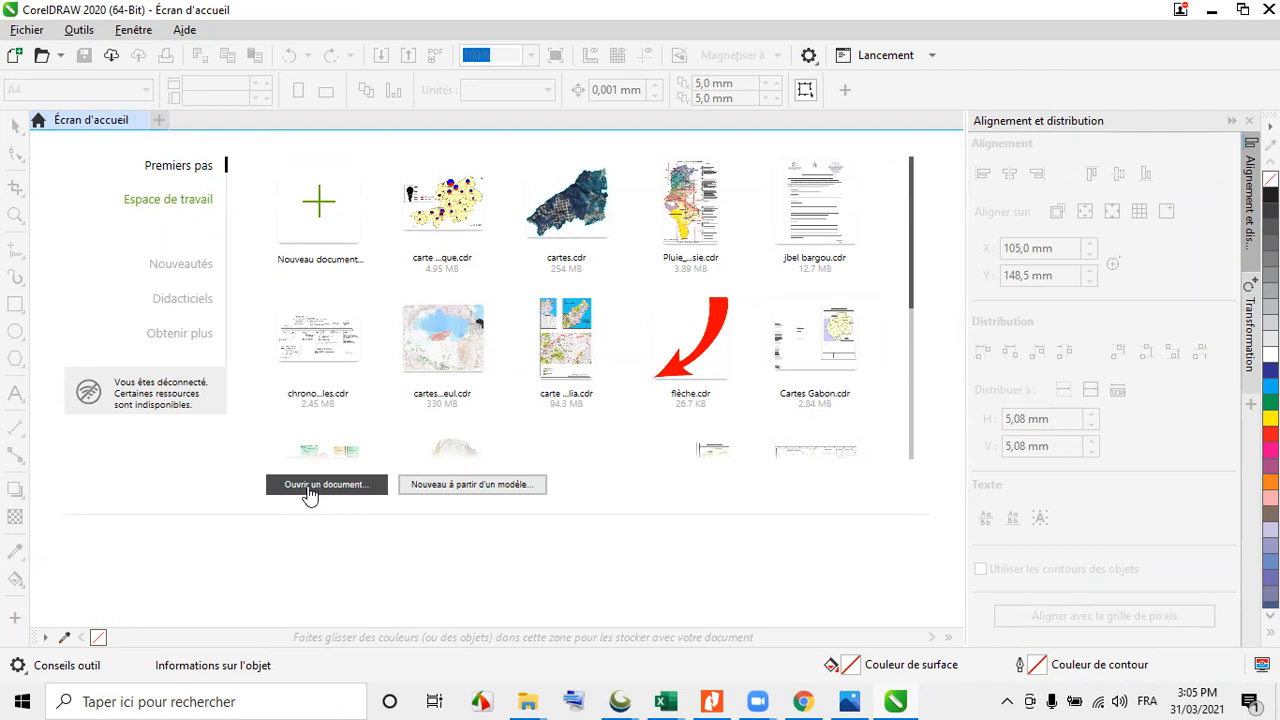
Start a new document named "Atlas Tunisie" with 10 pages
click(322, 238)
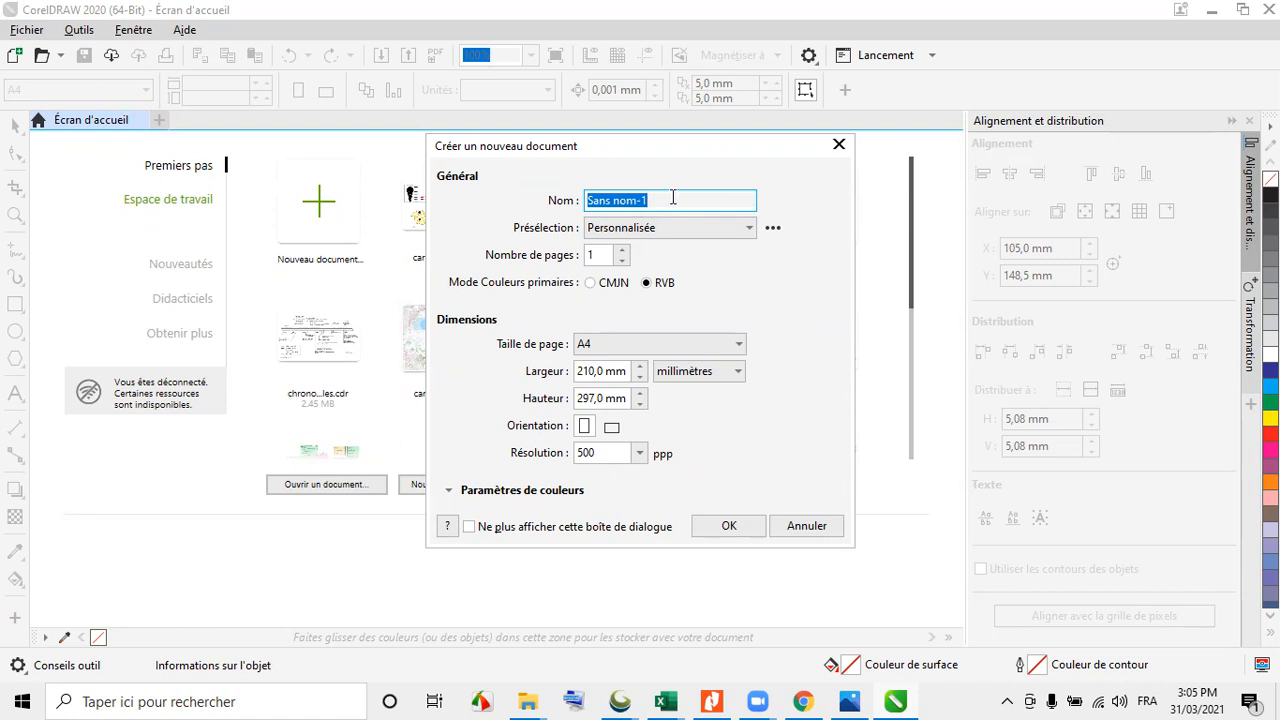
text(Atlas Tunisie)
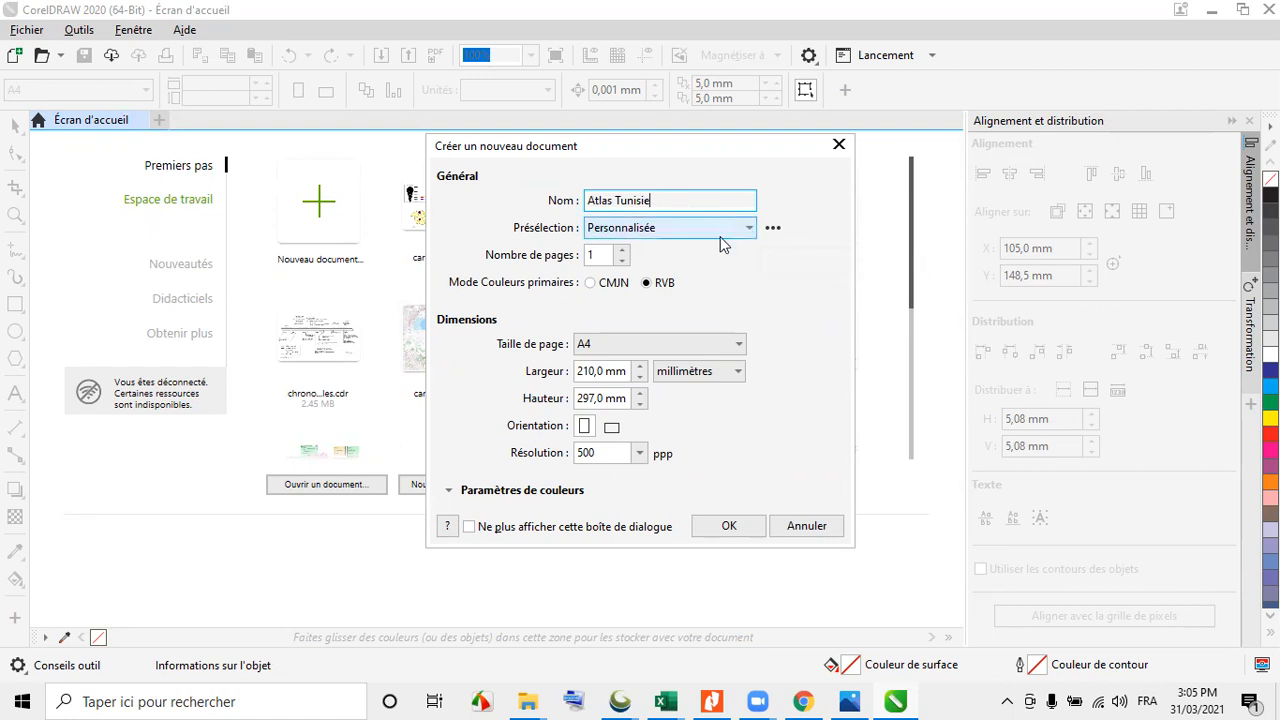
click(615, 255)
text(0)
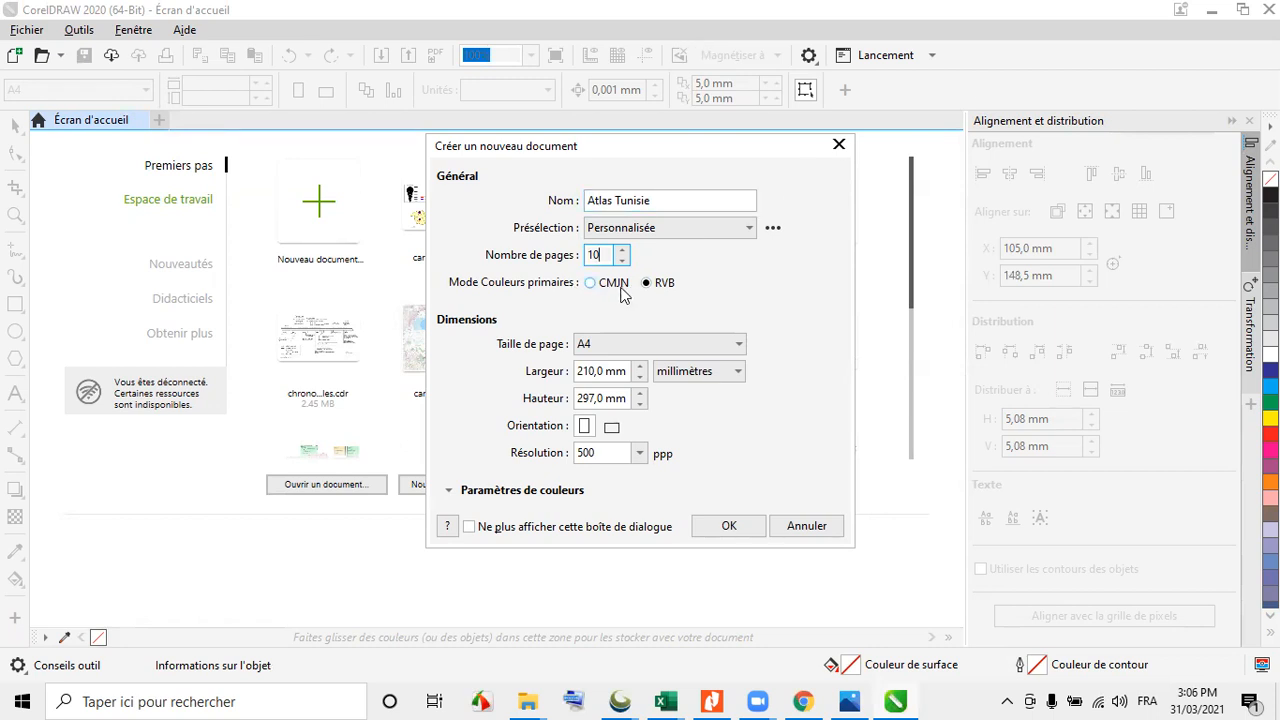
Check the page size and colour profile options, keep A4 portrait in millimetres, and create the document
click(552, 346)
click(741, 346)
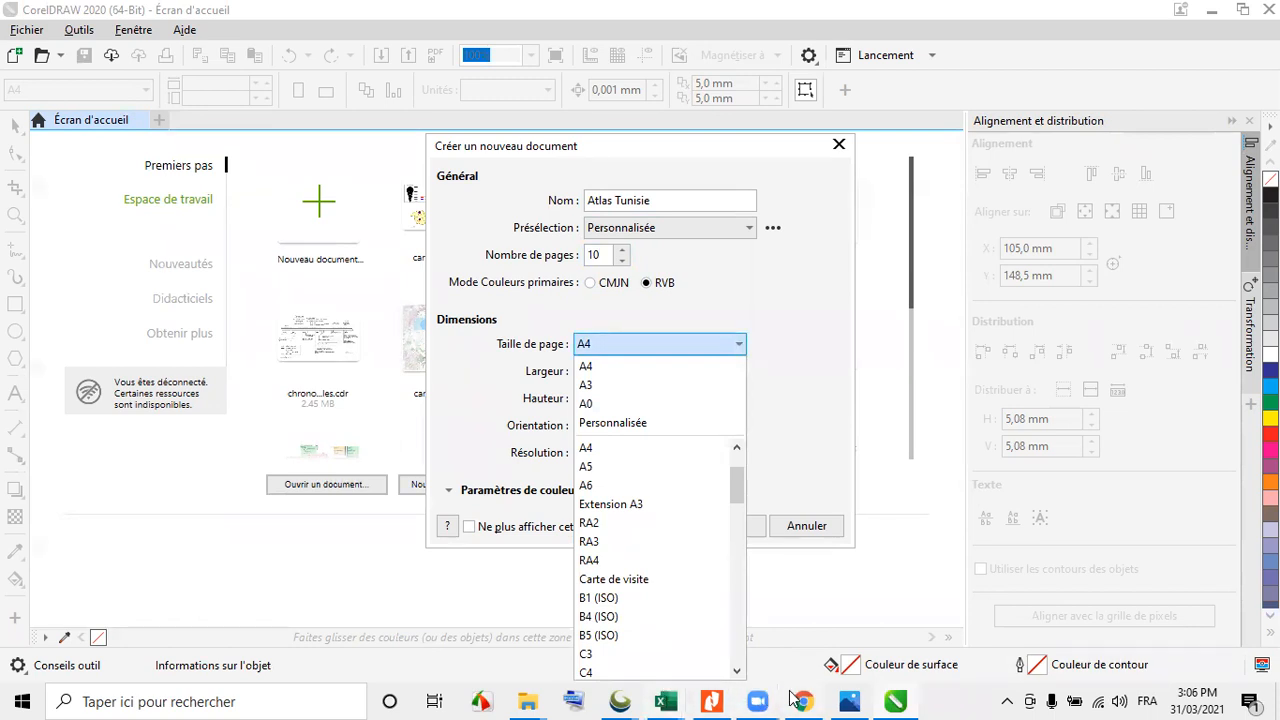
mouse_move(799, 700)
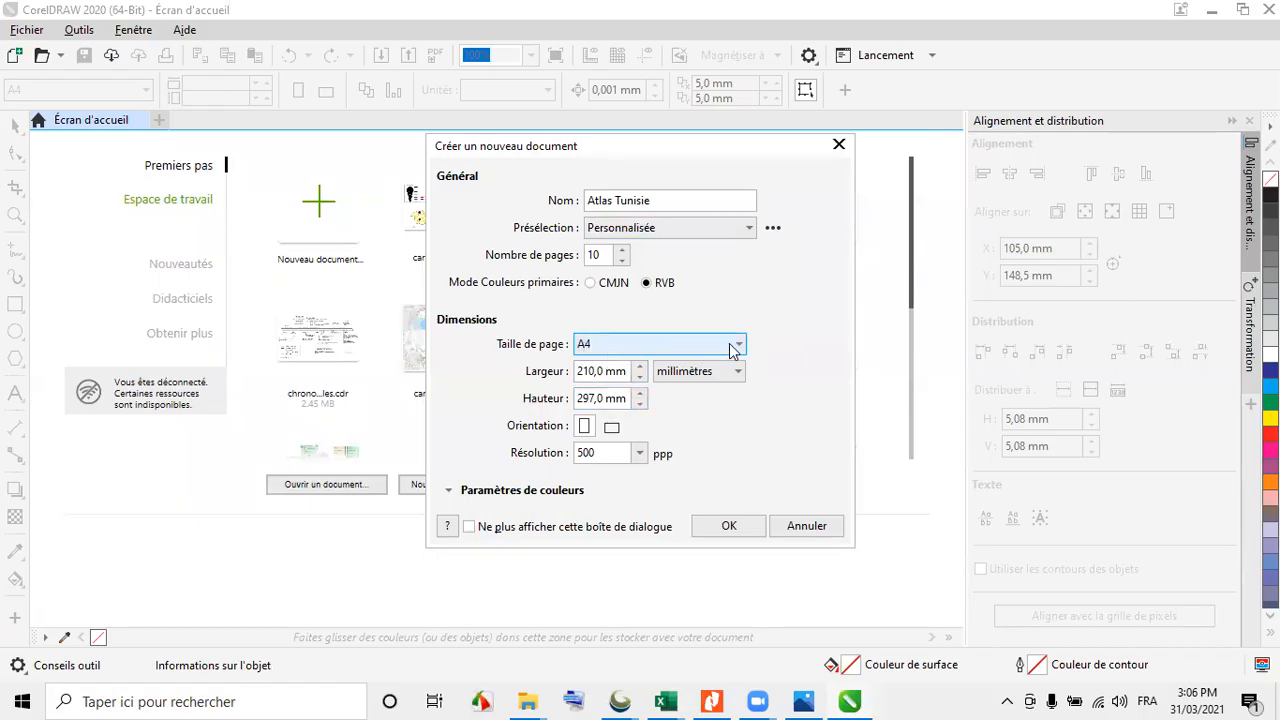
click(686, 345)
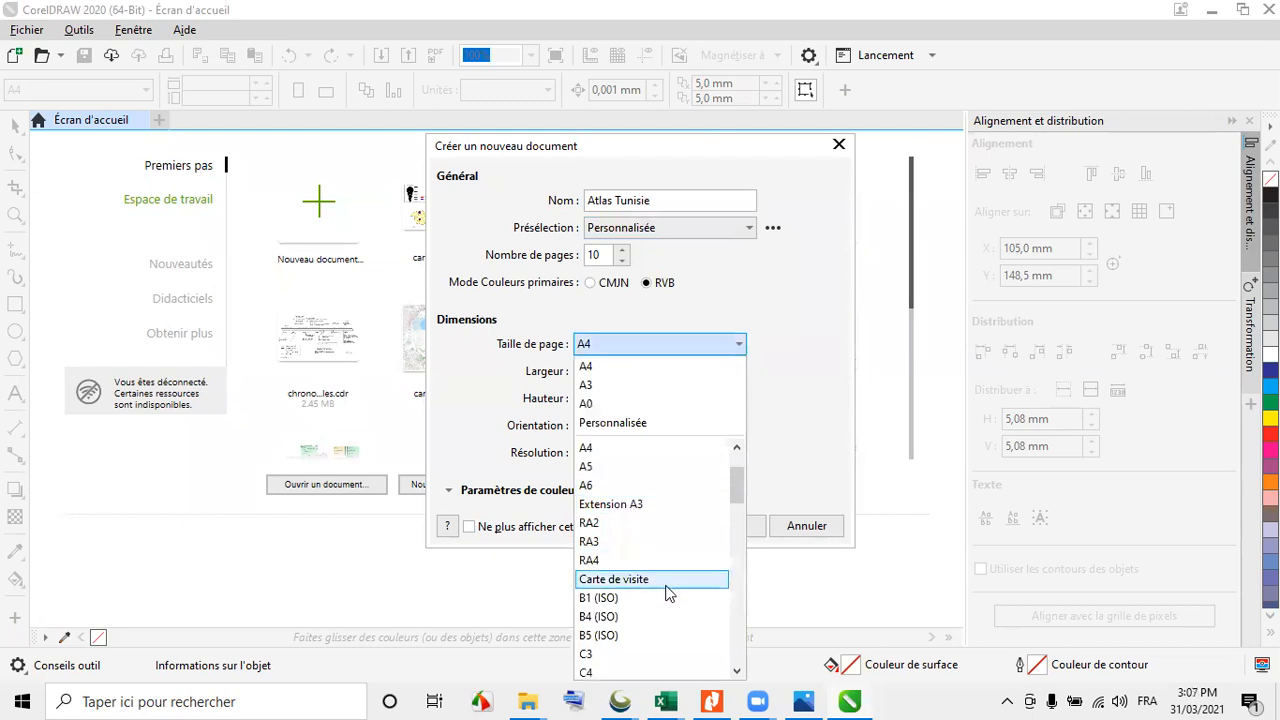
click(778, 285)
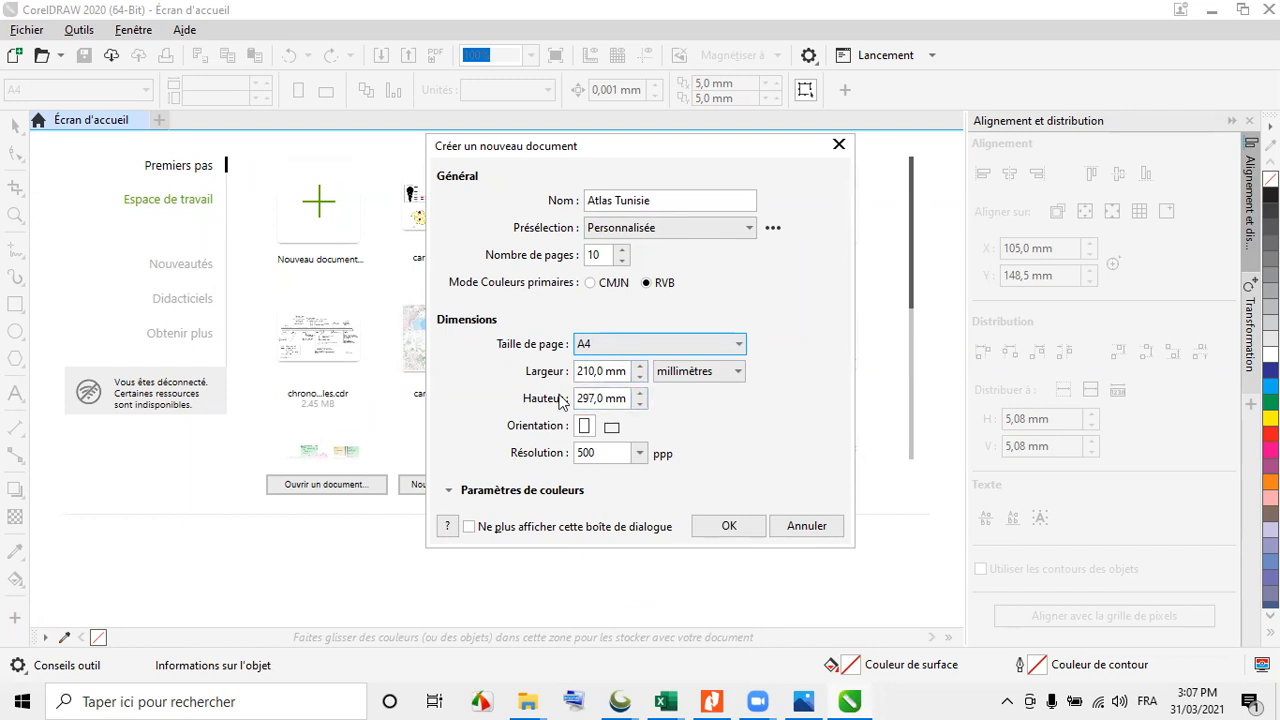
click(612, 429)
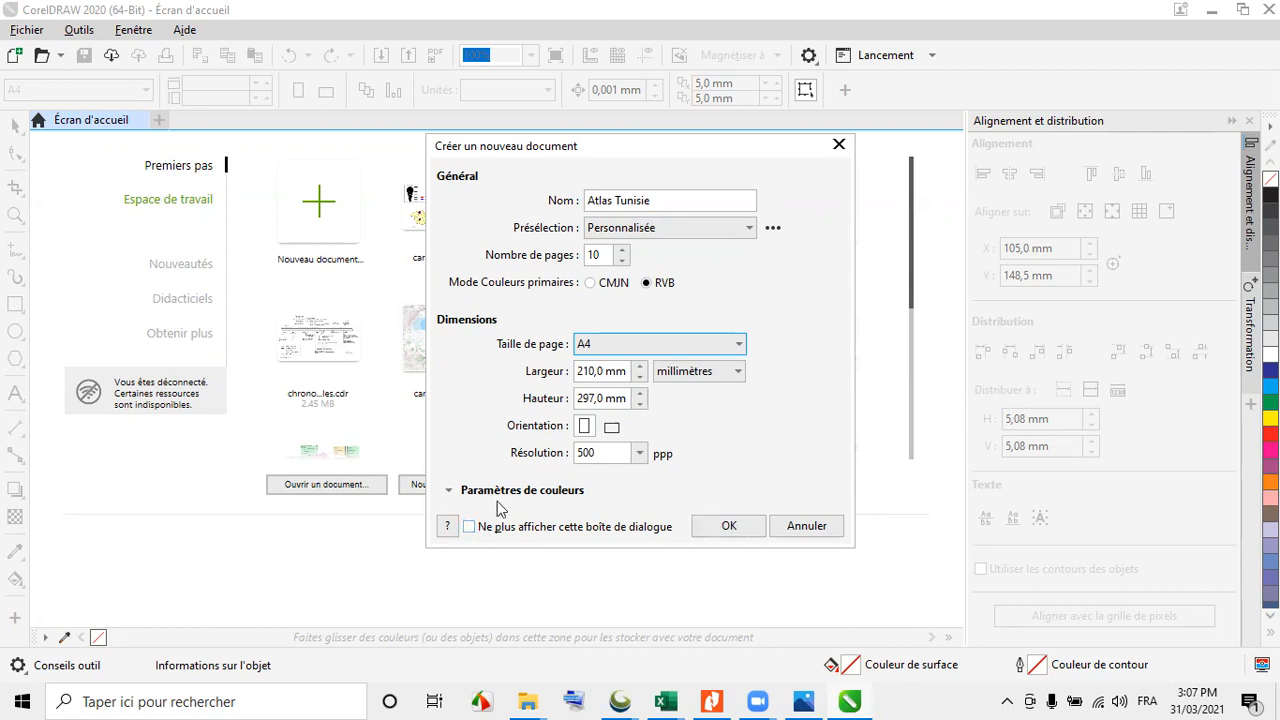
click(449, 490)
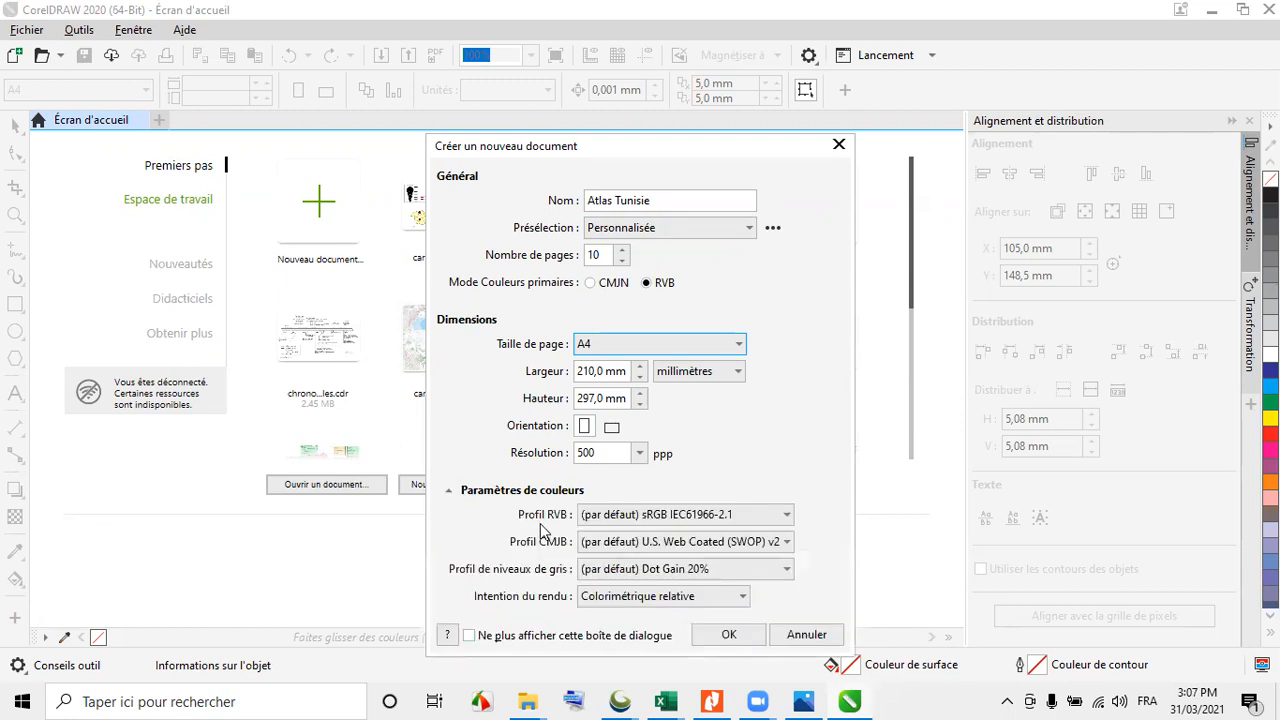
click(449, 490)
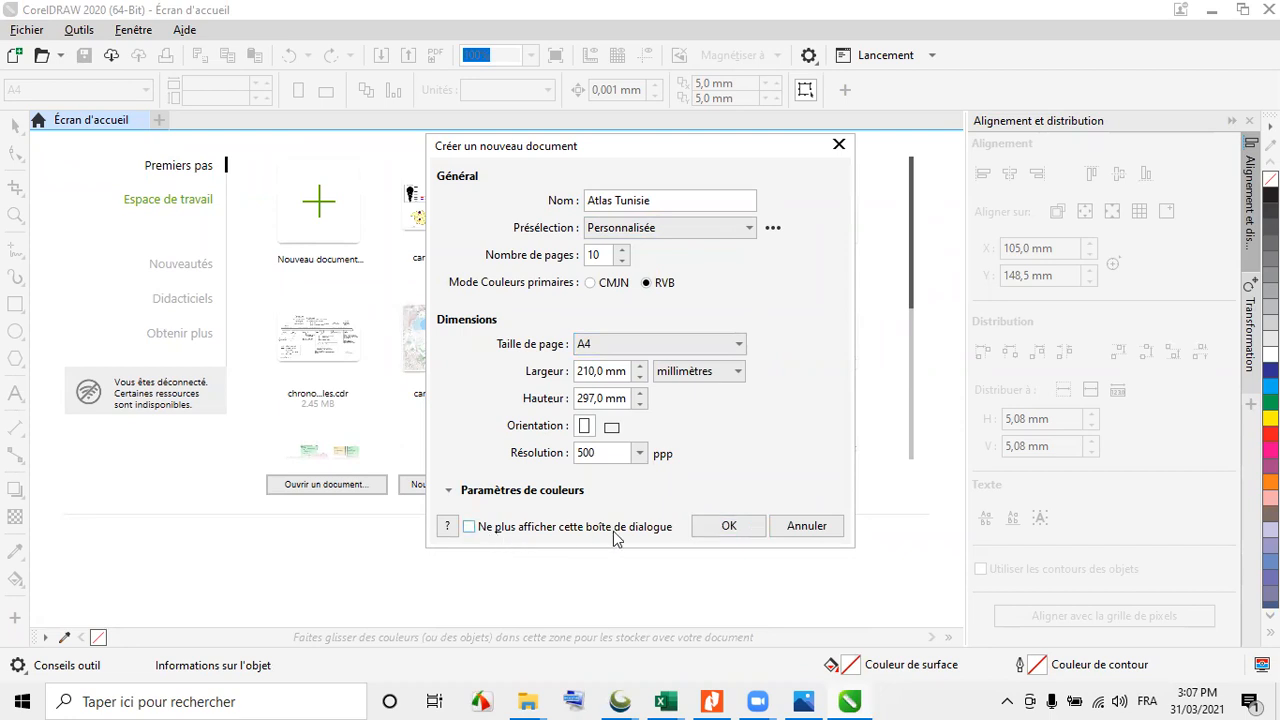
click(731, 526)
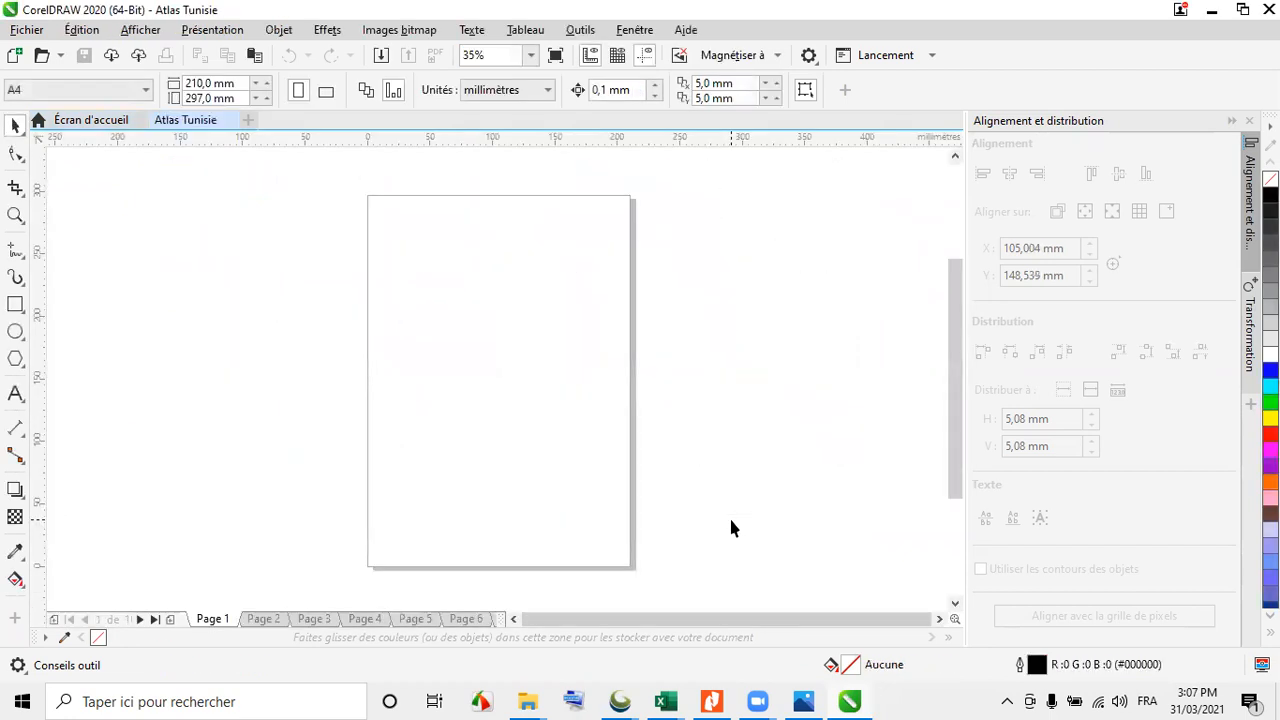
Widen the page navigator to show all the page tabs and collapse the alignment and distribution docker
drag(505, 619, 833, 618)
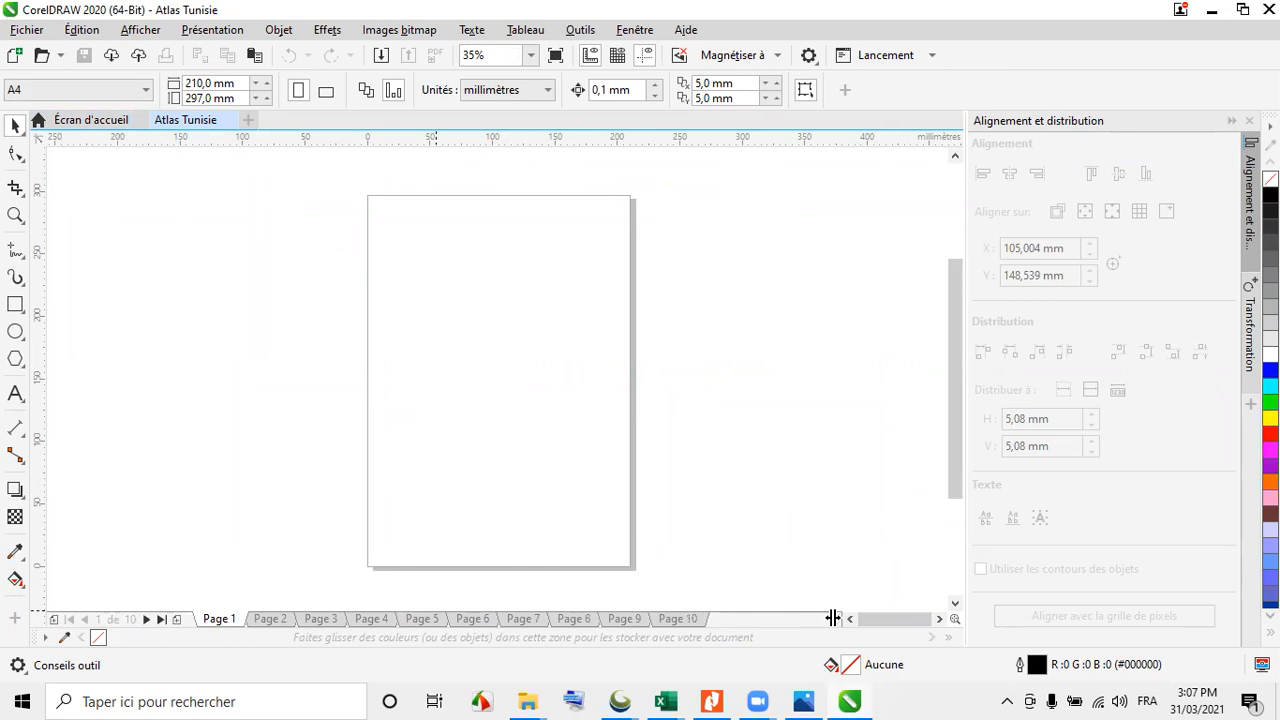
click(1231, 121)
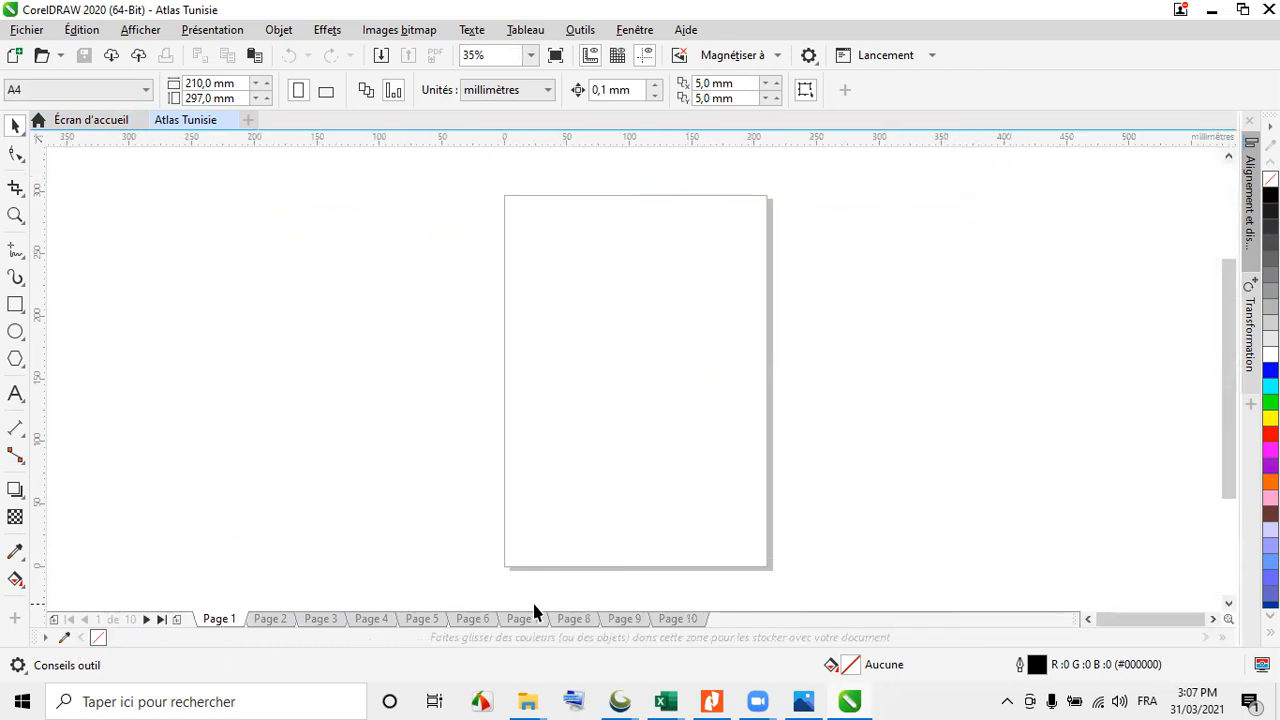
Choose A4 as the page size and insert a new page after Page 1
click(146, 90)
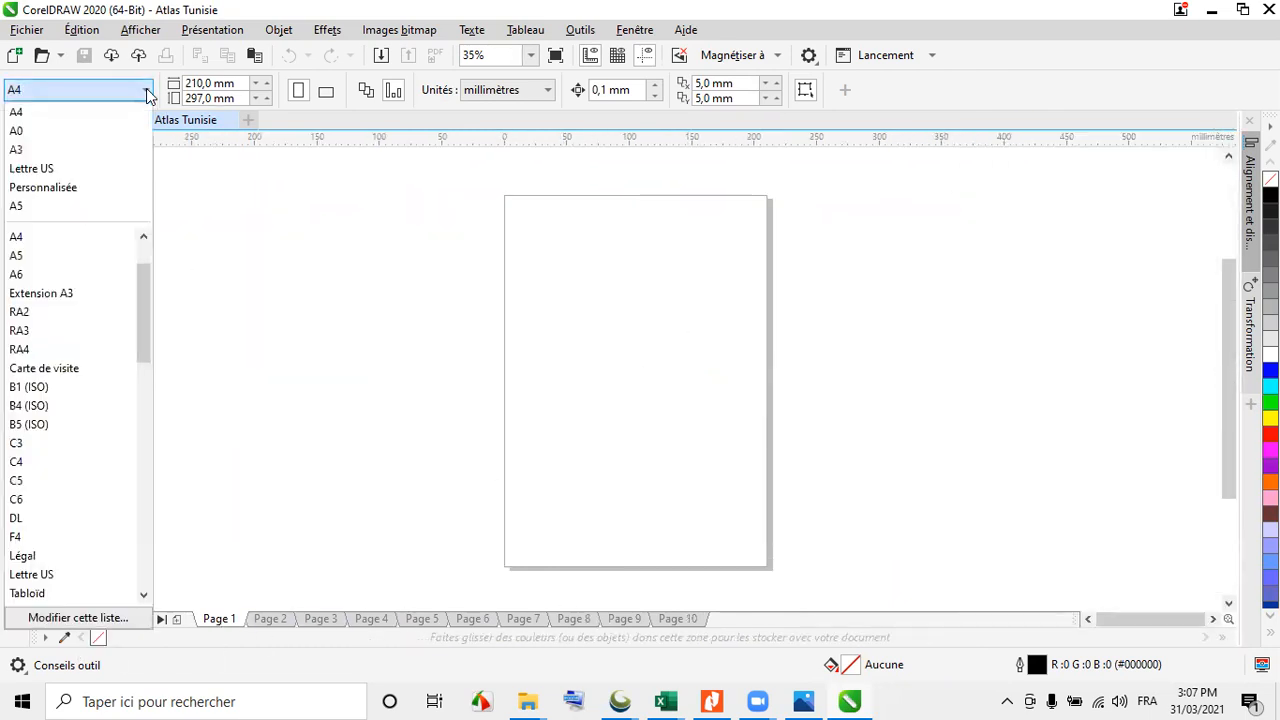
click(84, 112)
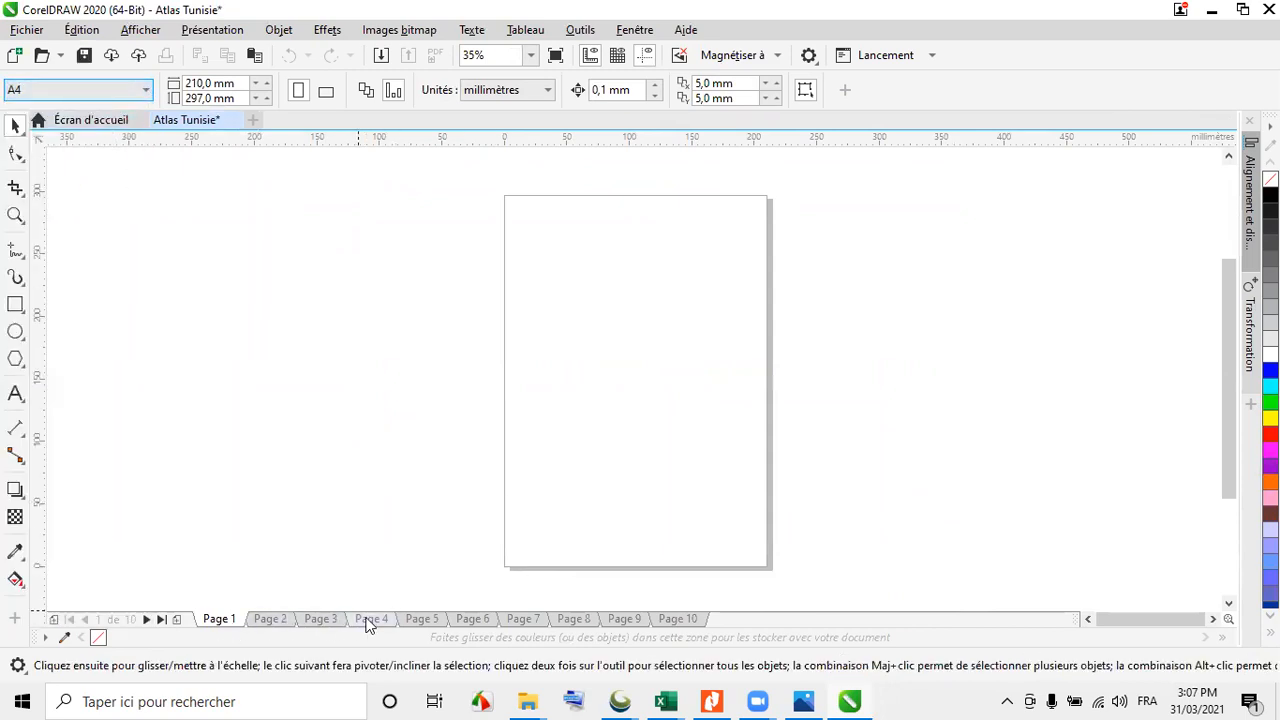
click(177, 620)
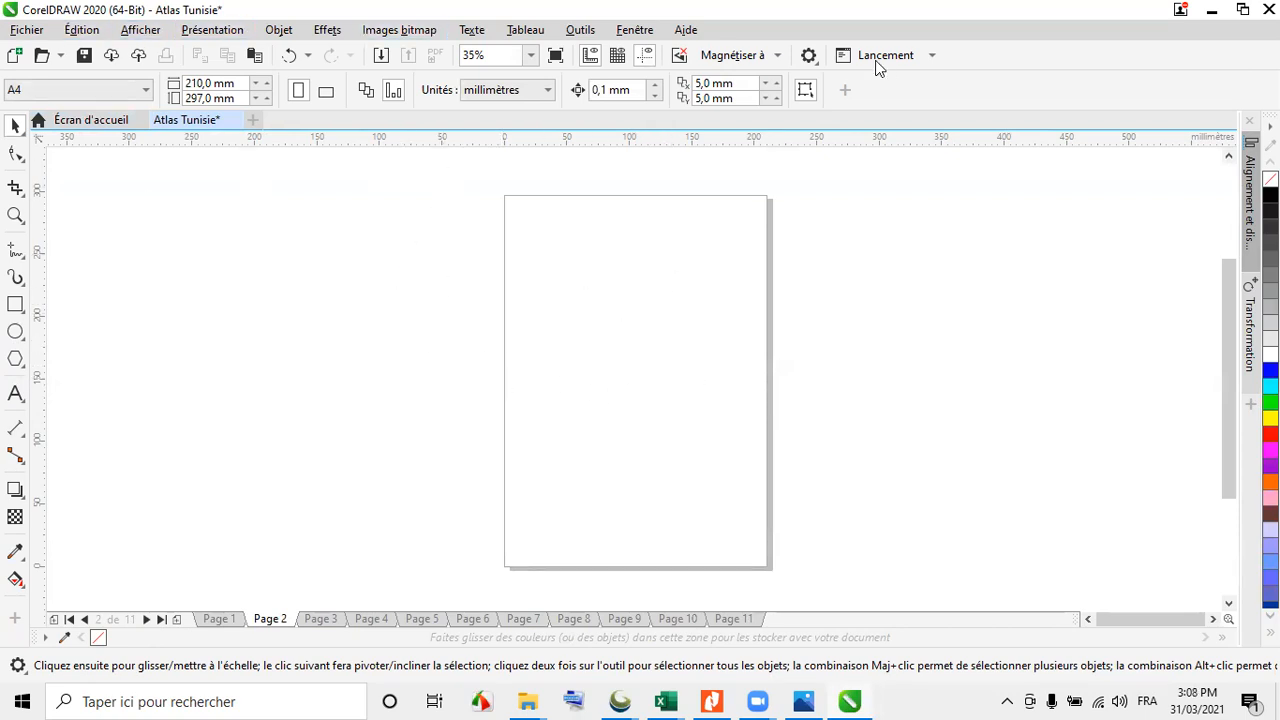
Examine the available commands for files, editing, view, layout, objects, effects, text, tables, tools and help
click(24, 34)
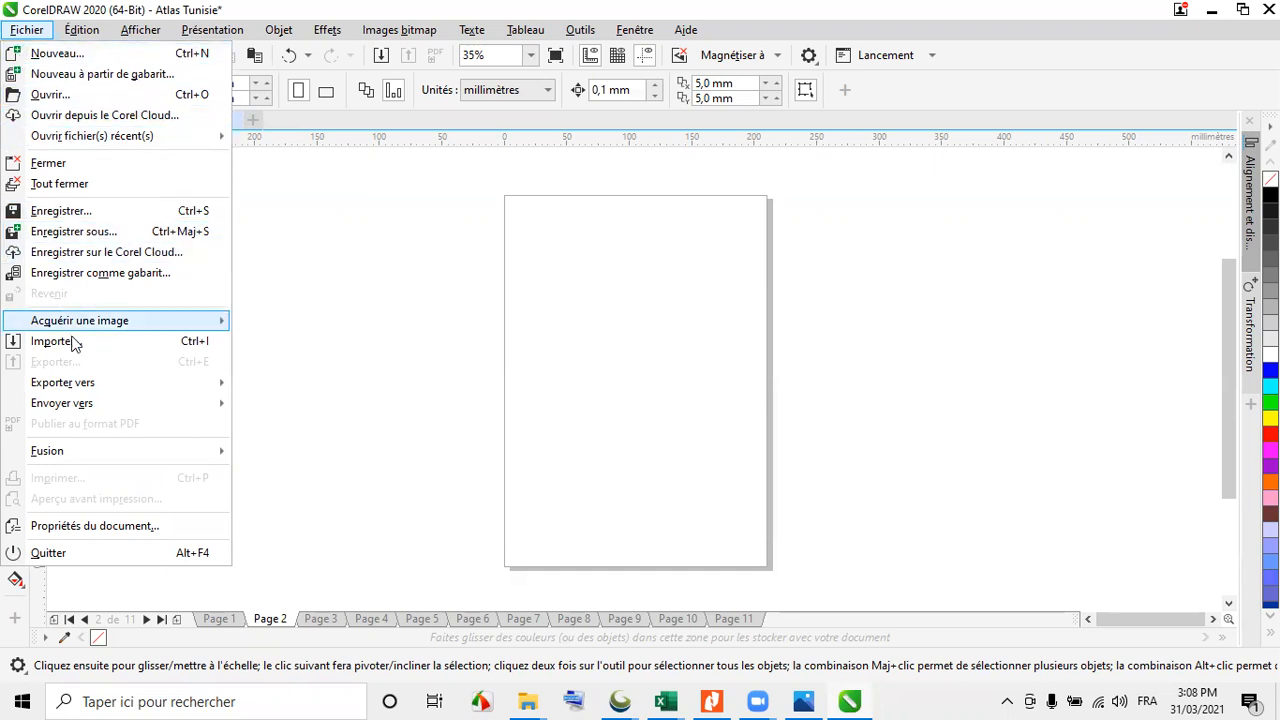
click(27, 29)
click(88, 30)
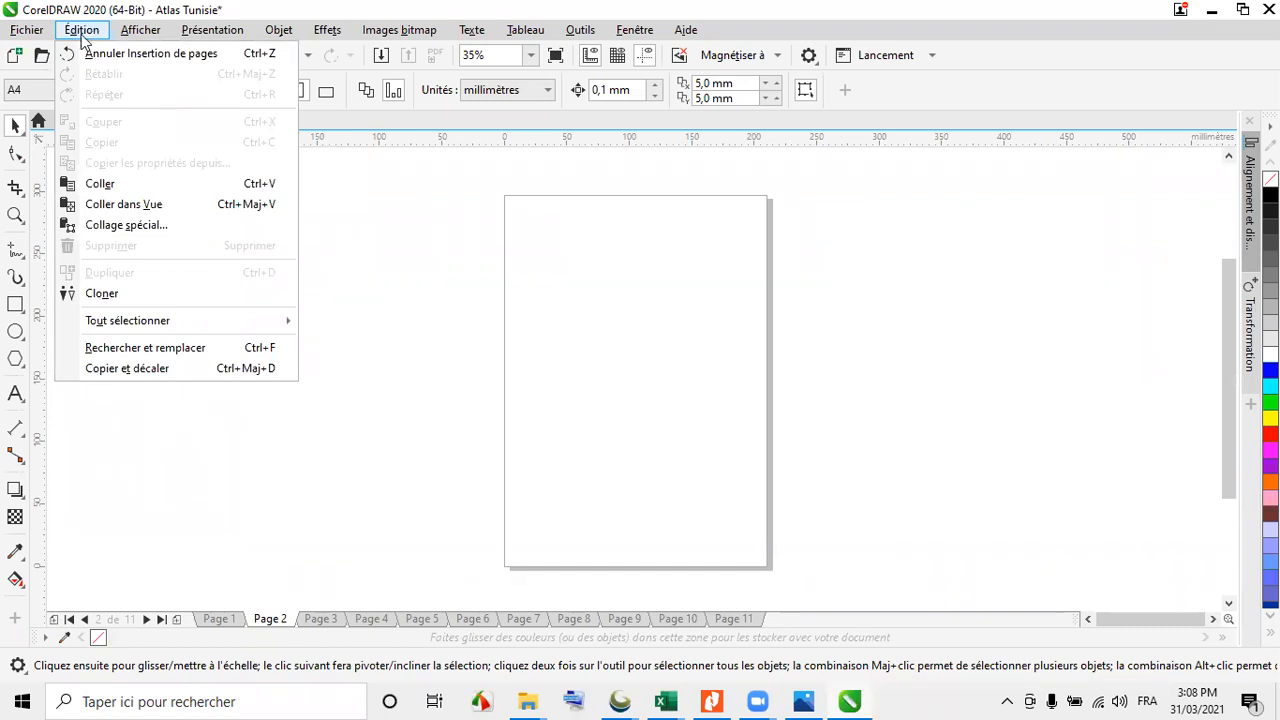
mouse_move(133, 38)
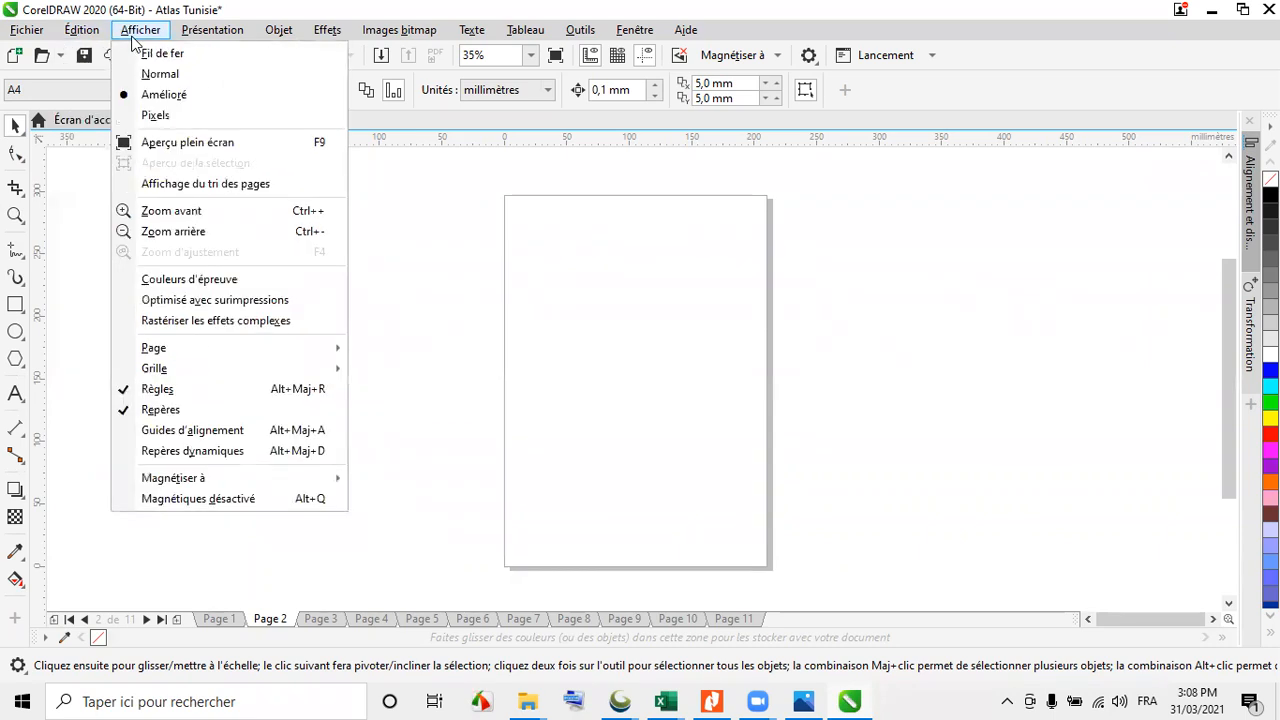
mouse_move(178, 40)
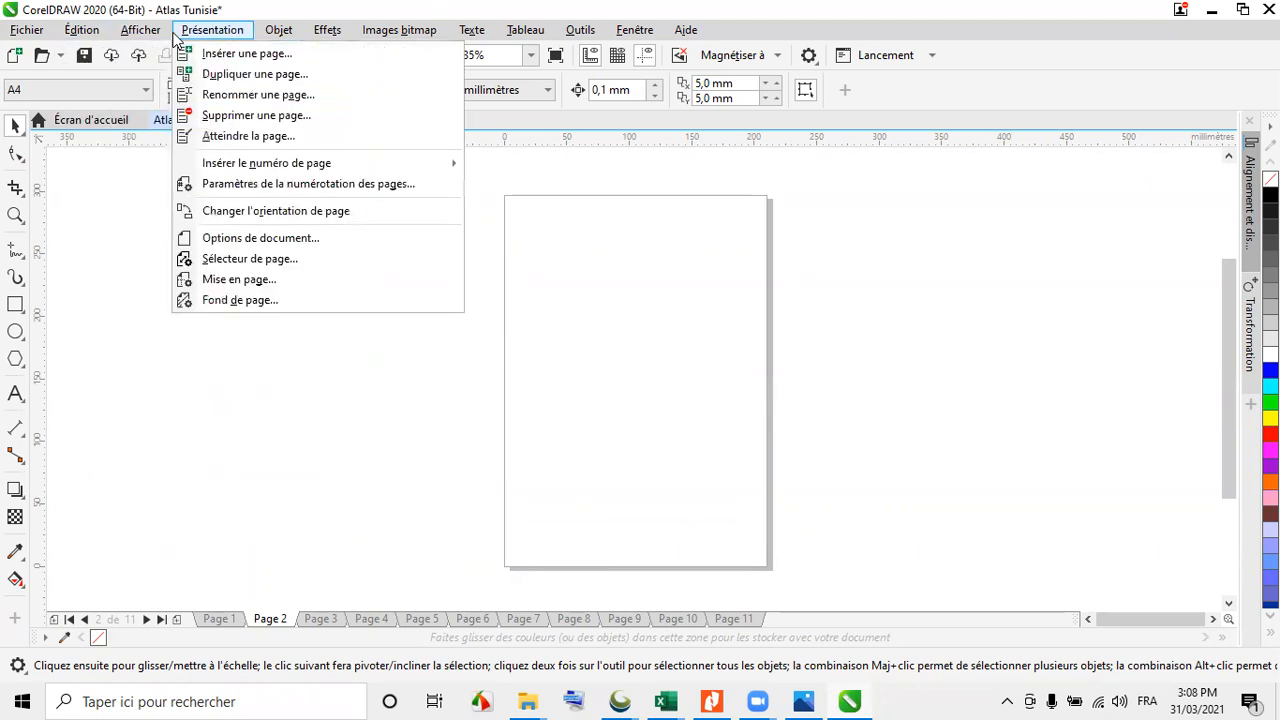
mouse_move(278, 31)
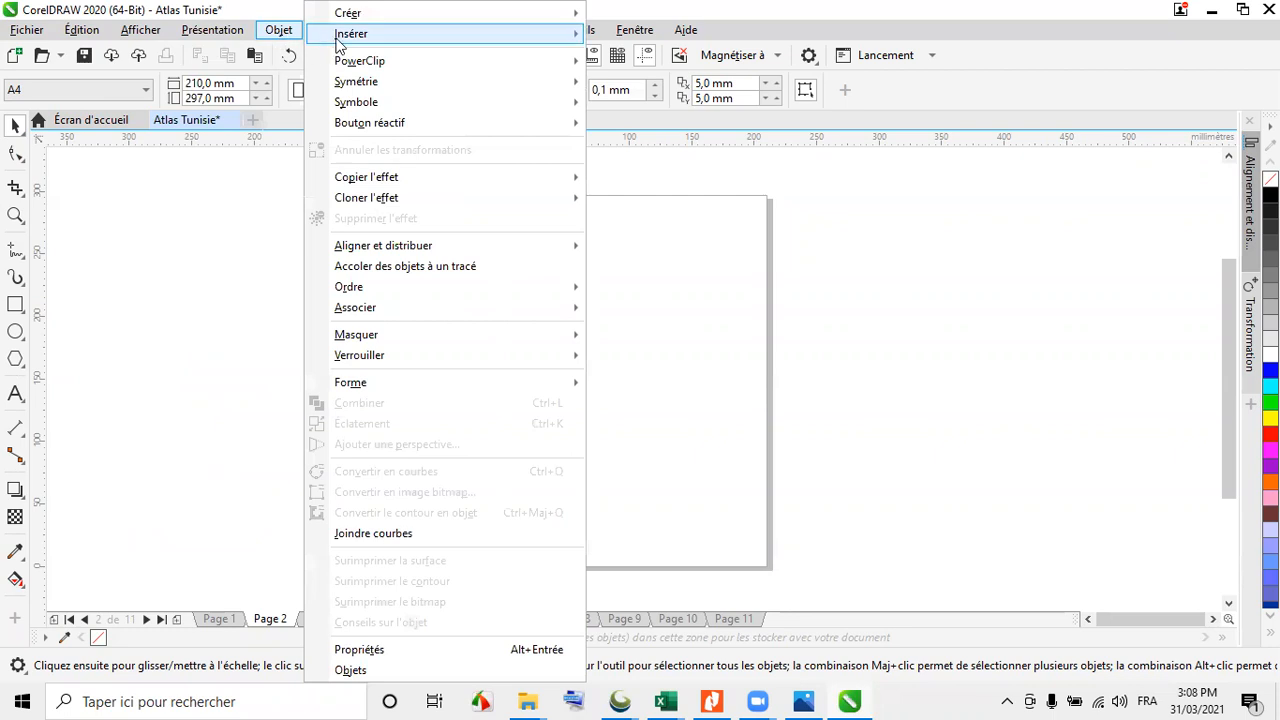
click(236, 290)
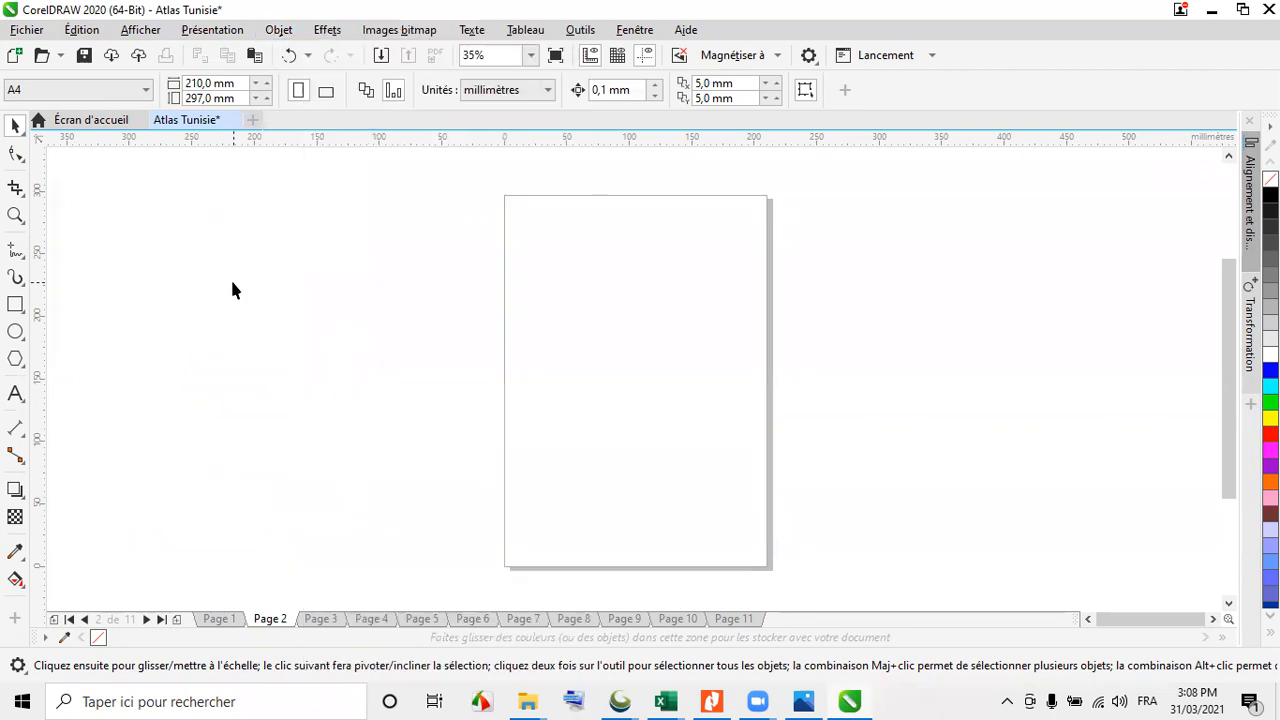
click(280, 32)
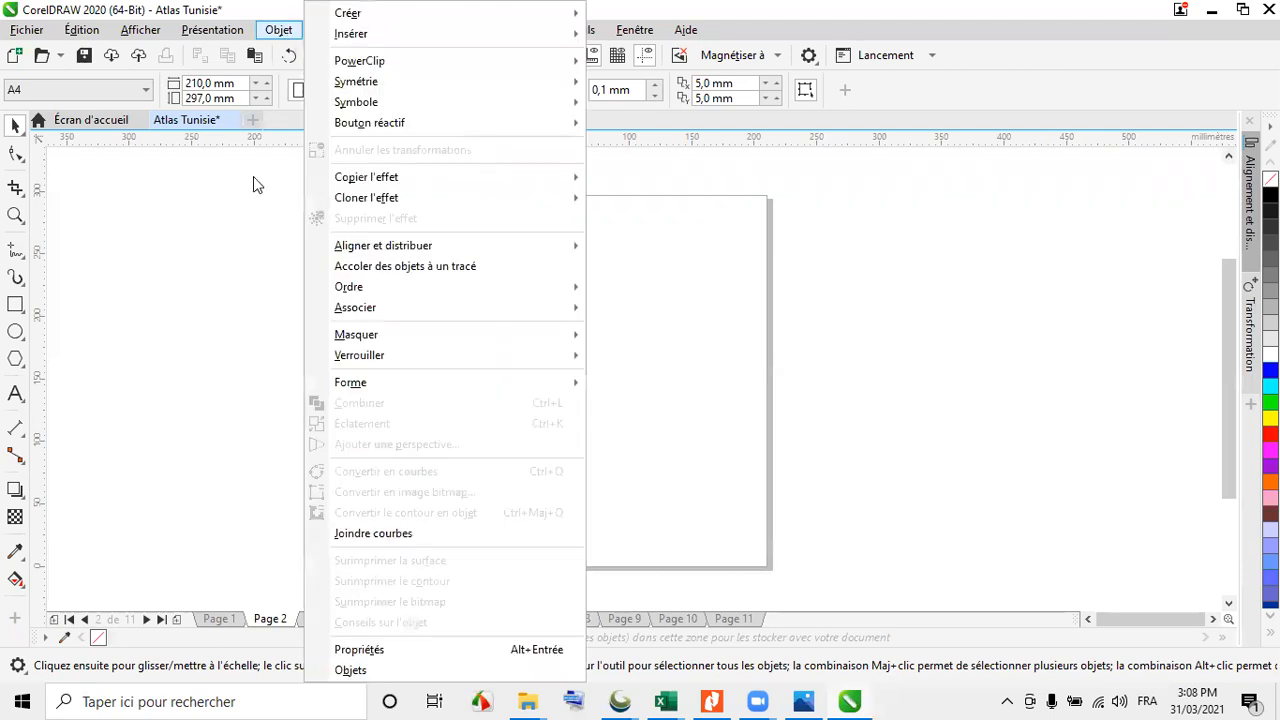
click(268, 230)
click(328, 30)
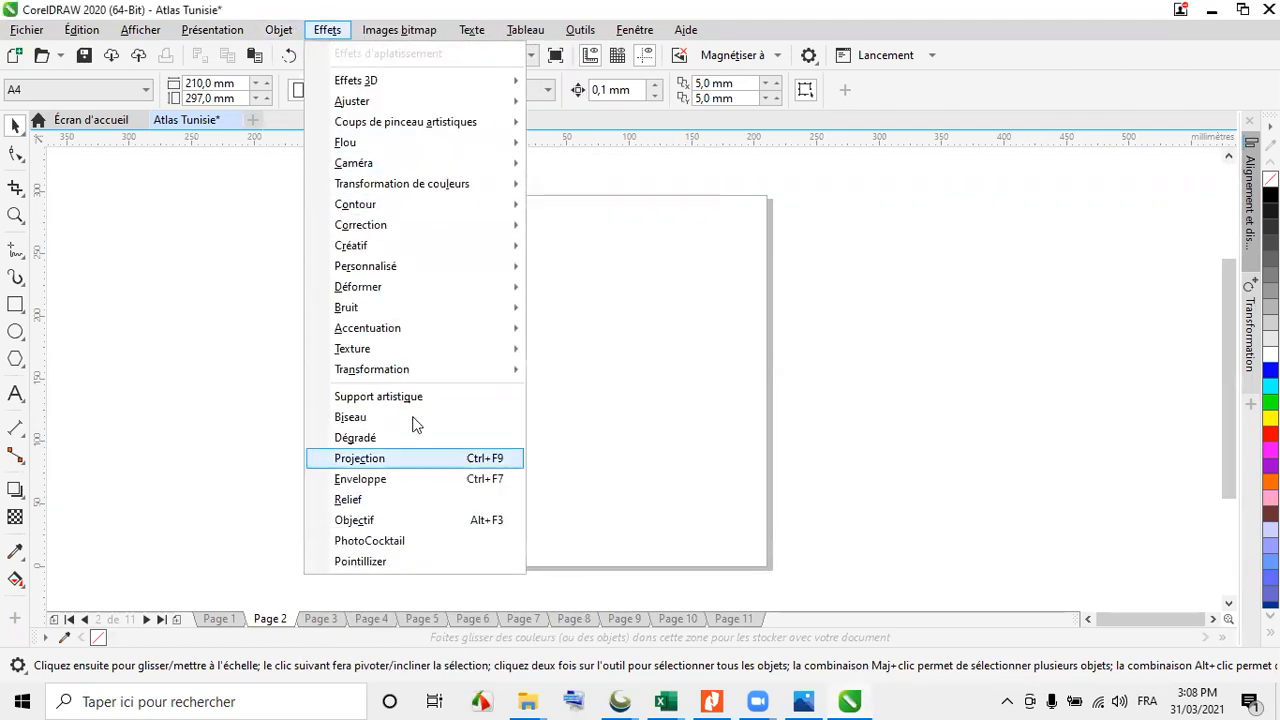
click(110, 391)
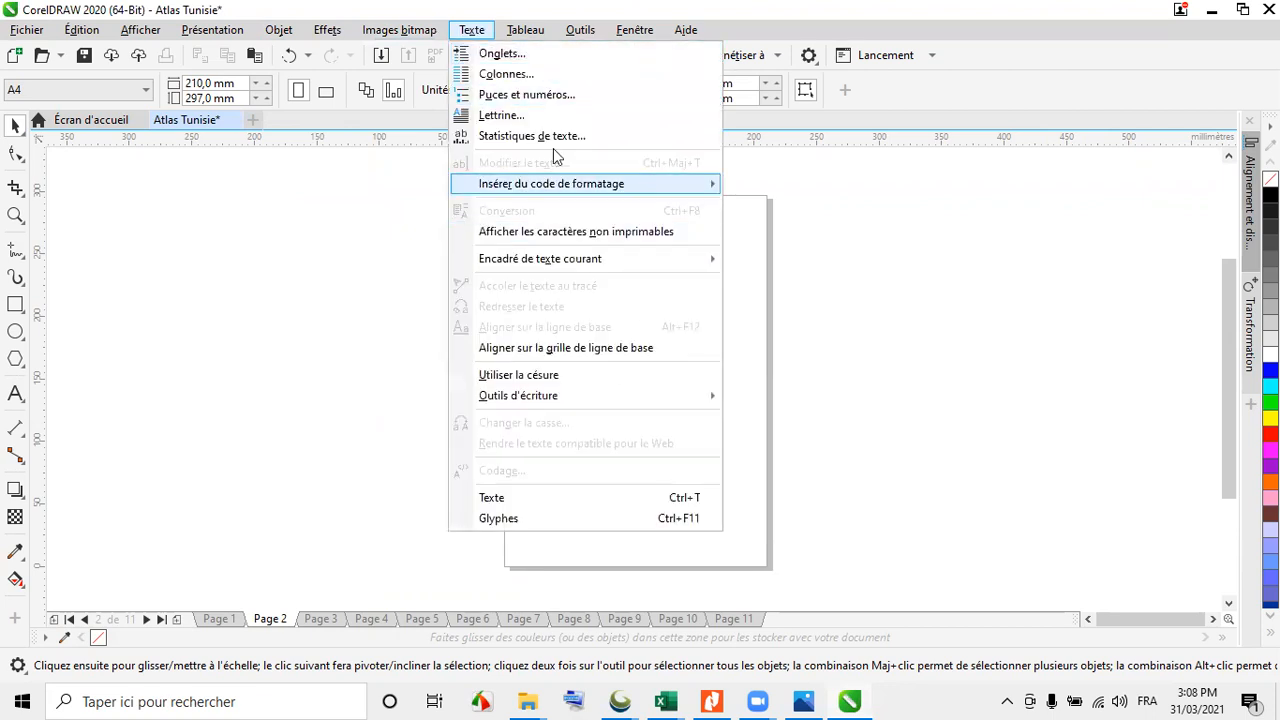
click(311, 348)
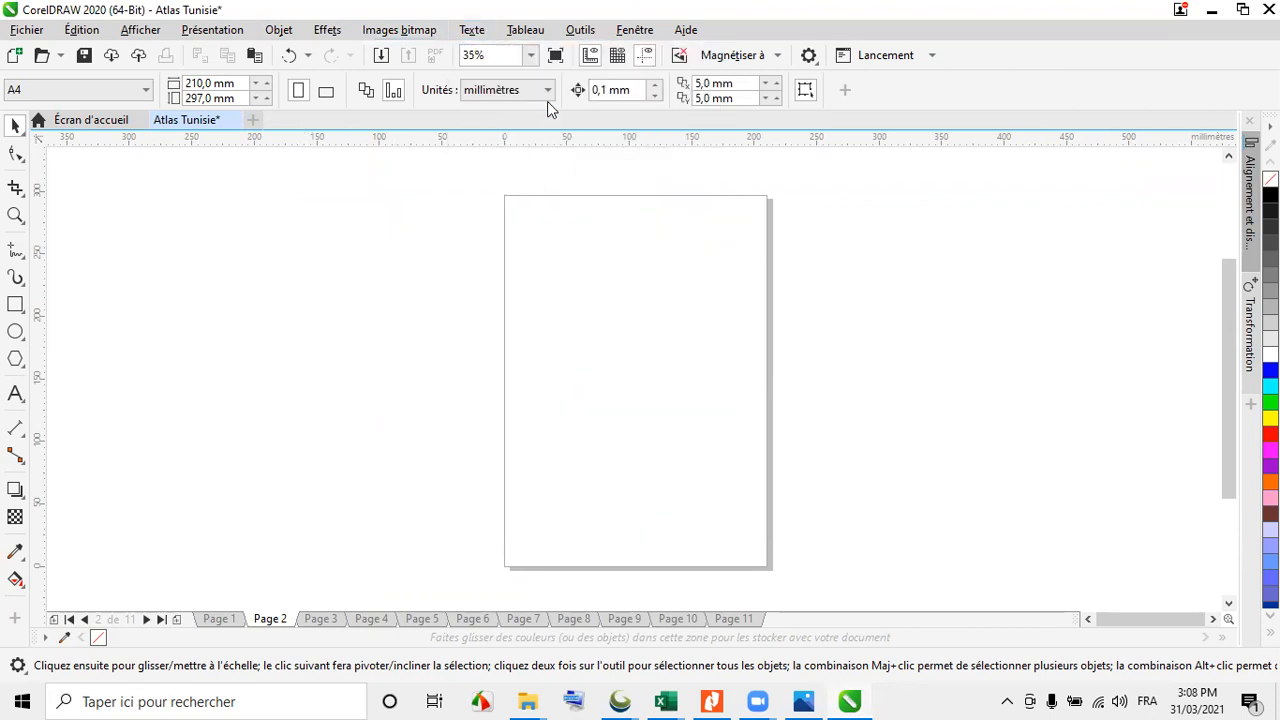
click(519, 32)
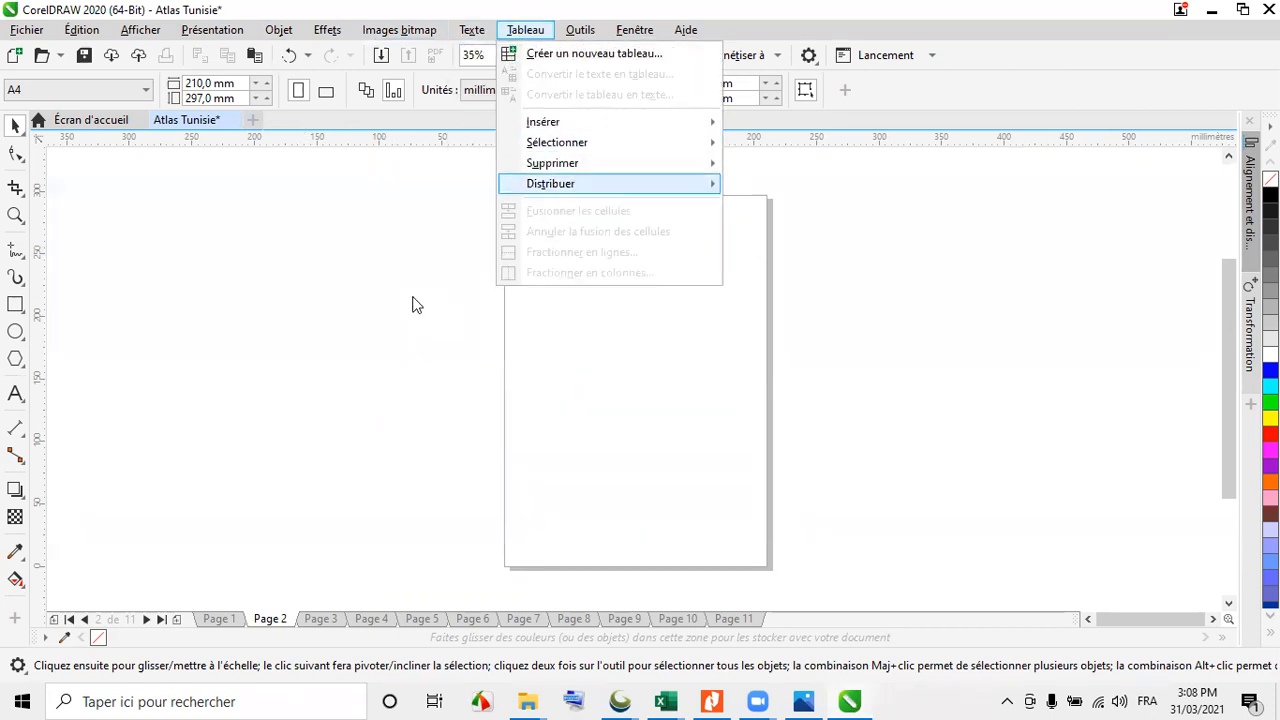
click(331, 377)
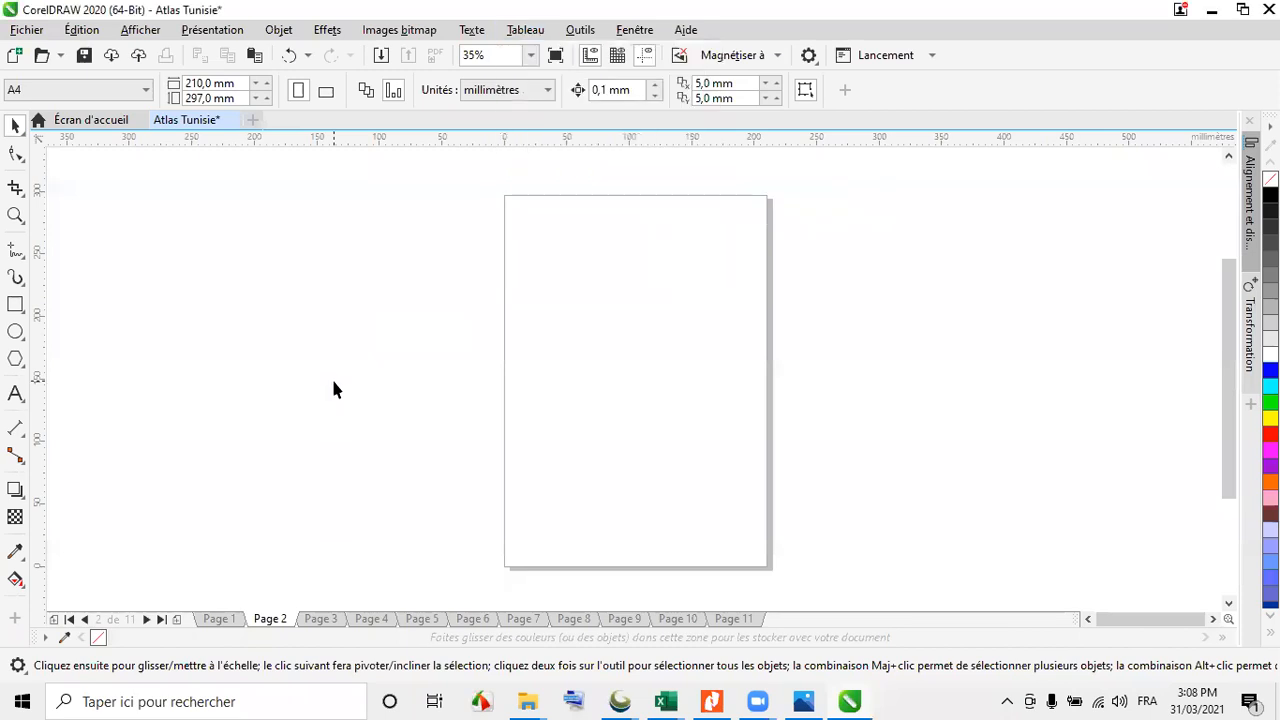
click(584, 34)
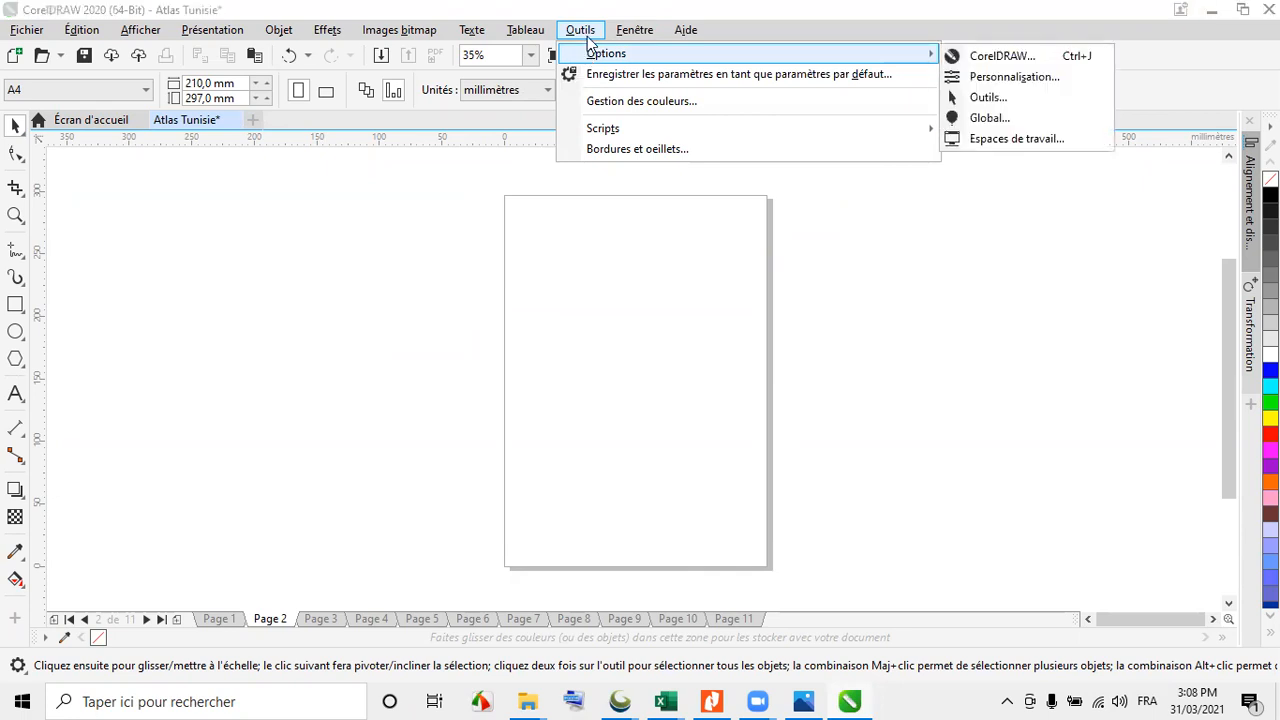
mouse_move(621, 40)
key(Right)
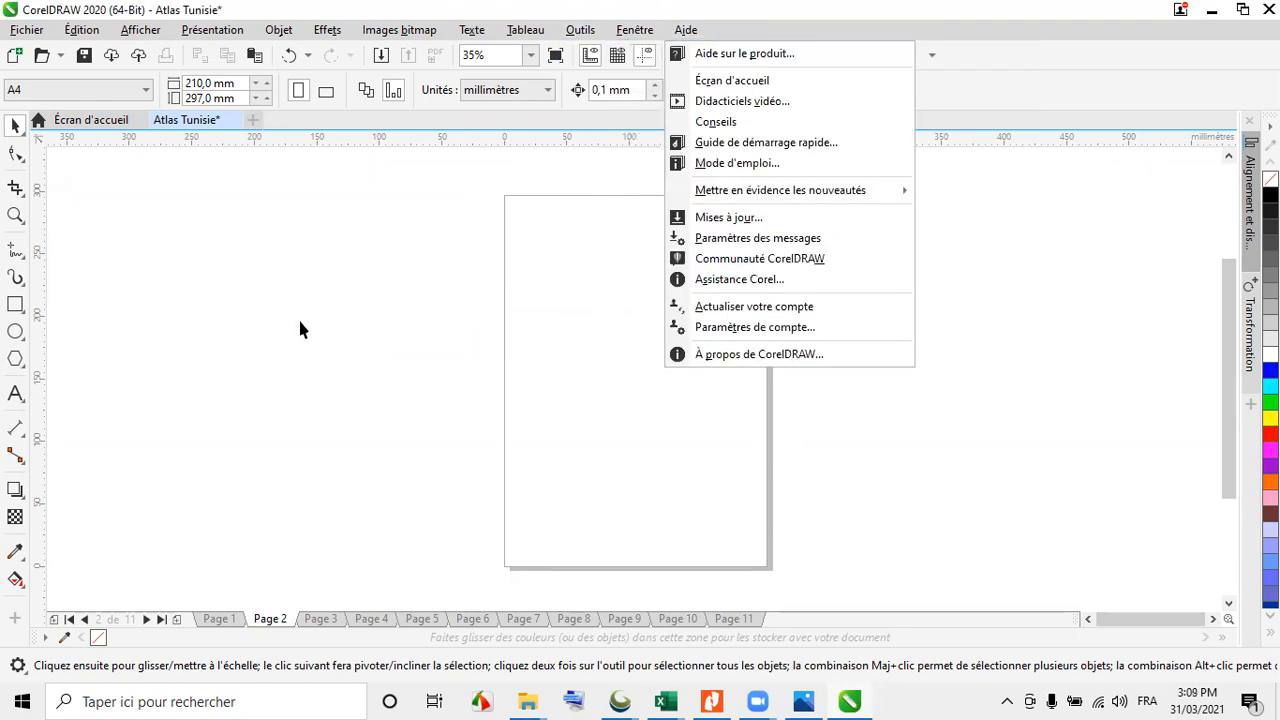
click(300, 322)
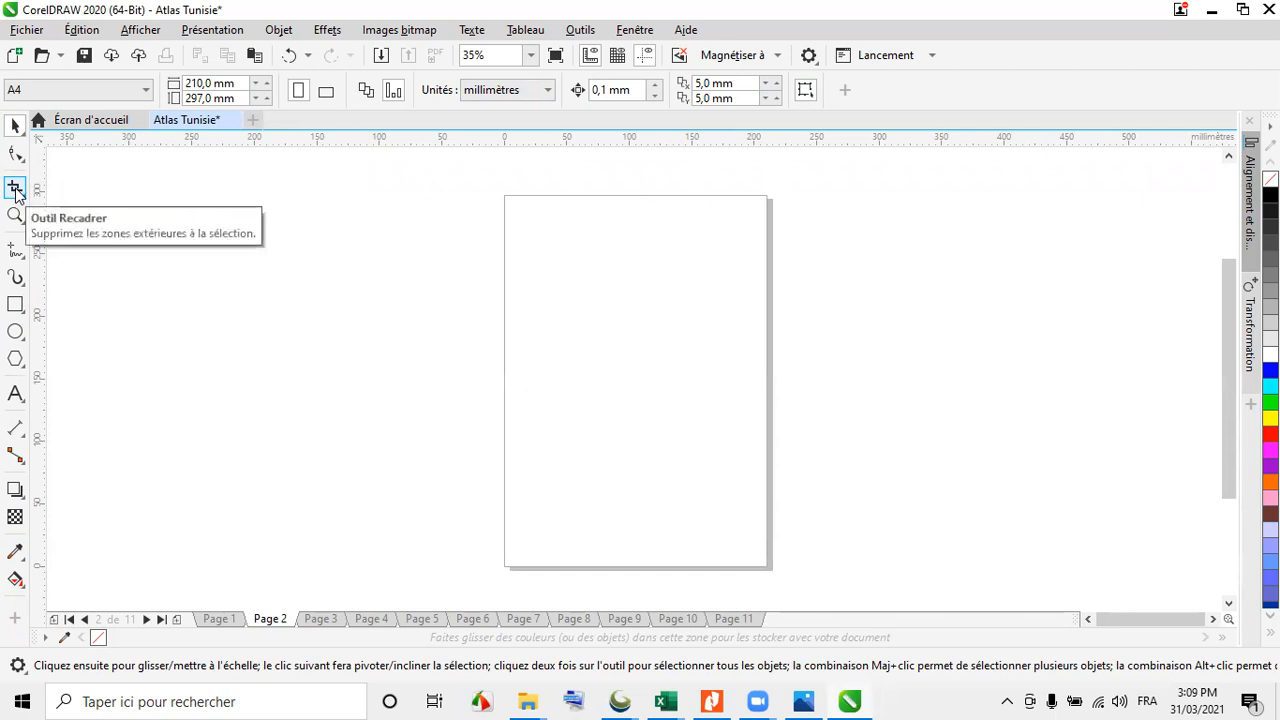
Examine the variants of the curve, shape, text, eyedropper and fill tools, and the full colour palette
click(22, 256)
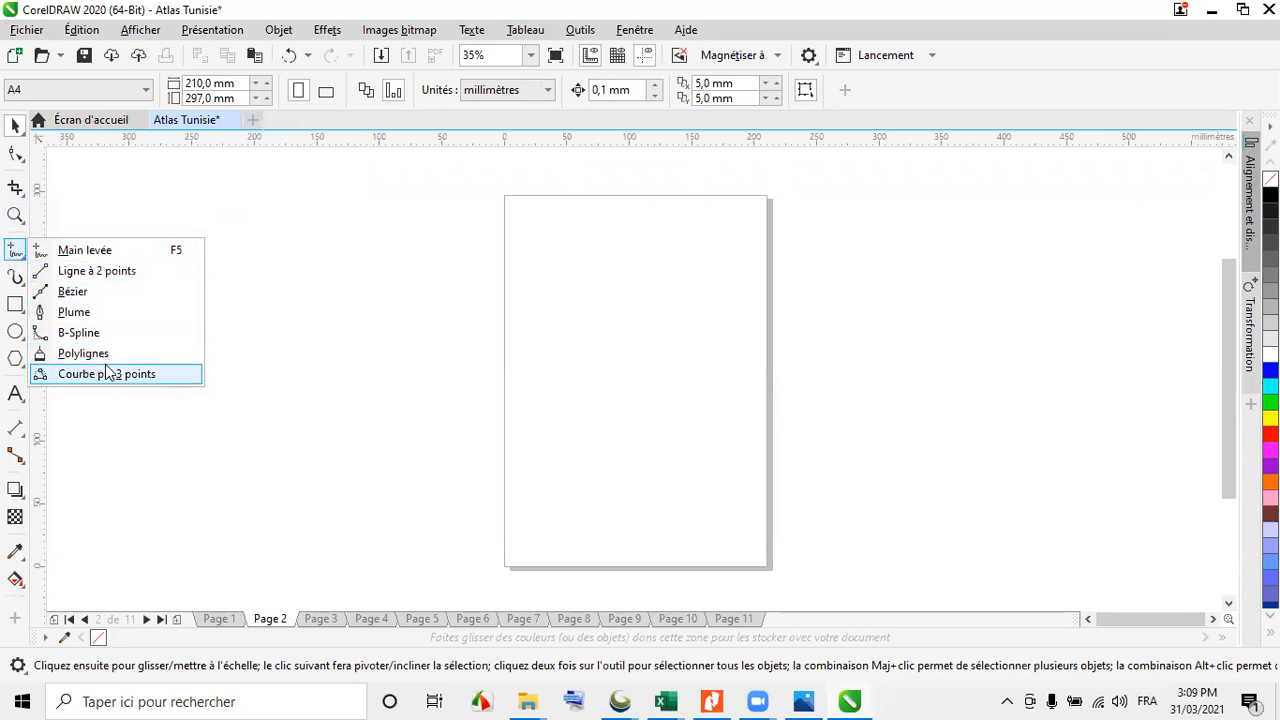
click(15, 279)
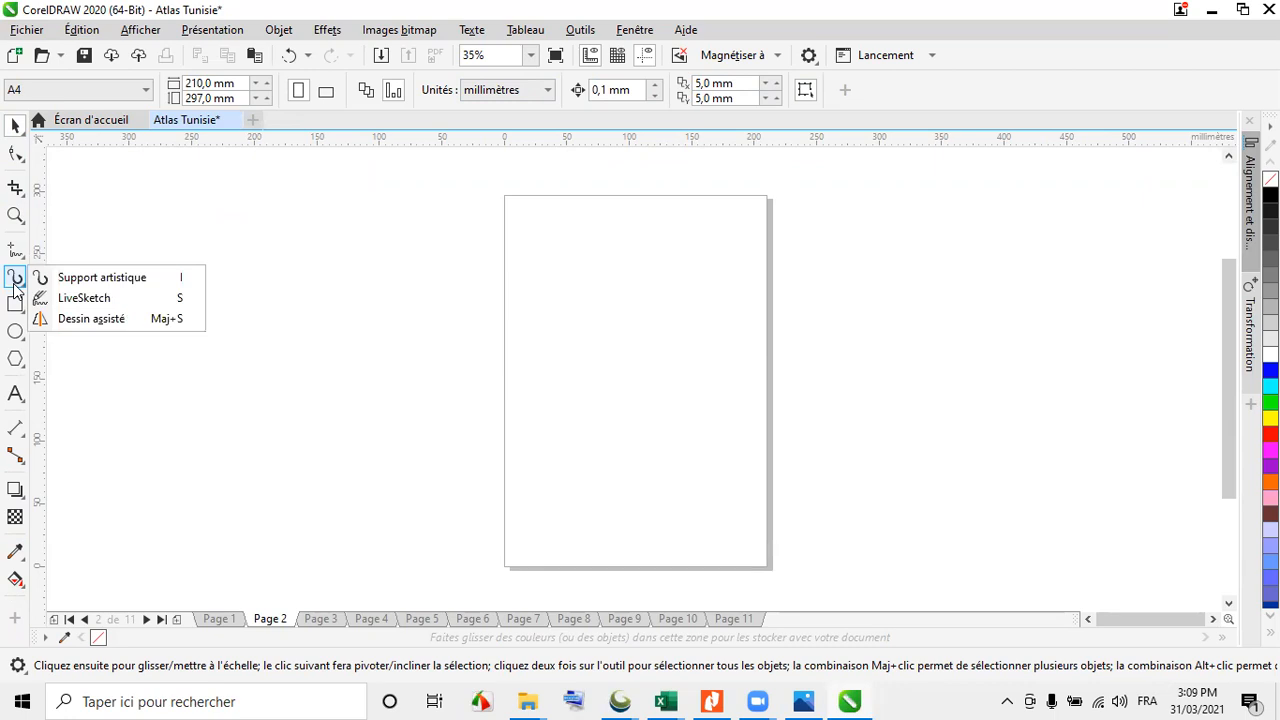
click(15, 304)
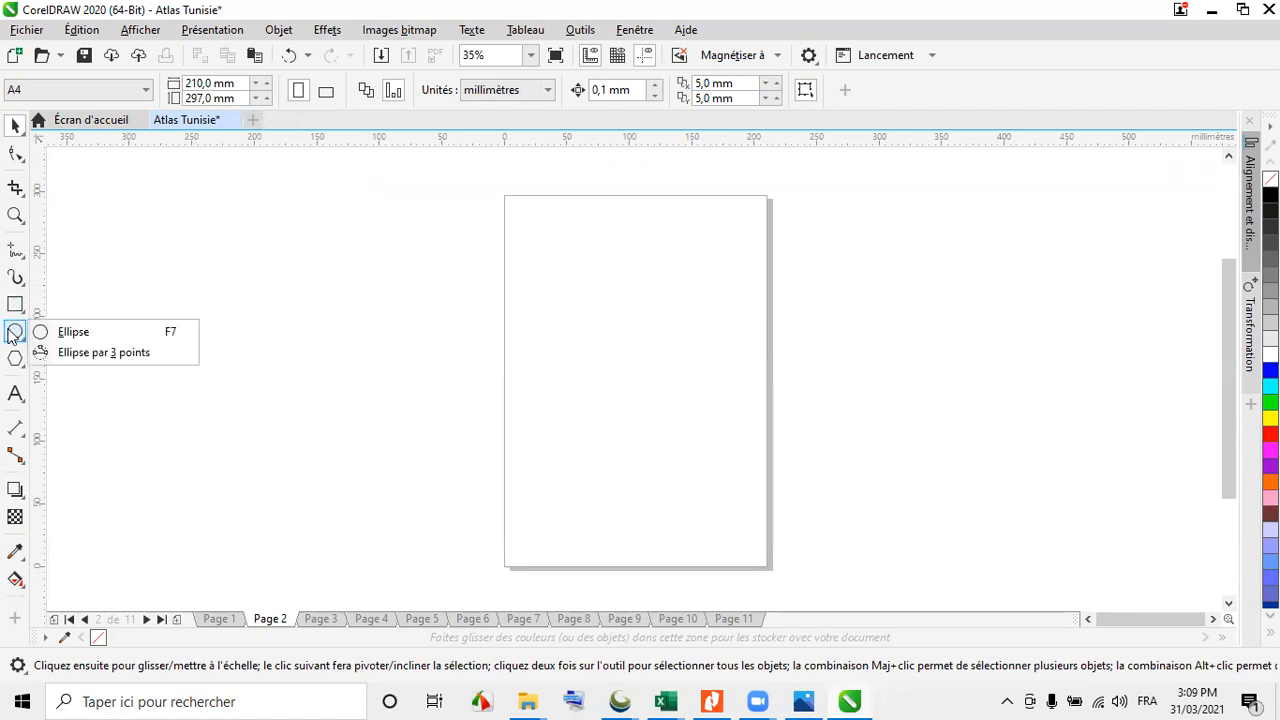
mouse_move(17, 357)
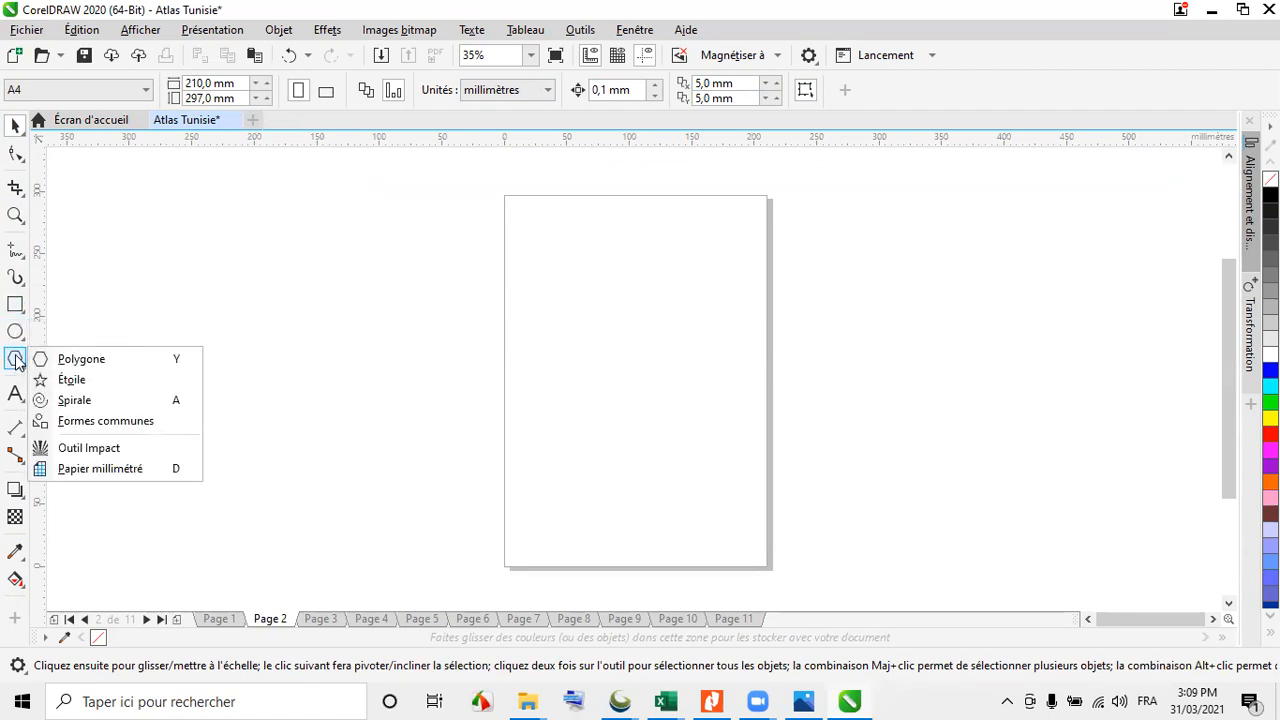
mouse_move(18, 396)
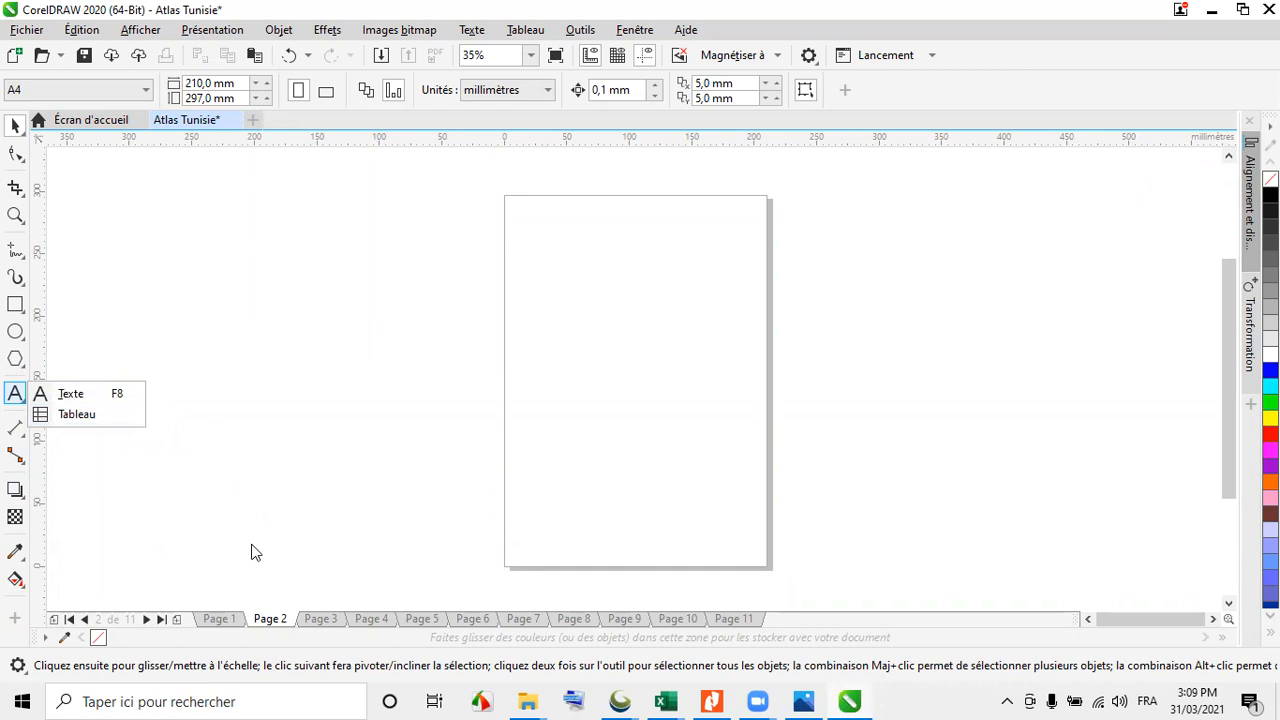
mouse_move(18, 556)
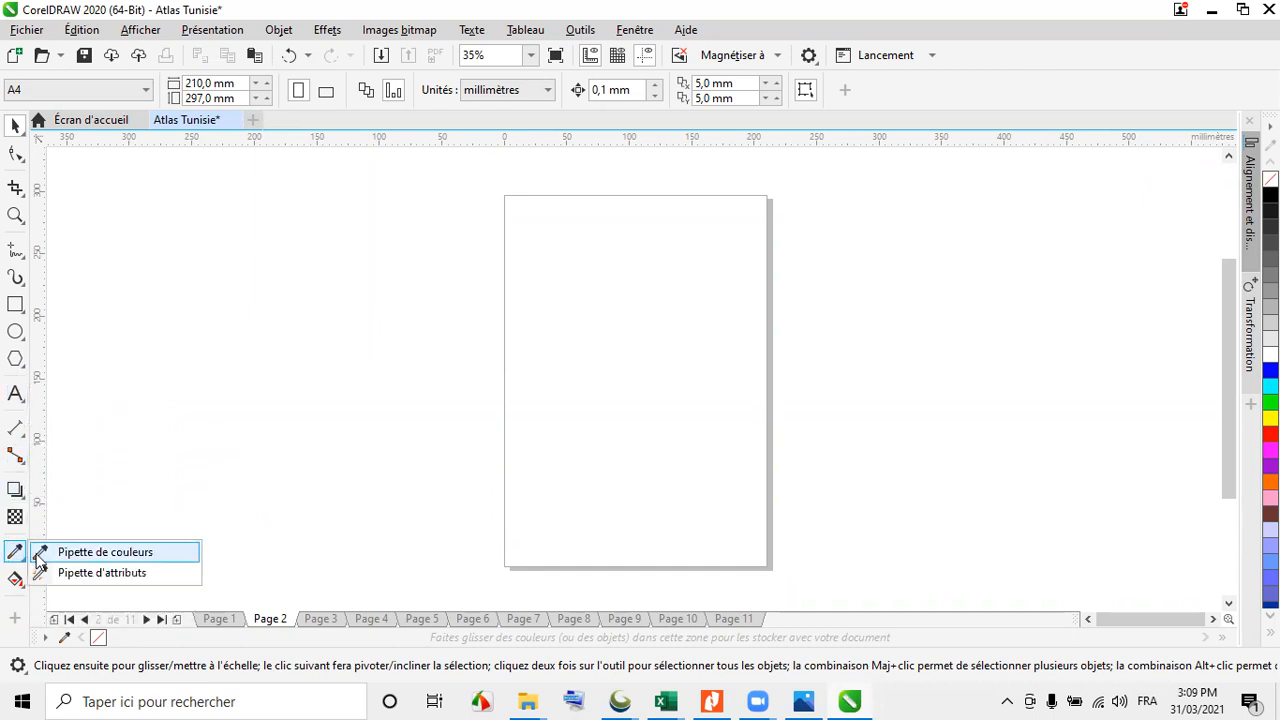
mouse_move(16, 587)
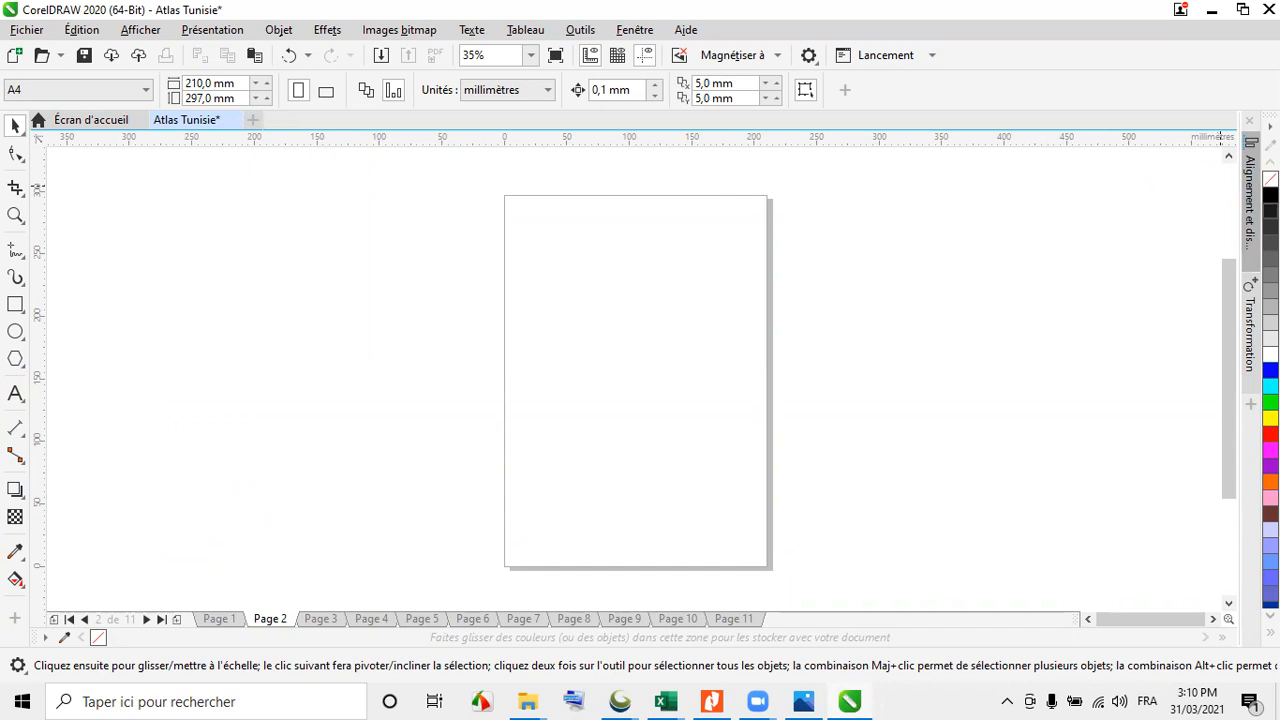
click(1270, 632)
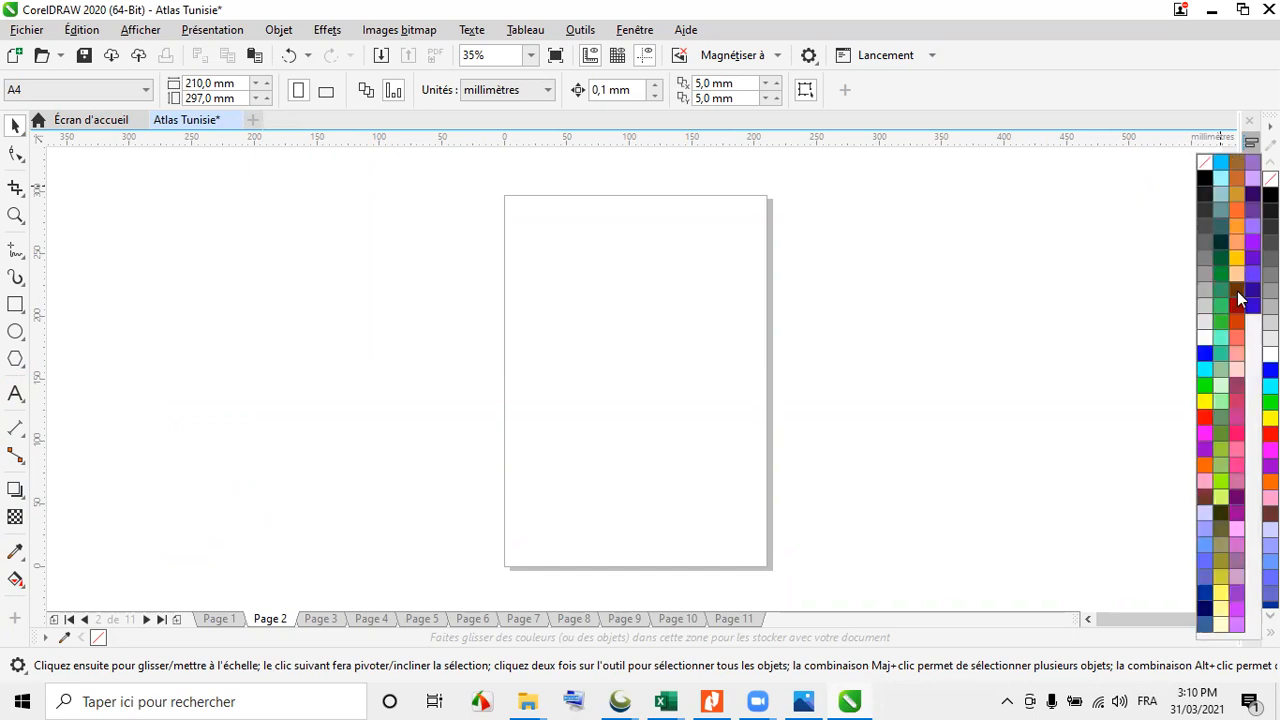
click(1205, 352)
Rename Page 1 as "Couverture"
click(216, 622)
click(213, 620)
right_click(212, 620)
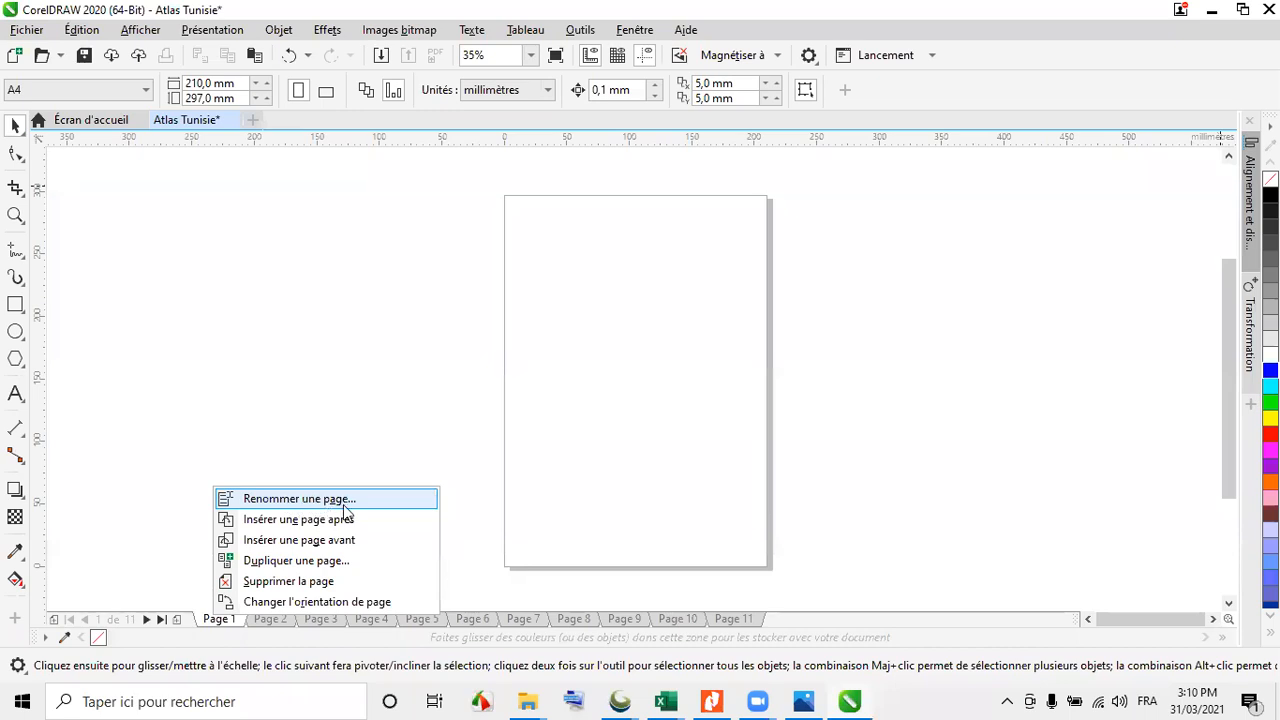
click(300, 499)
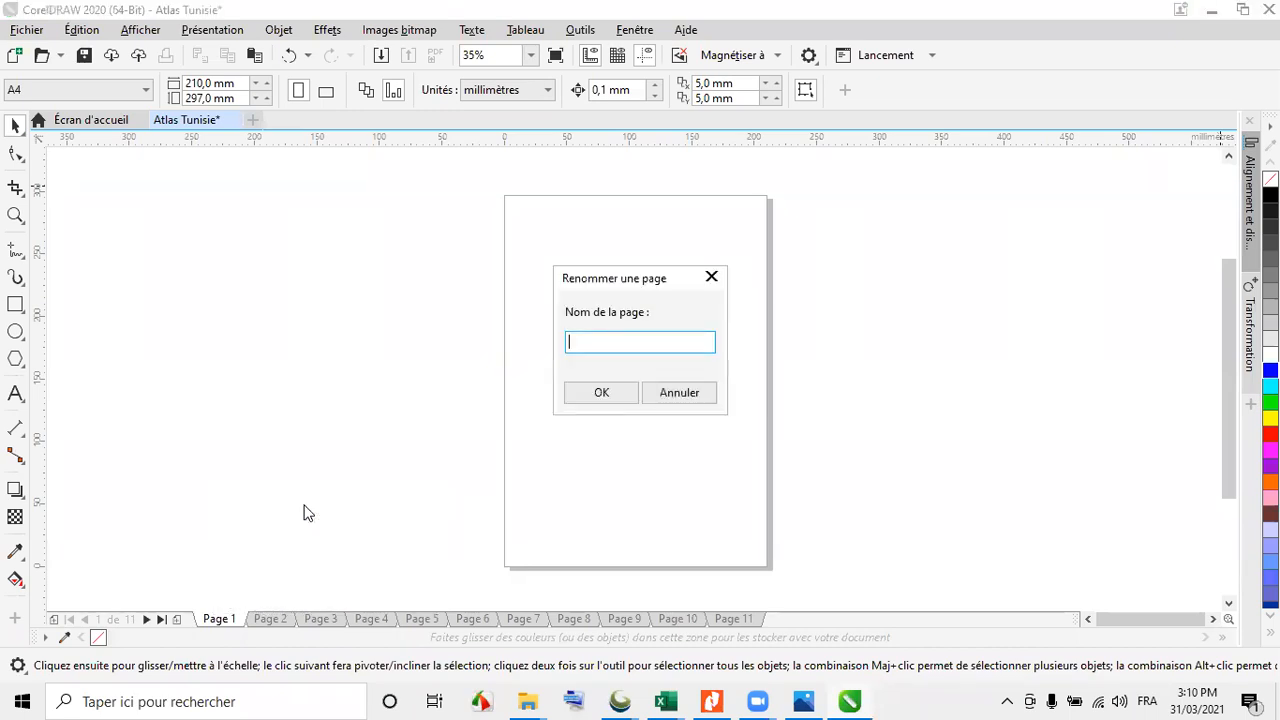
text(C)
click(584, 398)
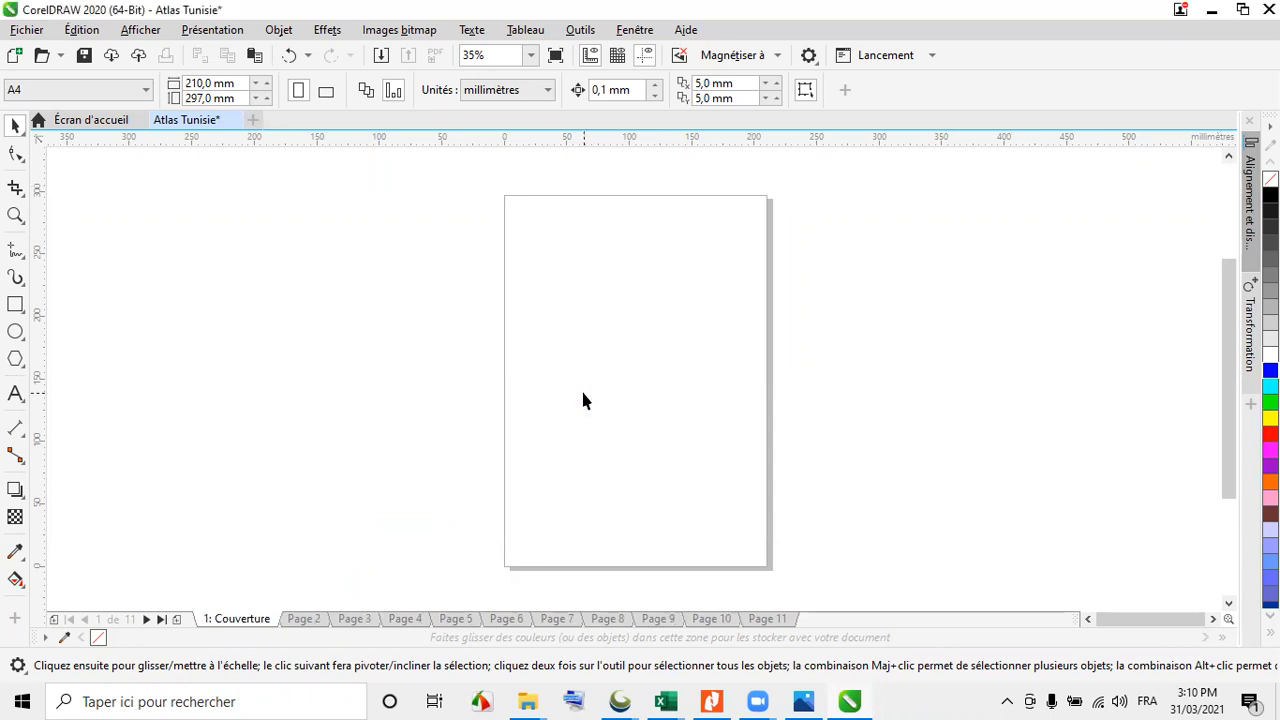
Rename Page 2 as "Sommaire"
click(311, 618)
right_click(311, 618)
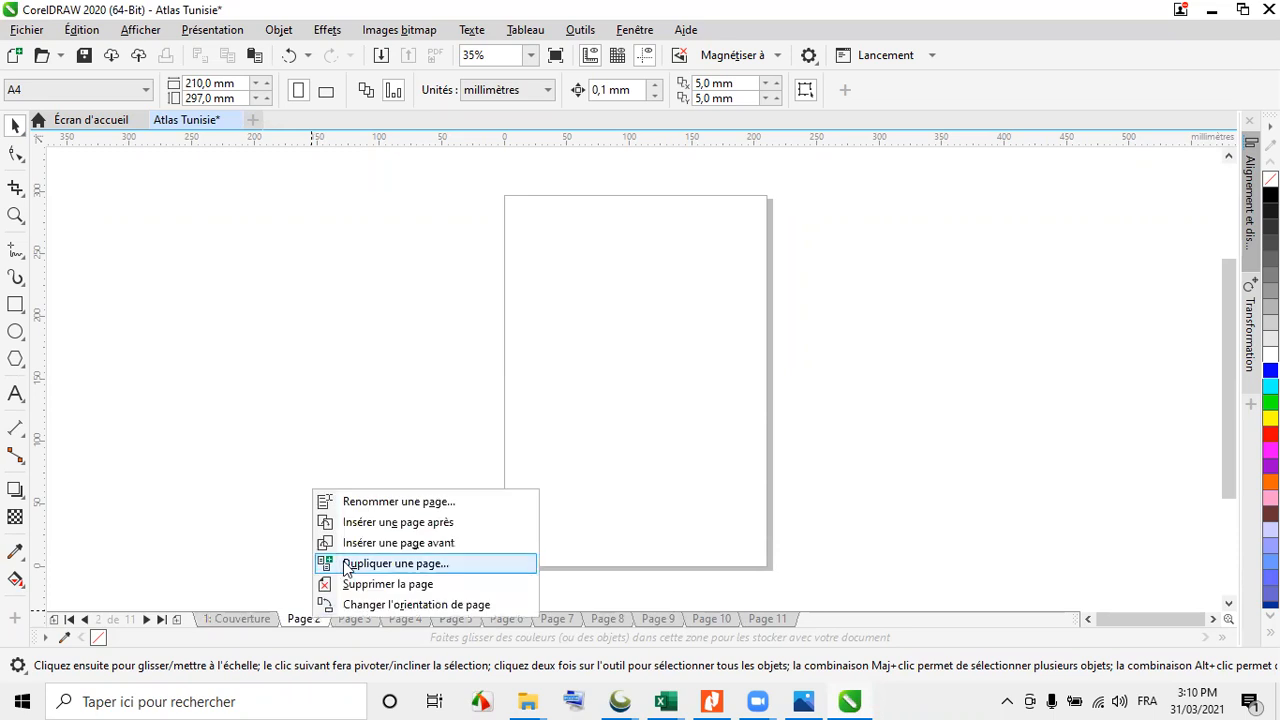
click(374, 504)
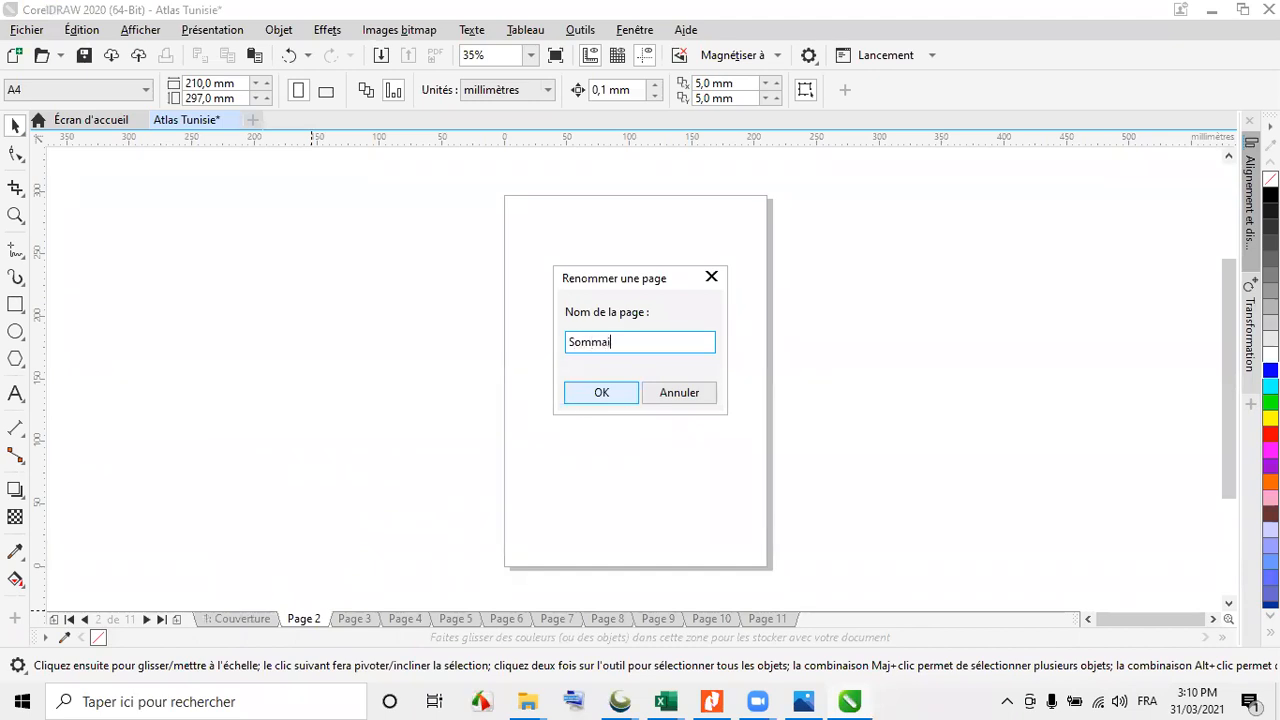
click(602, 393)
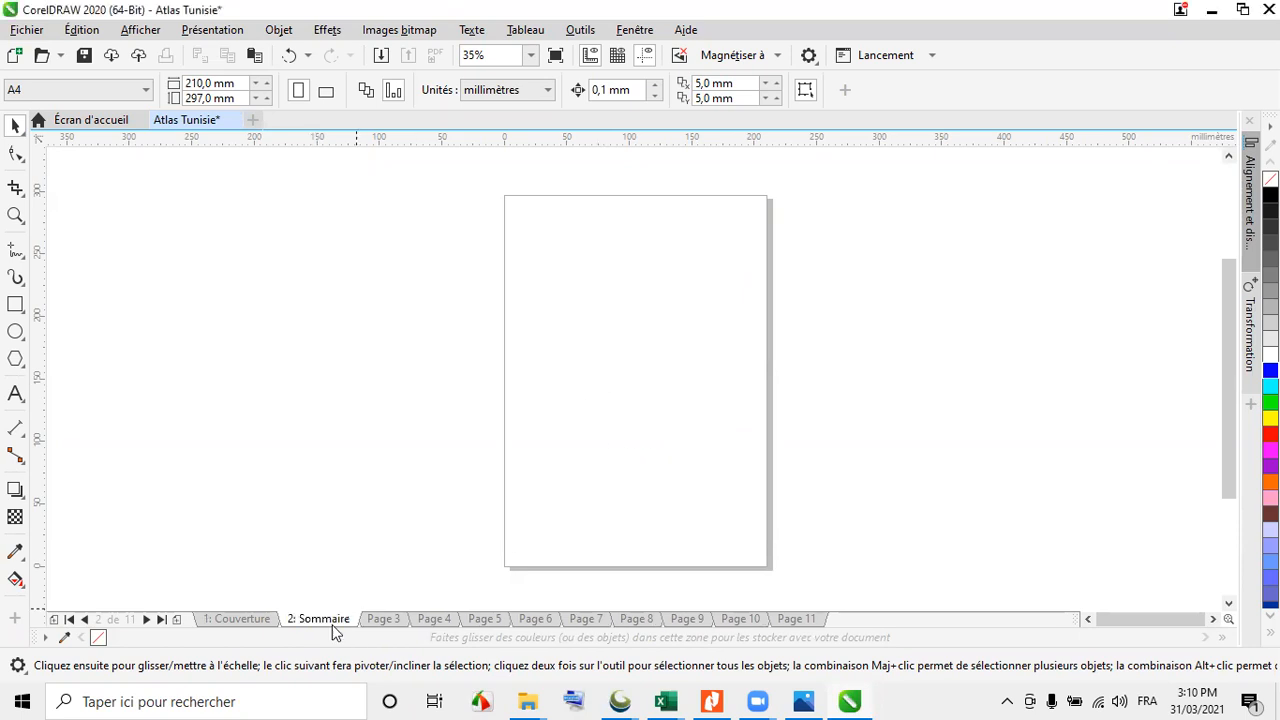
Rename Page 3 as "Relief"
click(382, 620)
right_click(382, 620)
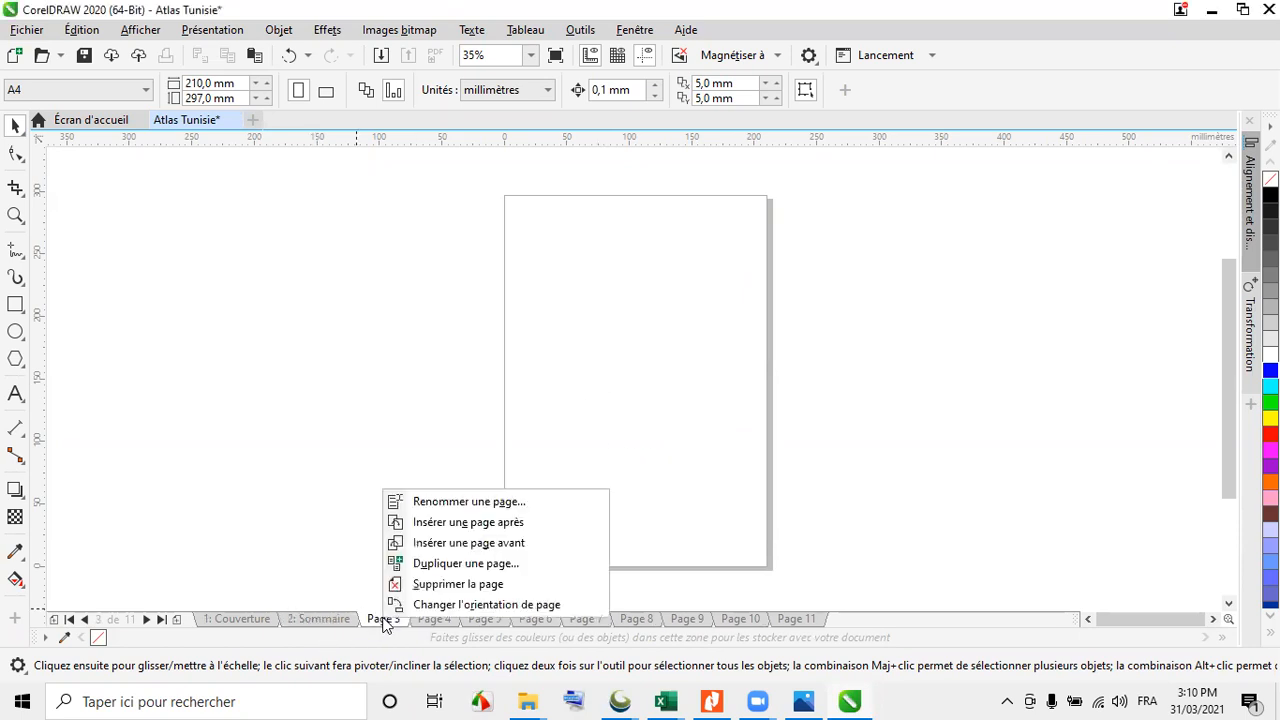
click(447, 503)
text(Relief)
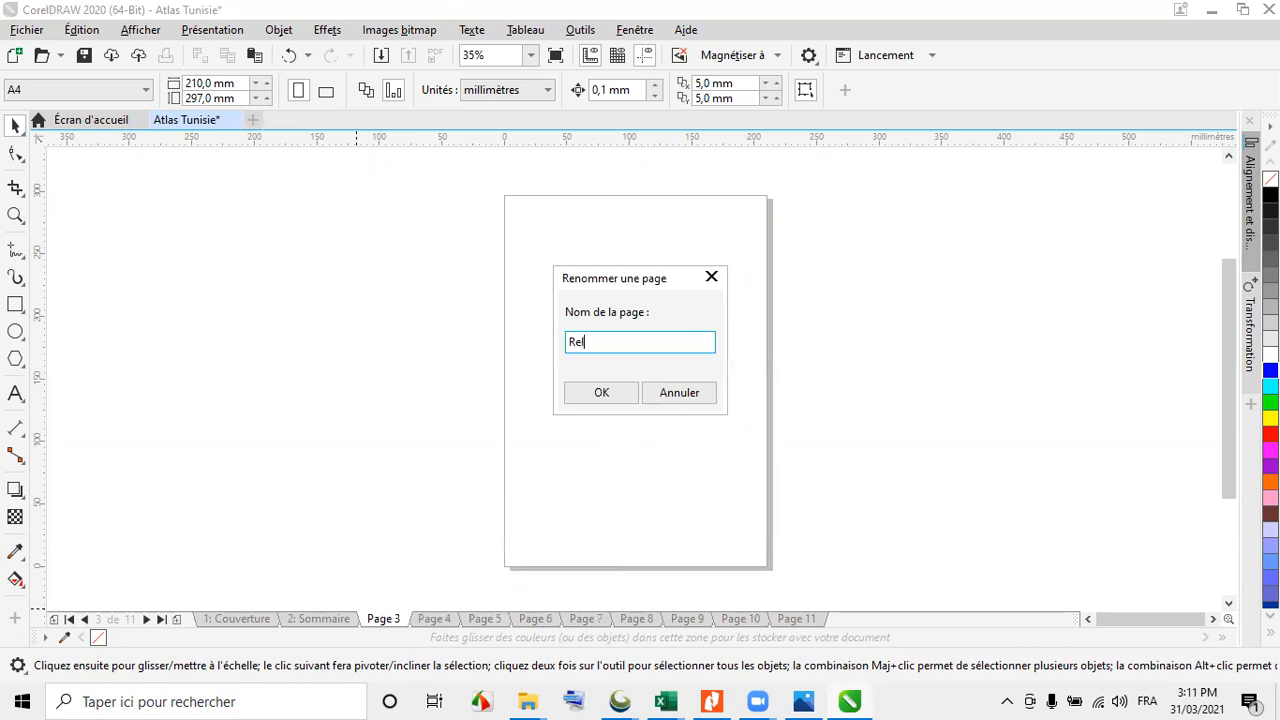
click(592, 400)
Check the page commands available for the Couverture page and the list of preset page sizes
click(225, 620)
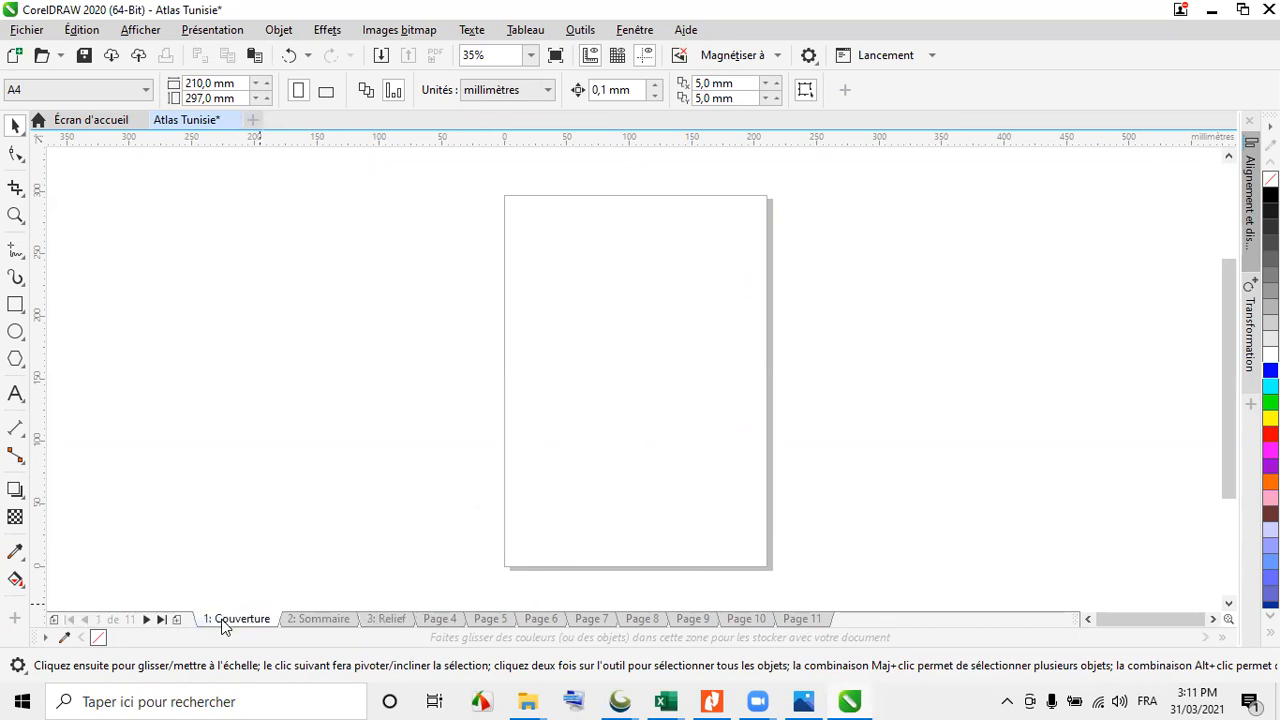
right_click(225, 620)
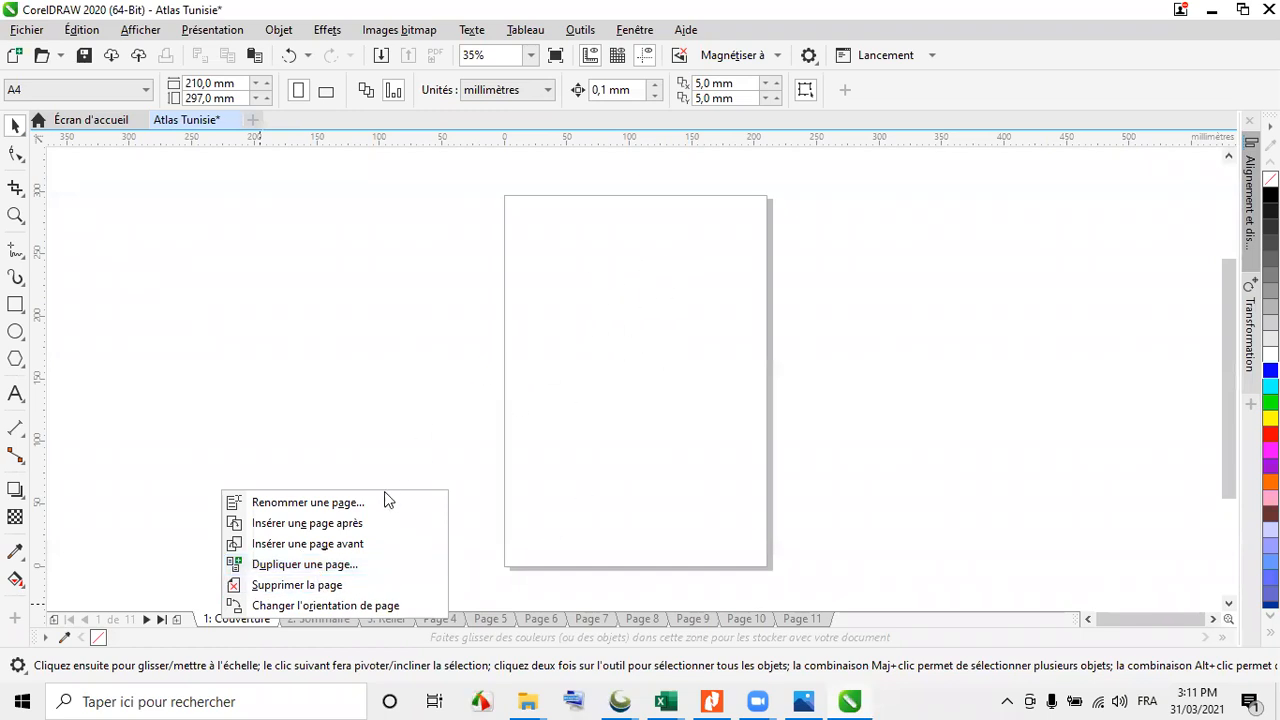
click(333, 266)
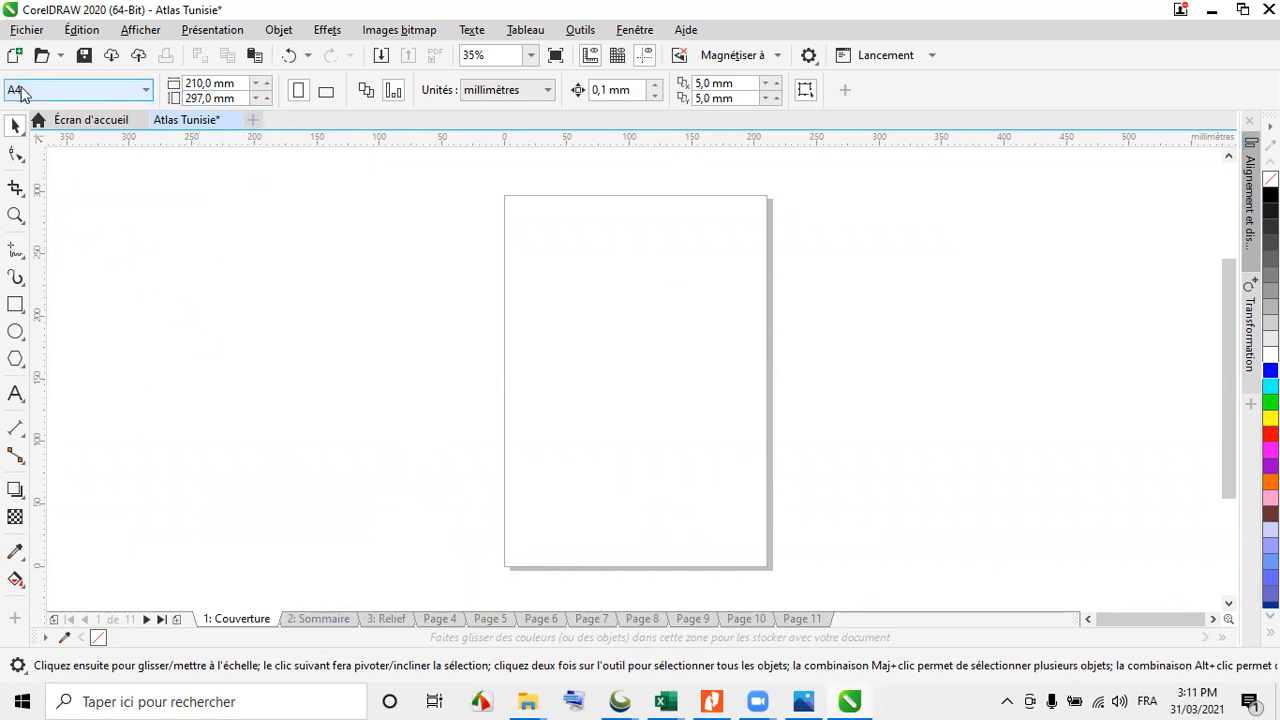
click(144, 92)
click(26, 95)
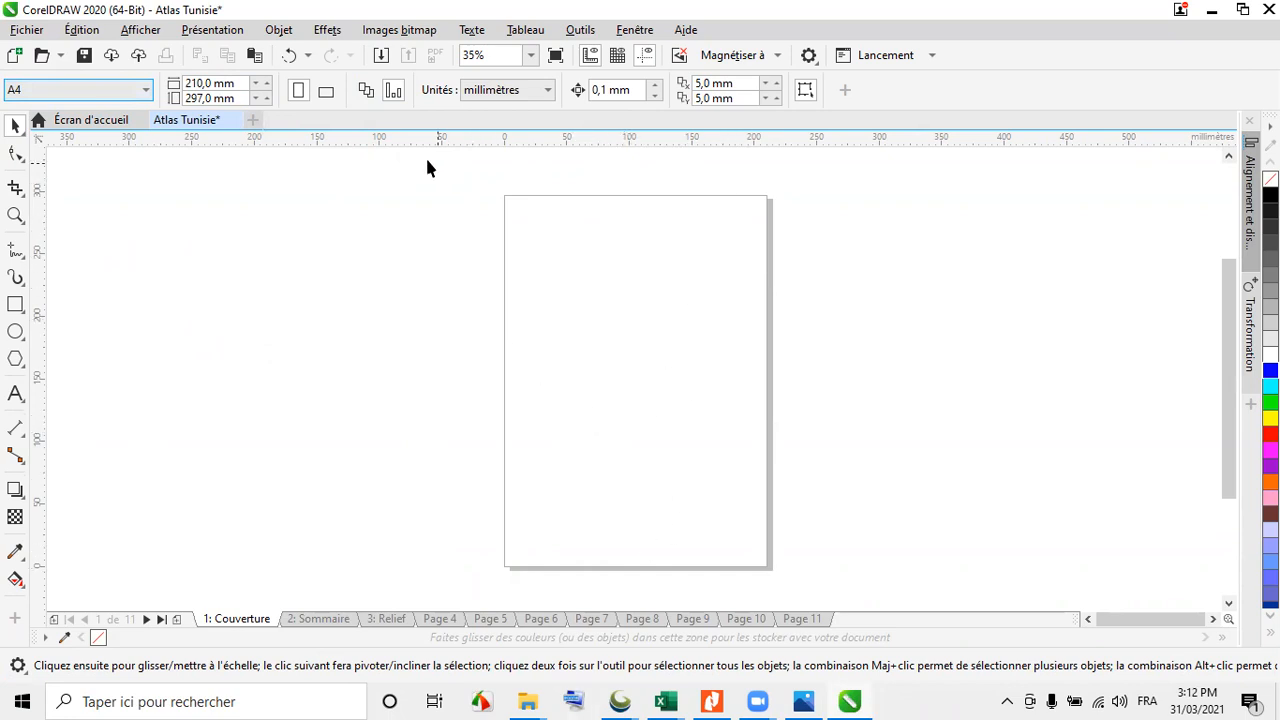
Apply the page layout settings to all pages of the document and set them to landscape orientation
click(366, 90)
click(305, 620)
click(386, 619)
click(492, 619)
click(541, 619)
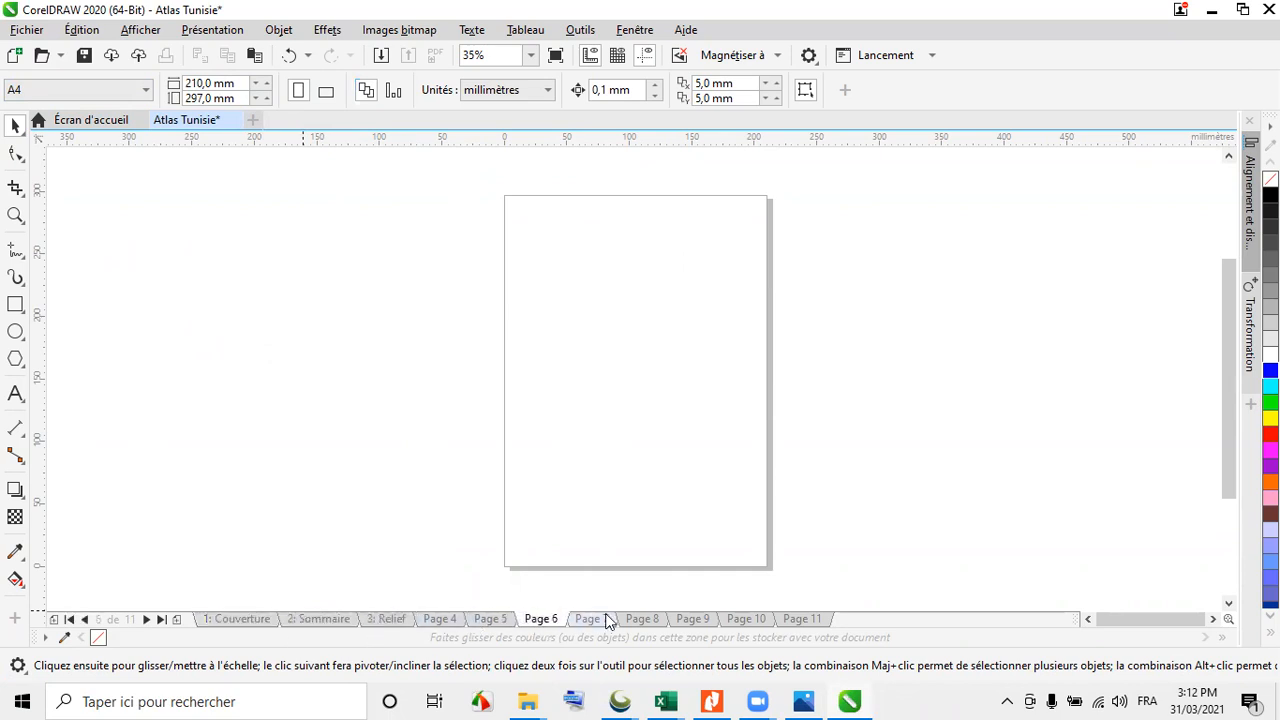
click(638, 619)
click(350, 619)
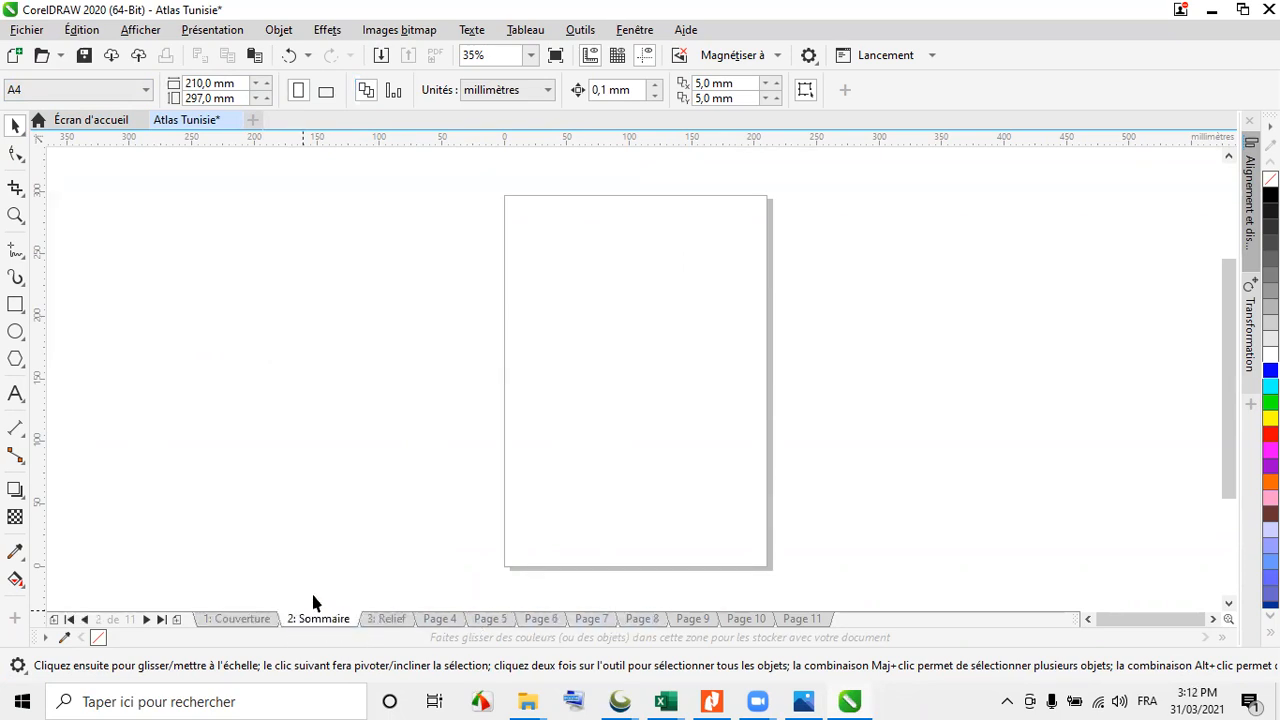
click(326, 91)
Go through the pages from Couverture to Page 10 to check their orientation
click(266, 619)
click(385, 619)
click(445, 618)
click(492, 619)
click(541, 619)
click(591, 619)
click(642, 619)
click(692, 619)
click(746, 619)
Set only the Couverture page to portrait orientation and compare it with the Sommaire page
click(229, 621)
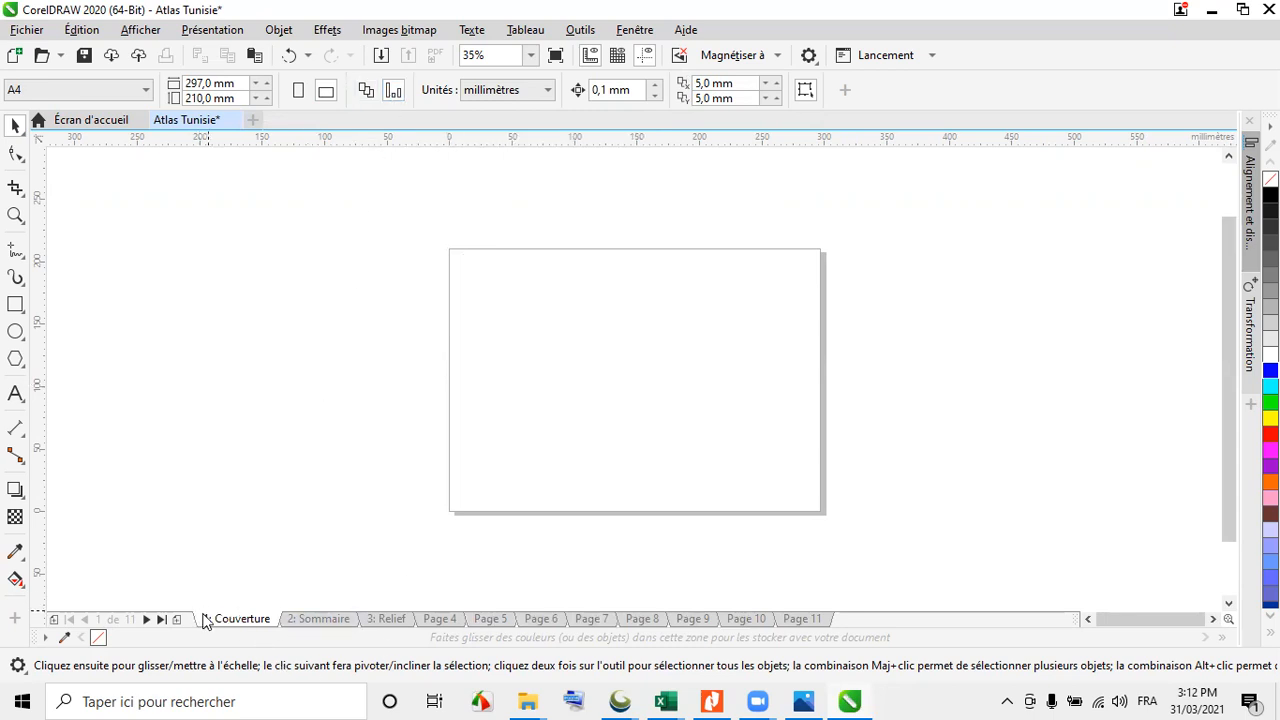
click(298, 91)
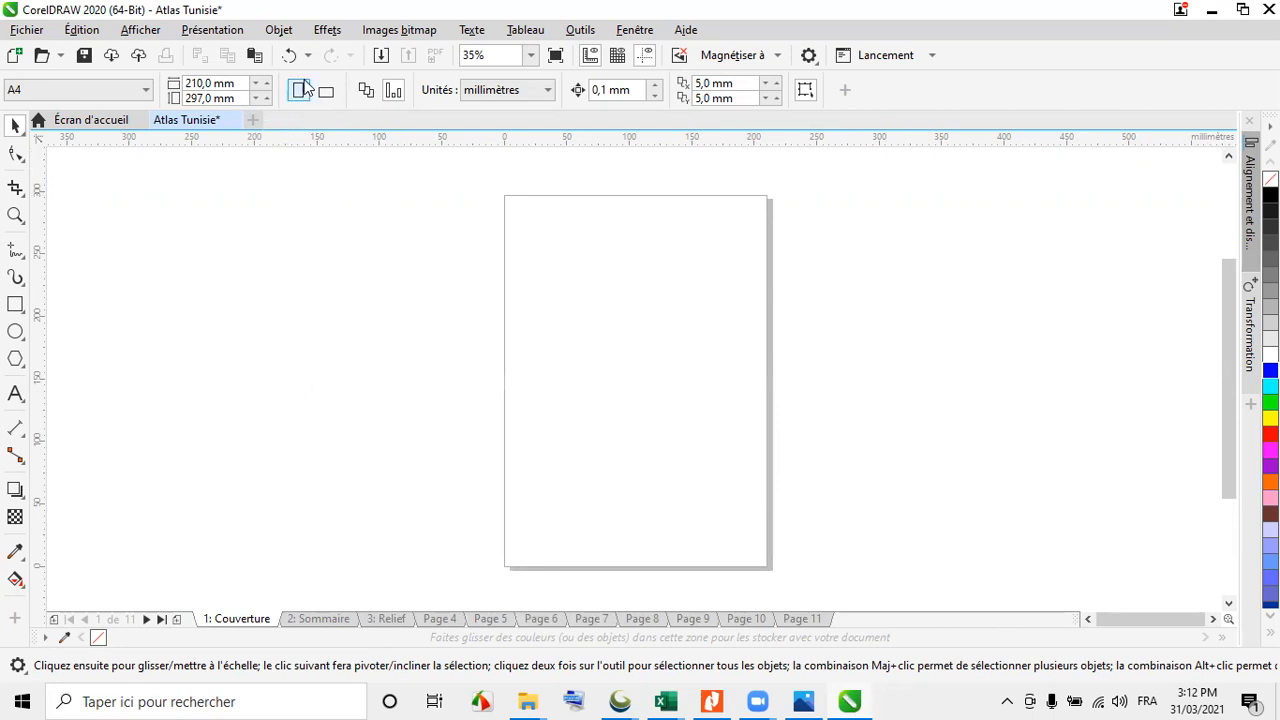
click(309, 619)
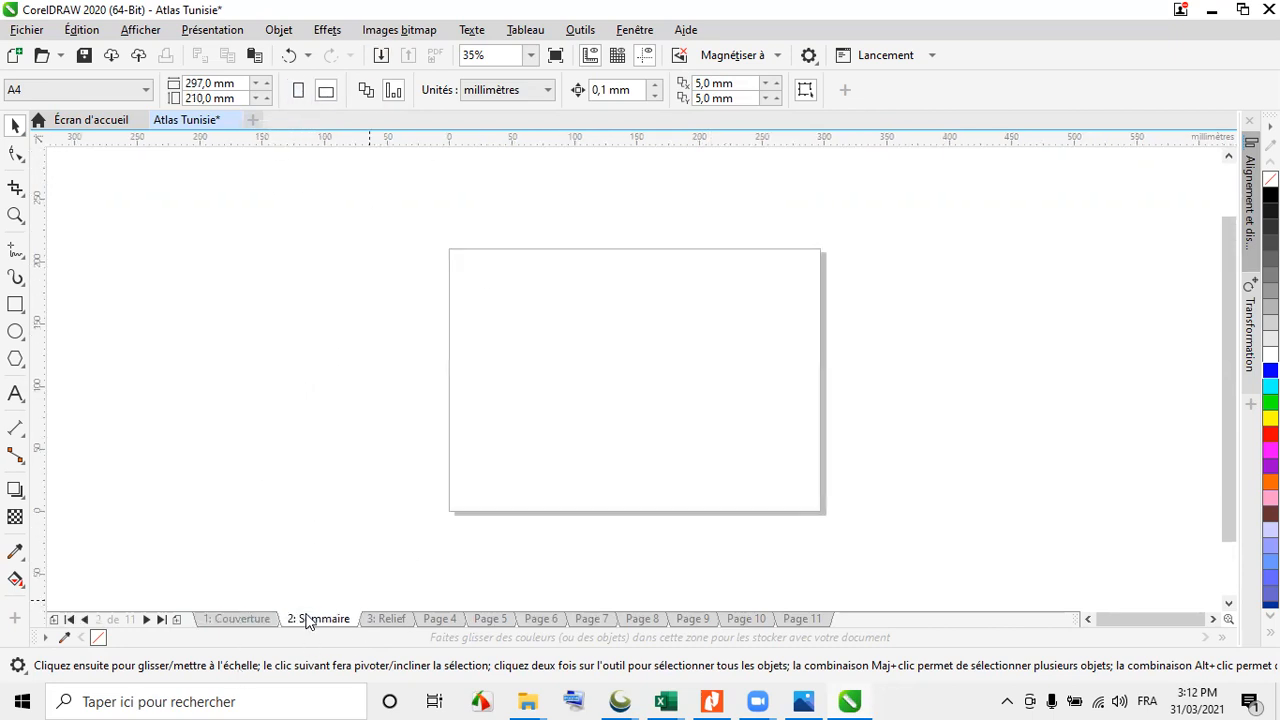
click(258, 619)
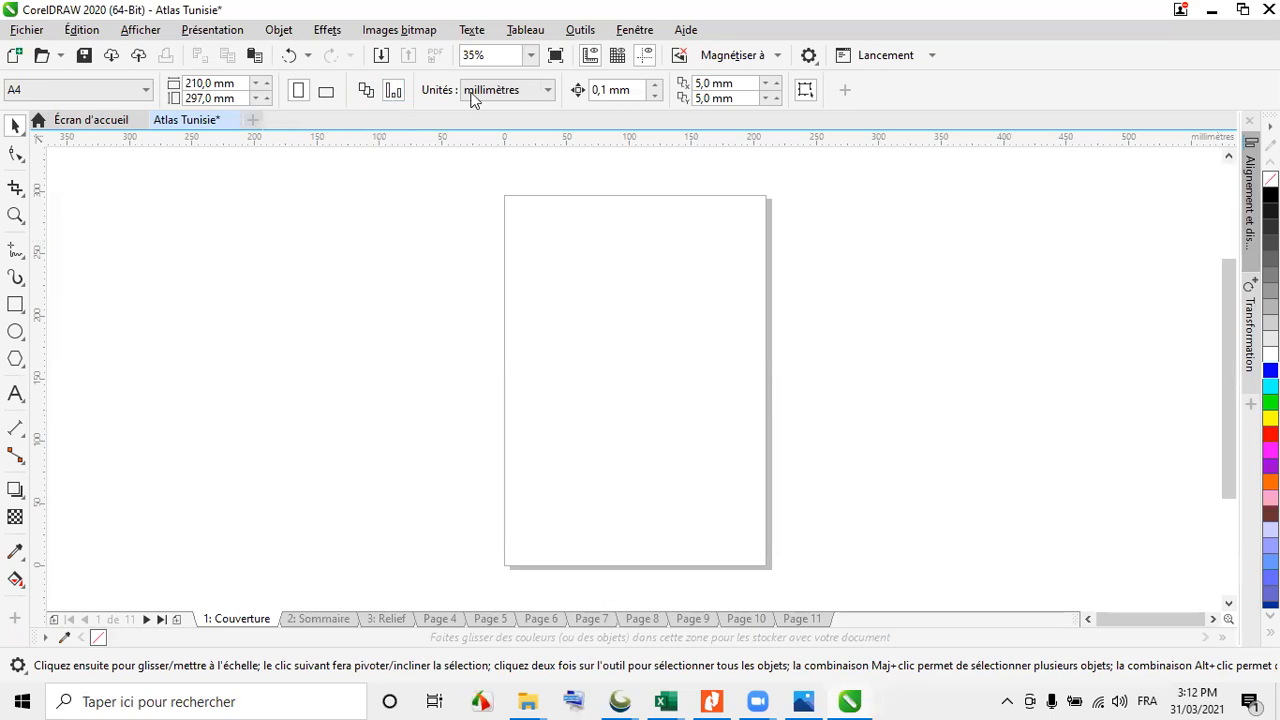
Check the available drawing units and the customisation options of the property bar
click(548, 91)
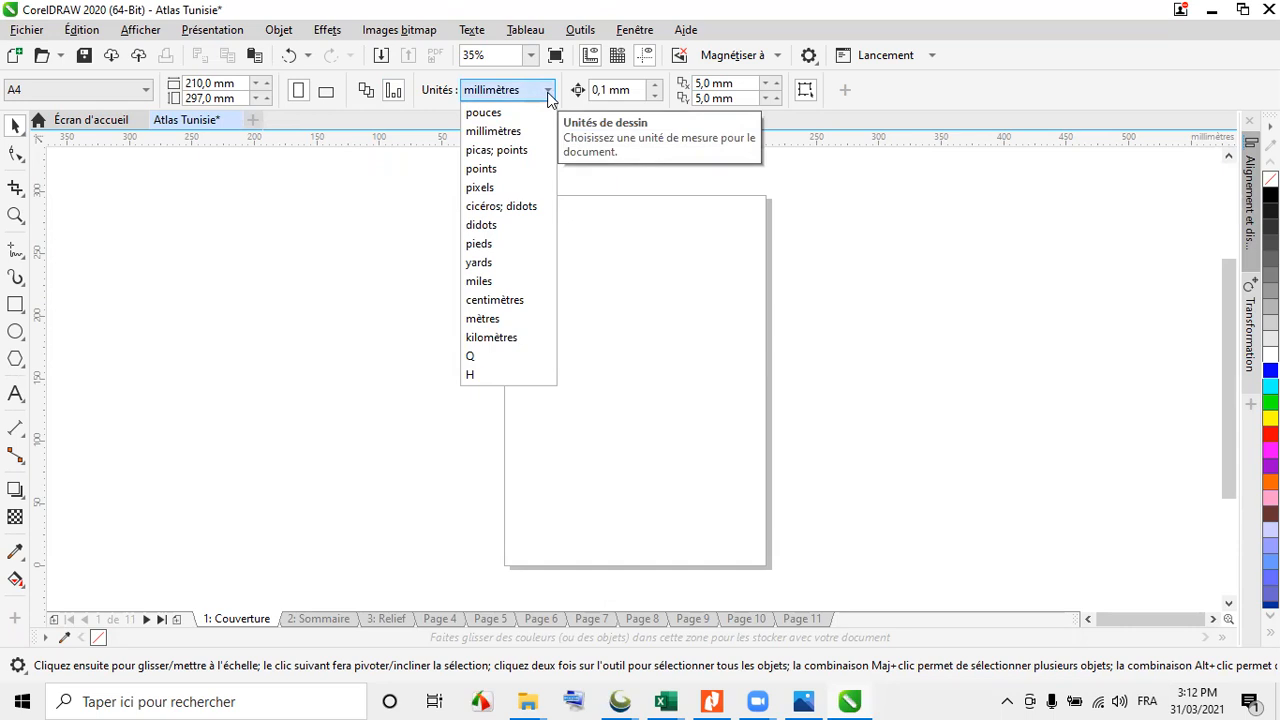
click(548, 91)
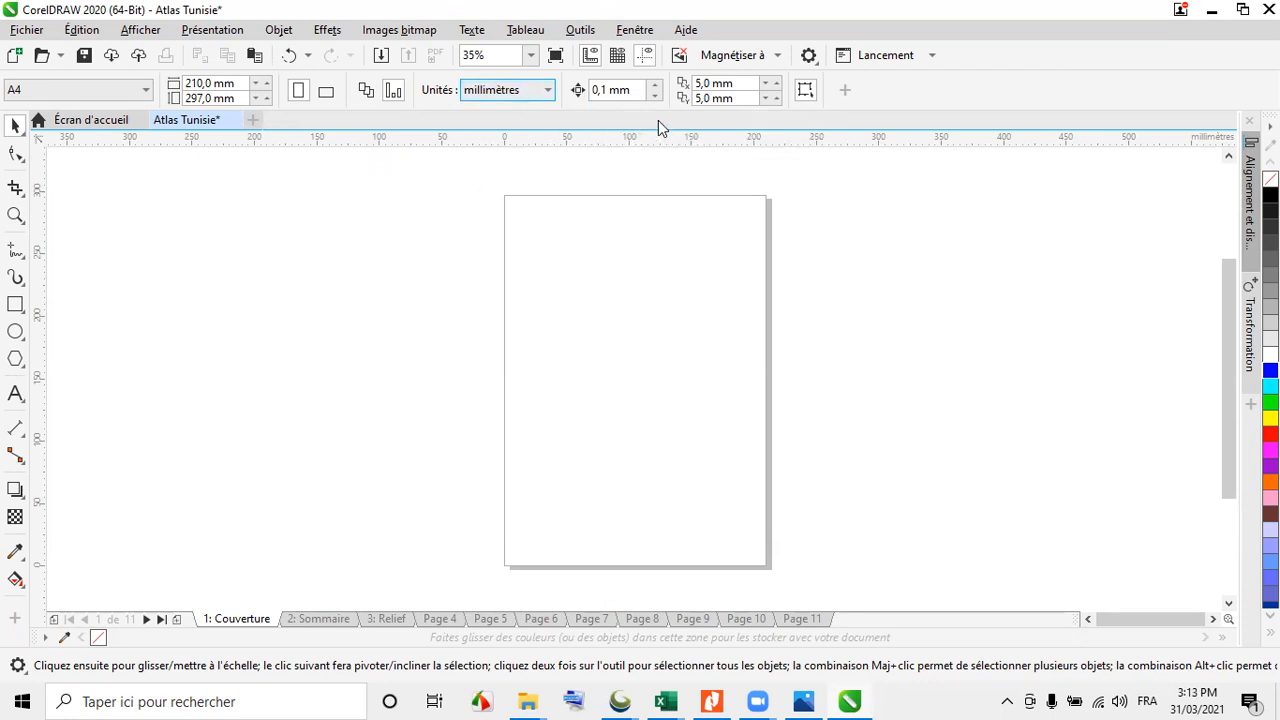
click(846, 92)
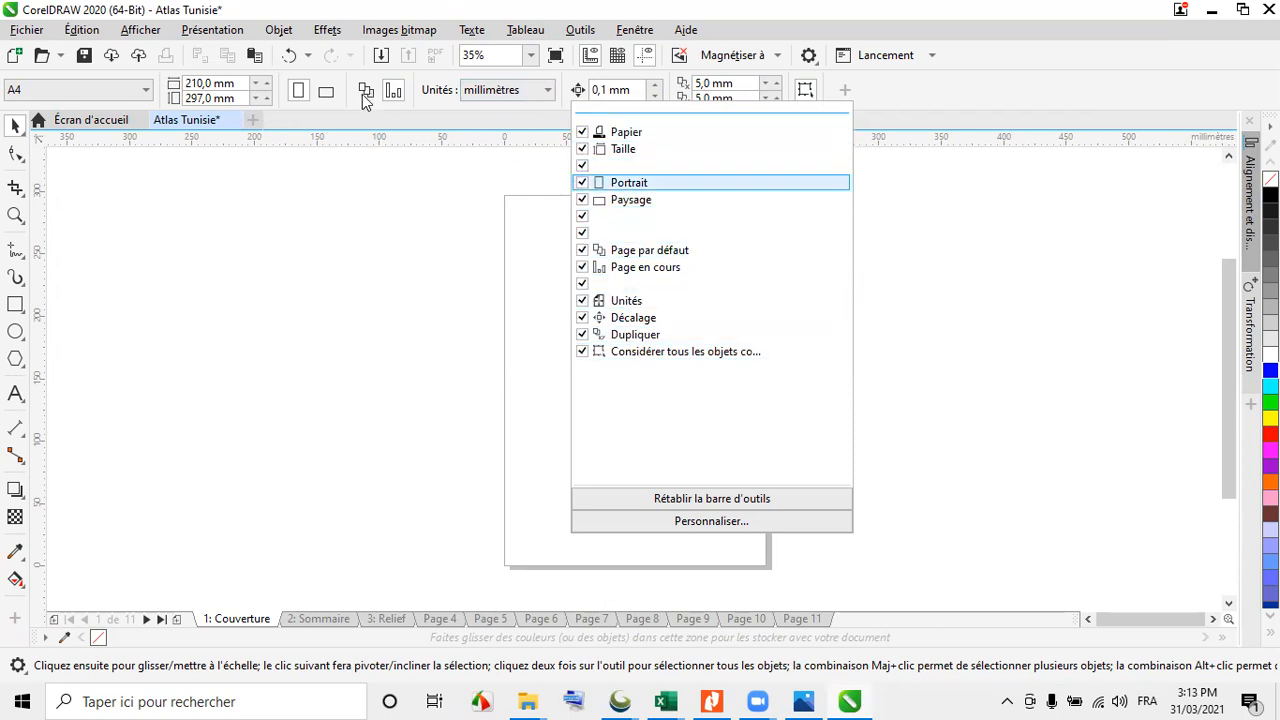
click(748, 521)
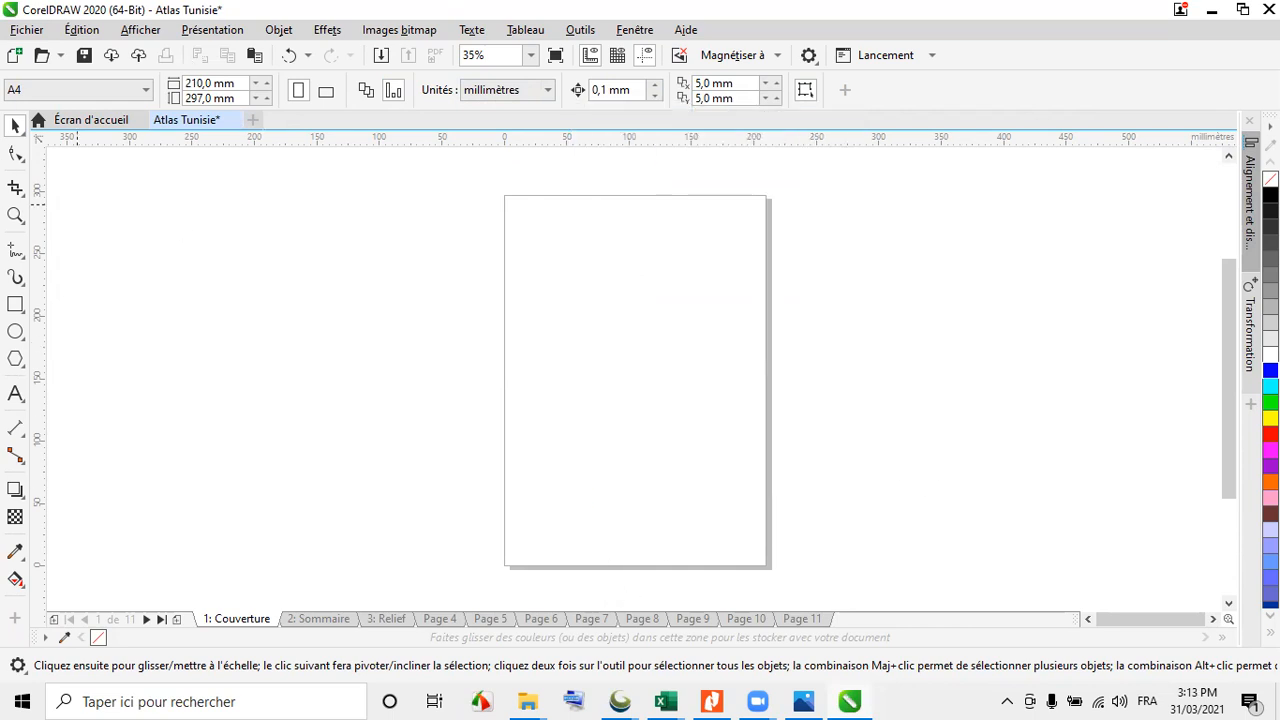
Examine the Alignment and Distribution docker and the Transformation docker, and collapse the docker area
click(1250, 195)
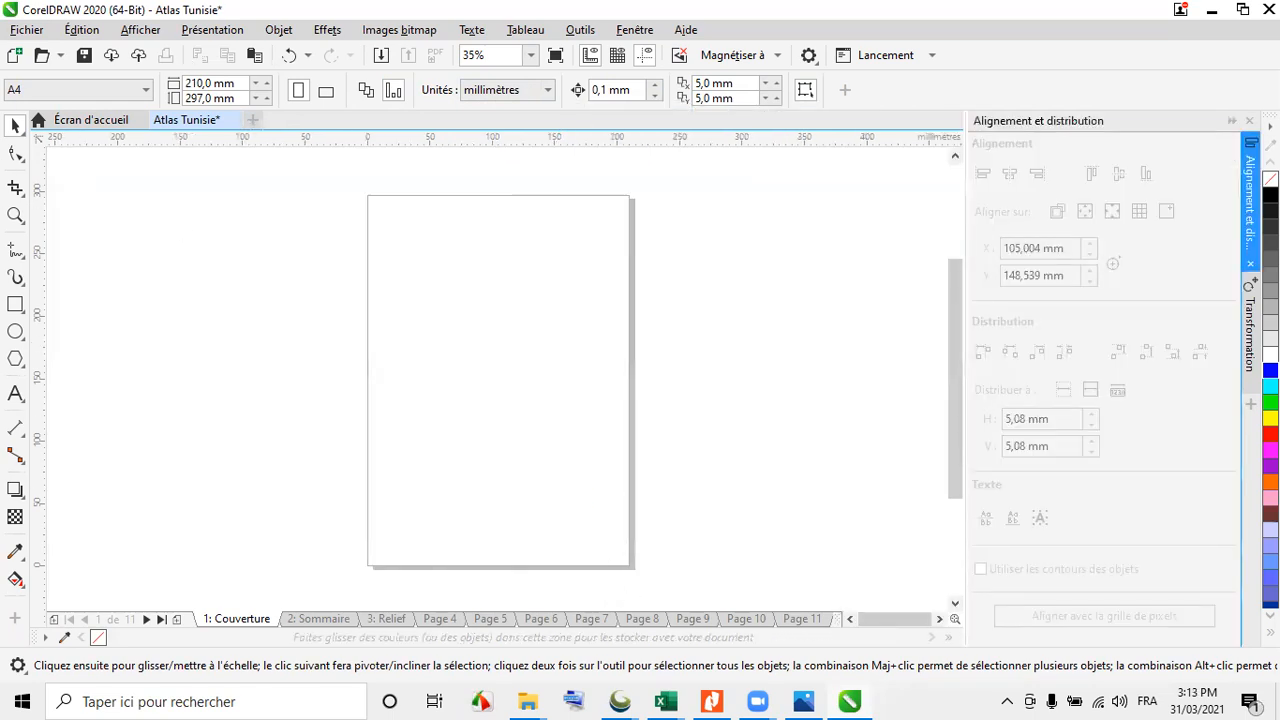
click(1250, 335)
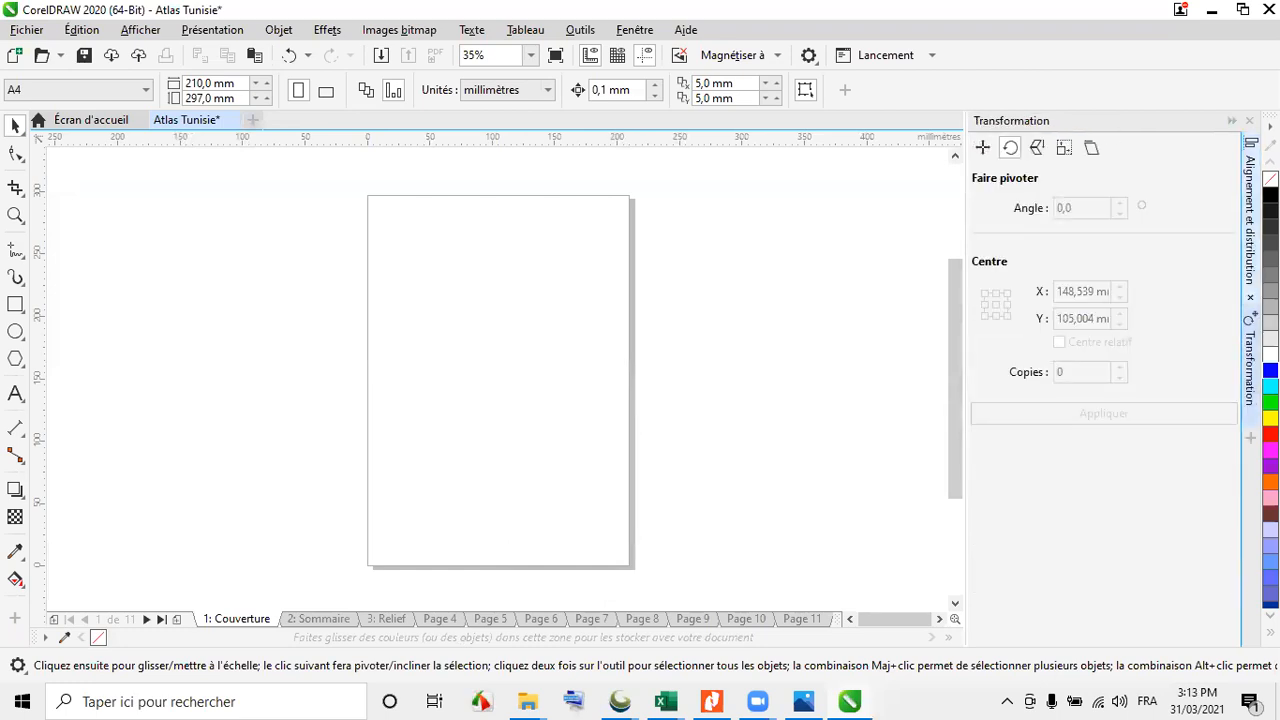
click(1250, 195)
click(1250, 335)
click(1250, 195)
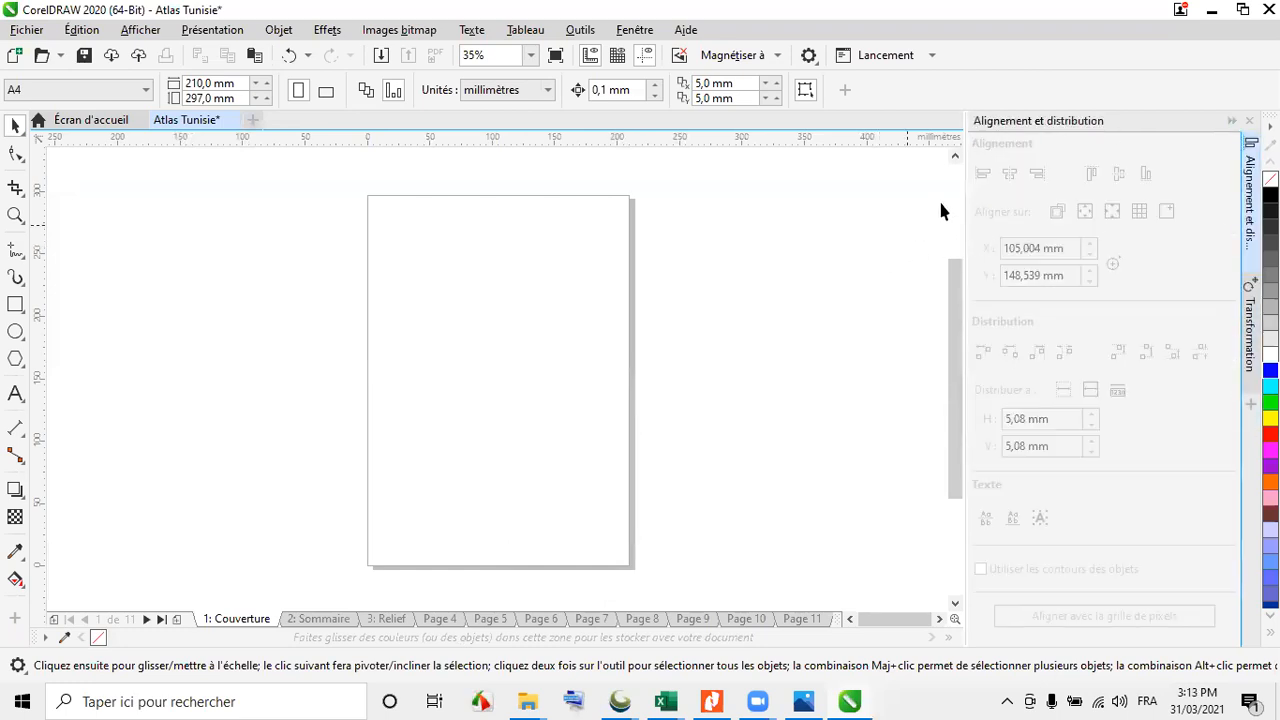
click(1232, 120)
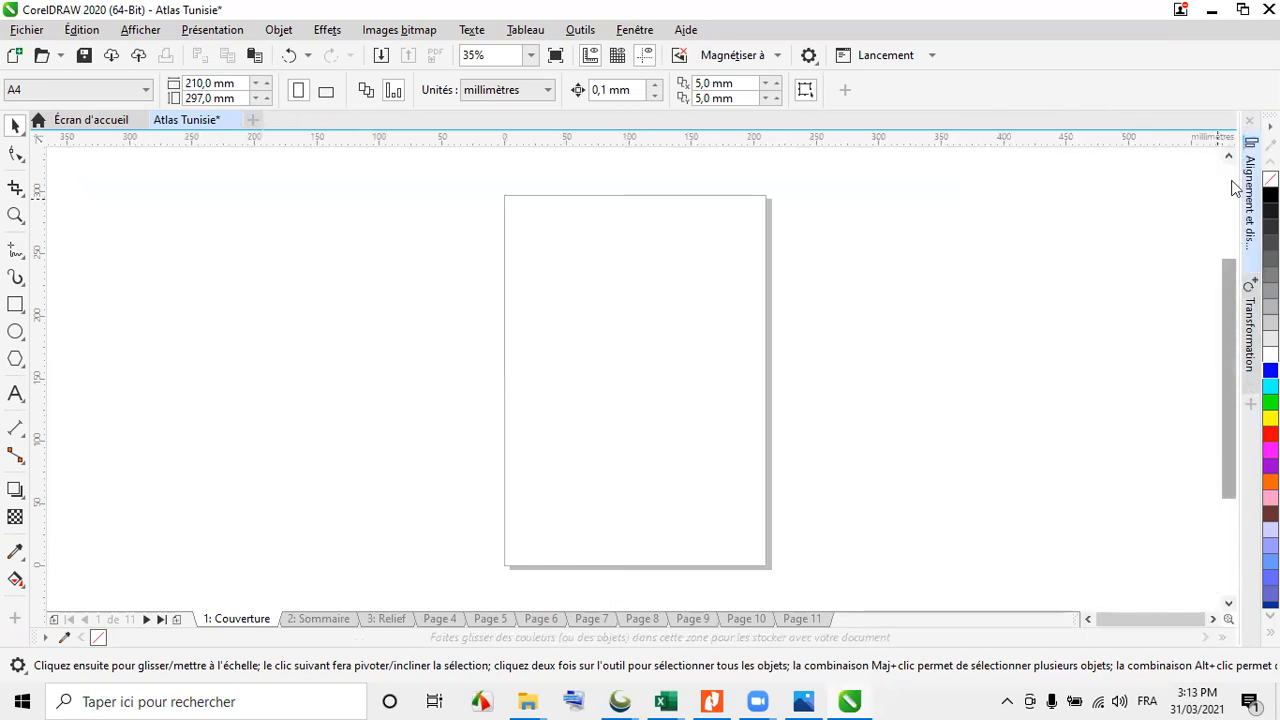
Look through the page layout commands and the list of available dockers
click(287, 33)
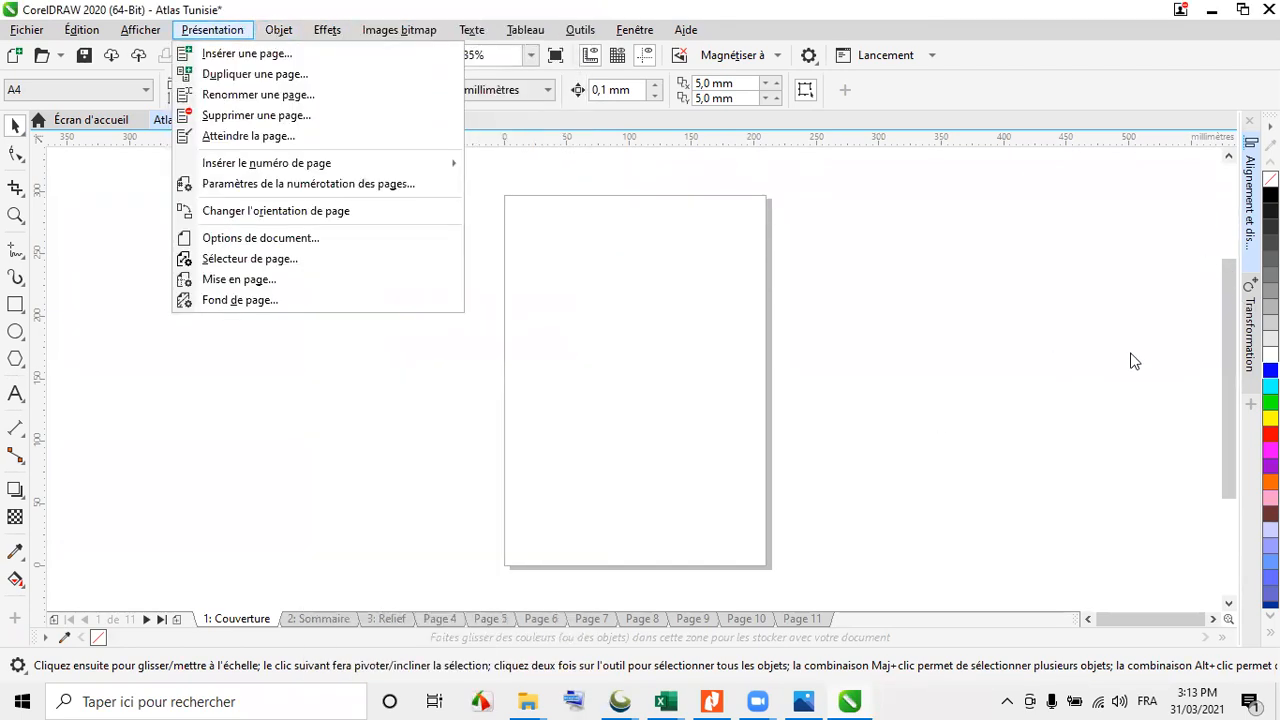
click(1081, 331)
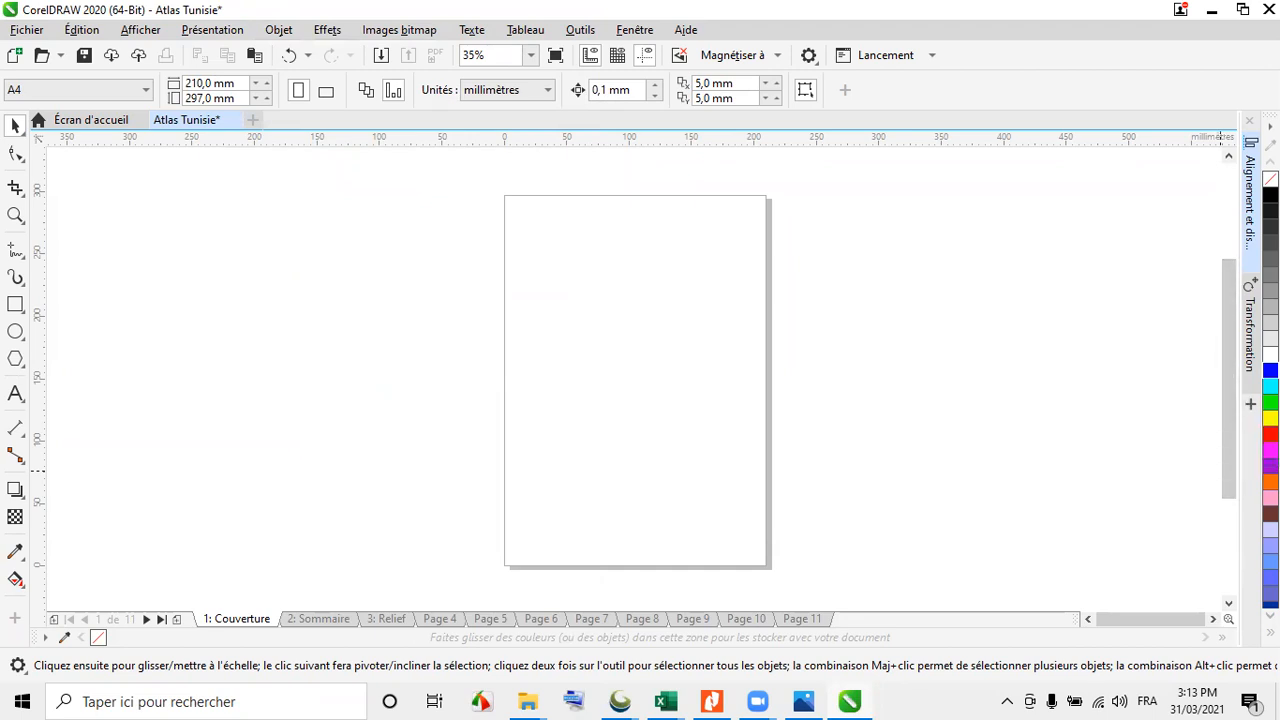
click(1250, 404)
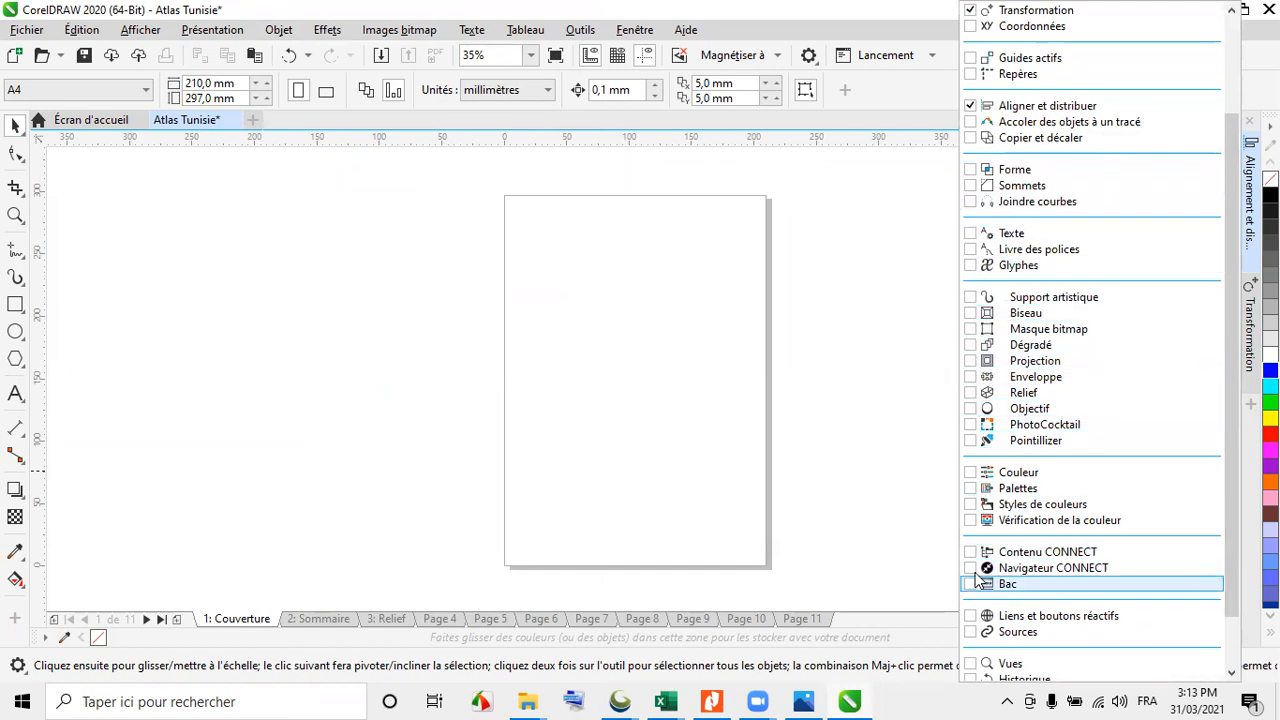
click(894, 378)
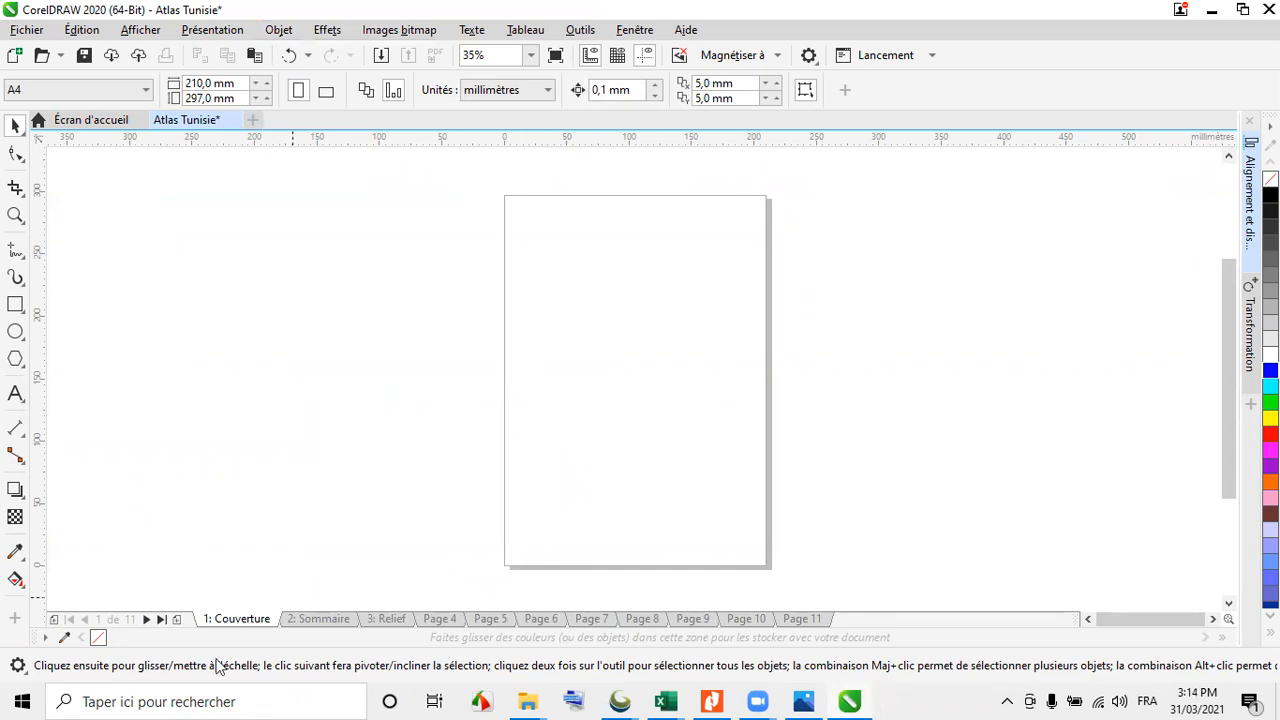
Set the Sommaire and Relief pages to portrait orientation
click(313, 617)
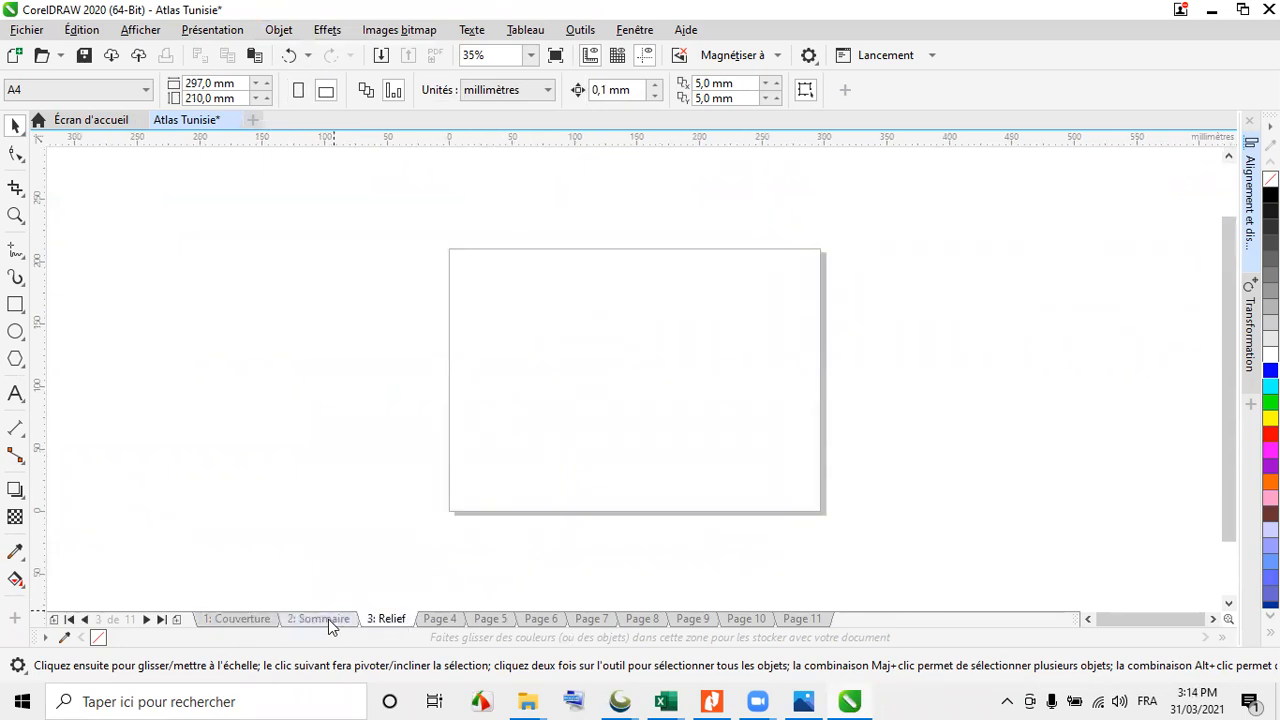
click(299, 91)
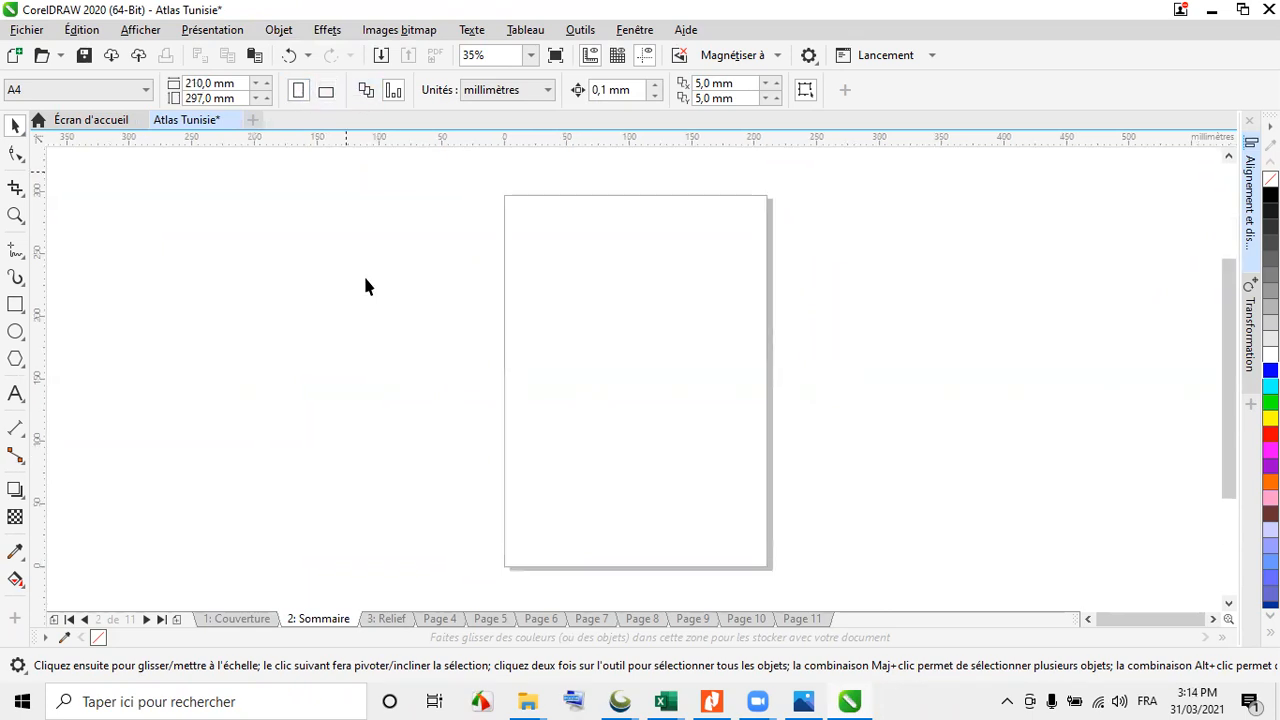
click(397, 618)
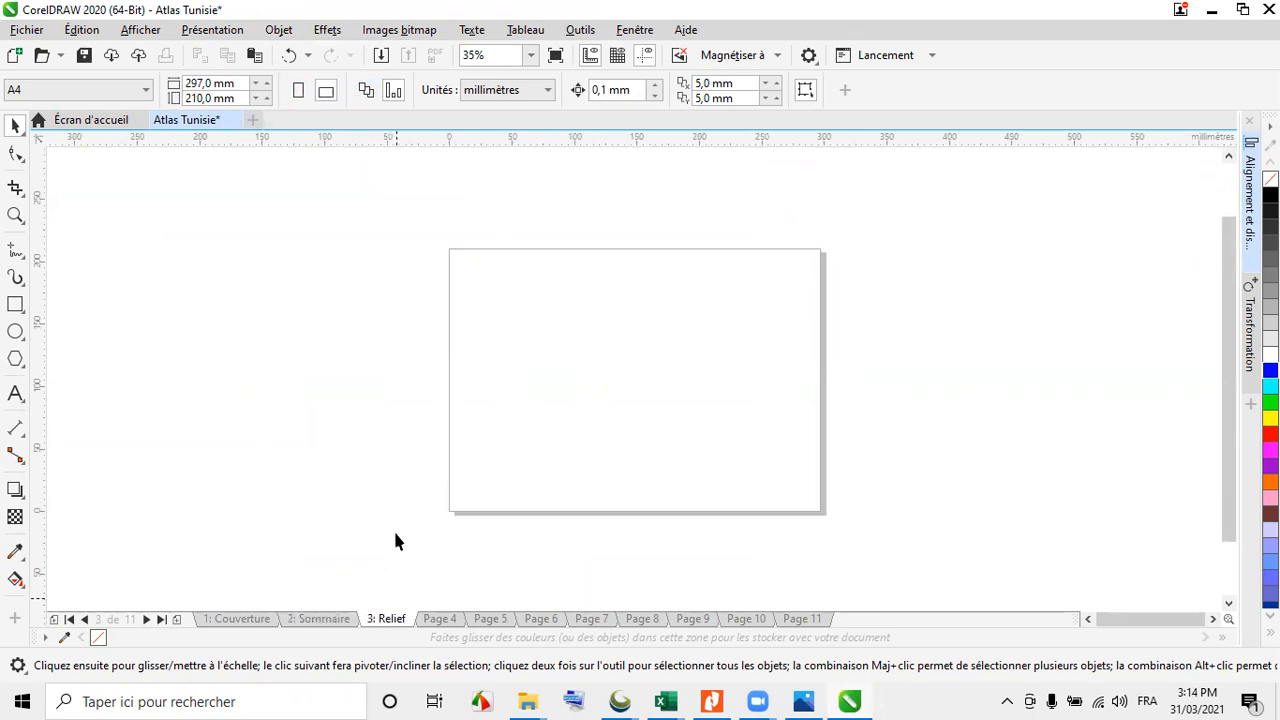
click(299, 91)
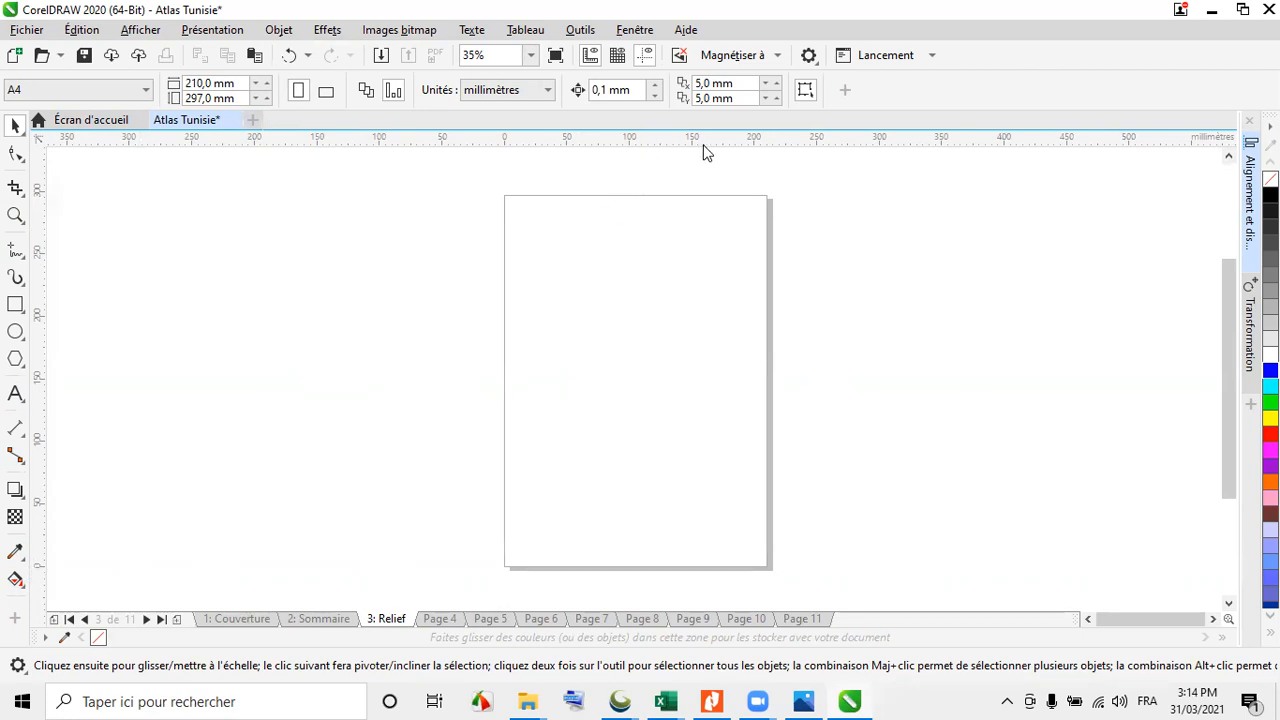
Frame the Relief page with horizontal guidelines at about 283 and 15 mm and vertical guidelines at about 17 and 193 mm
drag(705, 242, 709, 213)
drag(523, 141, 583, 476)
drag(584, 556, 581, 549)
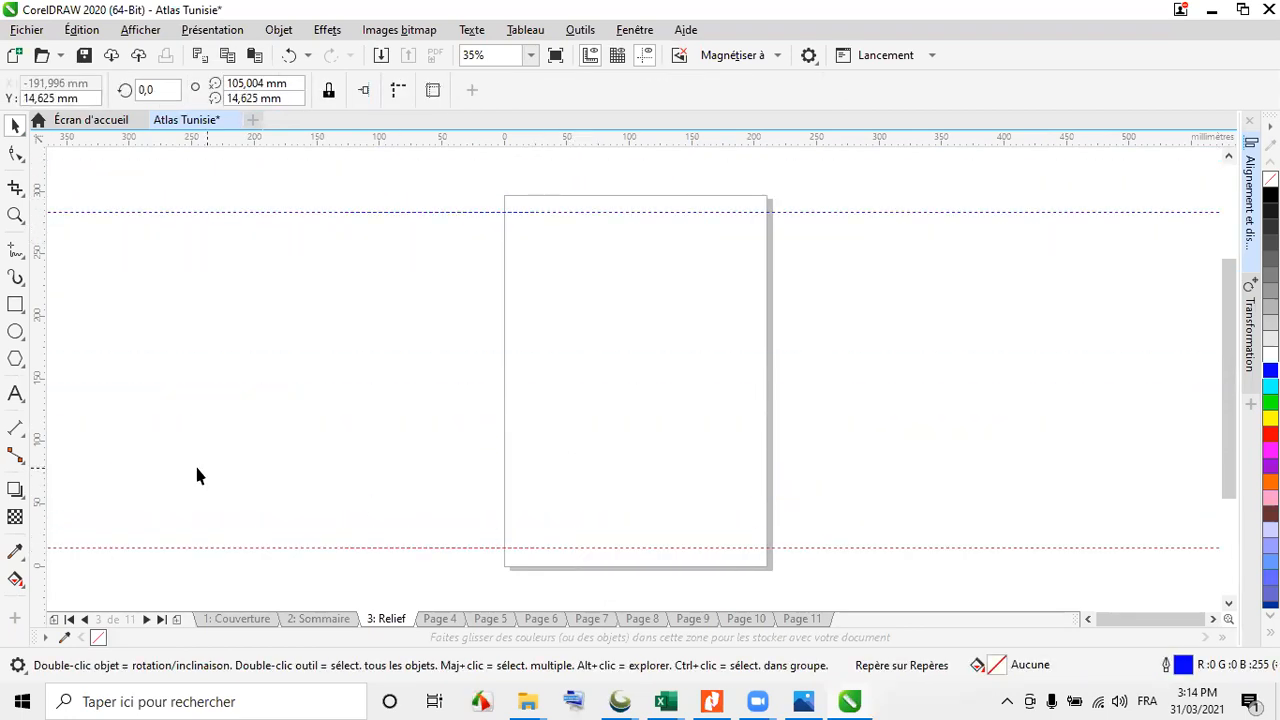
drag(40, 457, 525, 494)
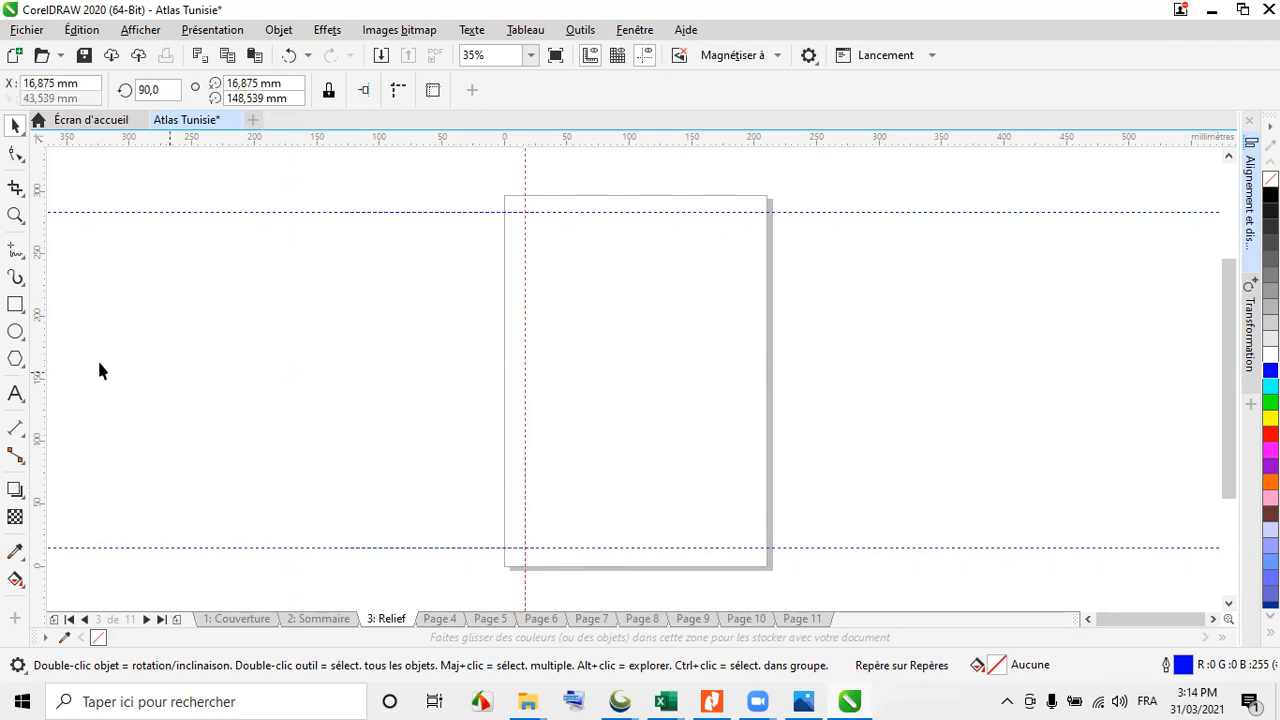
drag(40, 374, 744, 429)
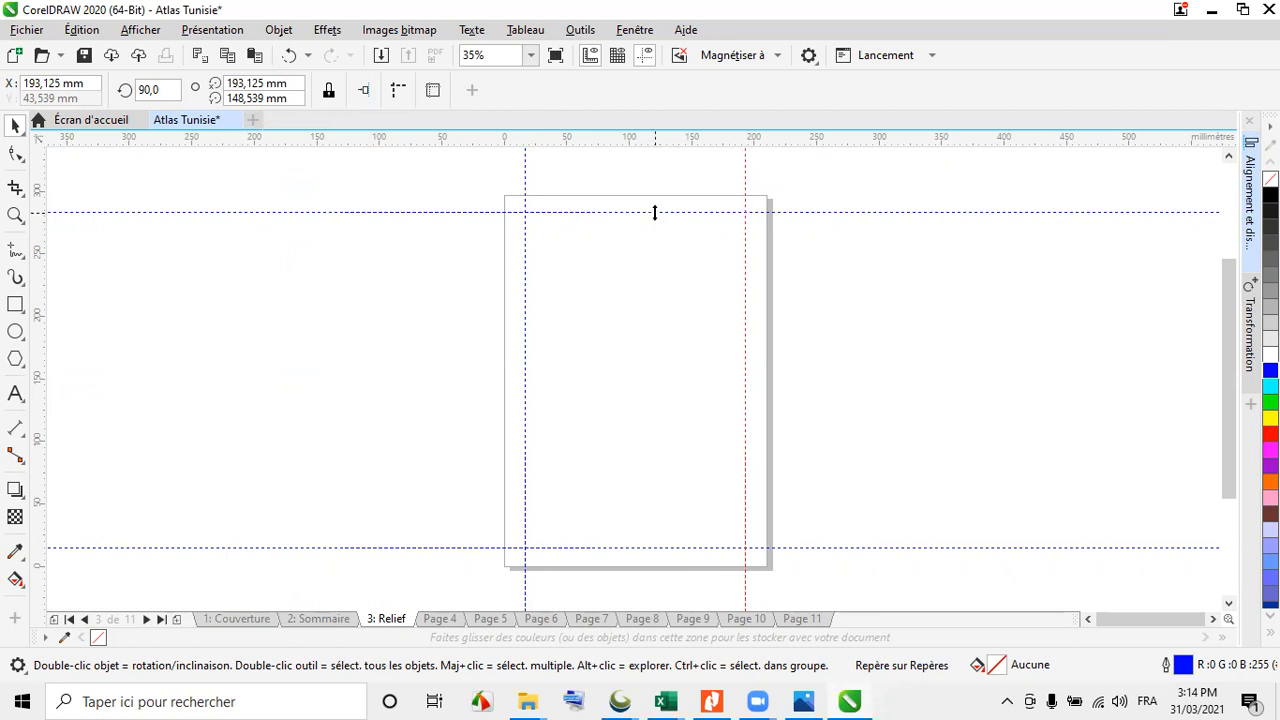
Delete the vertical guideline near the page's right edge, and try selecting the remaining guidelines together before deselecting them
right_click(746, 186)
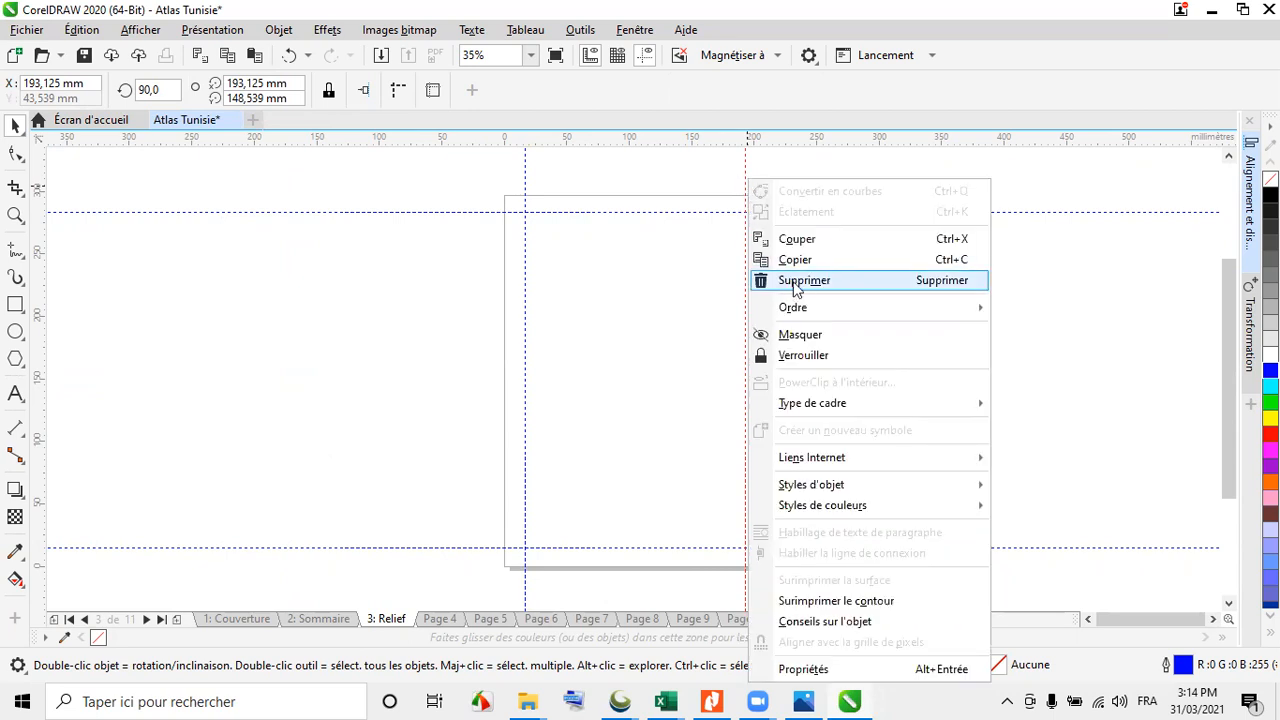
click(797, 283)
click(713, 212)
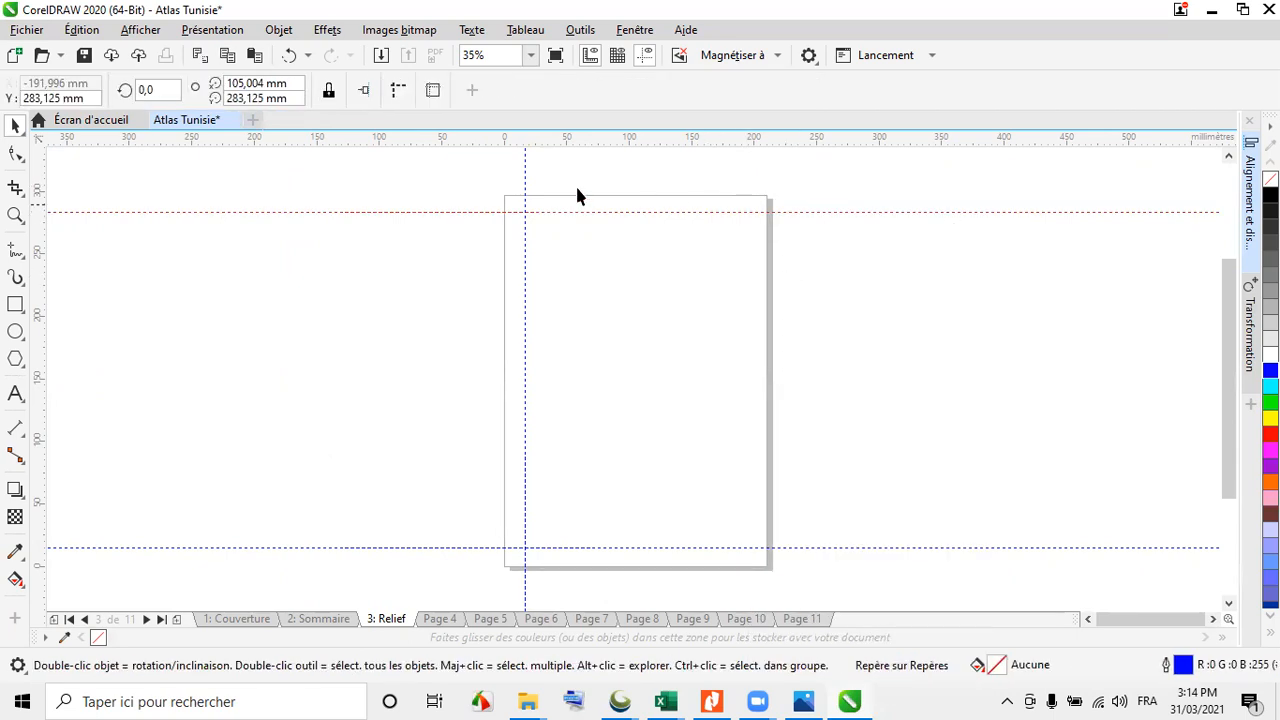
shift+click(523, 184)
shift+click(405, 547)
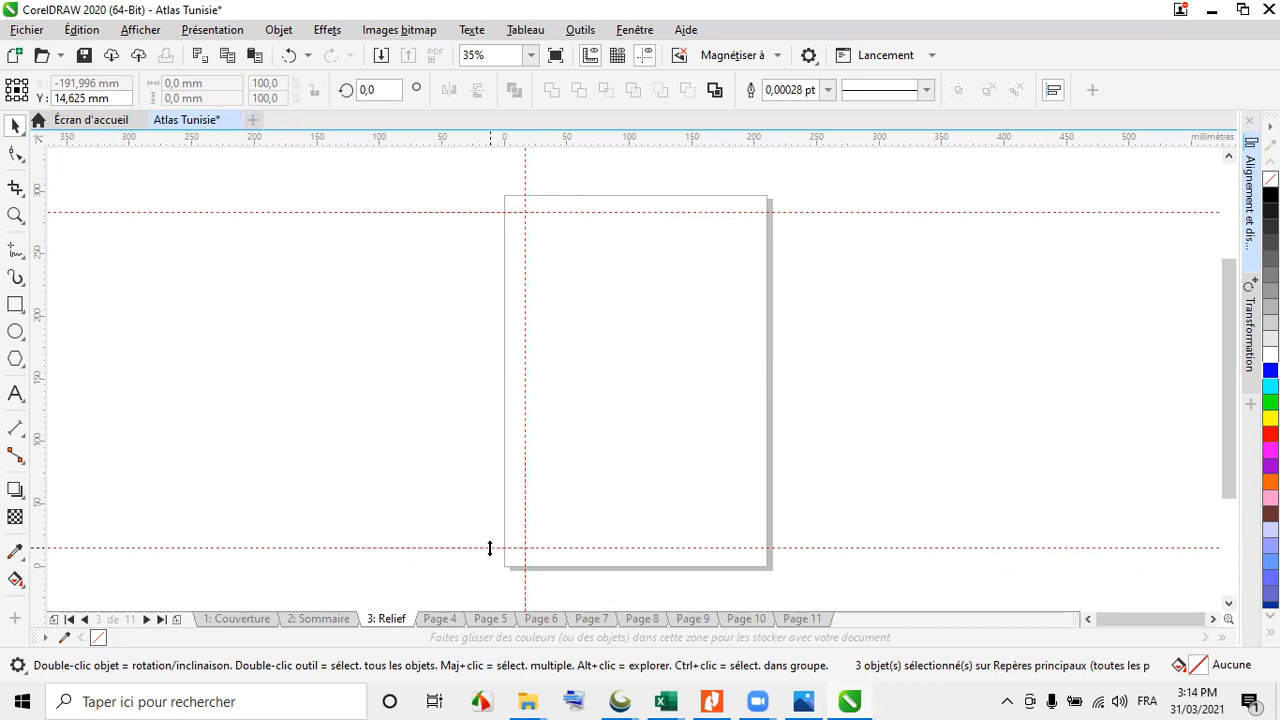
click(138, 186)
Select all the guidelines in one operation and delete them
click(82, 30)
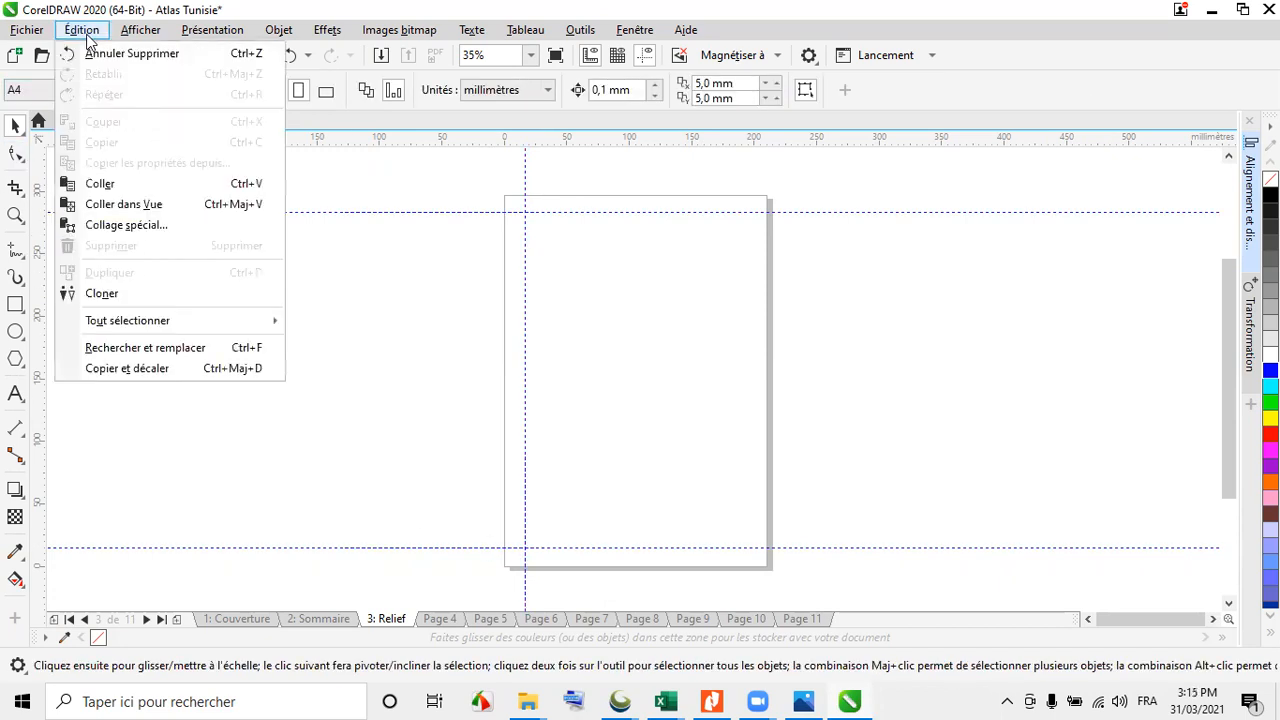
mouse_move(148, 330)
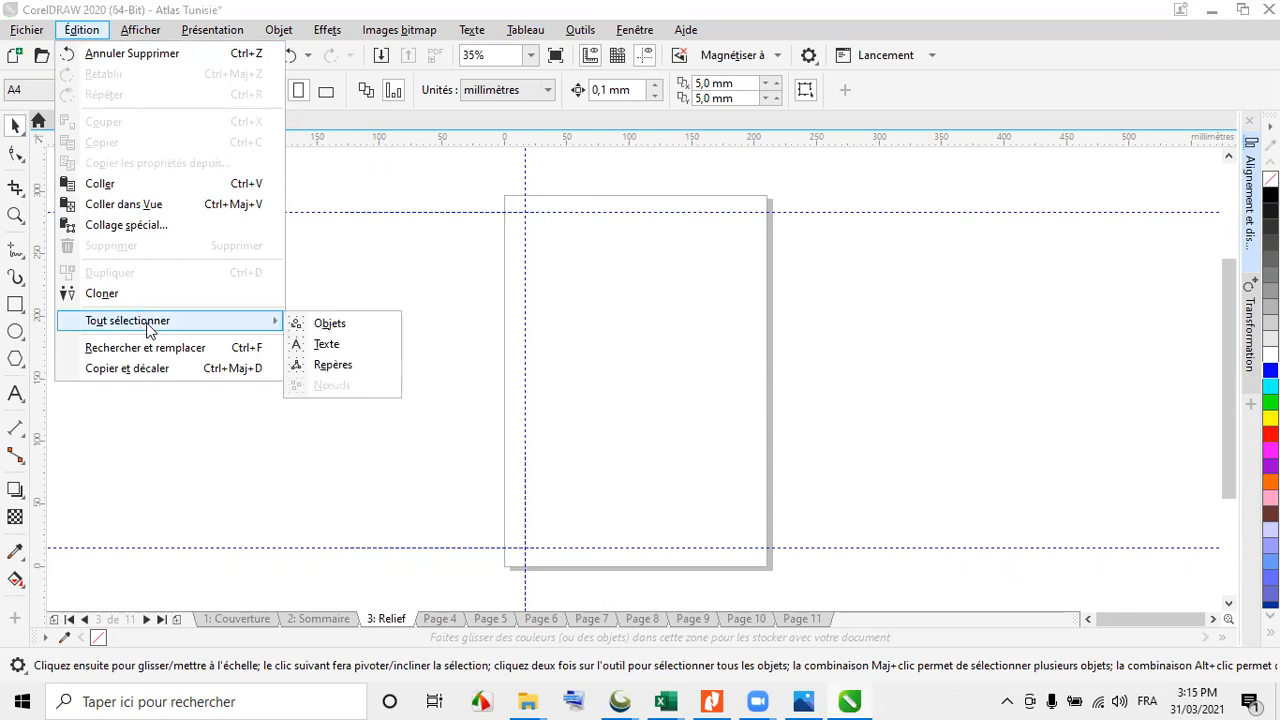
click(318, 365)
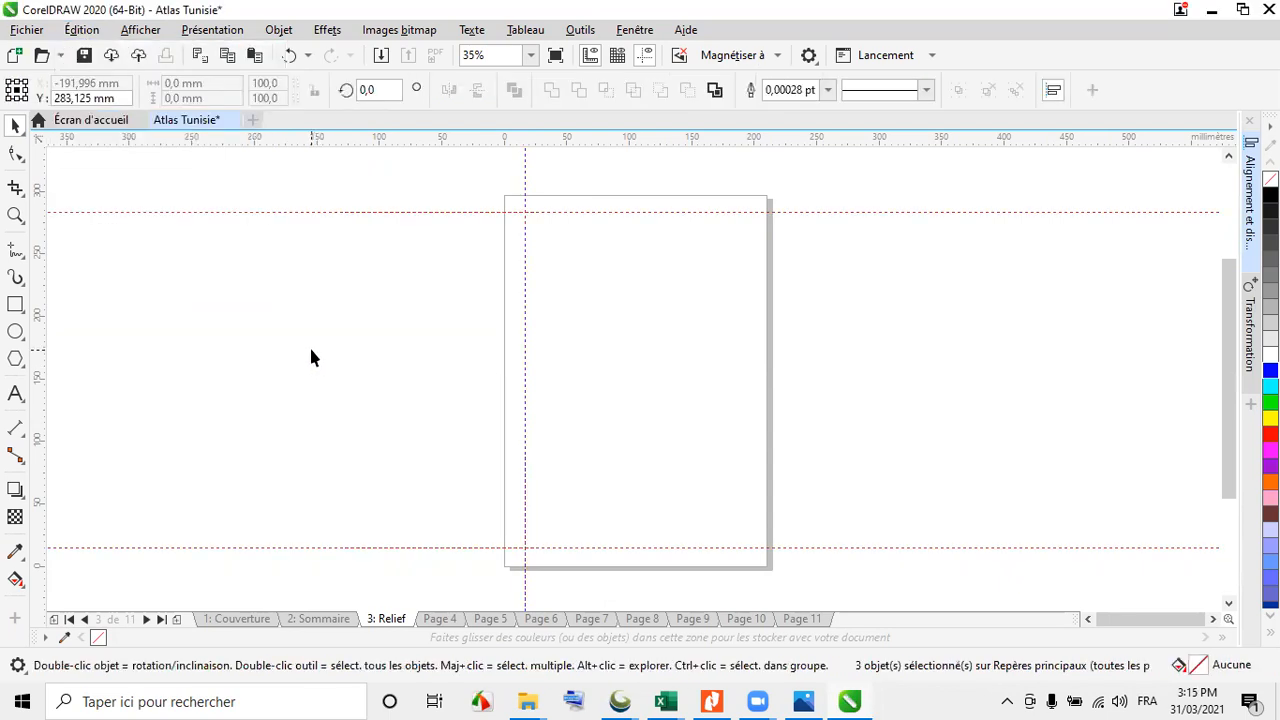
key(Delete)
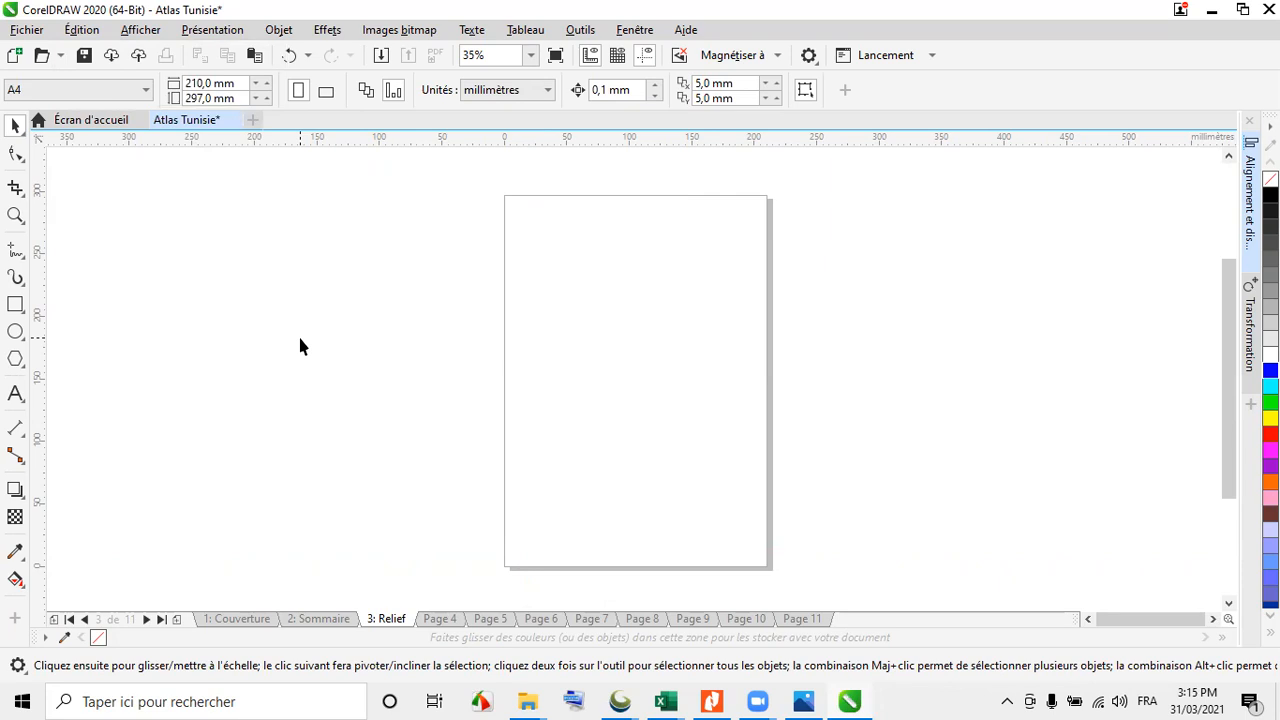
Place a horizontal guideline at about 134 mm across the page, tilt it freehand, and undo the rotation
drag(650, 143, 654, 400)
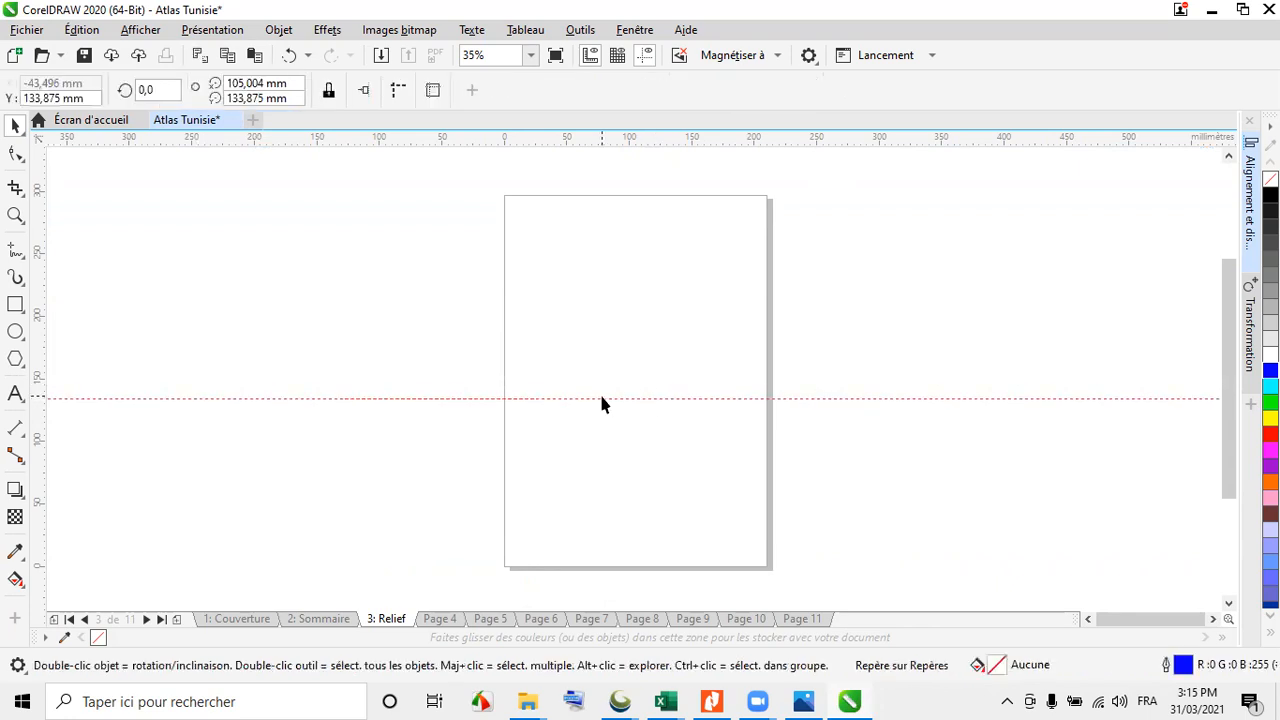
click(612, 398)
drag(67, 398, 292, 530)
mouse_move(284, 478)
mouse_down()
mouse_move(271, 269)
mouse_move(317, 223)
mouse_move(246, 317)
mouse_up()
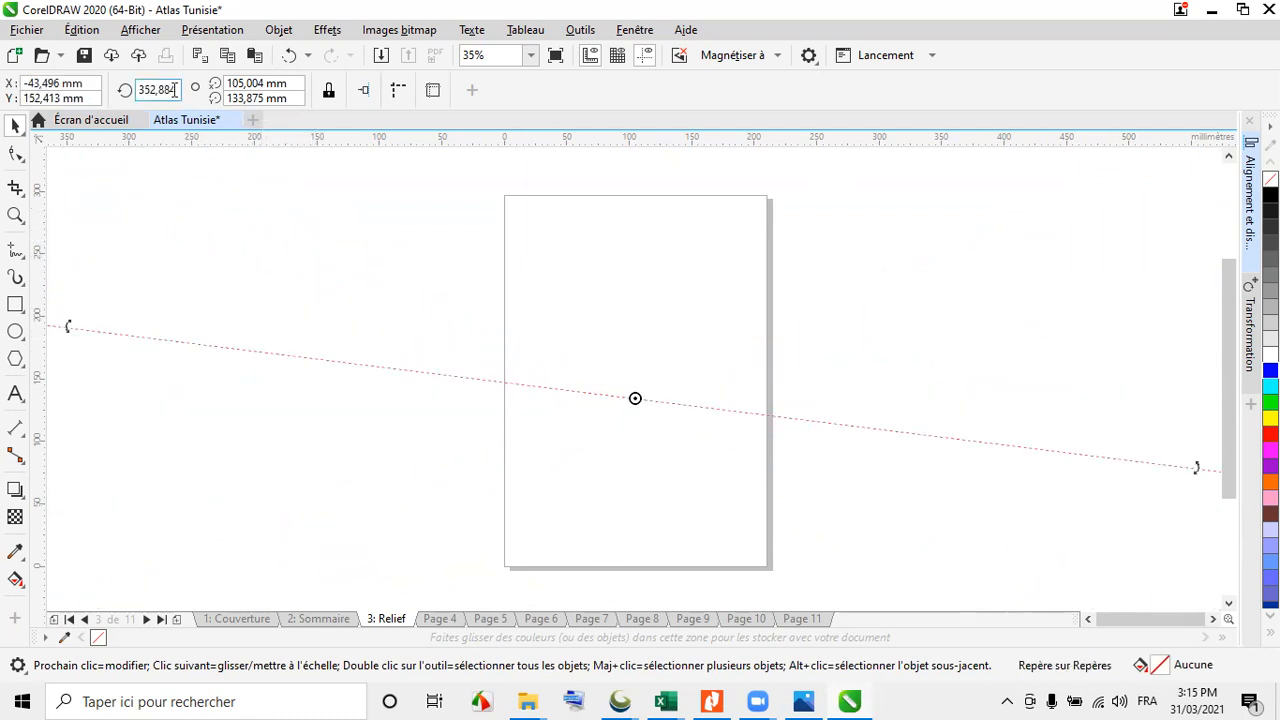
click(288, 55)
Set the guideline's rotation angle to 45 degrees, and delete the guideline
double_click(150, 90)
text(4)
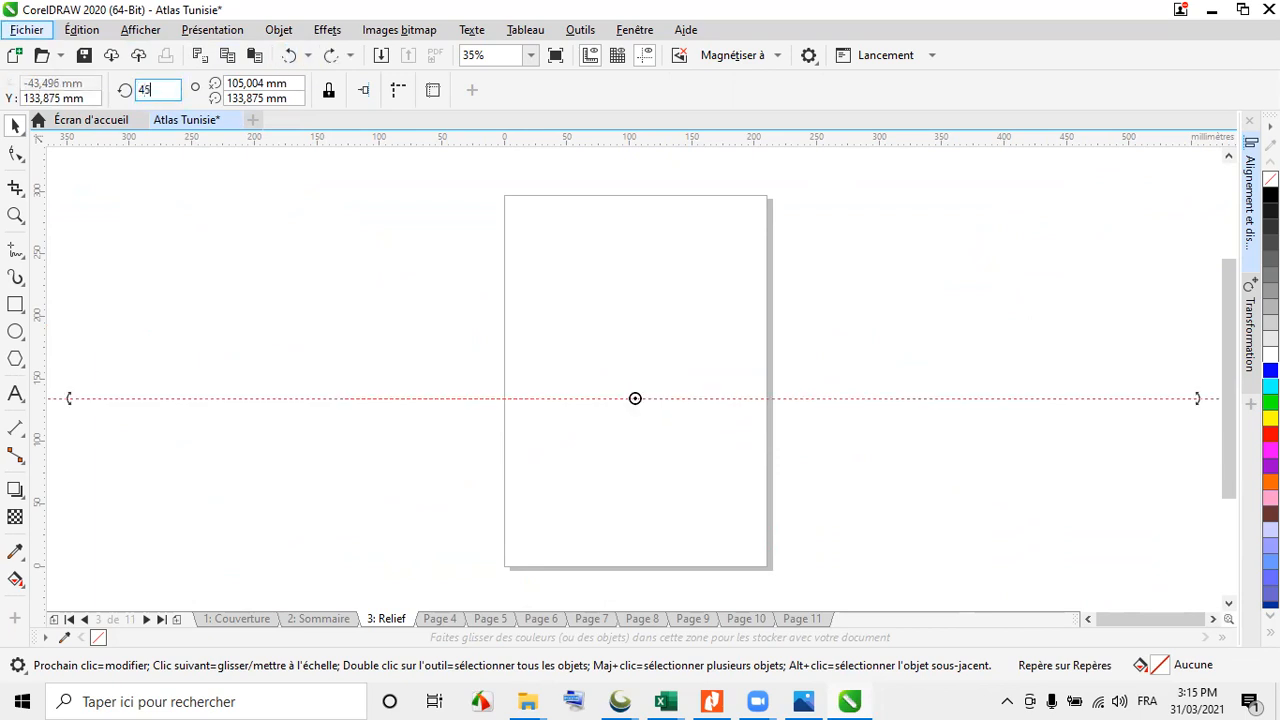
text(5)
key(Return)
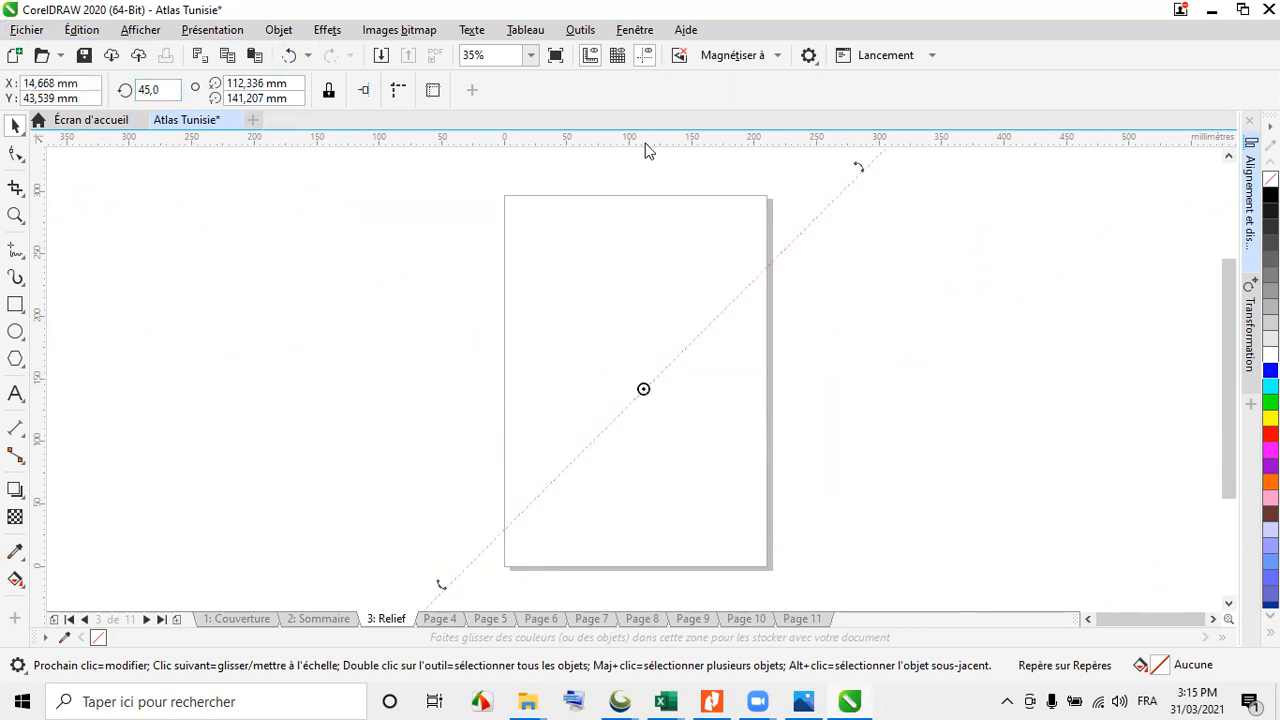
right_click(825, 207)
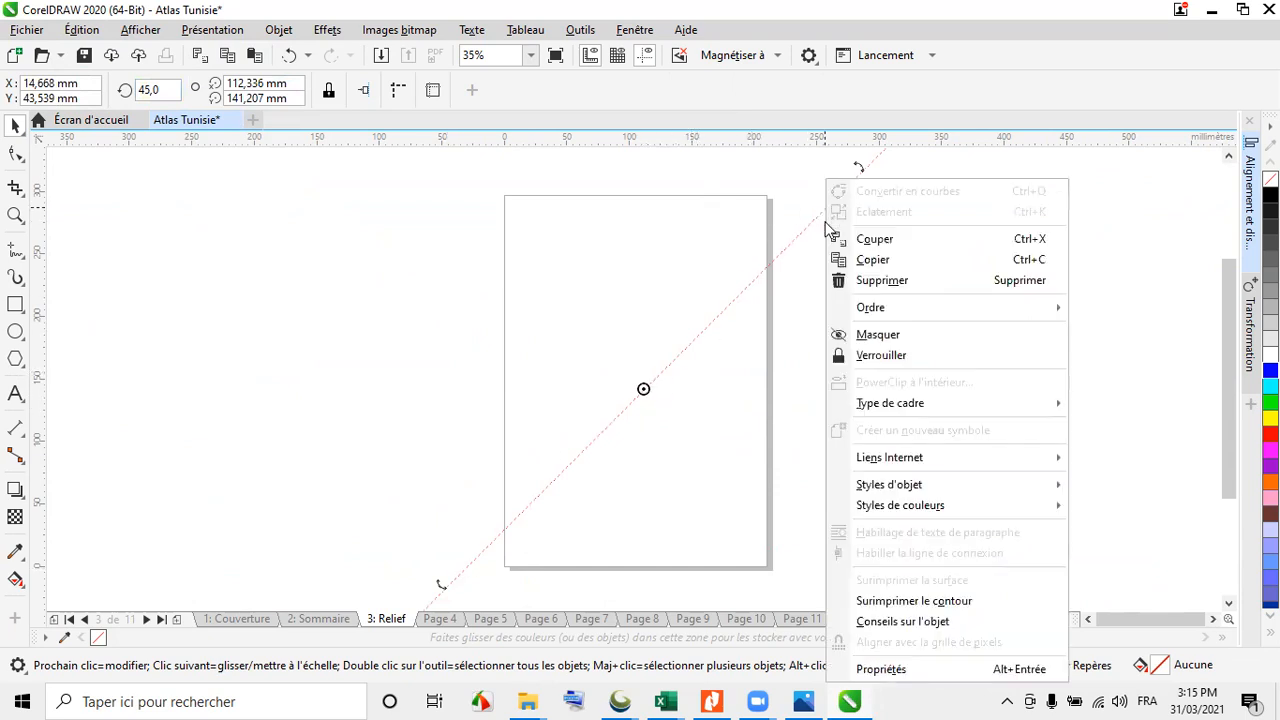
click(886, 280)
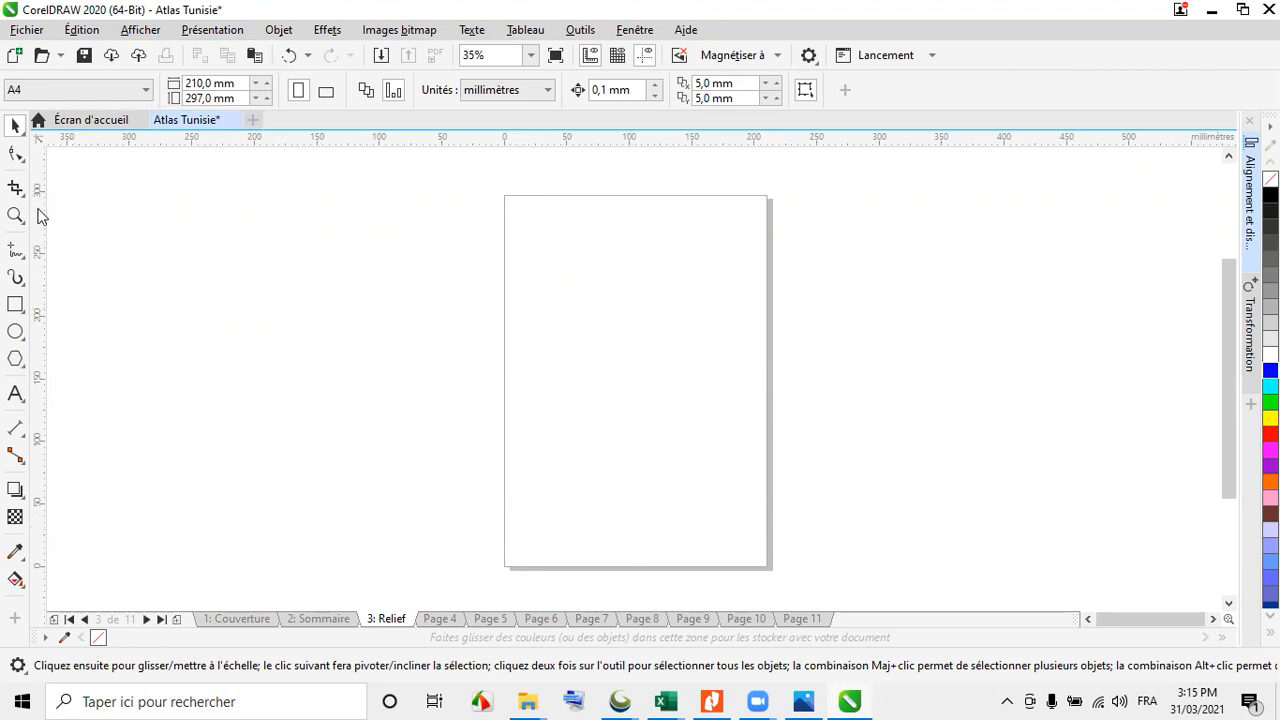
Draw a rectangle about 195 mm wide and 282 mm high just inside the Relief page's edges
click(14, 308)
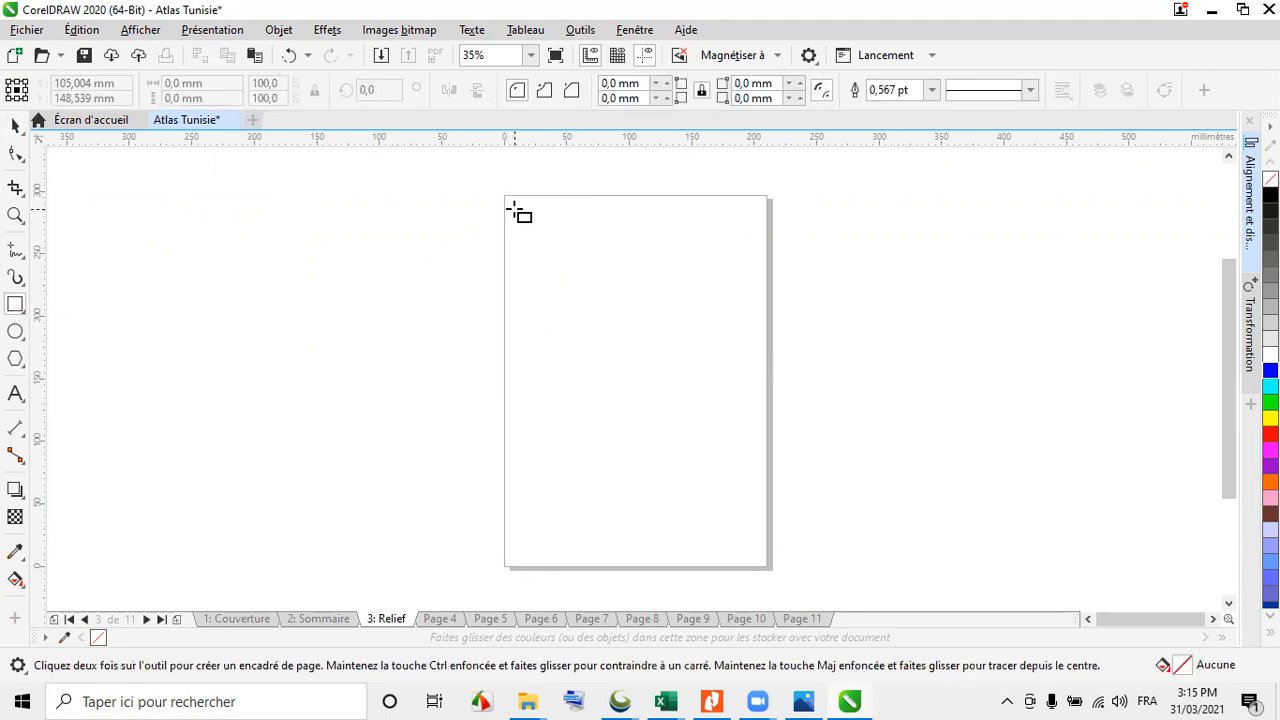
mouse_move(511, 203)
mouse_down()
mouse_move(741, 503)
mouse_move(757, 554)
mouse_up()
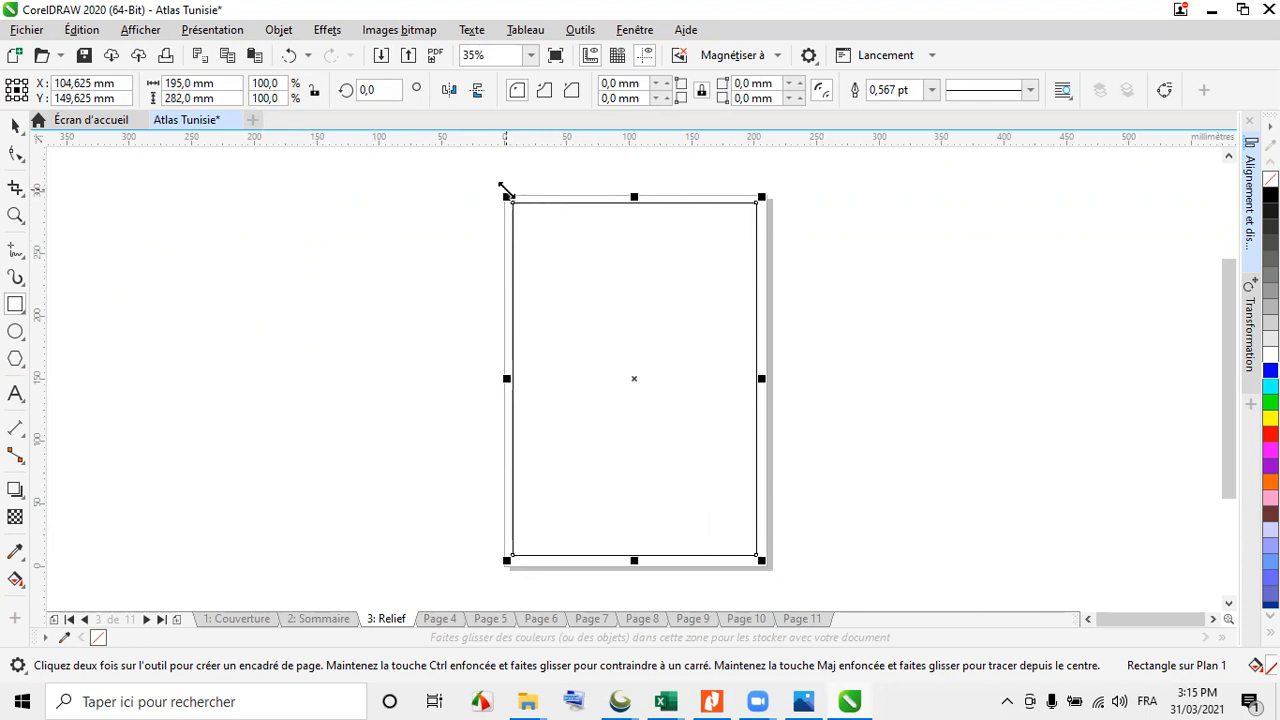
Place vertical guidelines at about -1 mm and about 10 mm near the page's left edge
scroll(506, 193, up, 4)
scroll(590, 265, up, 4)
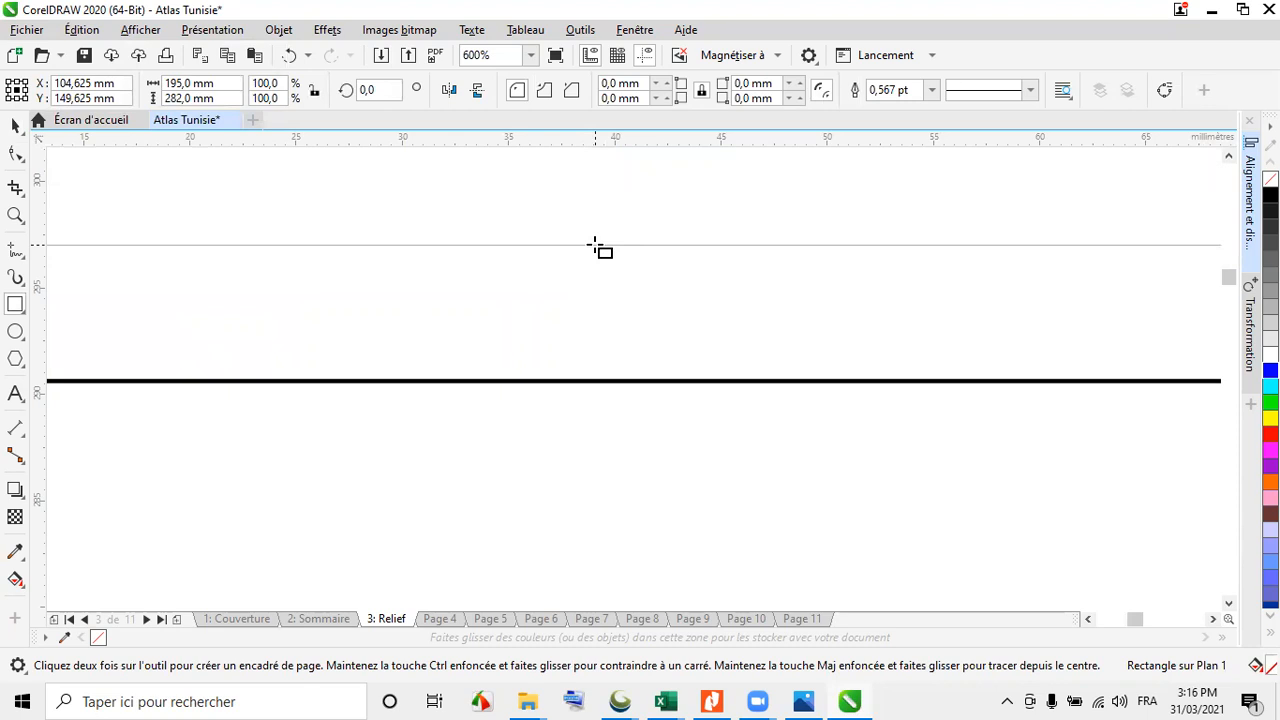
scroll(694, 278, down, 2)
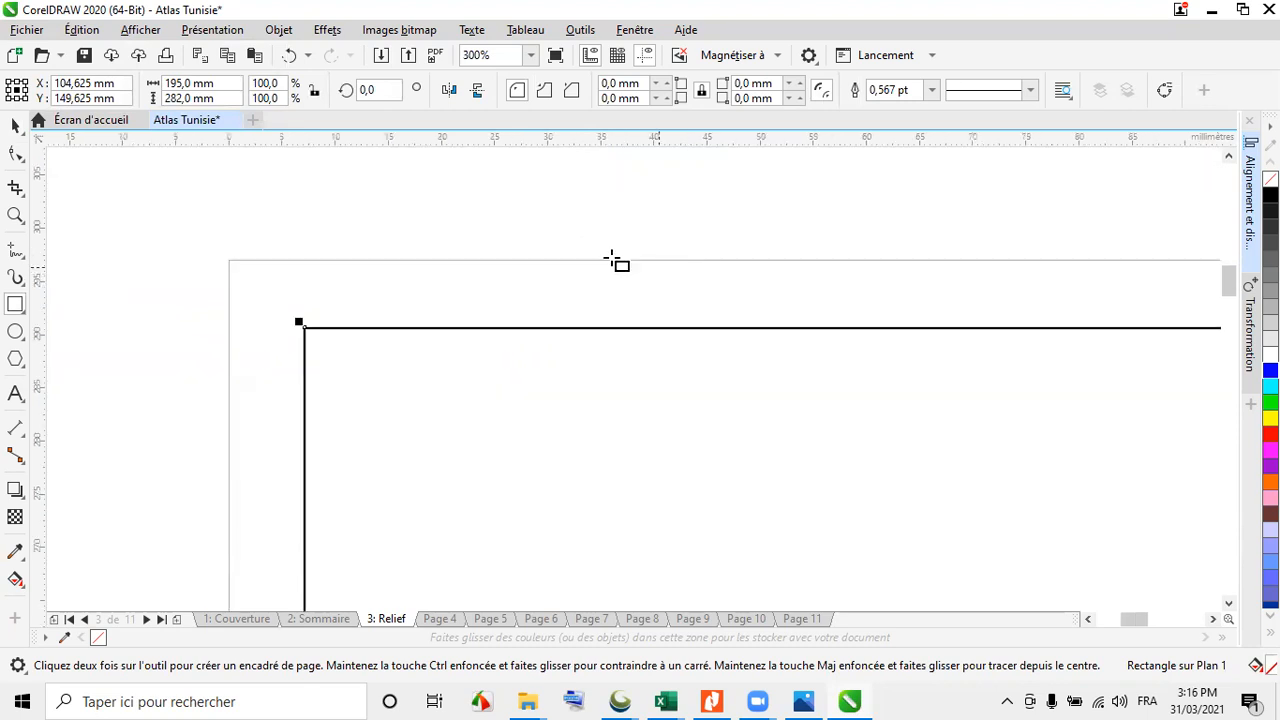
scroll(362, 223, up, 2)
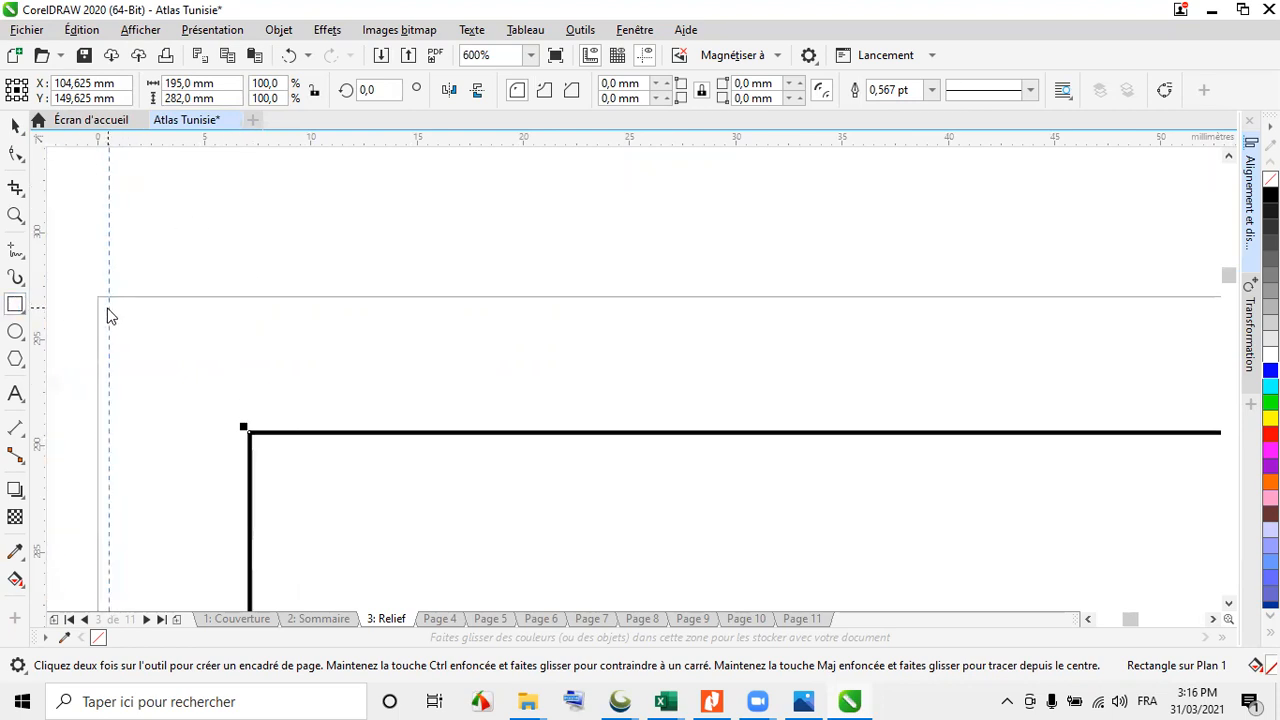
drag(98, 316, 75, 318)
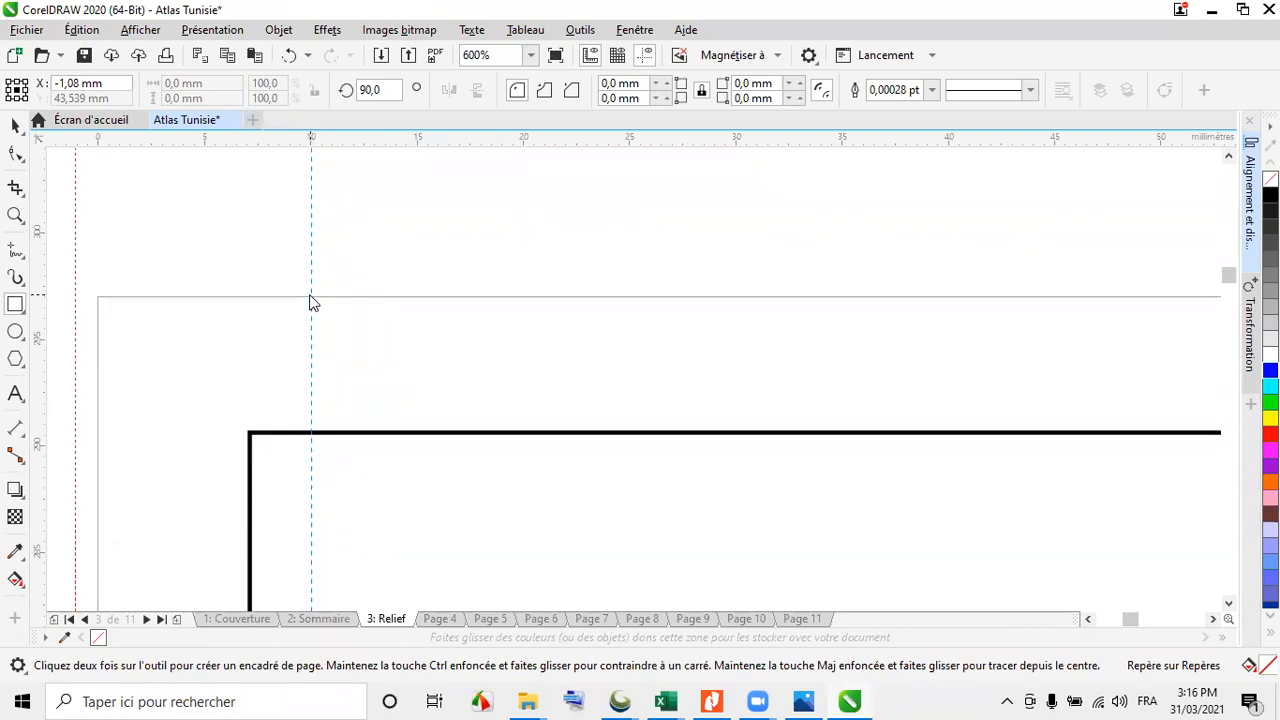
Place a horizontal guideline about 10 mm above the page's bottom edge
scroll(327, 207, down, 2)
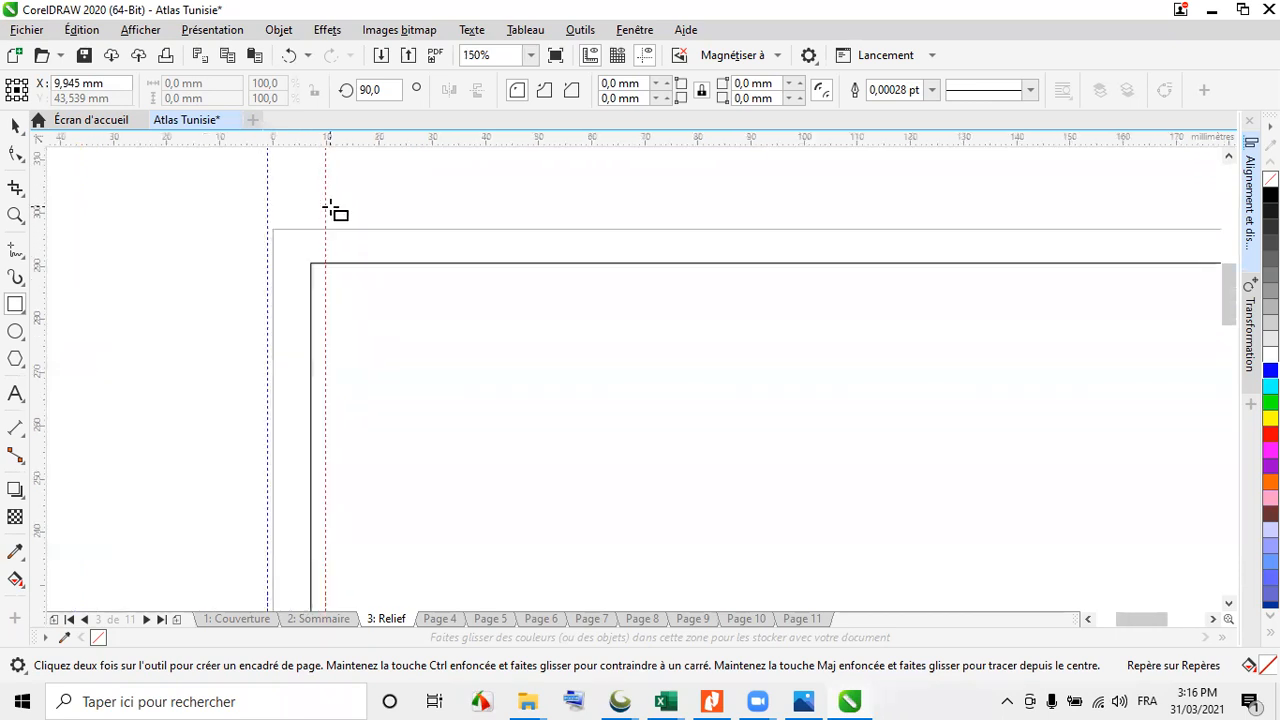
scroll(327, 207, down, 1)
scroll(326, 414, up, 1)
scroll(226, 394, up, 2)
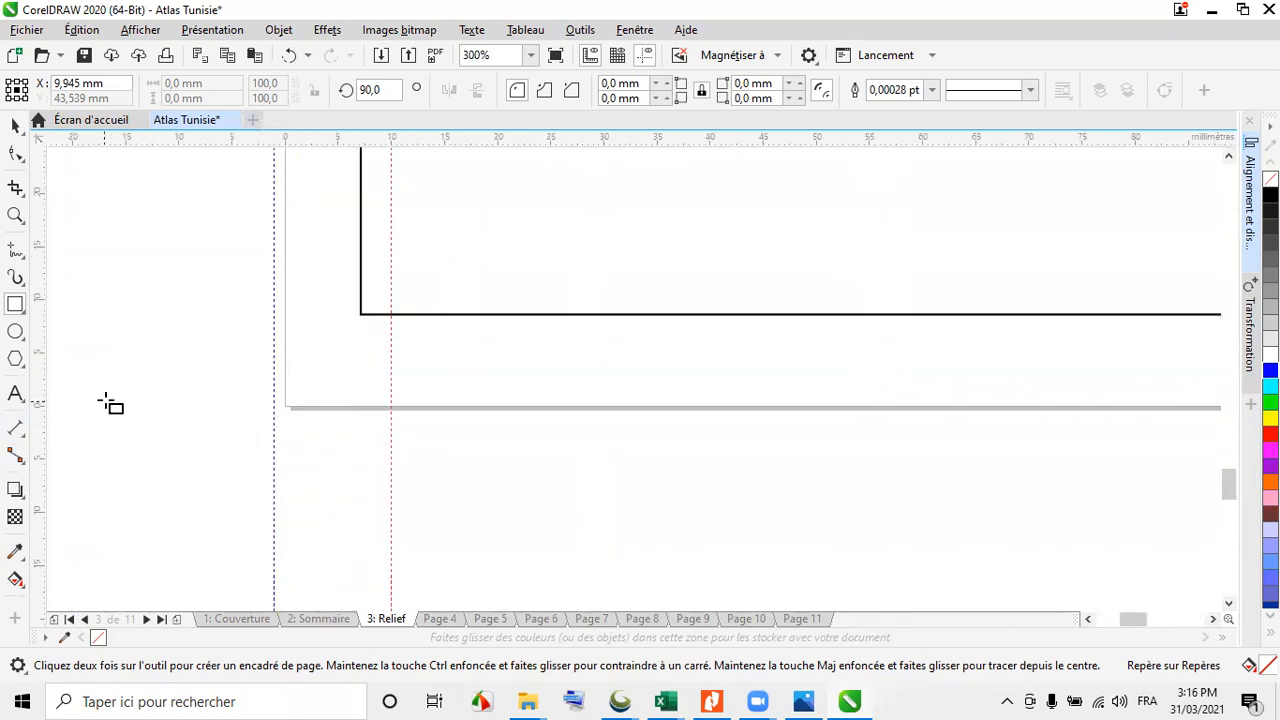
drag(195, 133, 195, 349)
drag(196, 304, 196, 299)
key(space)
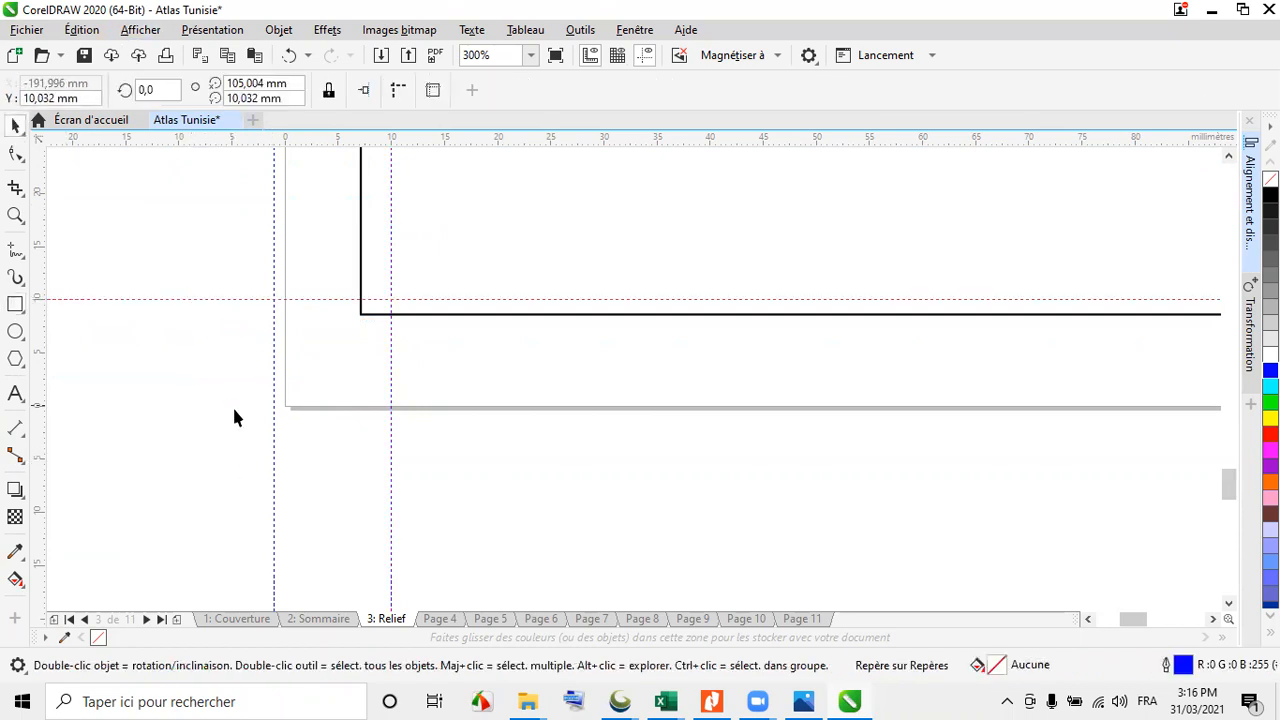
Delete the vertical guideline lying just outside the page's left edge, and select the frame rectangle
click(274, 437)
right_click(274, 437)
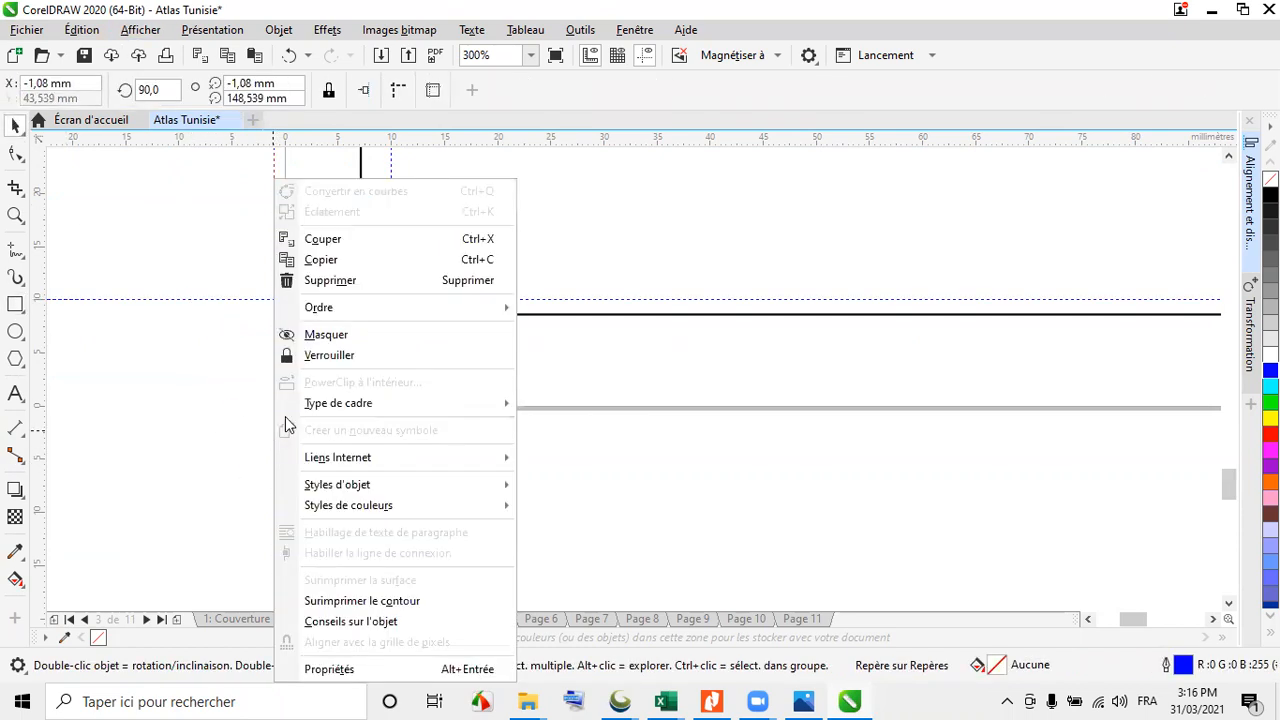
click(335, 281)
click(434, 312)
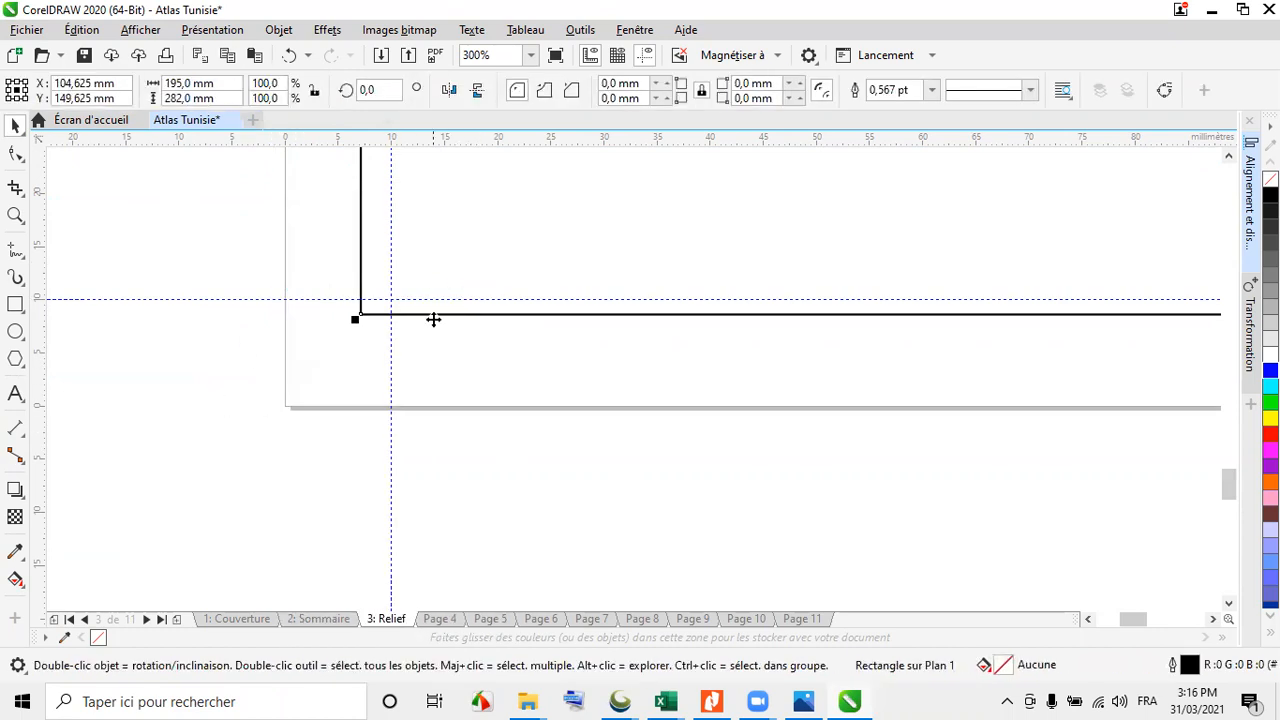
Shorten the frame rectangle so its bottom edge sits on the horizontal guideline at about 10 mm
scroll(372, 312, up, 5)
scroll(309, 350, down, 5)
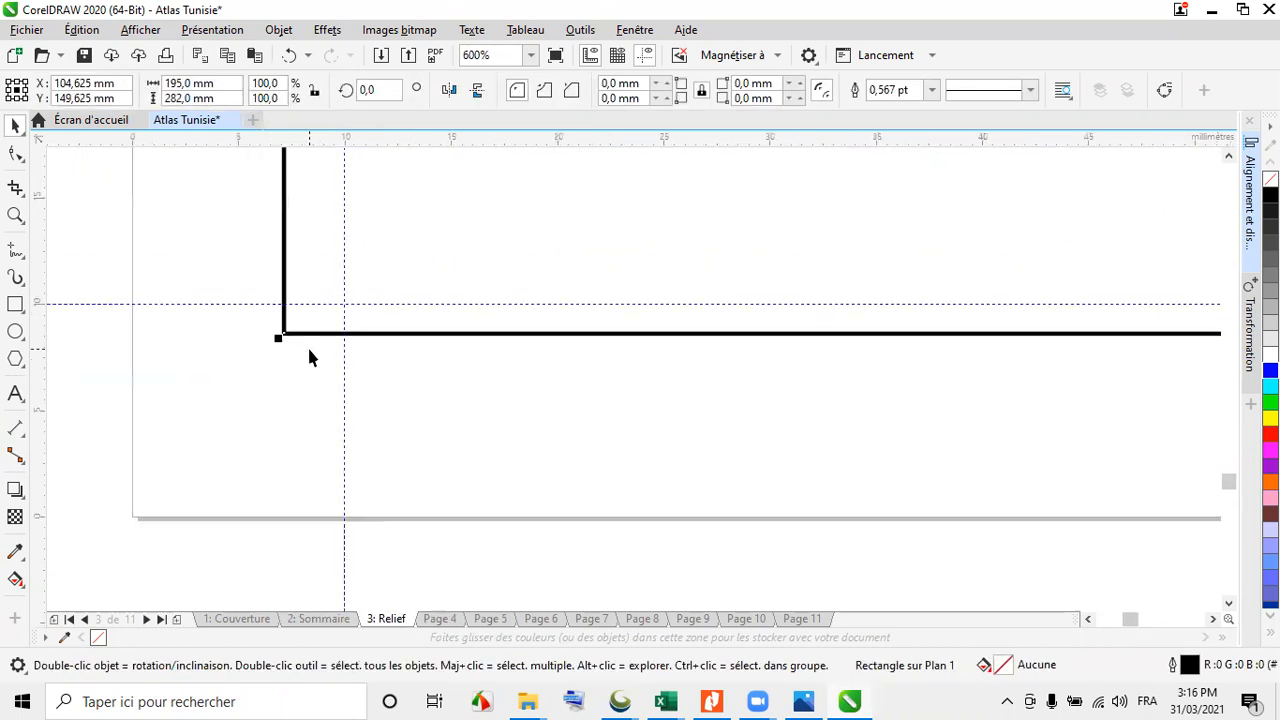
scroll(808, 355, up, 2)
drag(799, 332, 797, 297)
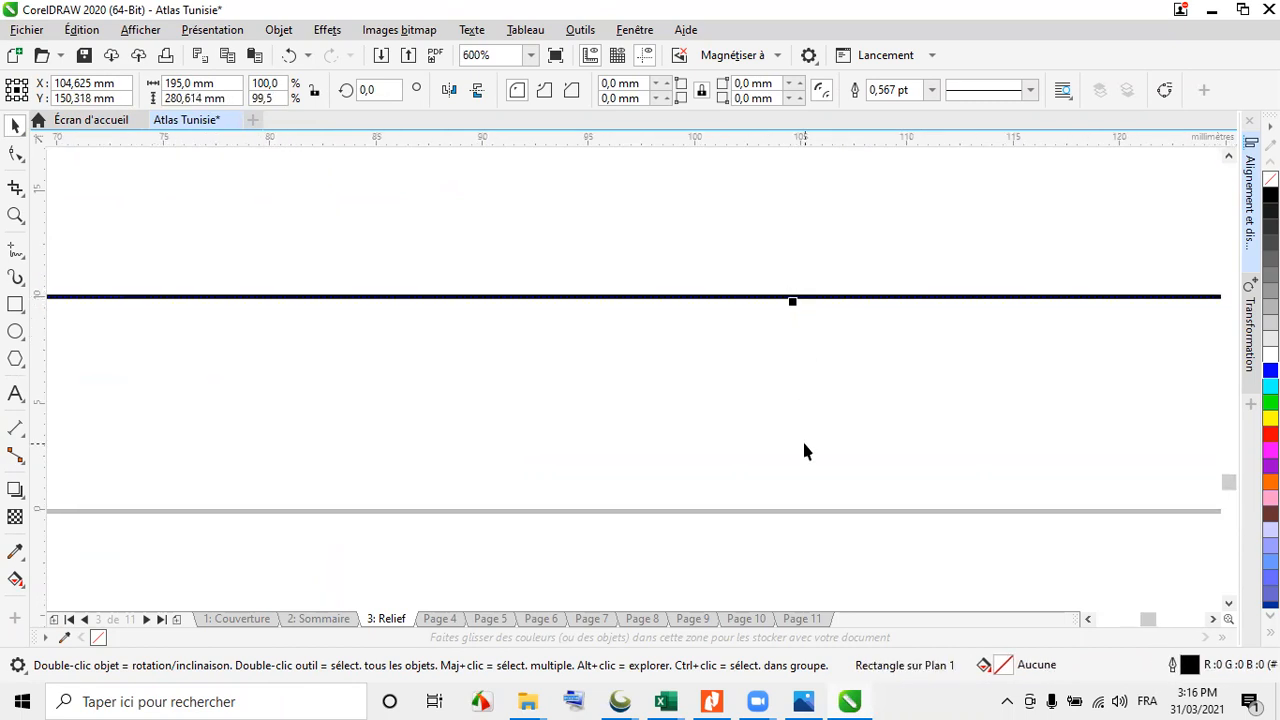
Narrow the frame rectangle so its left edge sits on the vertical guideline at about 10 mm
scroll(760, 370, down, 4)
scroll(620, 210, up, 3)
scroll(700, 229, down, 1)
scroll(702, 230, up, 1)
drag(629, 262, 660, 271)
click(256, 395)
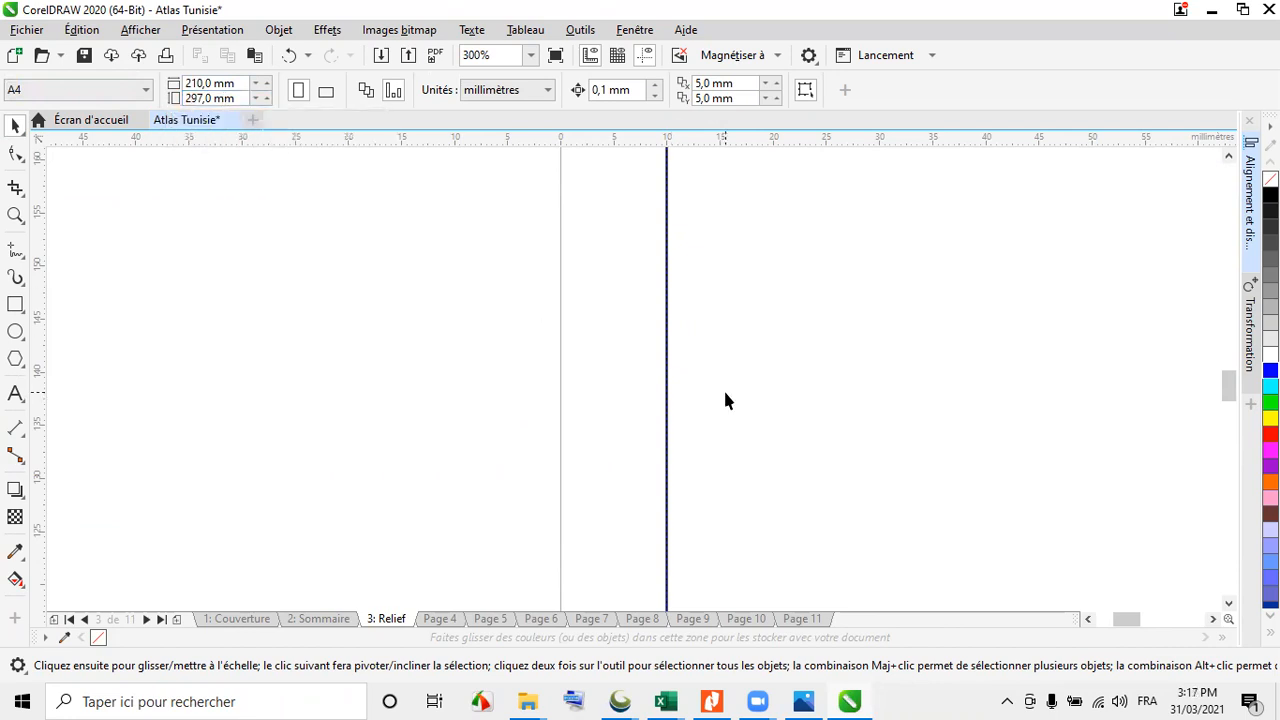
click(779, 380)
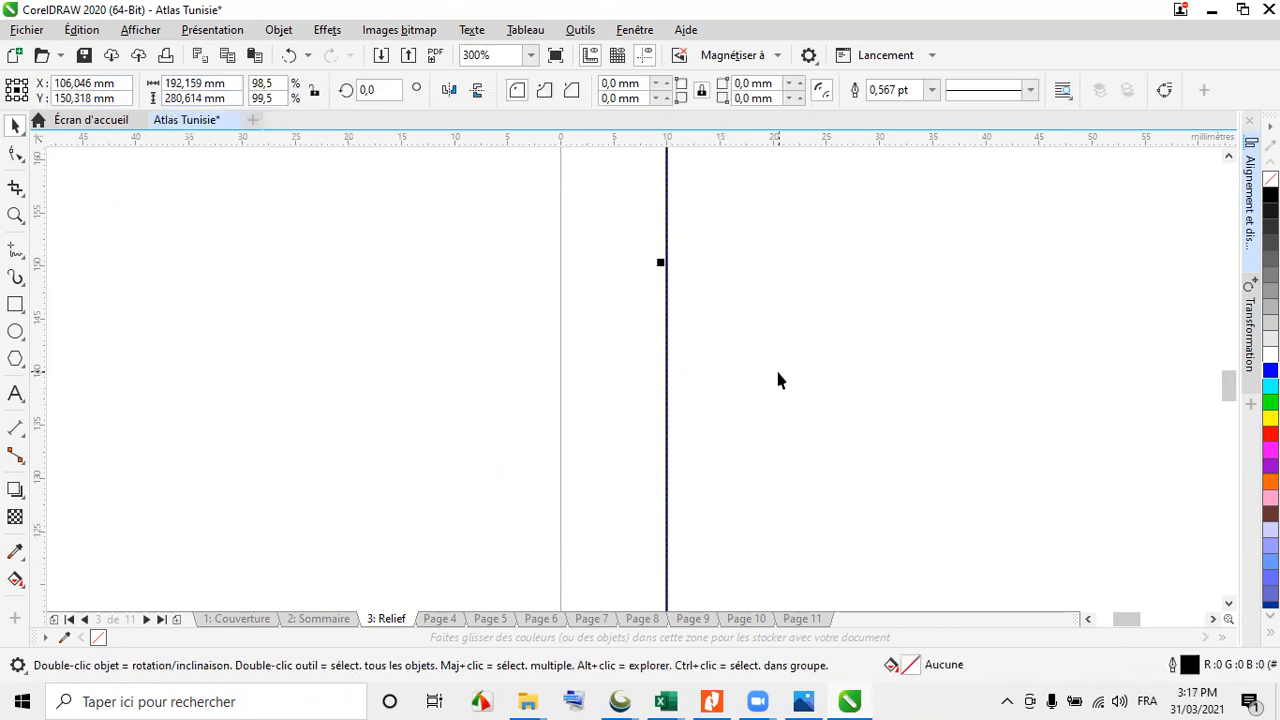
Set the frame rectangle's width to 200 mm and its height to 269 mm
click(203, 82)
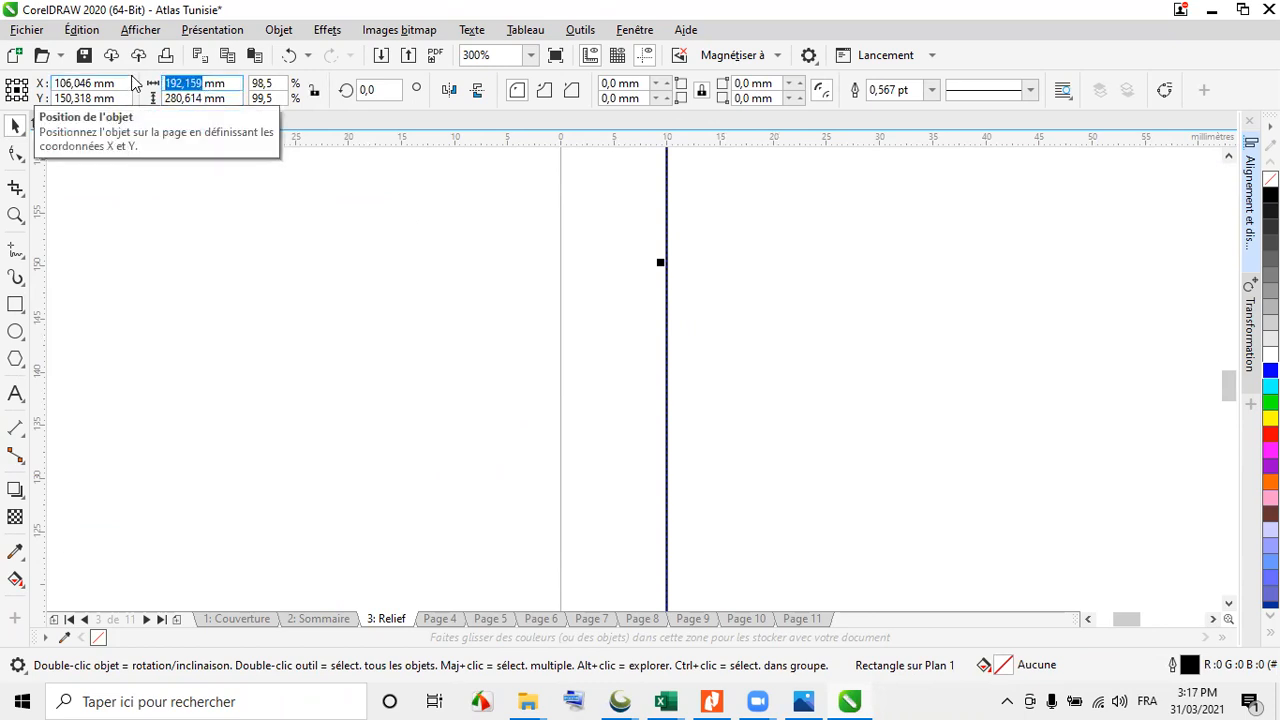
text(200)
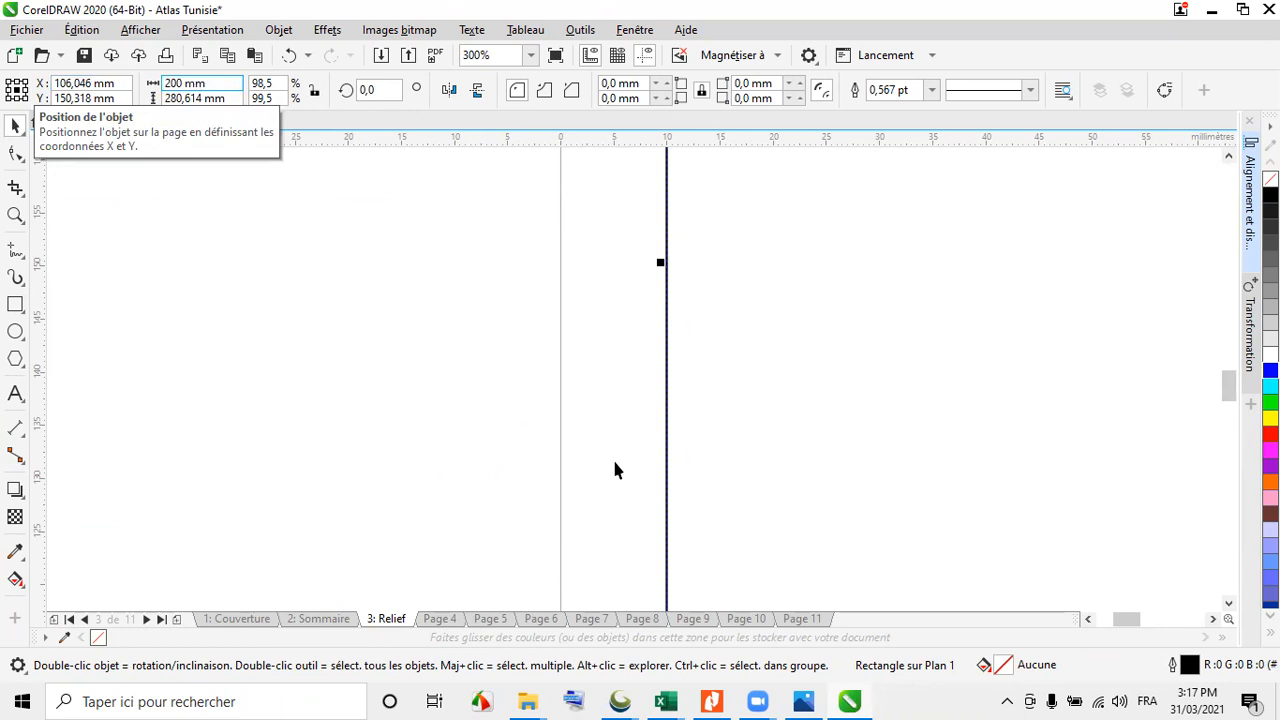
scroll(650, 378, down, 4)
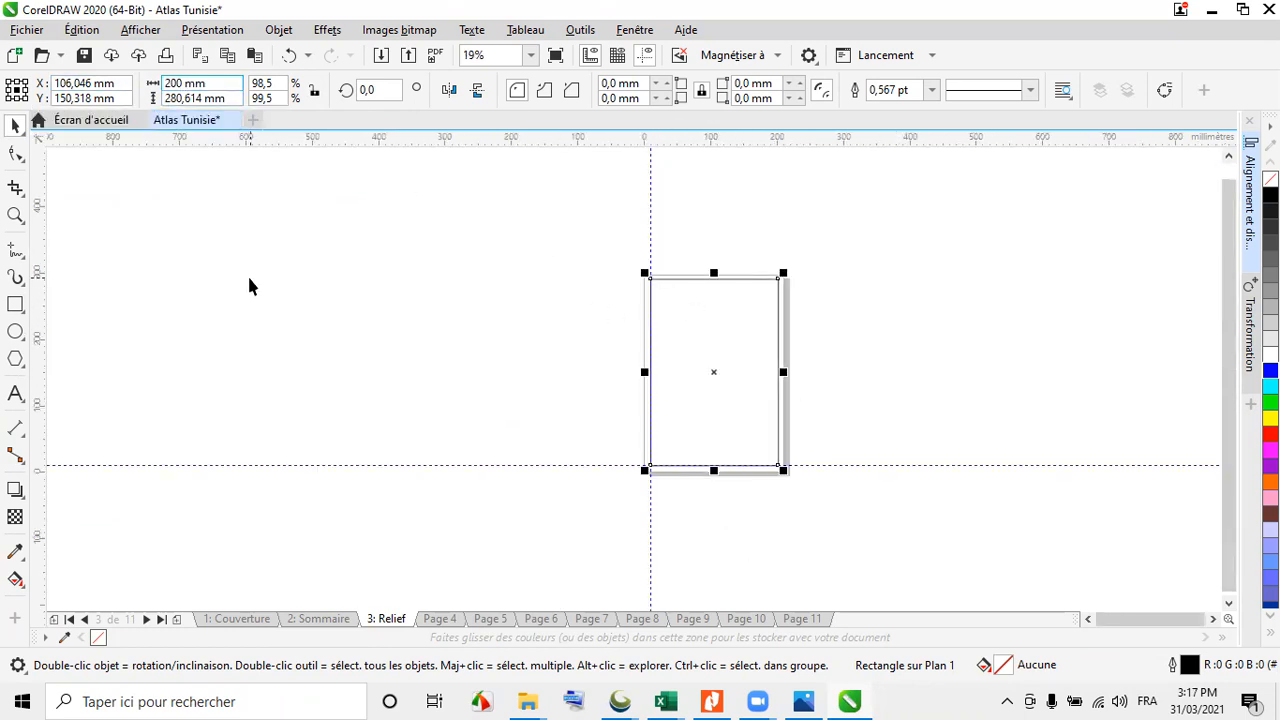
key(Return)
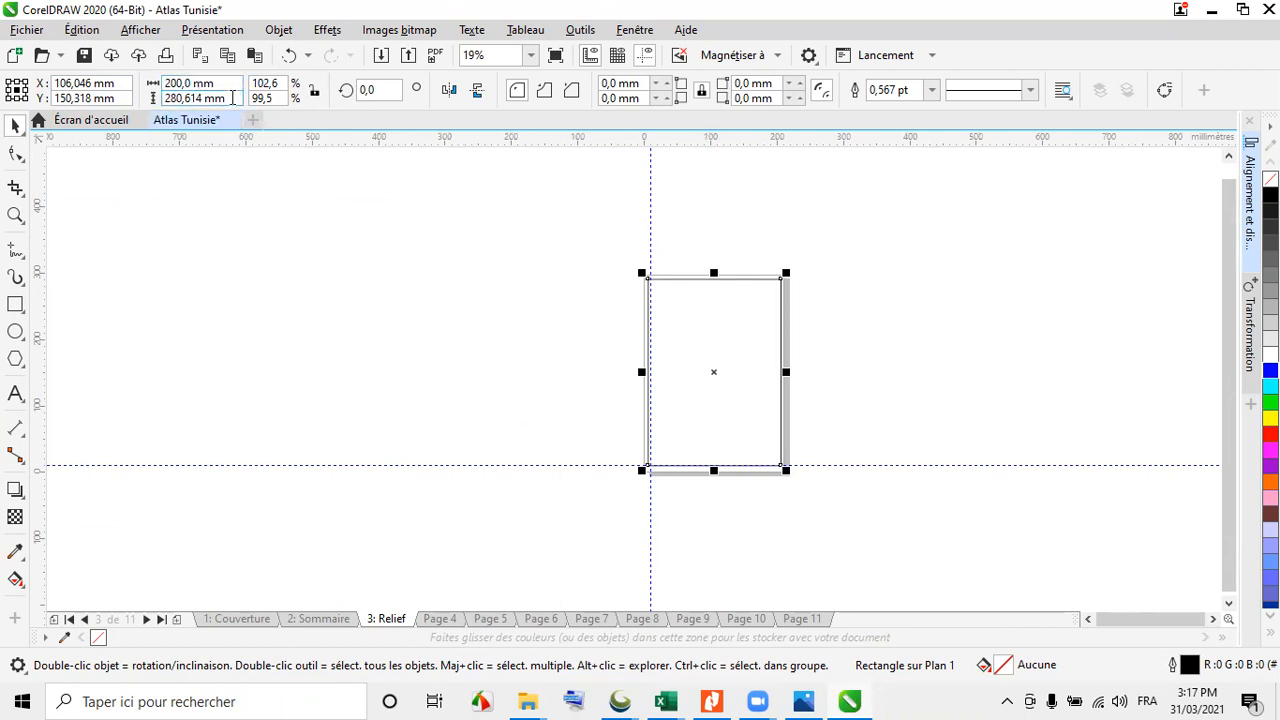
drag(234, 98, 156, 97)
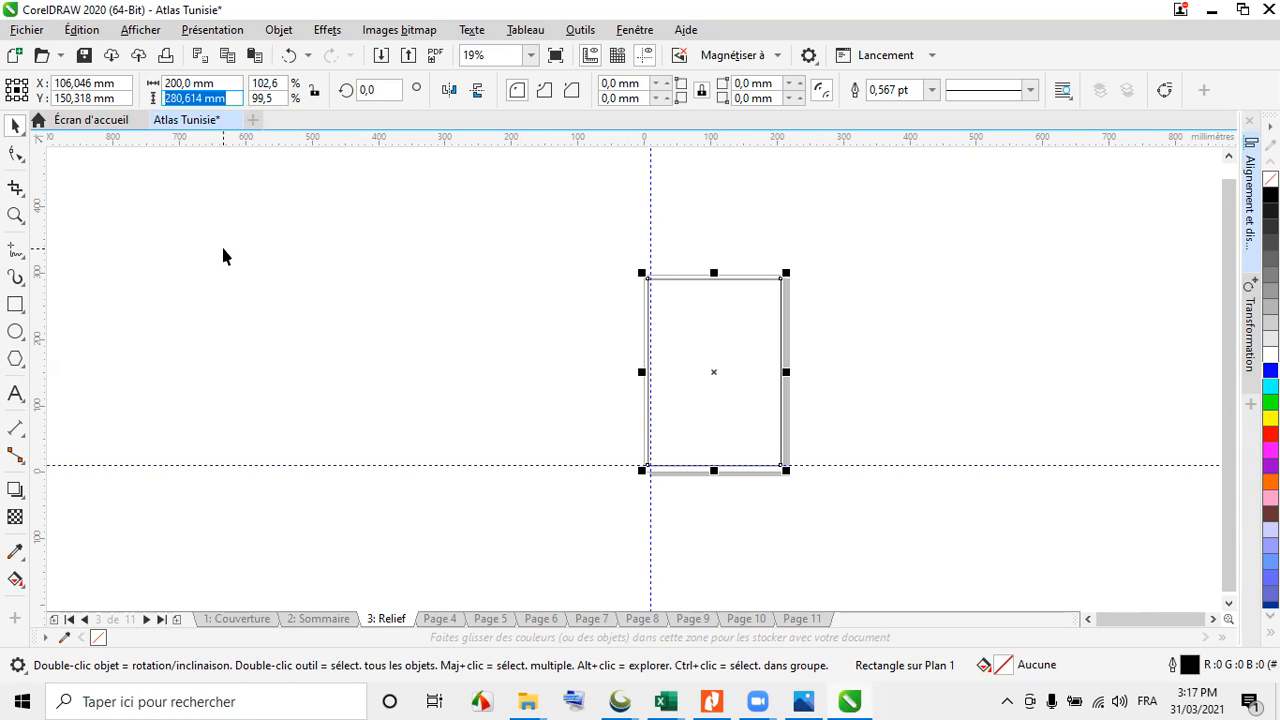
text(269)
key(Return)
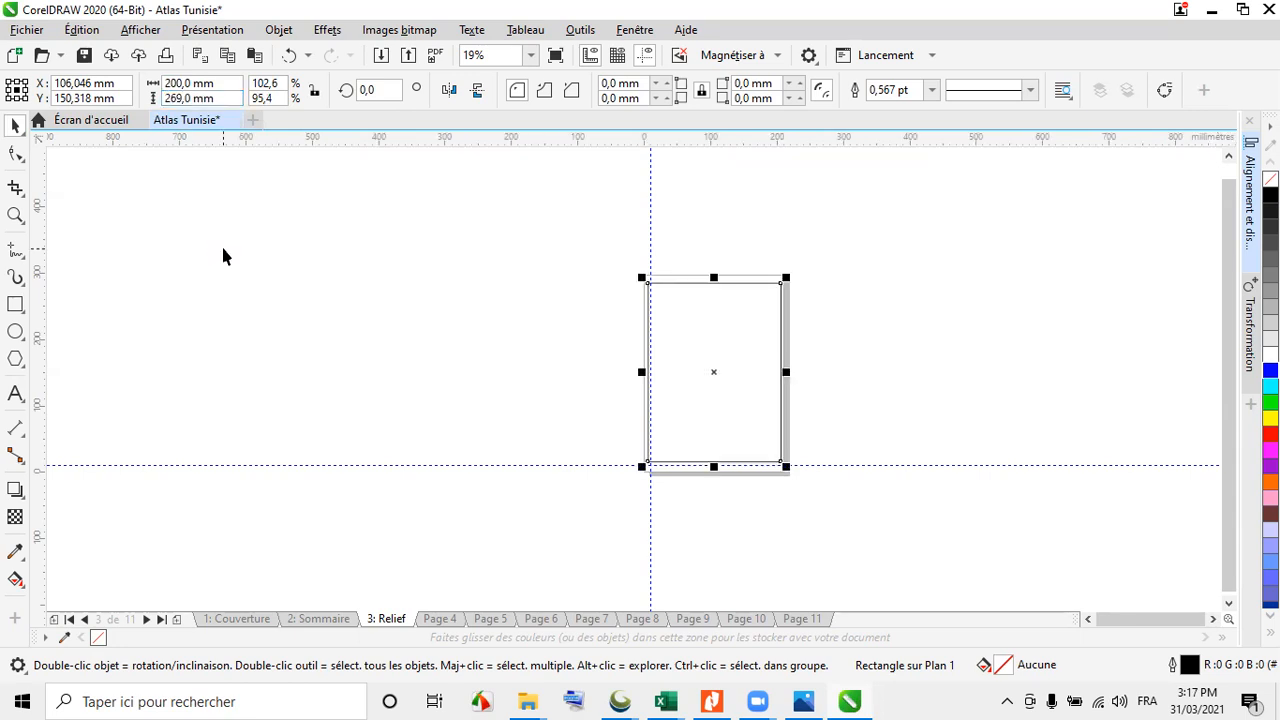
Compare the page's dimensions with the frame rectangle's dimensions and examine the margins around the frame
scroll(673, 343, up, 2)
scroll(410, 412, down, 1)
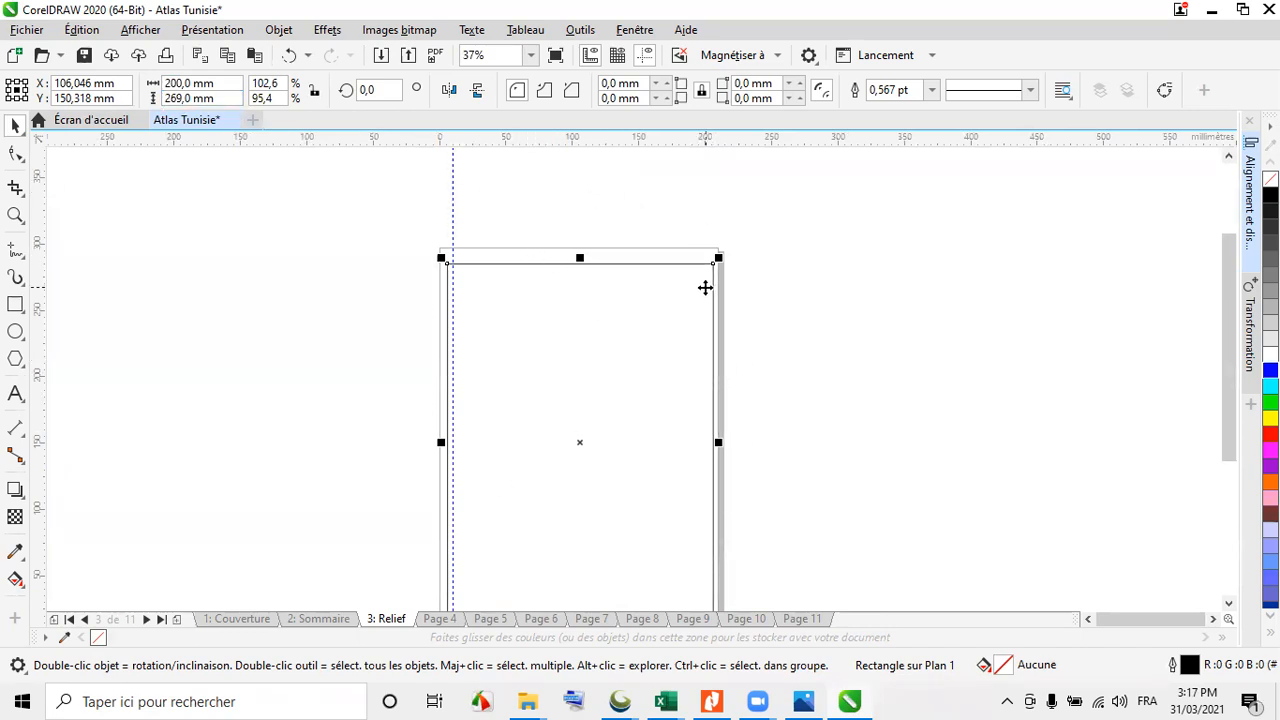
click(160, 231)
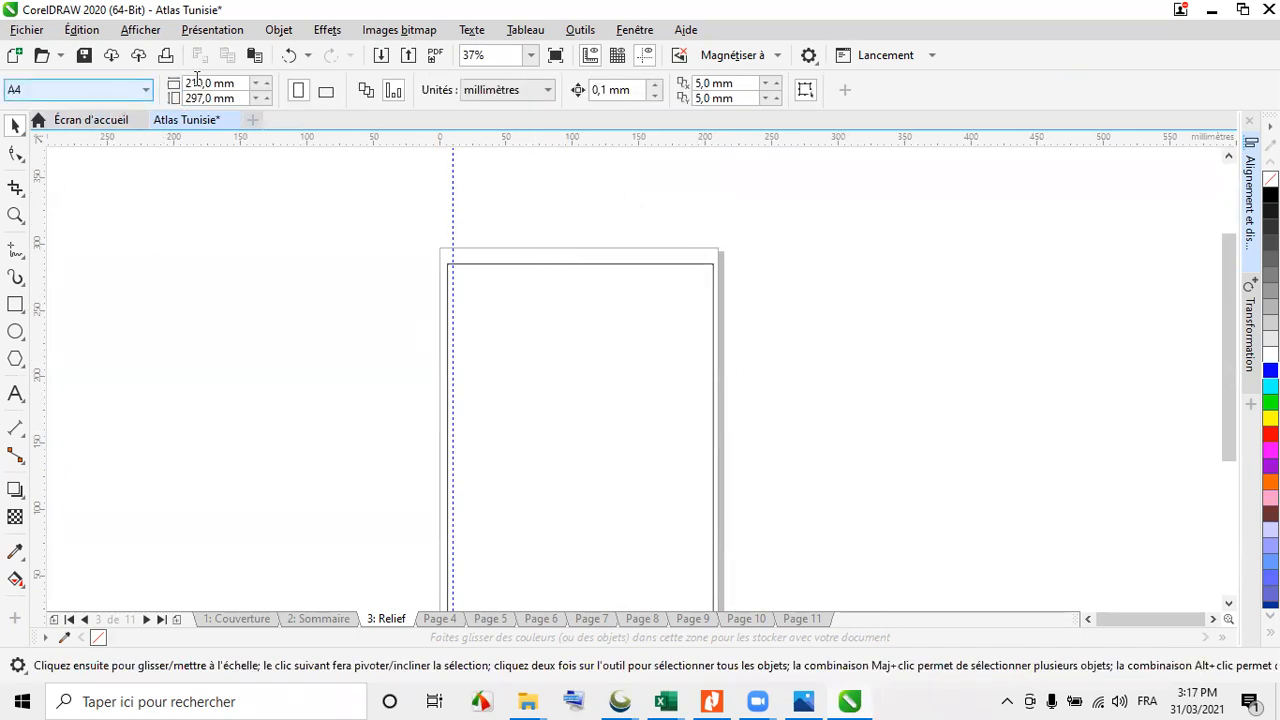
click(571, 443)
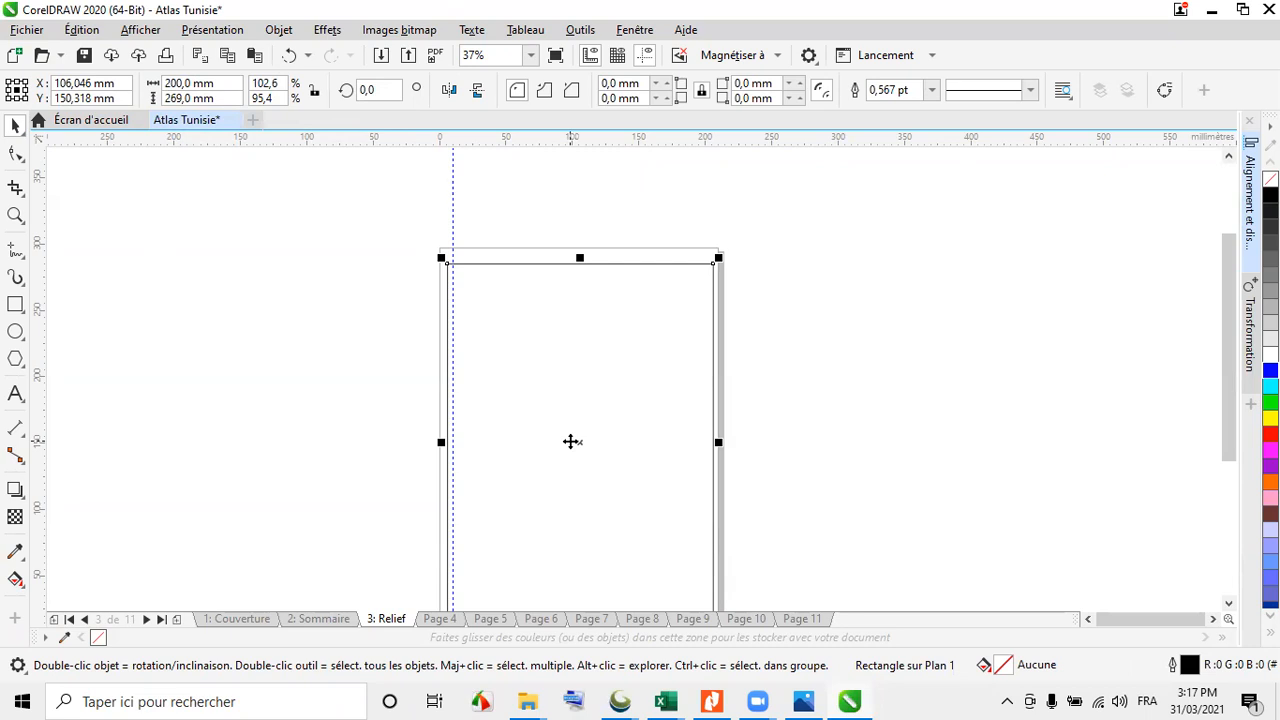
click(352, 236)
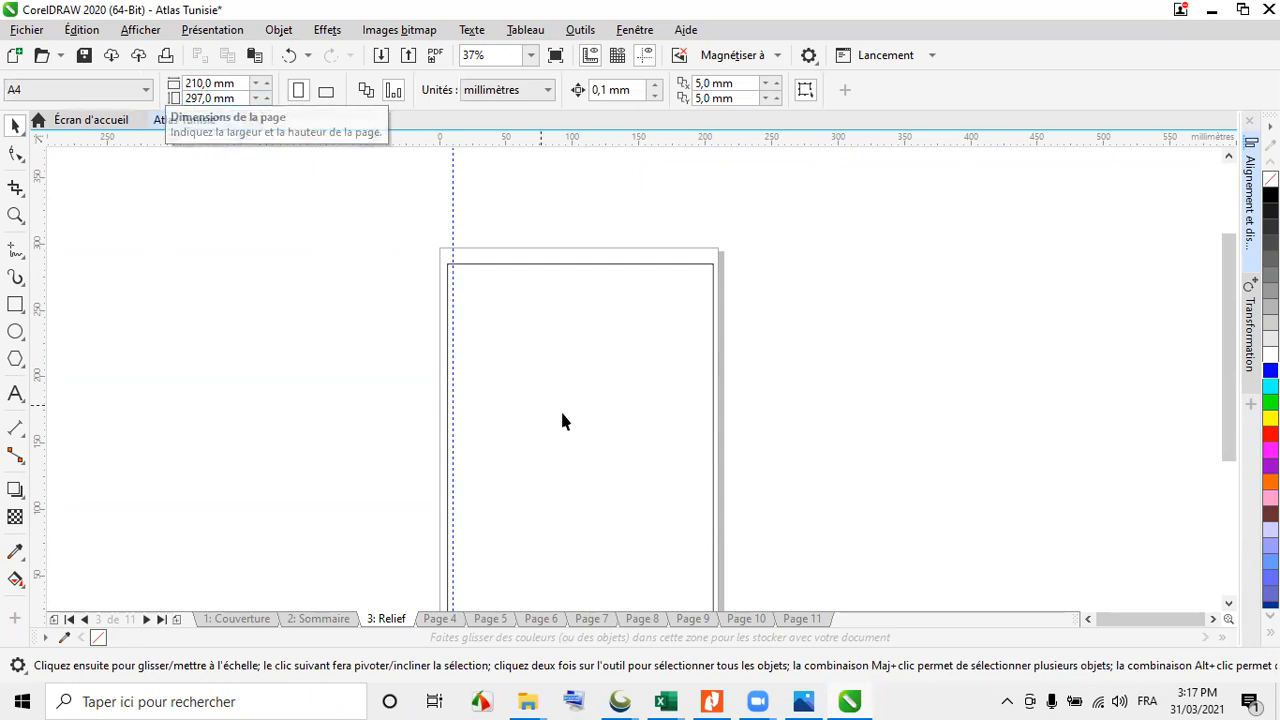
click(585, 415)
click(362, 271)
click(620, 336)
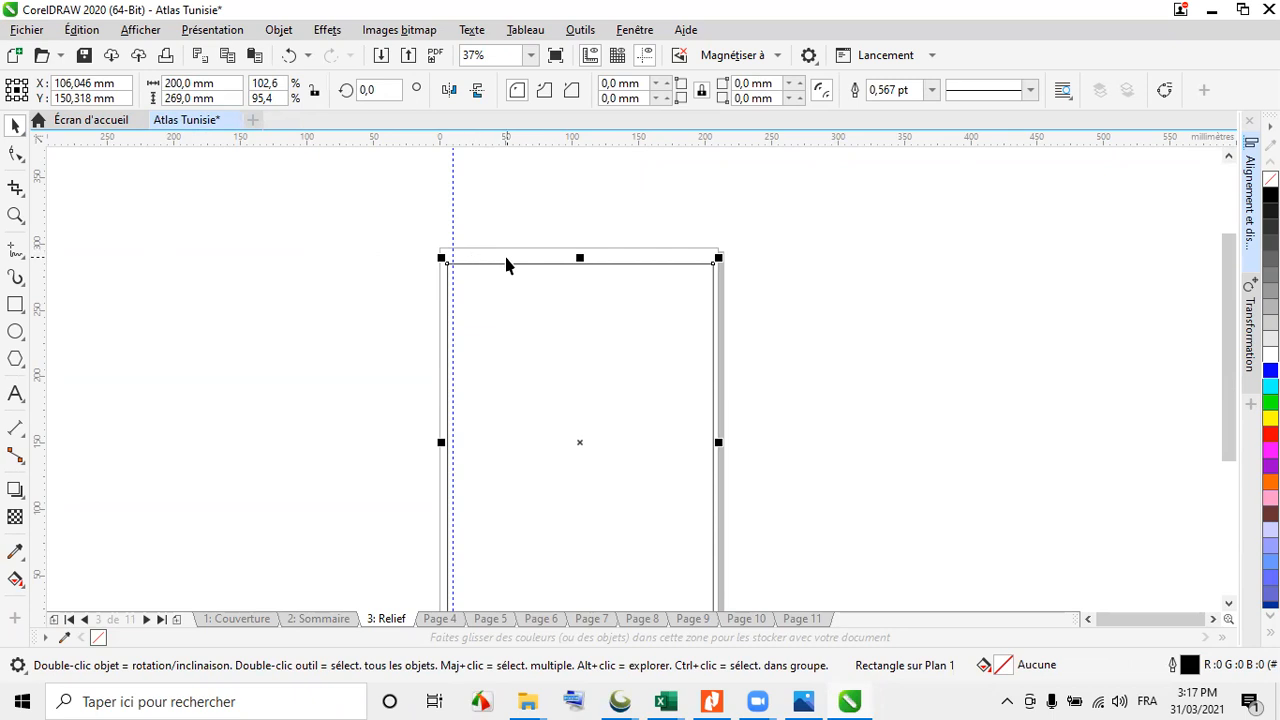
scroll(508, 262, up, 1)
scroll(428, 243, down, 1)
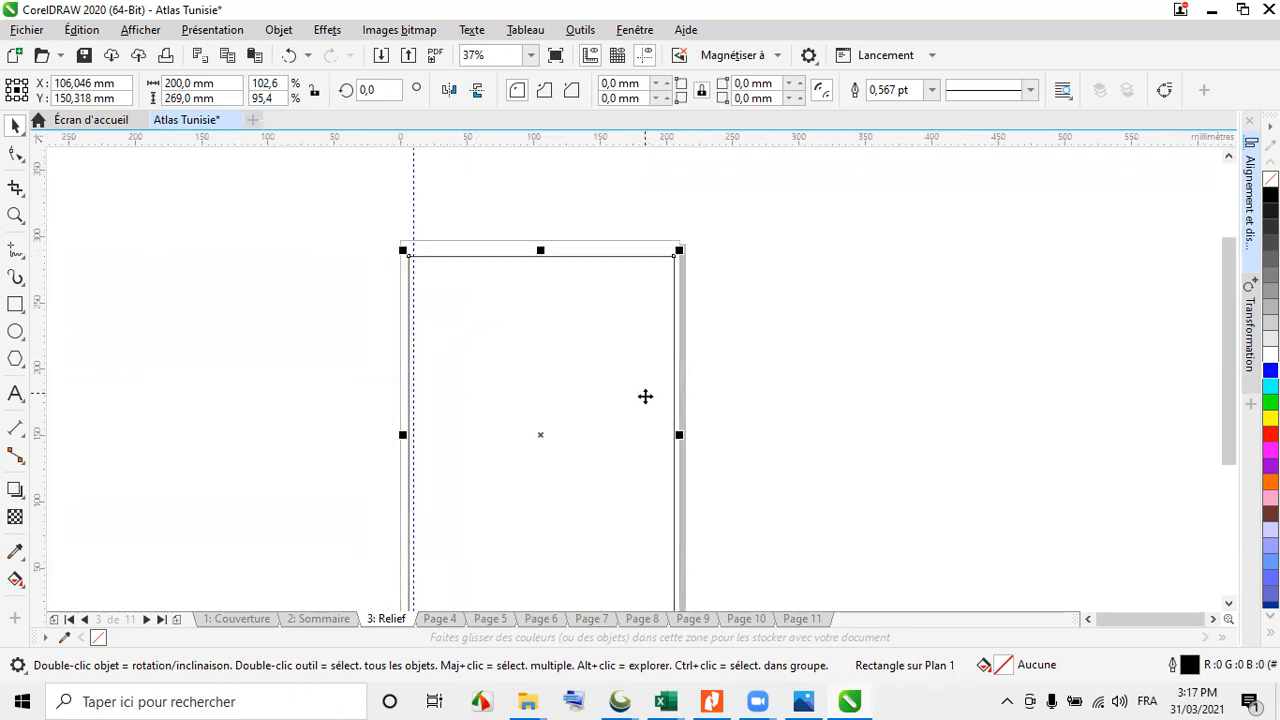
scroll(551, 234, down, 1)
scroll(563, 360, up, 2)
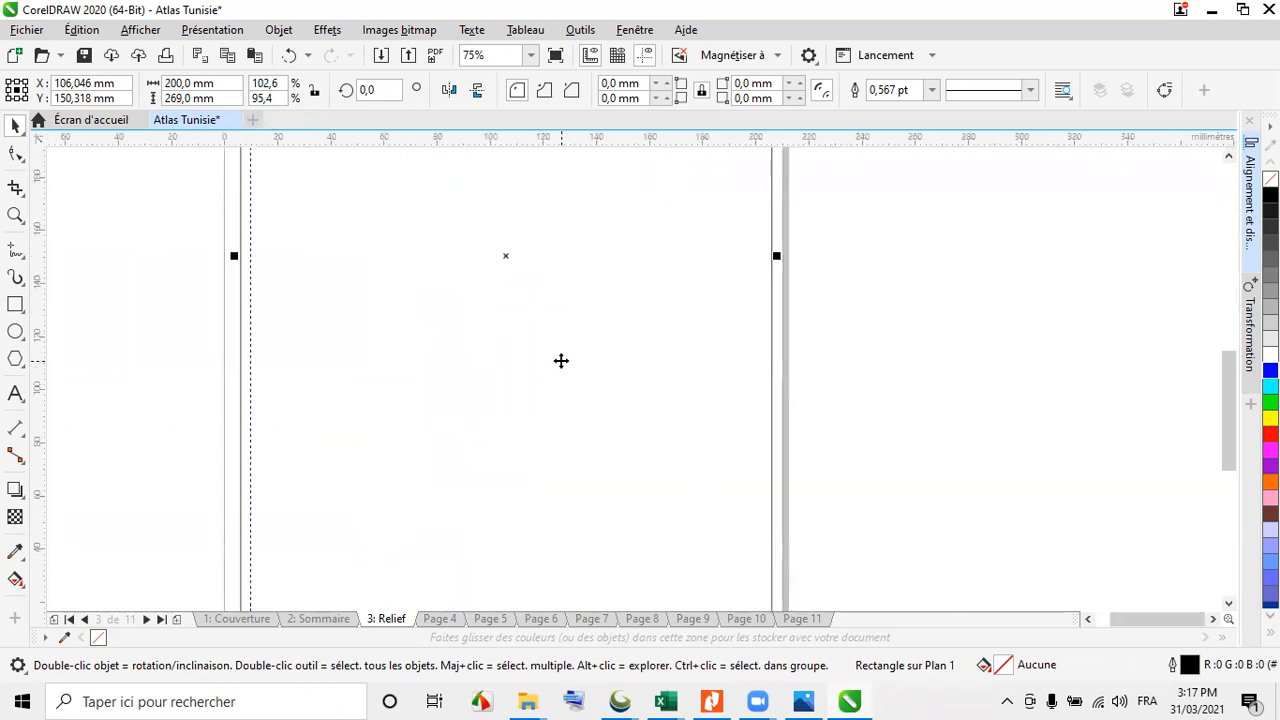
scroll(574, 344, down, 1)
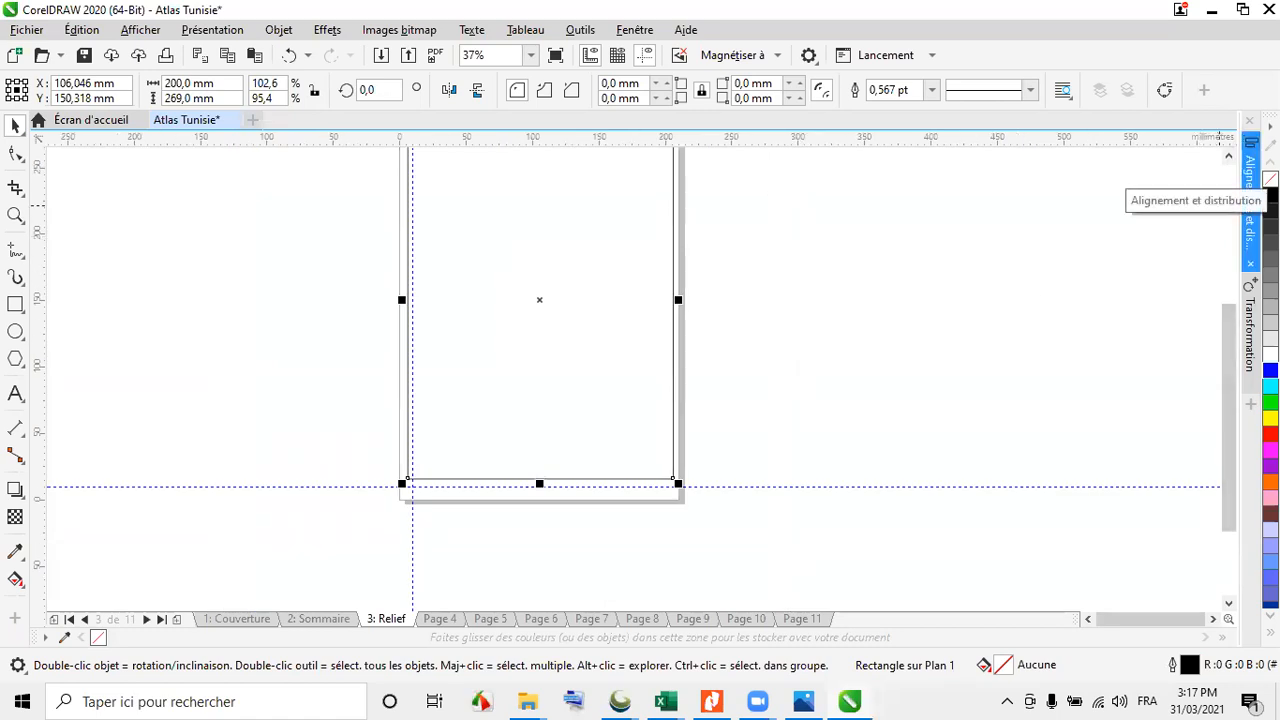
Show the alignment and distribution options and centre the frame rectangle on the page, recentring it once after moving it aside
click(1250, 185)
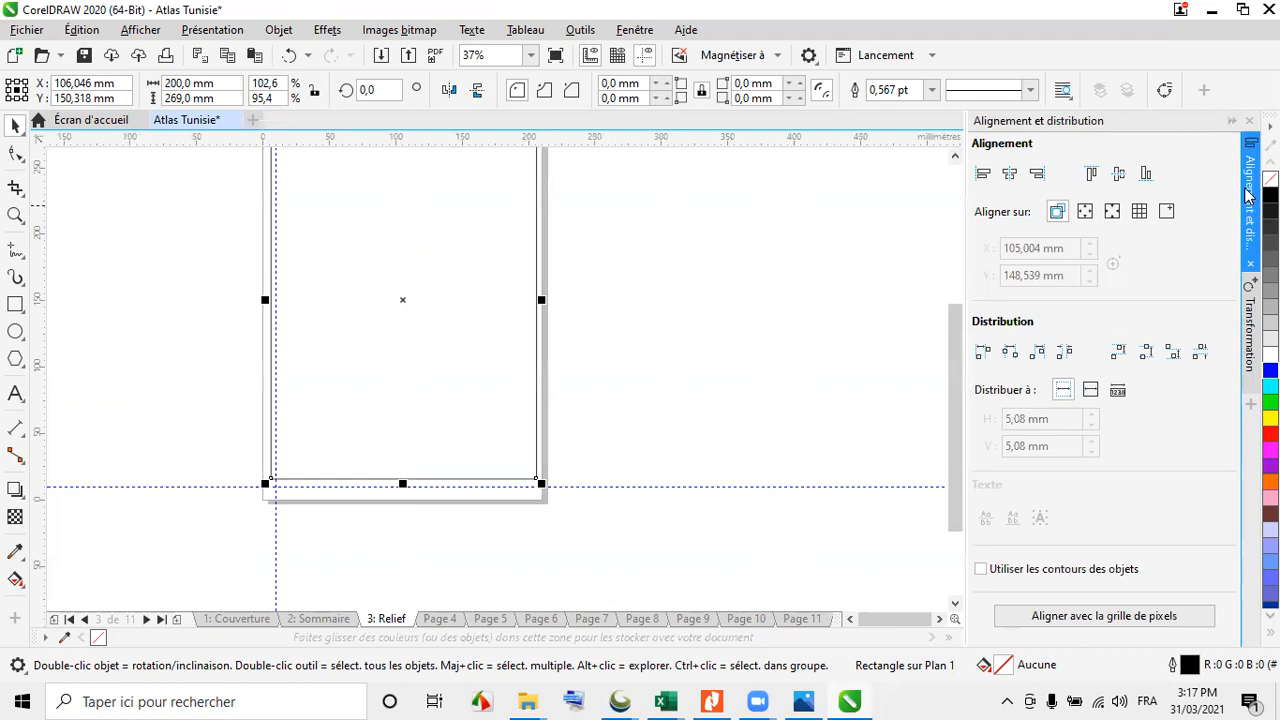
click(290, 32)
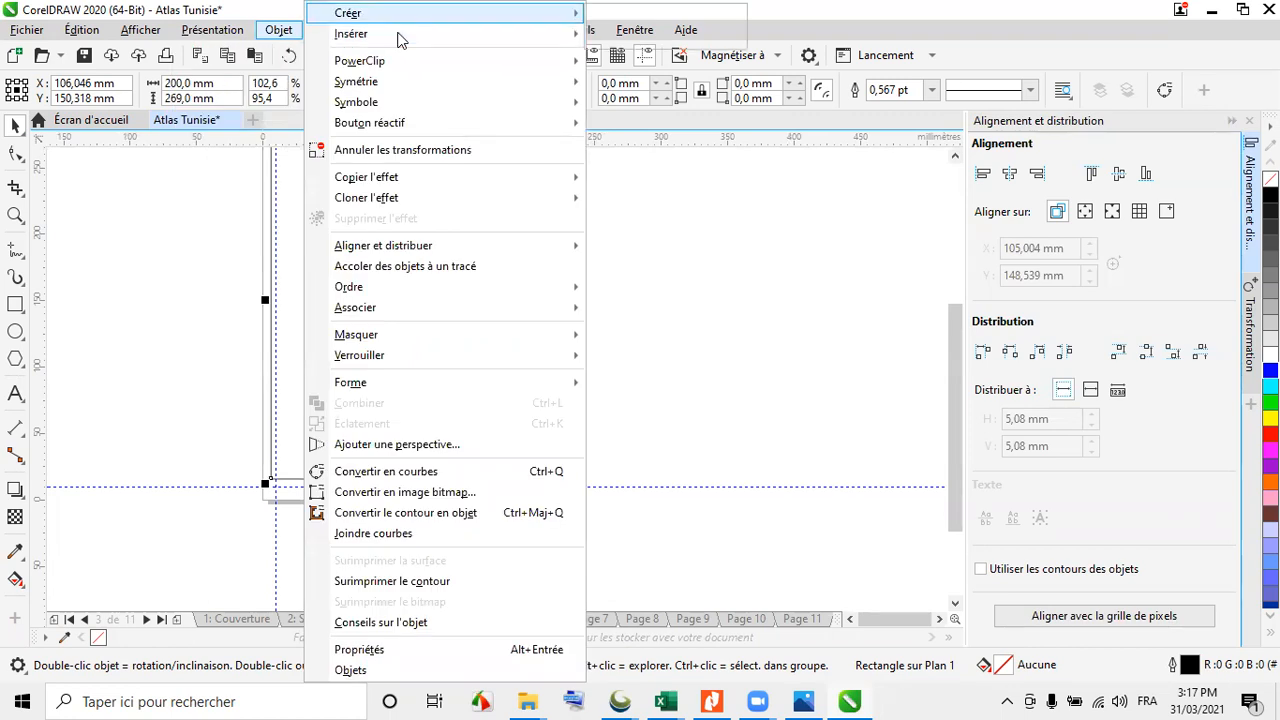
mouse_move(380, 305)
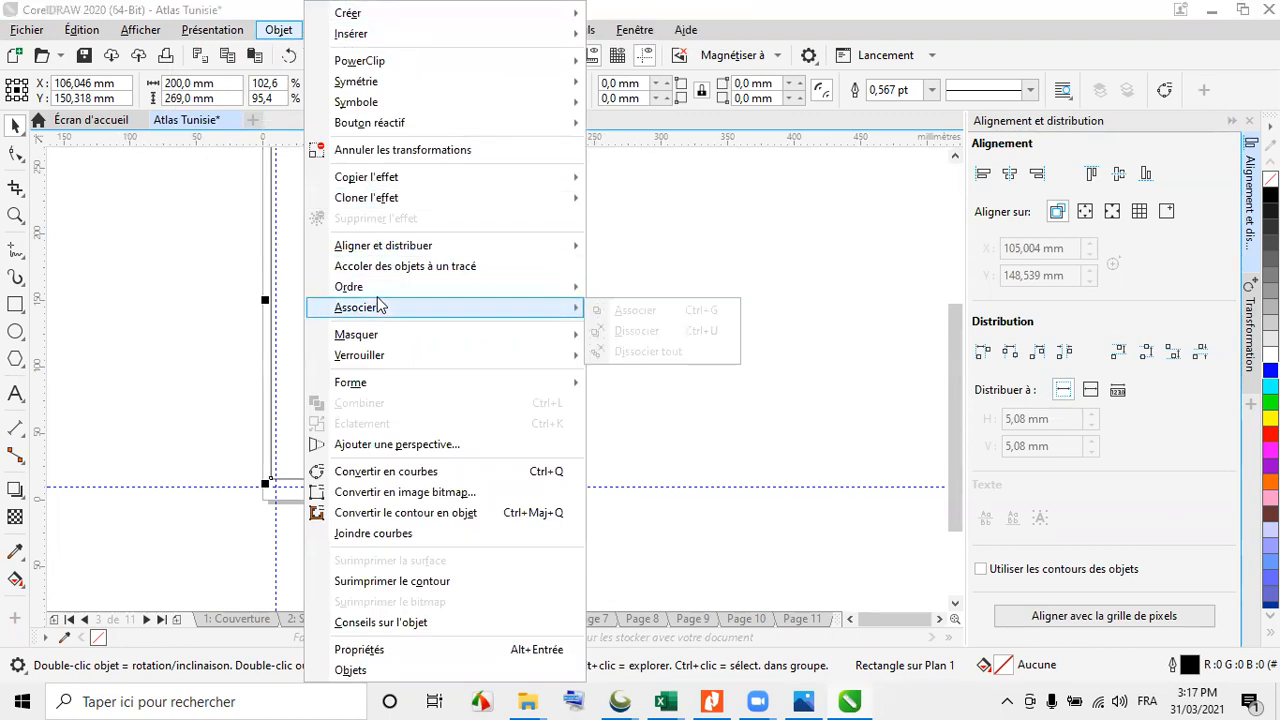
mouse_move(440, 248)
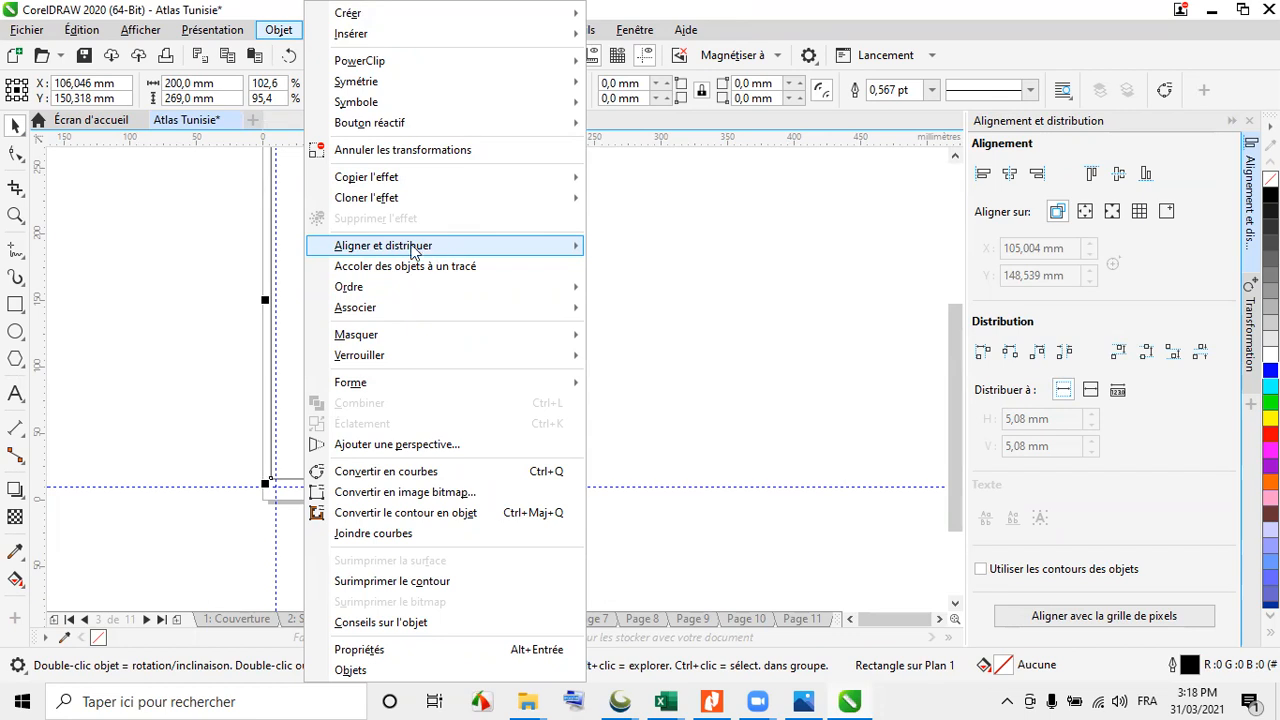
mouse_move(538, 256)
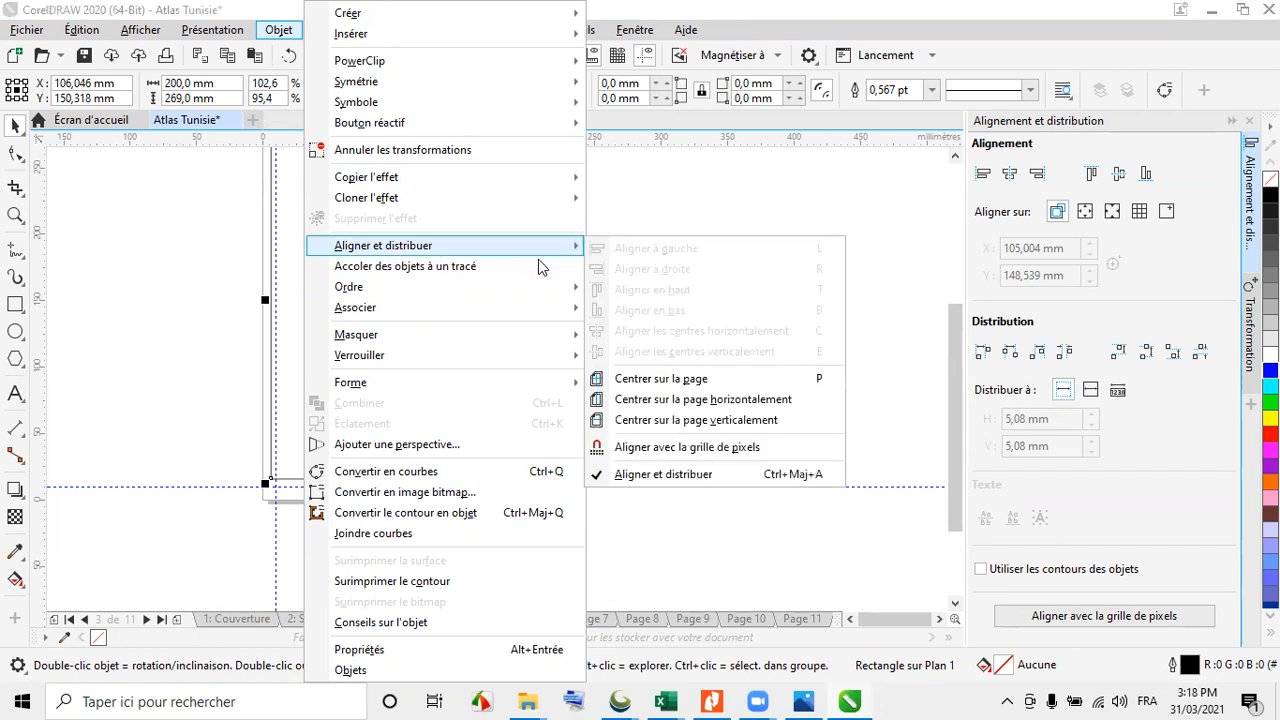
click(697, 388)
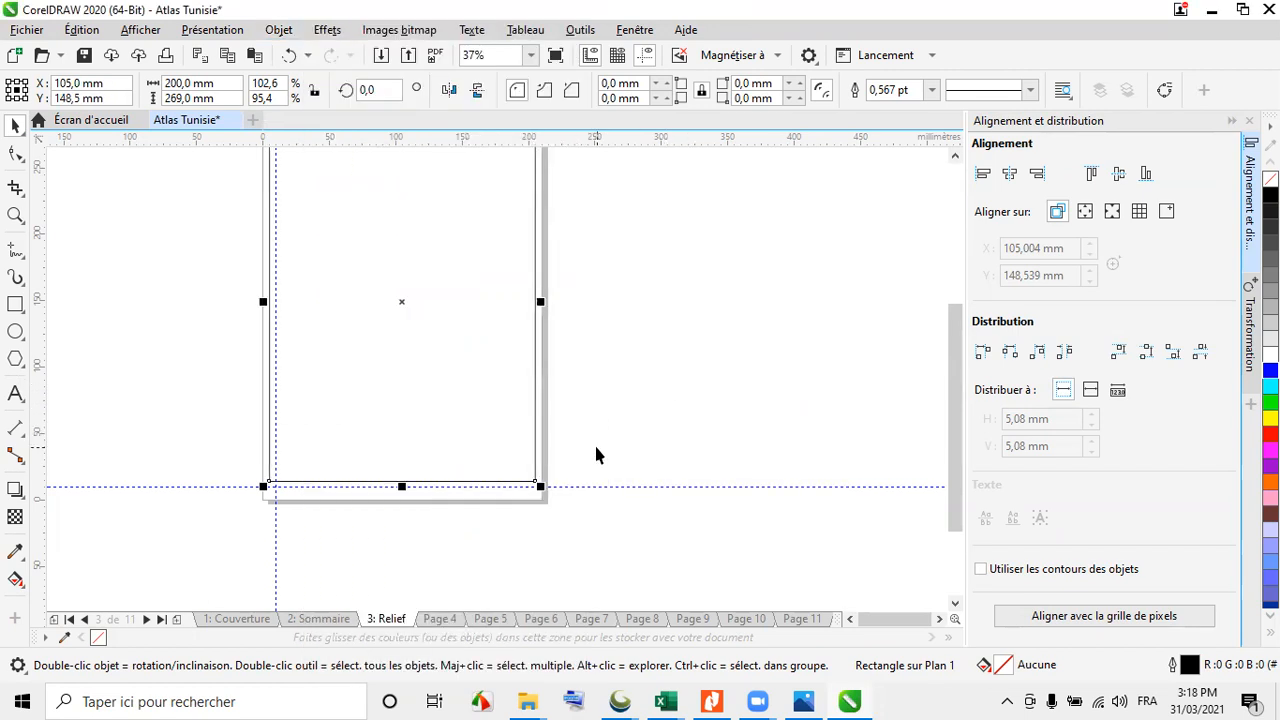
drag(443, 360, 643, 443)
key(p)
Check the centred frame against the guidelines and set its height to 289 mm
scroll(540, 340, up, 5)
scroll(667, 369, down, 5)
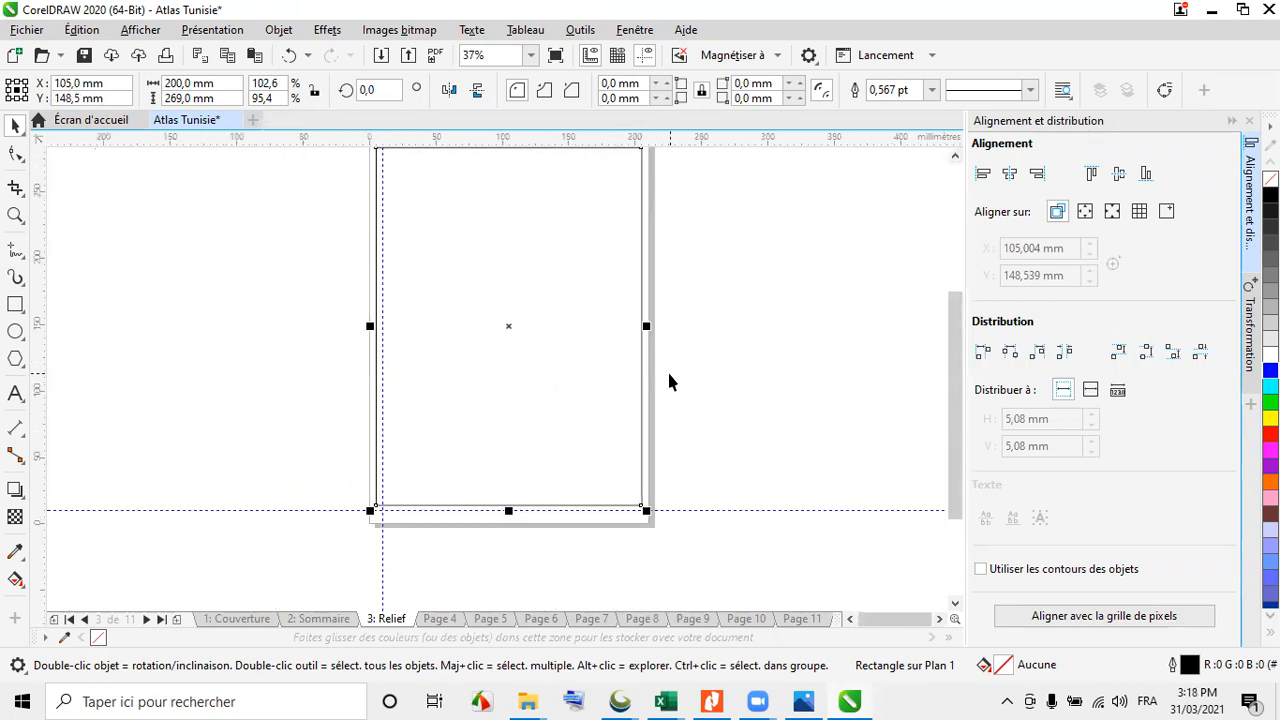
scroll(568, 536, up, 3)
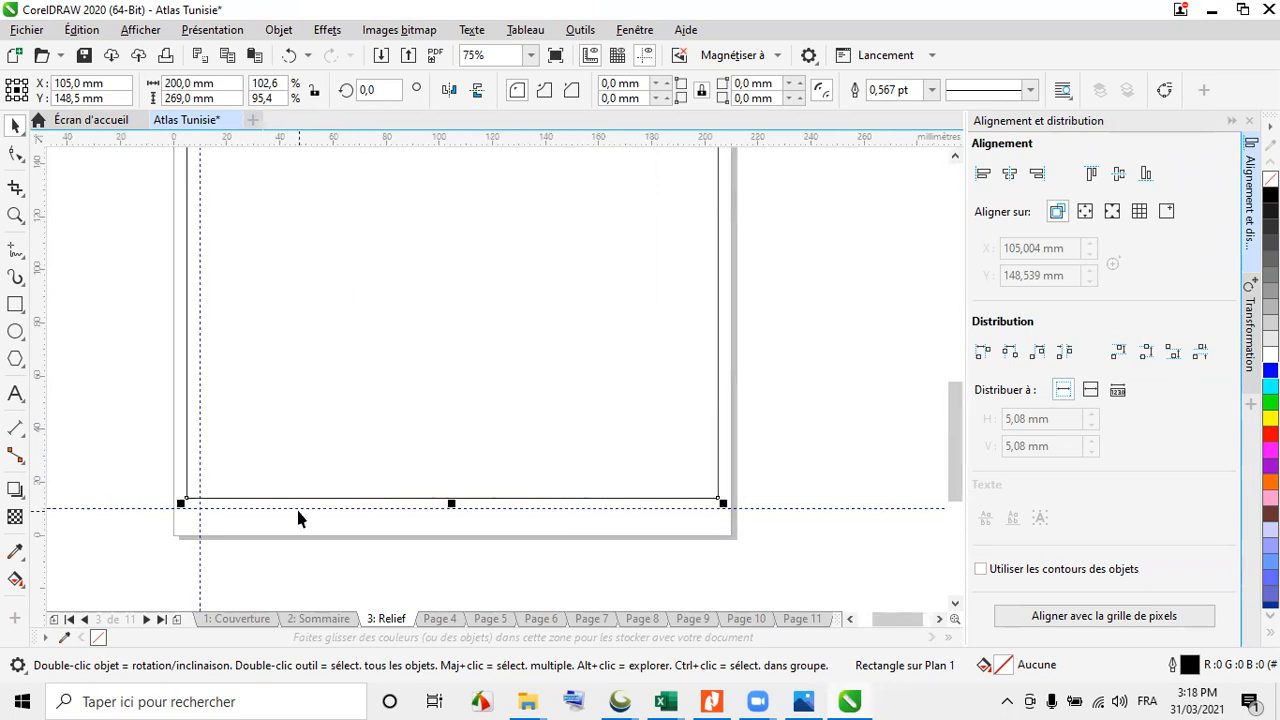
scroll(298, 518, up, 3)
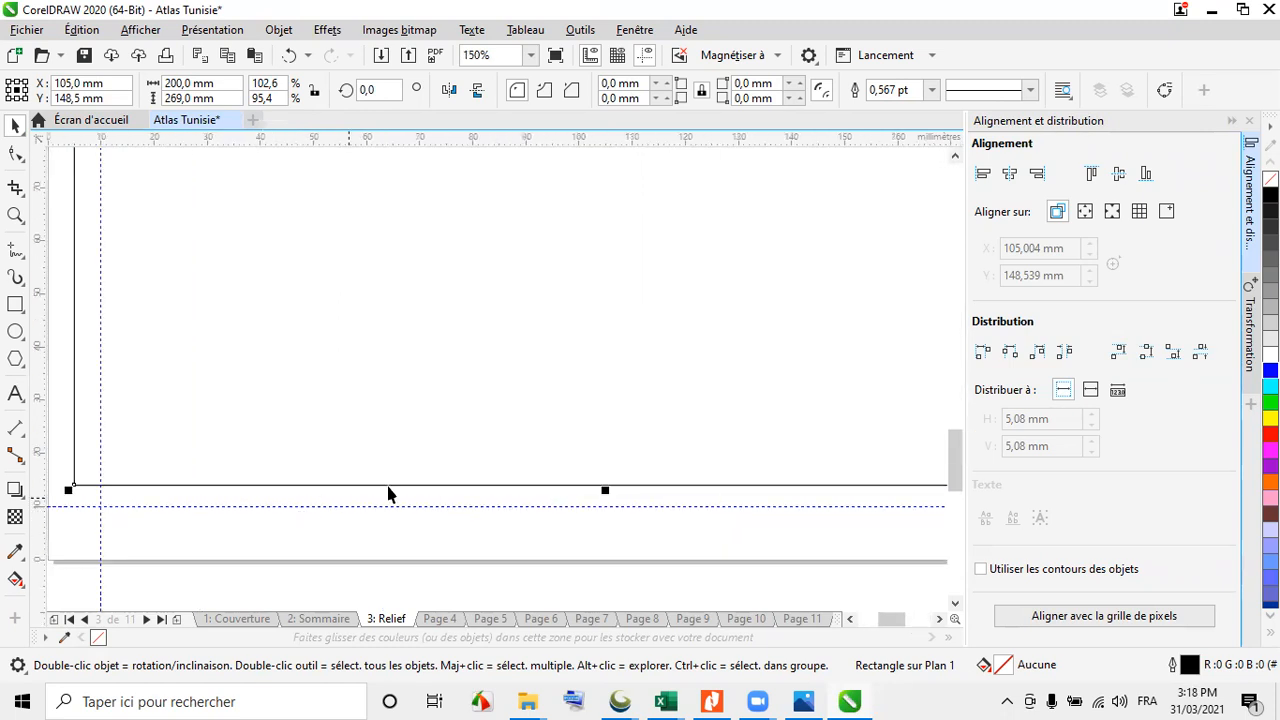
scroll(468, 555, down, 6)
click(472, 555)
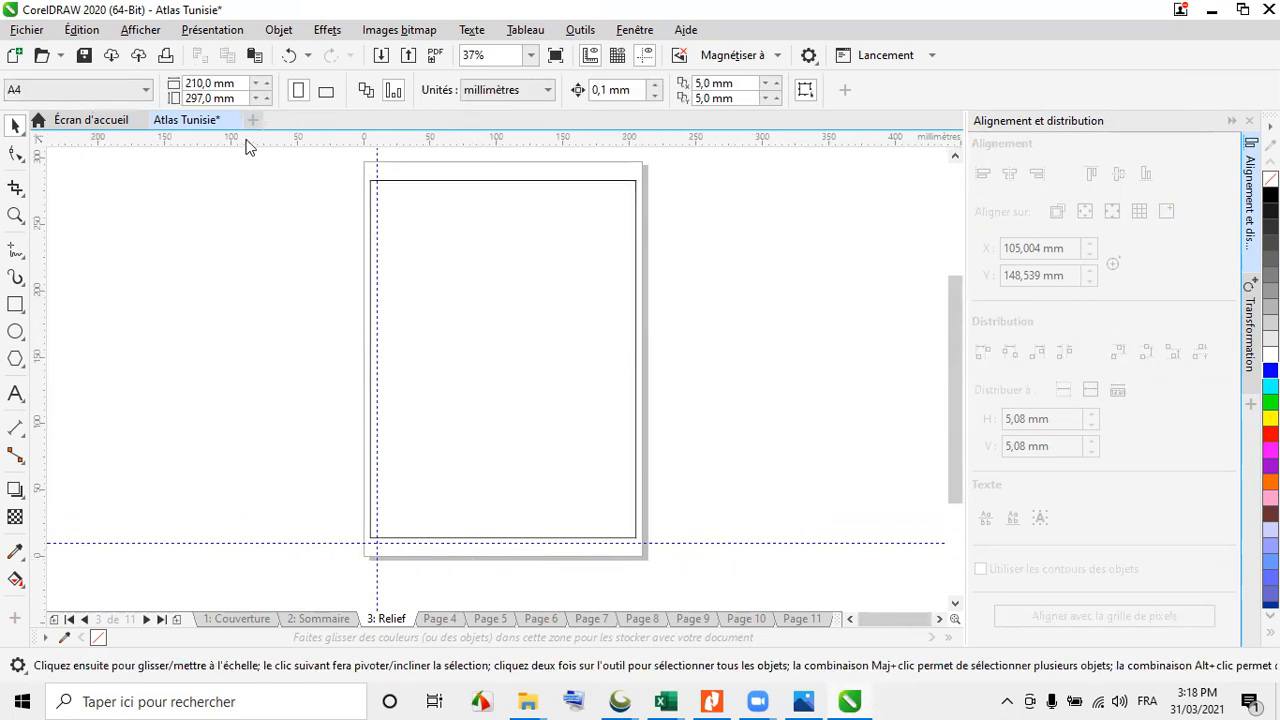
click(363, 188)
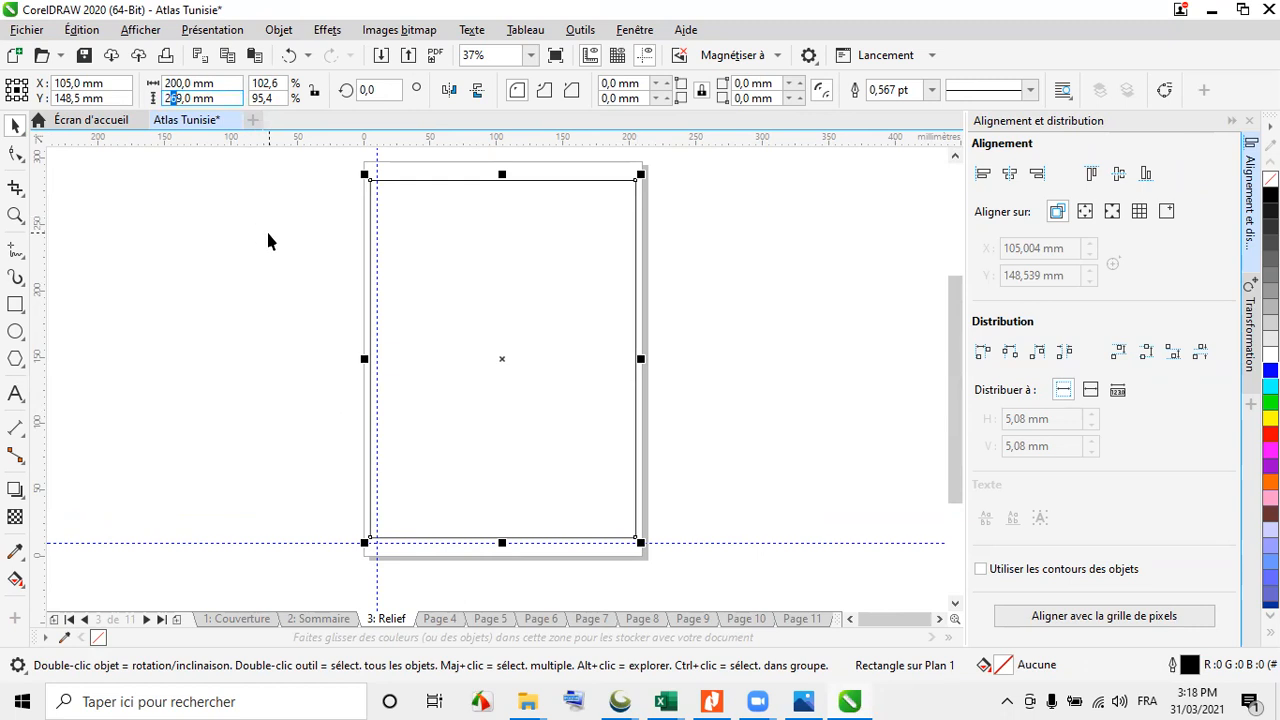
key(Return)
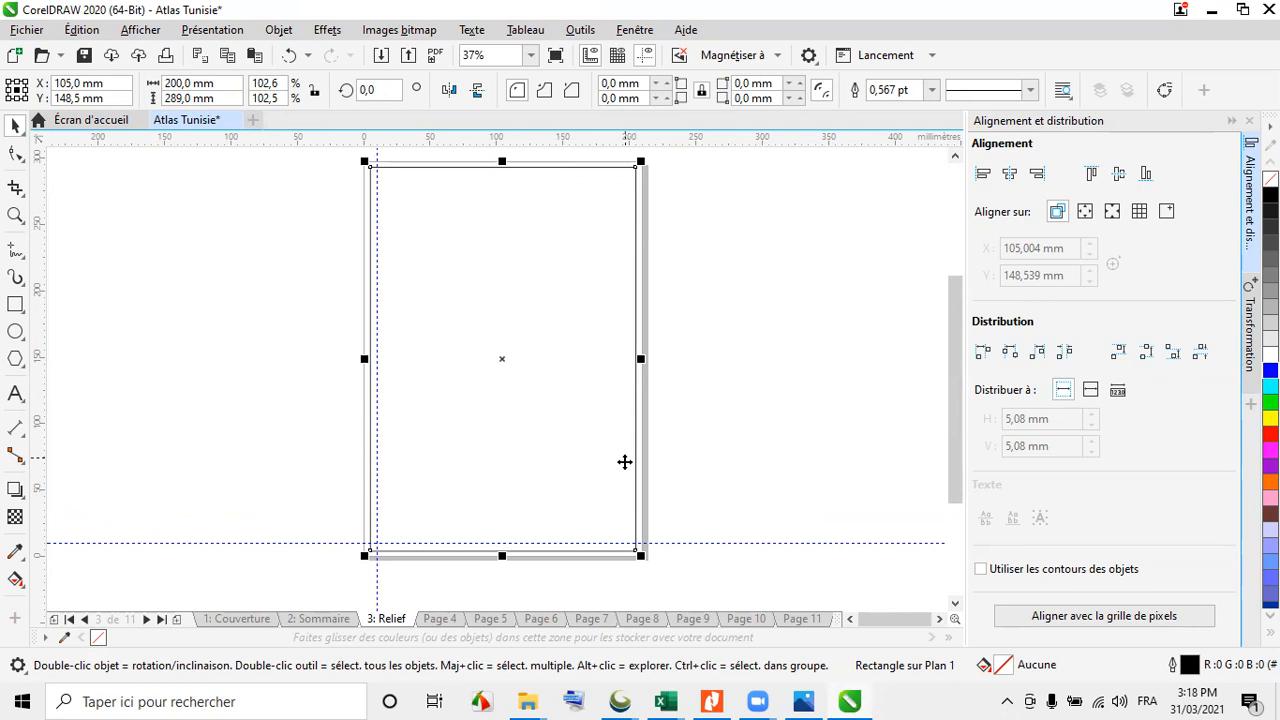
Set the frame rectangle's height to 279 mm and its width to 190 mm
scroll(470, 550, up, 4)
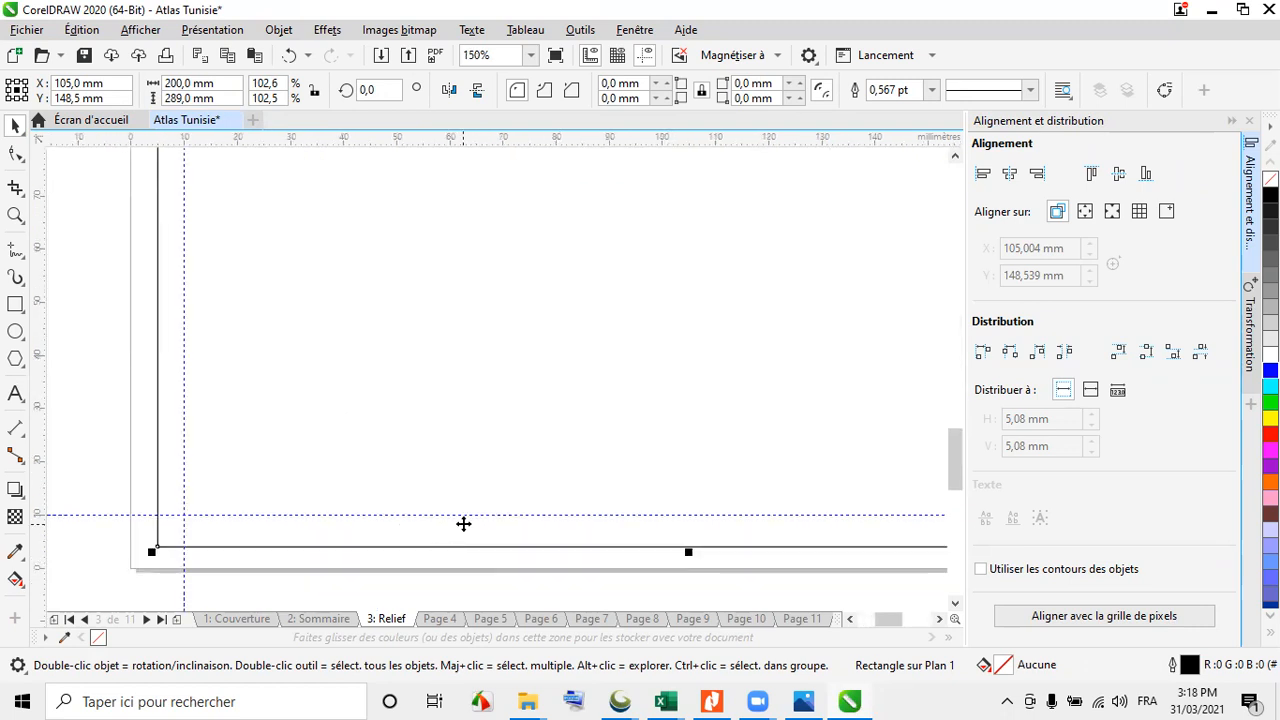
scroll(467, 560, down, 4)
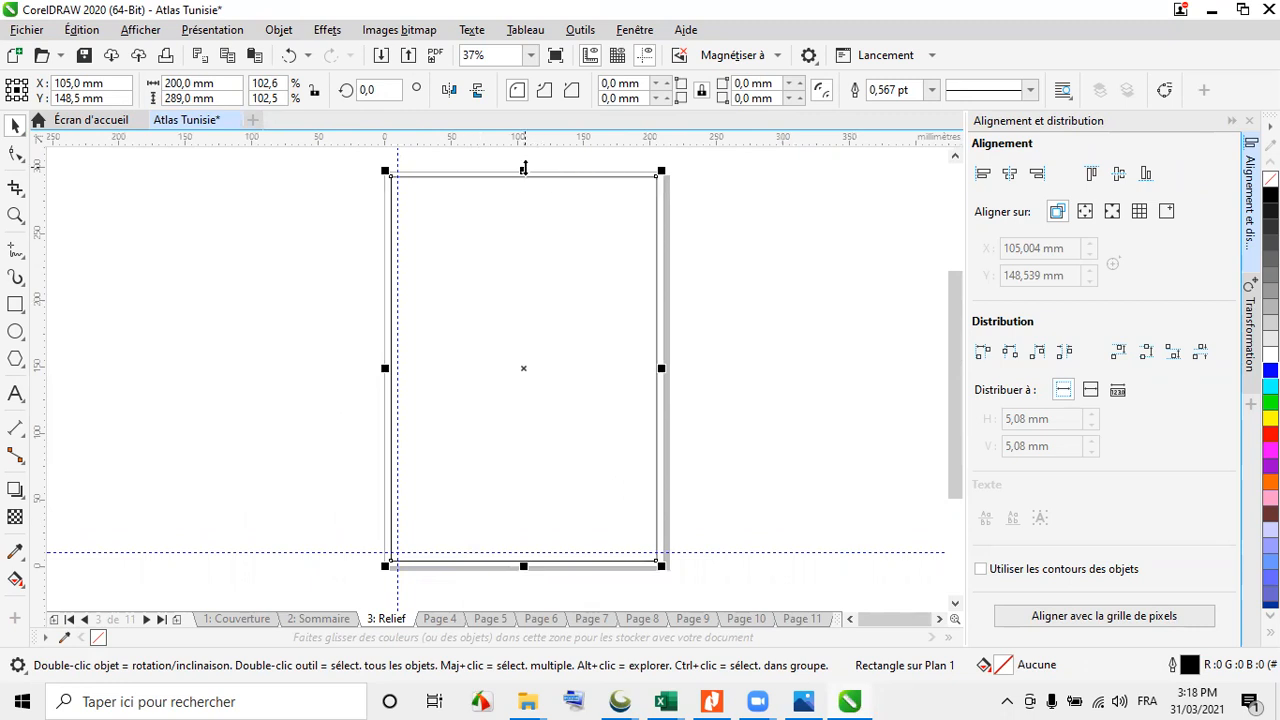
scroll(522, 176, up, 4)
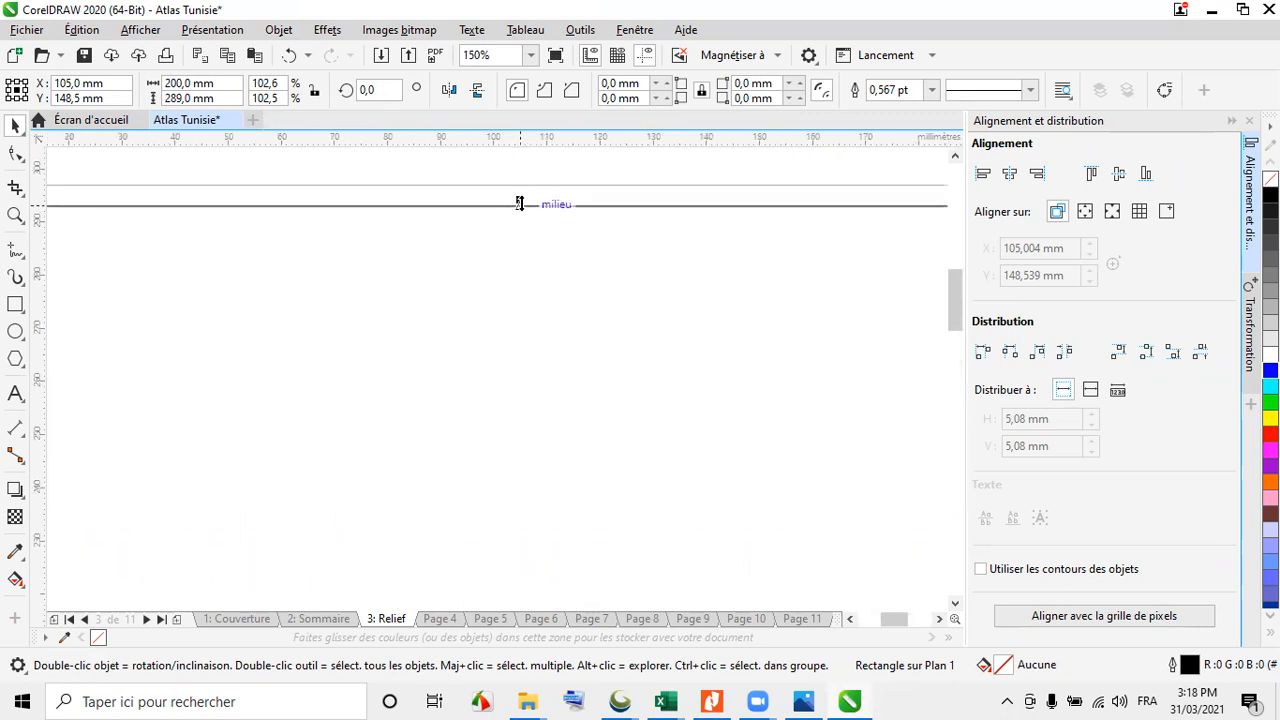
drag(176, 97, 170, 97)
click(175, 84)
text(19)
key(Return)
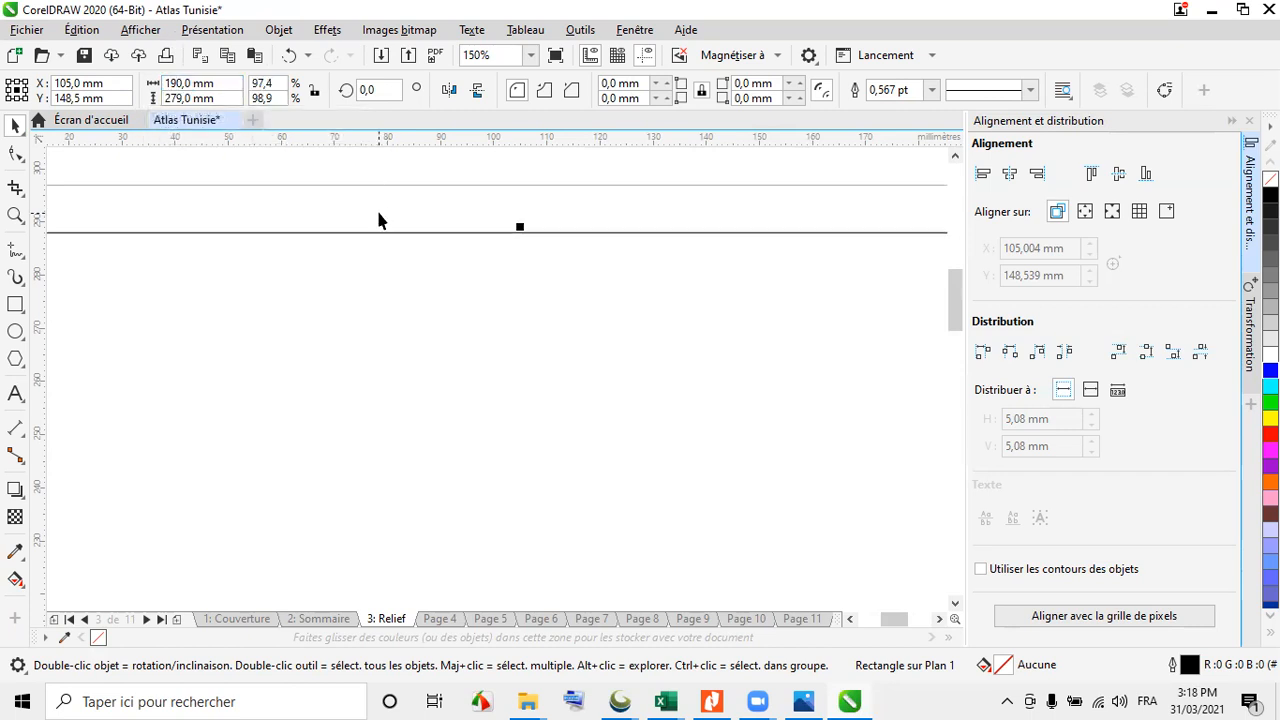
scroll(380, 221, down, 6)
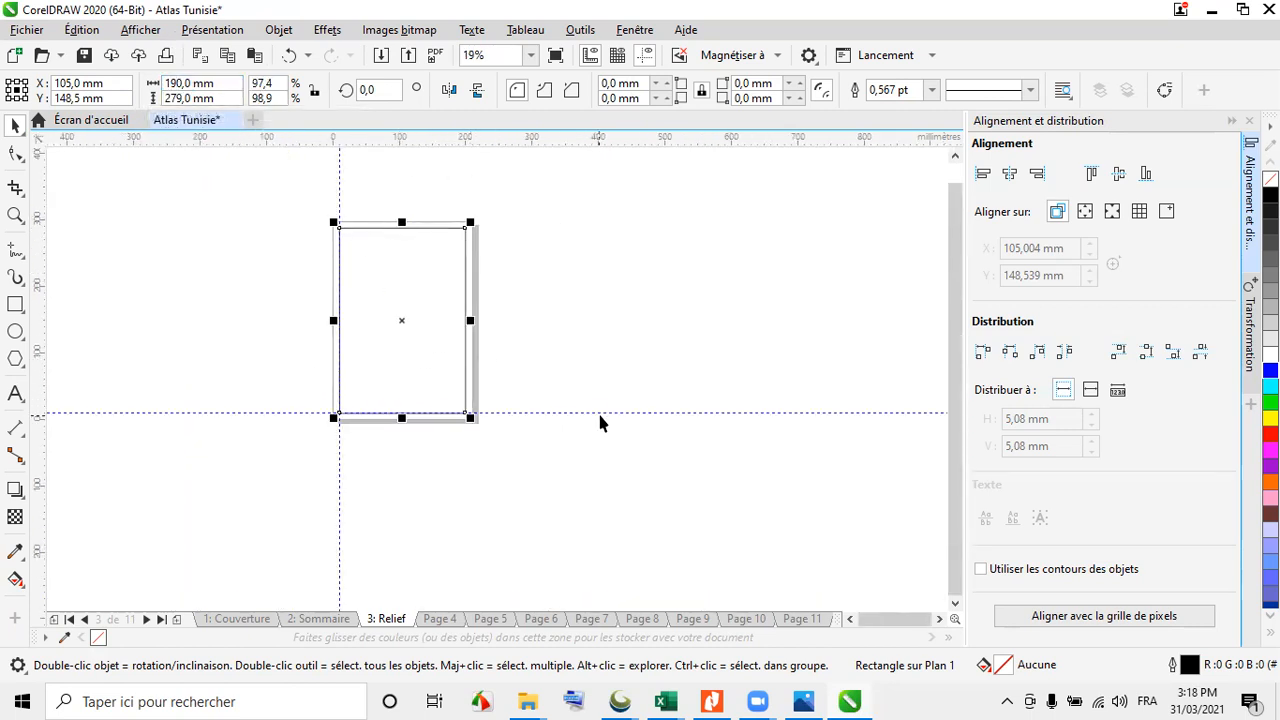
Delete the horizontal and the vertical guideline along the frame's edges
click(600, 413)
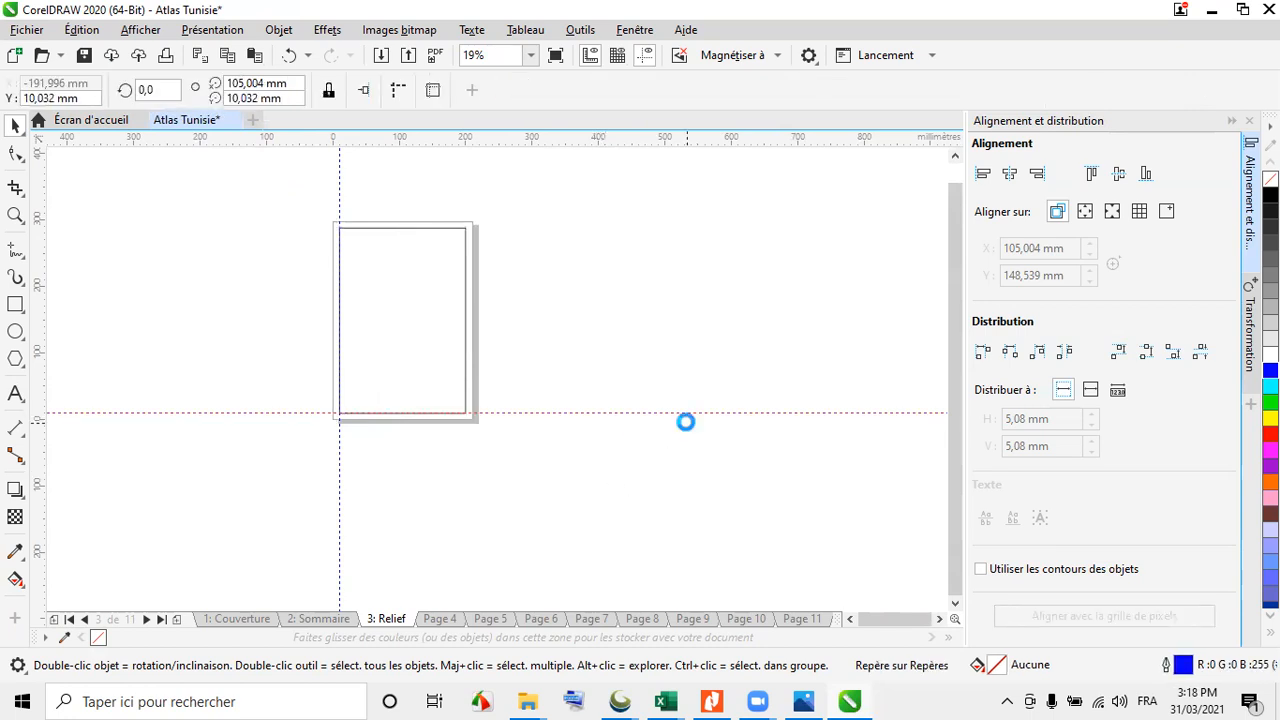
key(Delete)
click(340, 470)
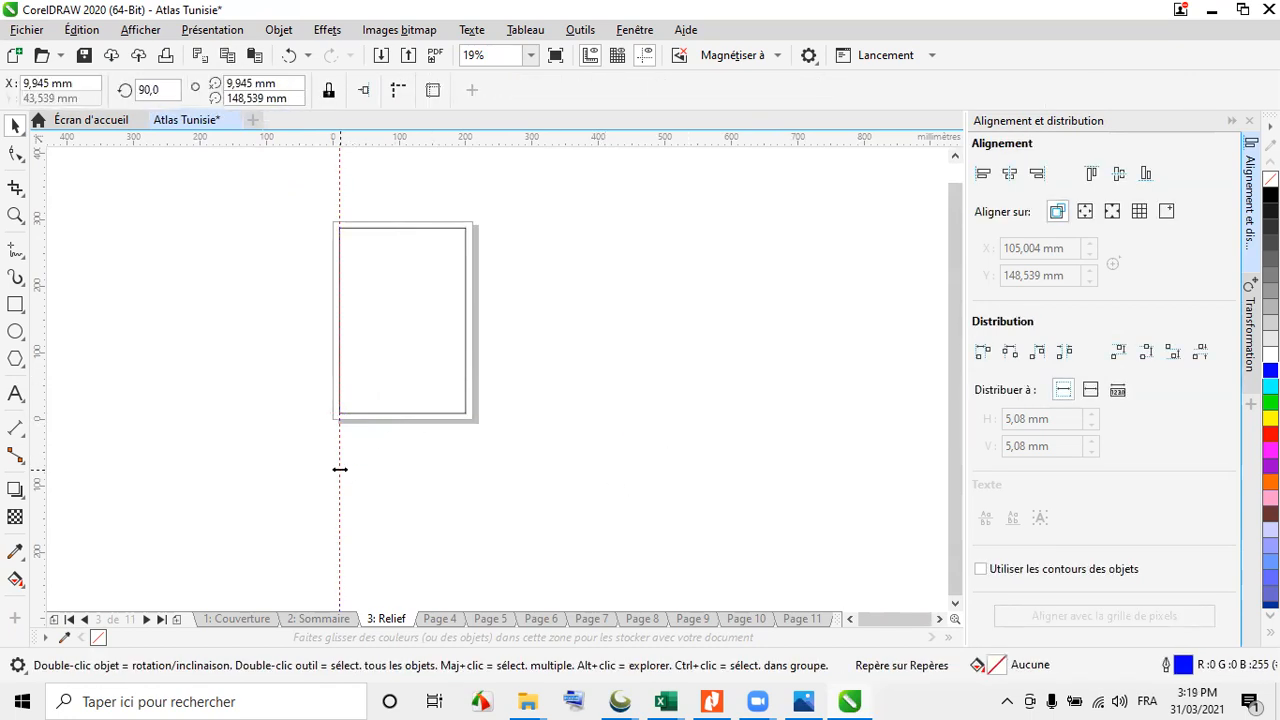
key(Delete)
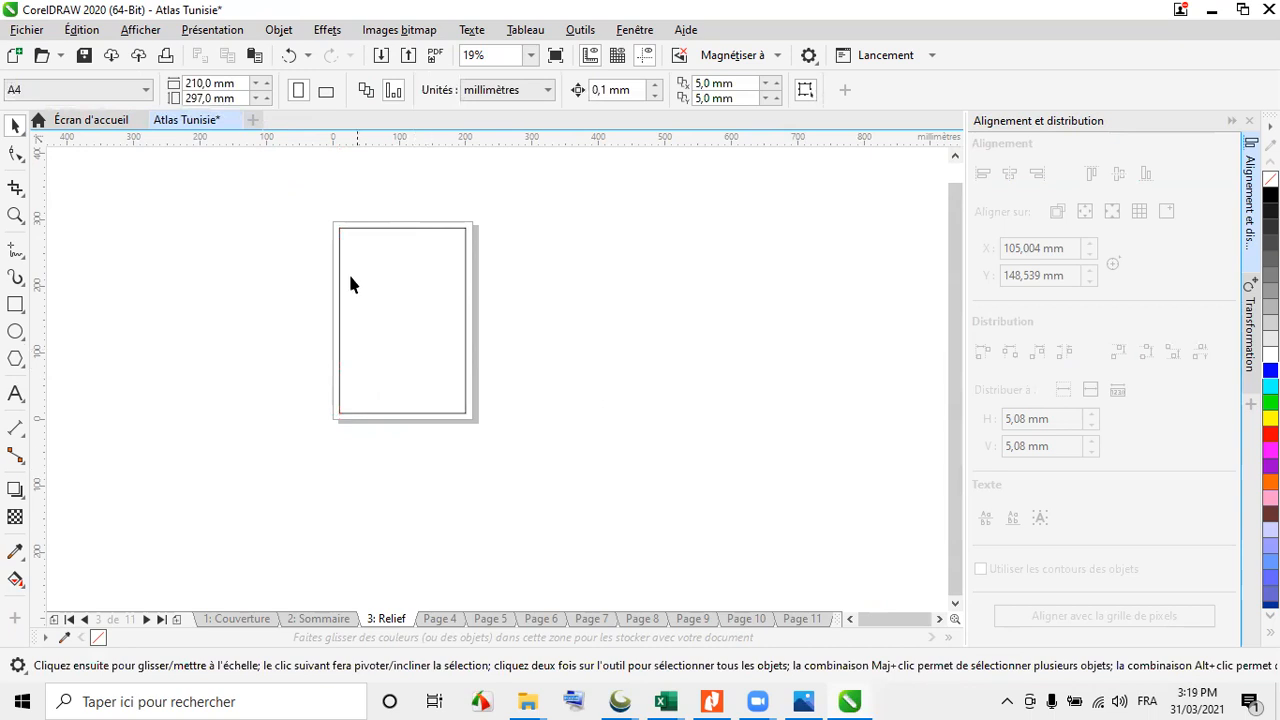
Move the frame rectangle away from the page centre and recentre it on the page
scroll(399, 238, up, 2)
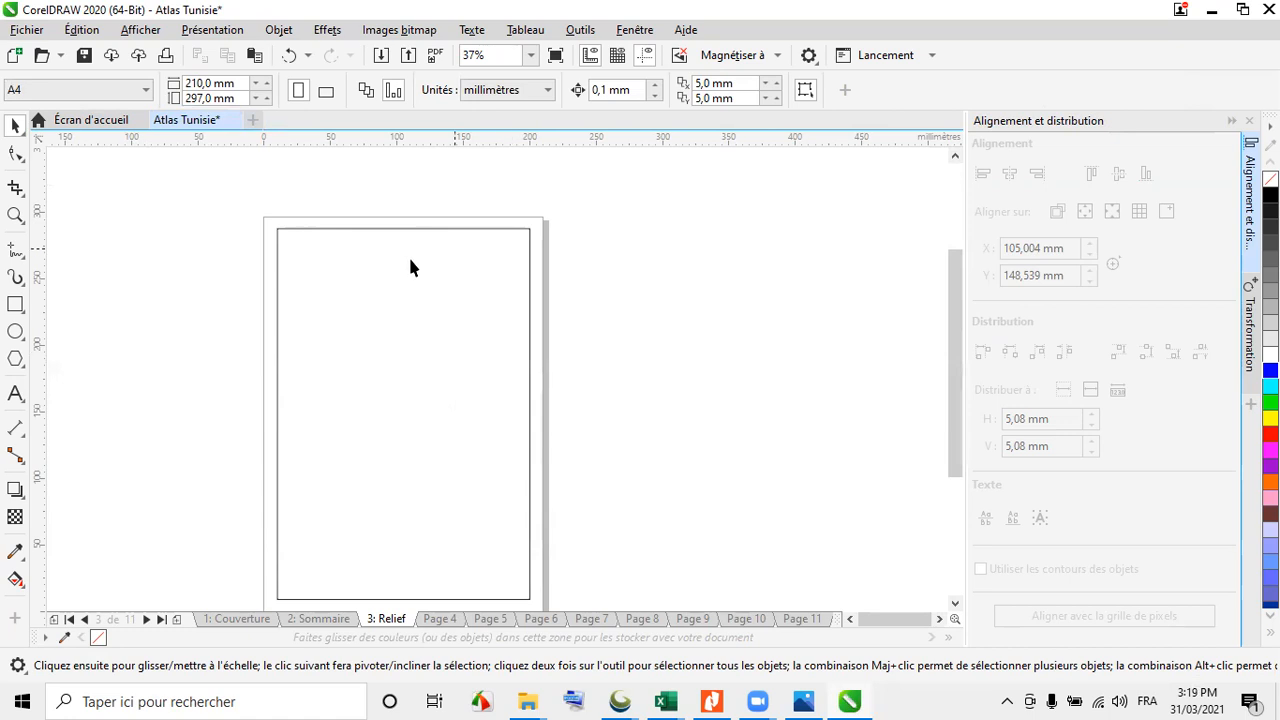
drag(423, 284, 362, 377)
drag(323, 284, 392, 360)
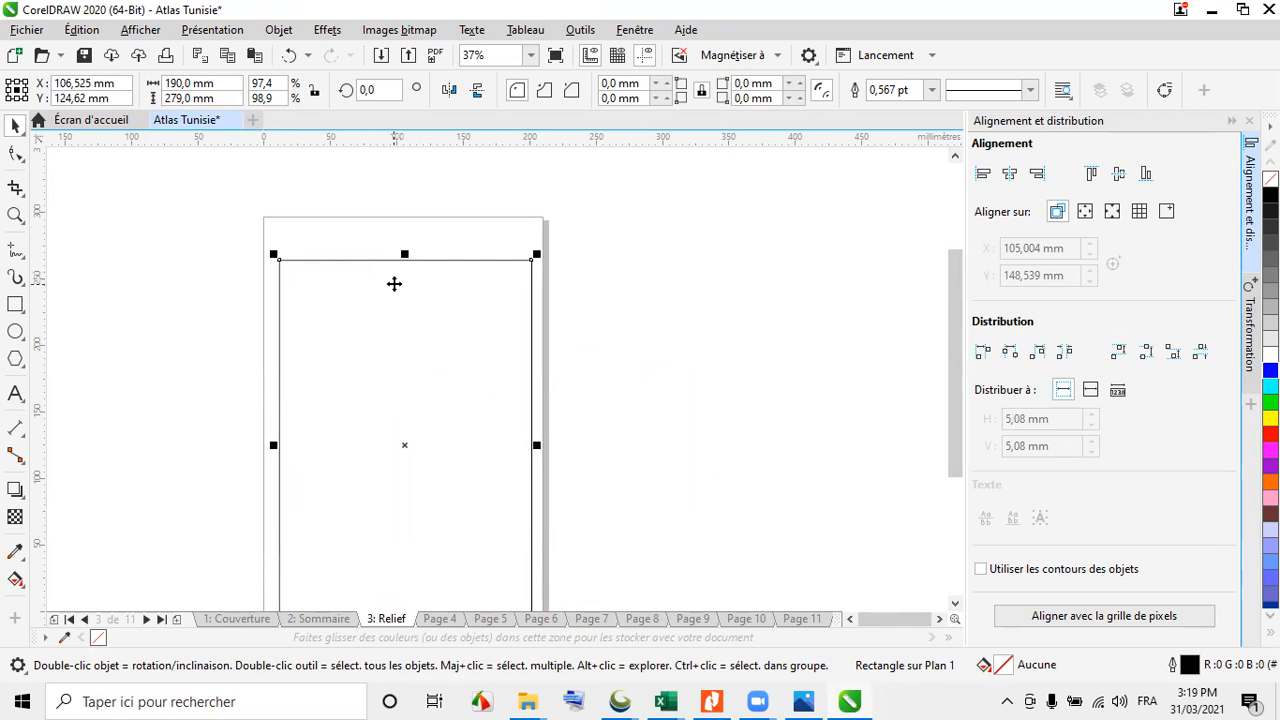
key(p)
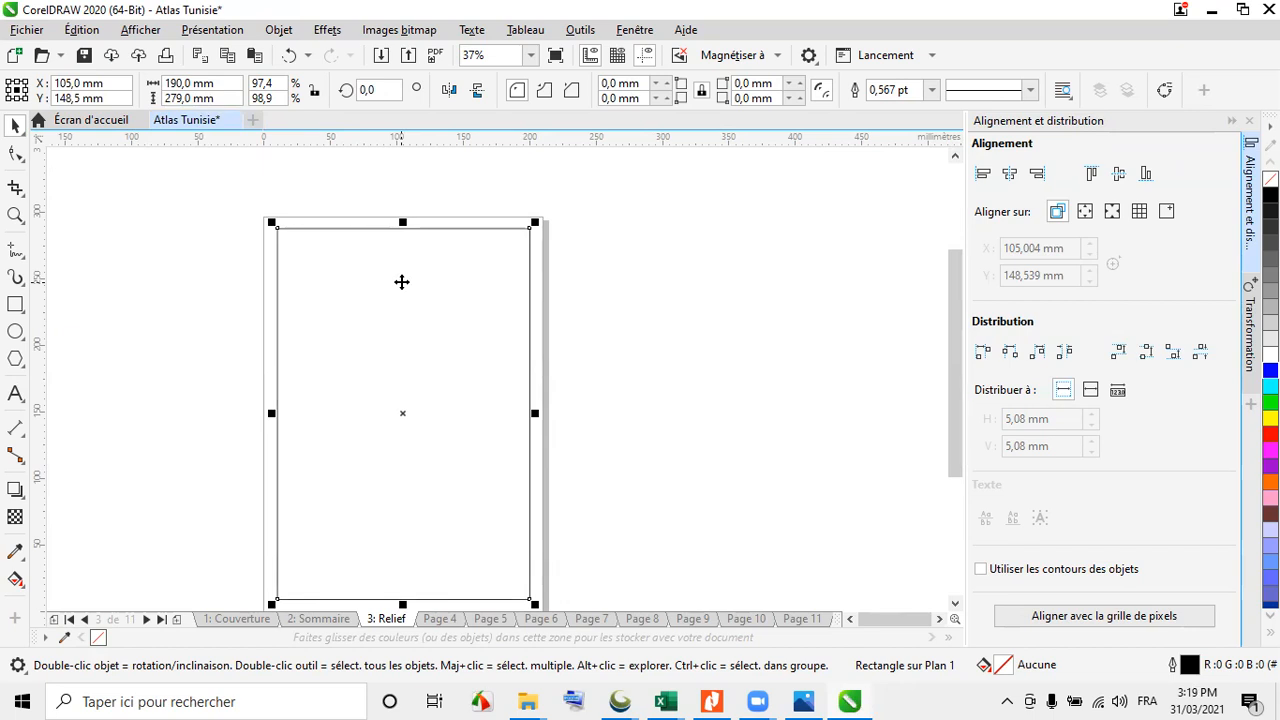
Lock the frame rectangle and try to move and select it
right_click(401, 282)
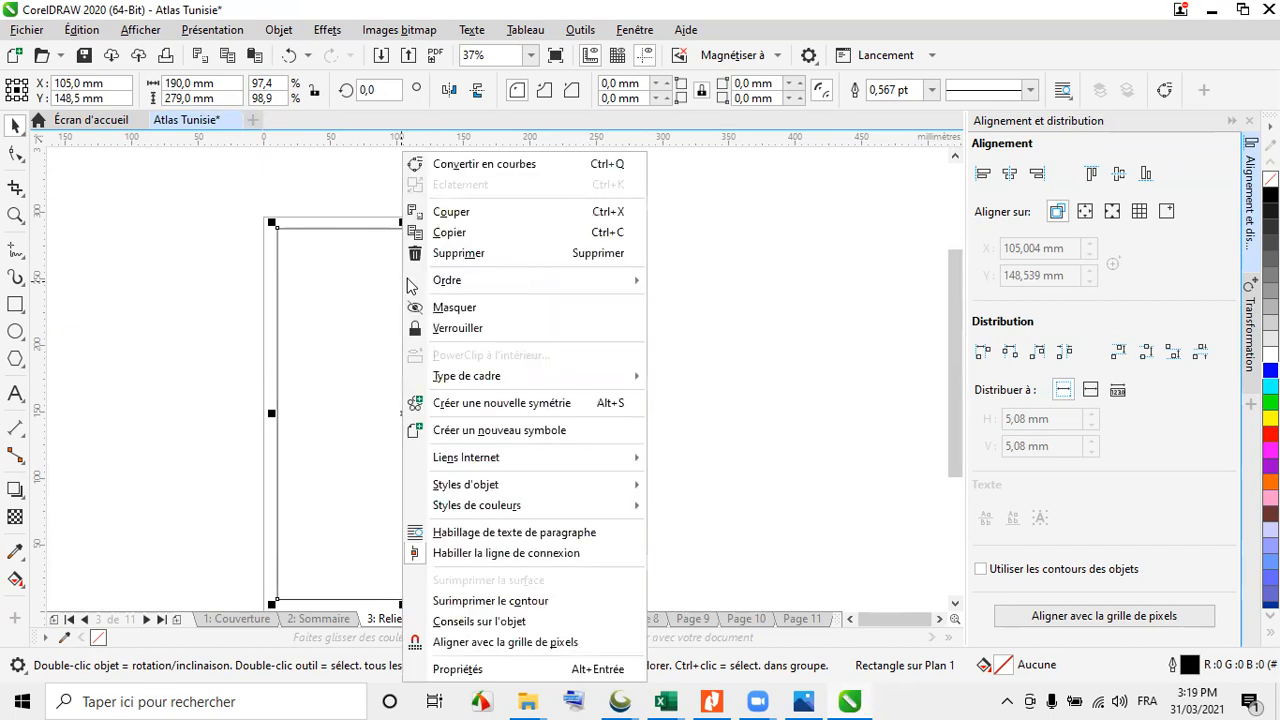
click(452, 328)
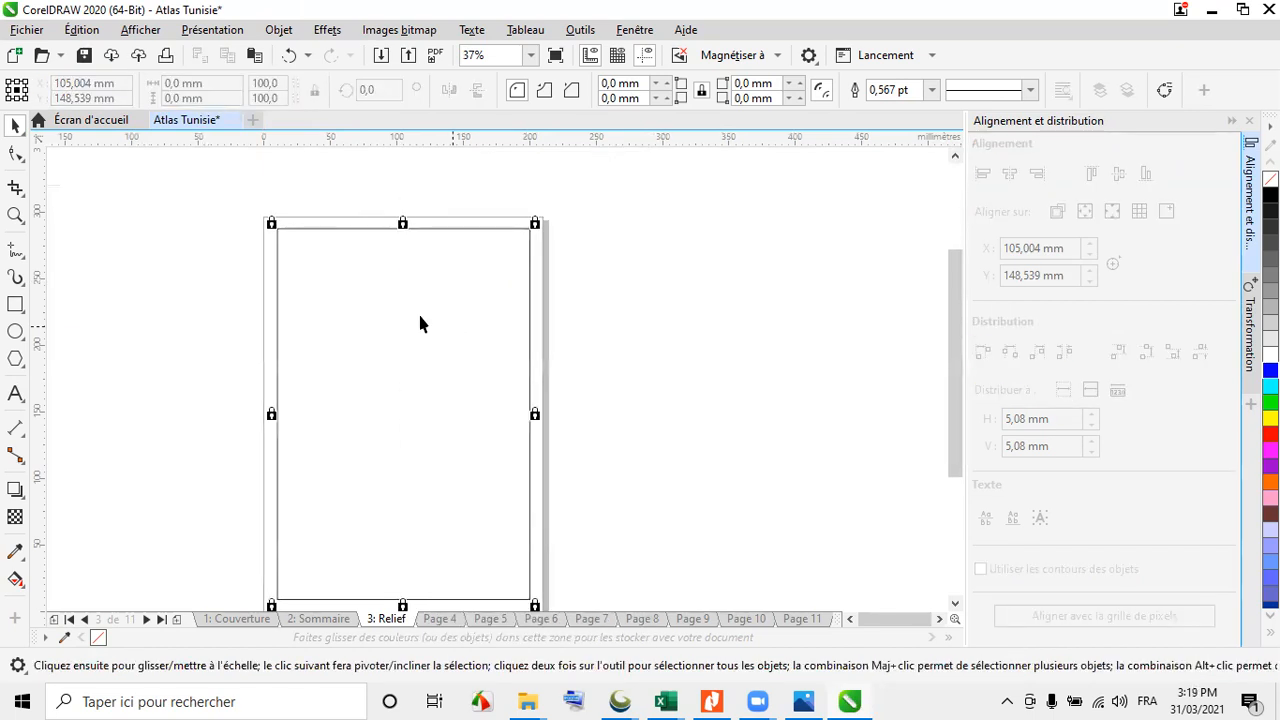
click(418, 321)
drag(240, 211, 540, 430)
Unlock the frame rectangle
right_click(438, 291)
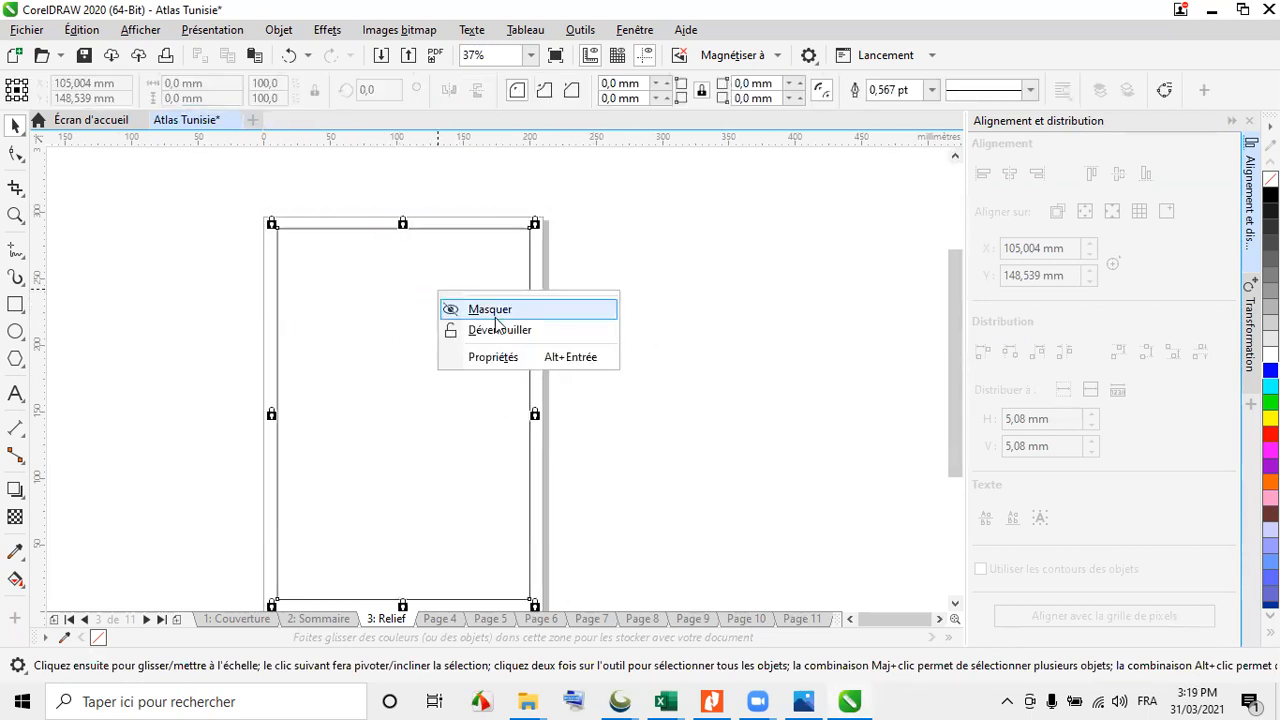
click(420, 301)
right_click(410, 301)
click(465, 327)
right_click(441, 328)
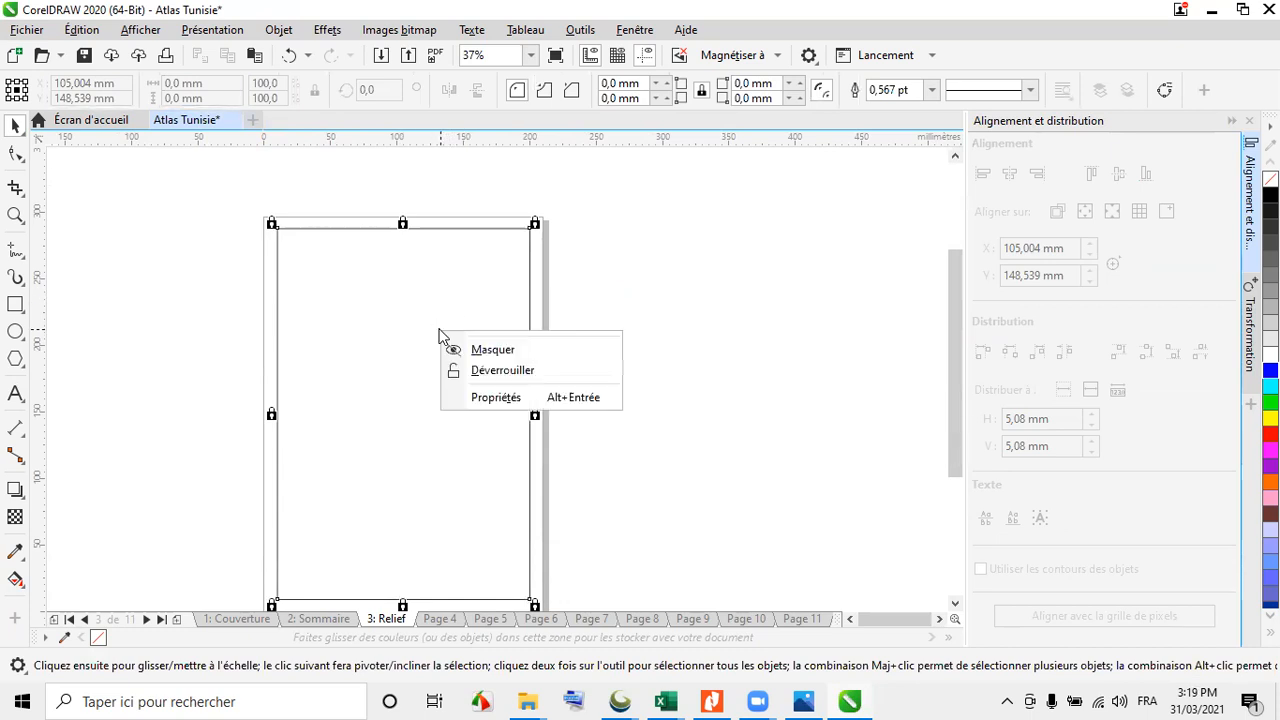
click(483, 370)
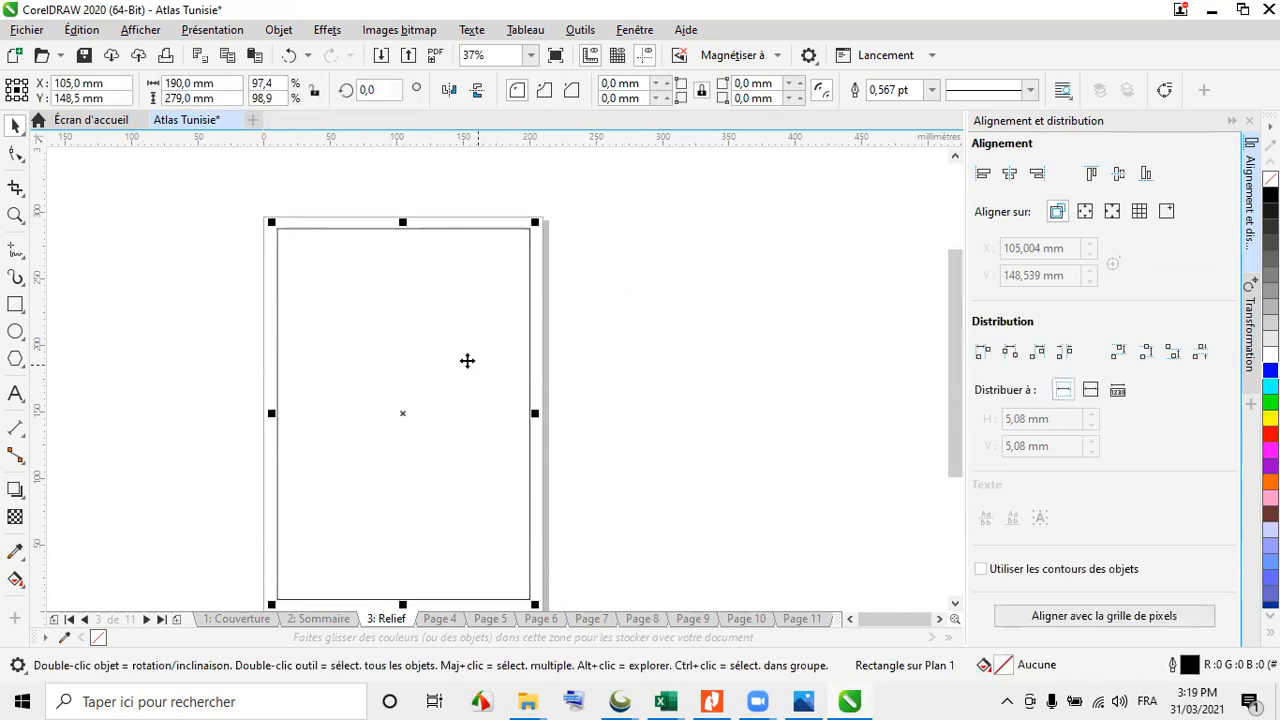
Check the frame's lock option without applying it, shift the unlocked frame off centre and recentre it on the page
click(643, 330)
right_click(443, 326)
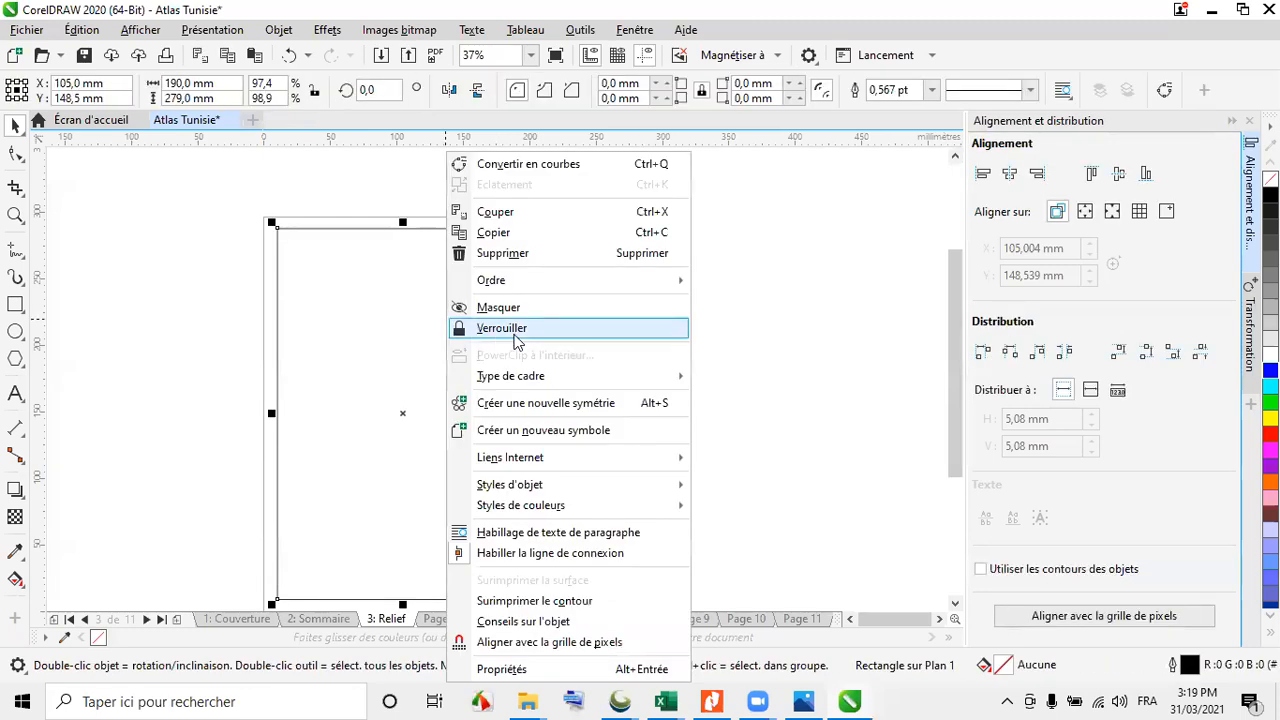
click(207, 289)
drag(394, 301, 362, 328)
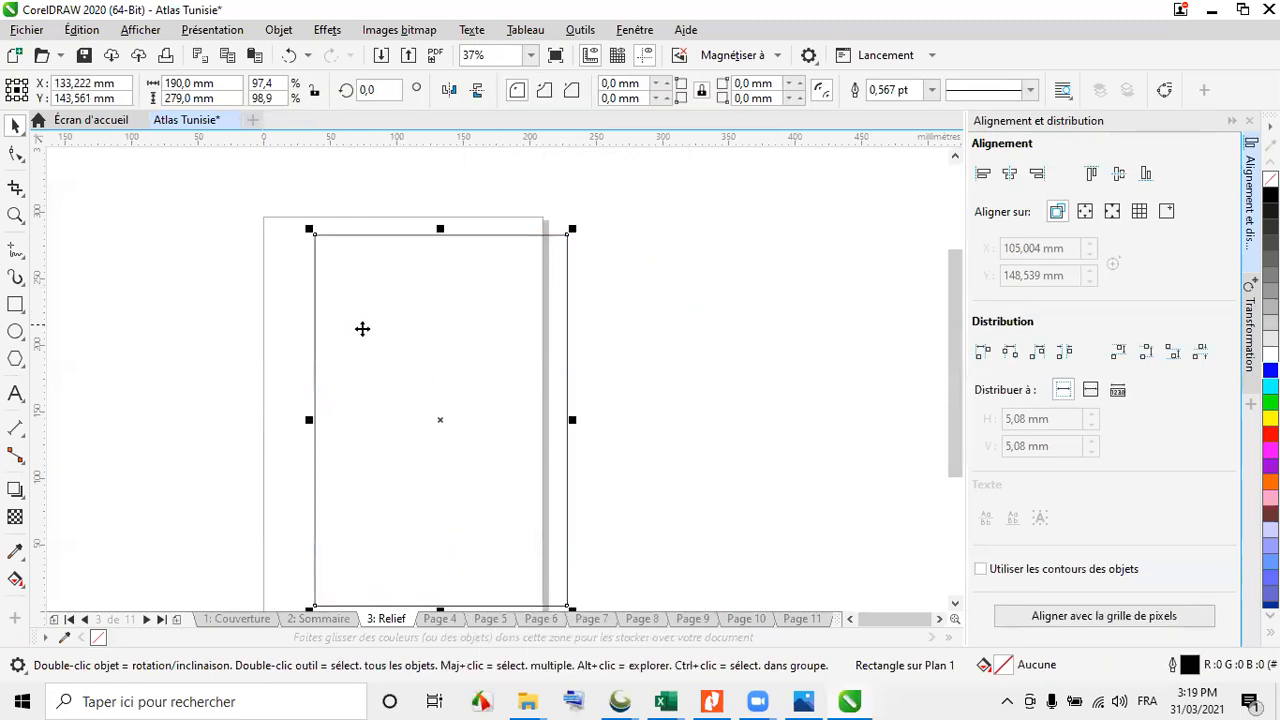
key(p)
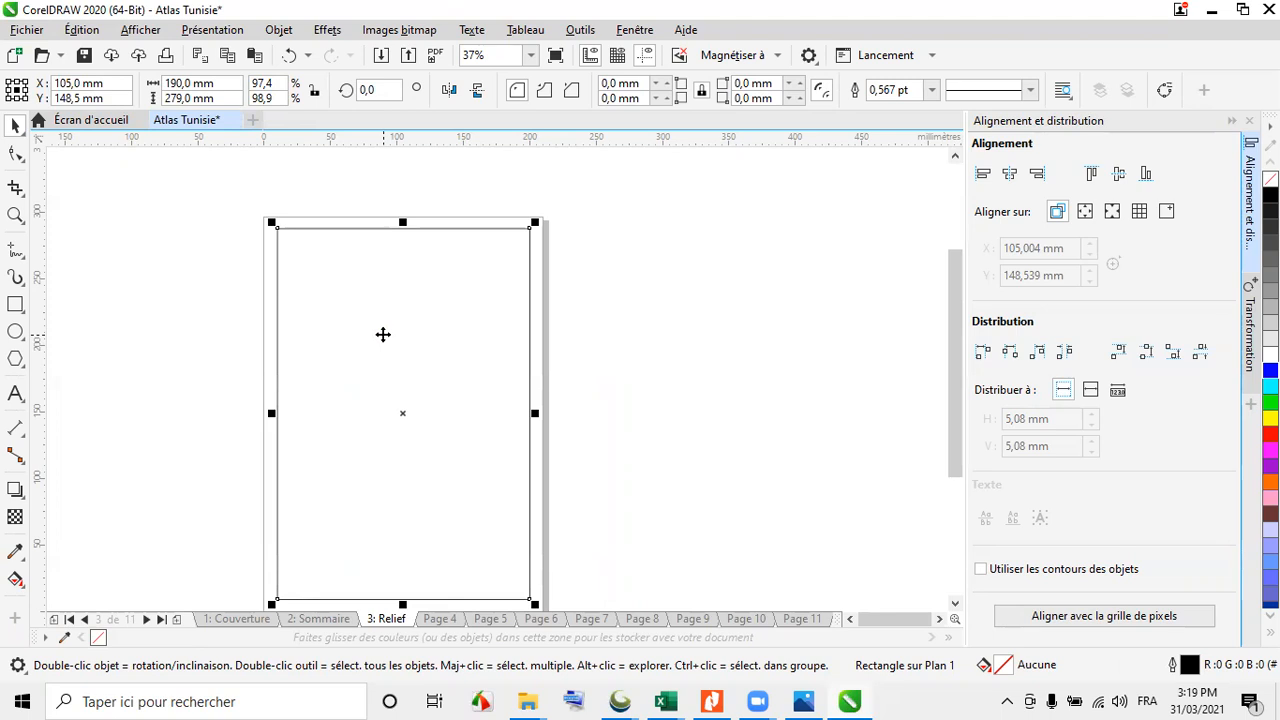
Draw a looping freehand curve about 522 by 169 mm across the page and delete it
click(23, 258)
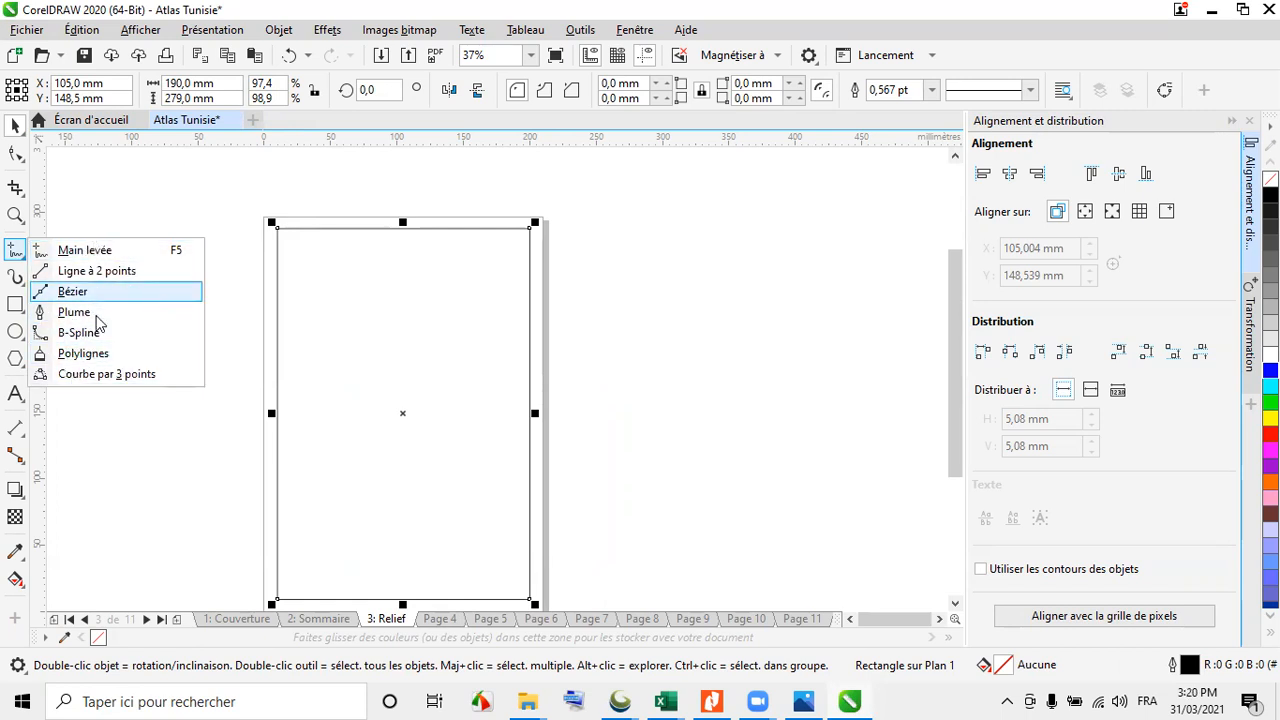
click(84, 251)
mouse_move(148, 347)
mouse_down()
mouse_move(316, 388)
mouse_move(666, 343)
mouse_move(568, 449)
mouse_move(263, 329)
mouse_move(194, 353)
mouse_up()
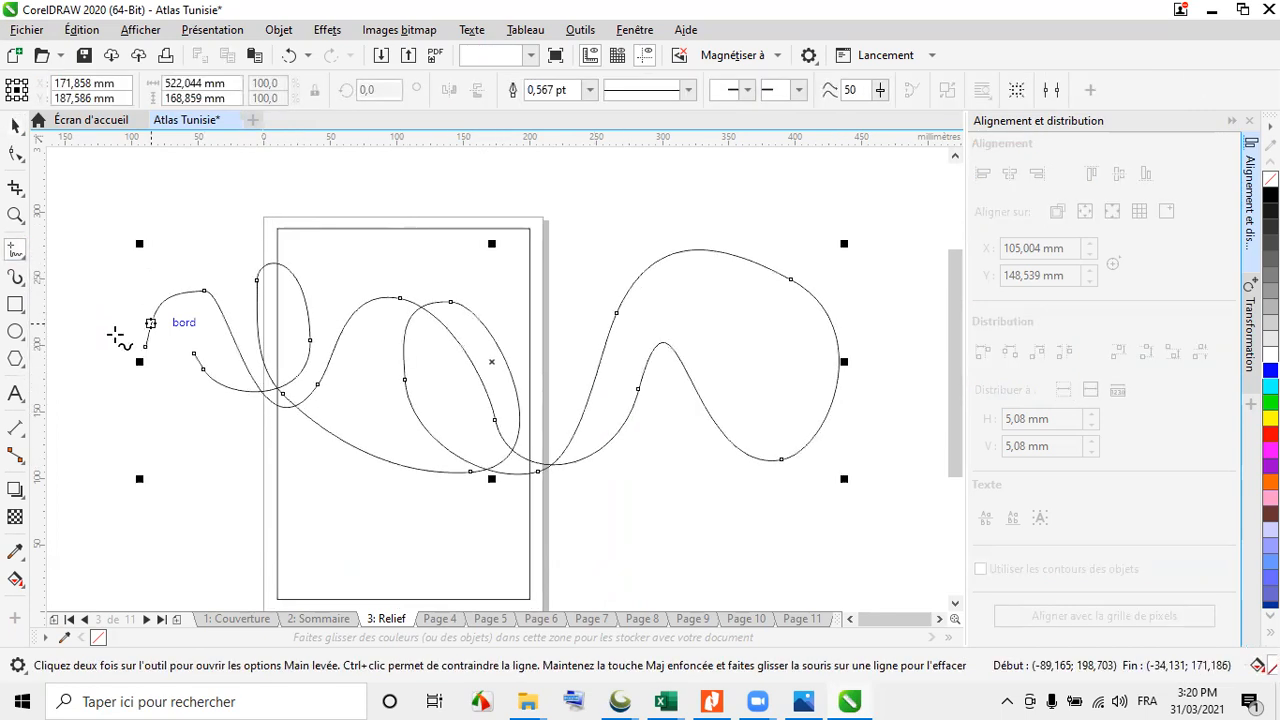
click(15, 128)
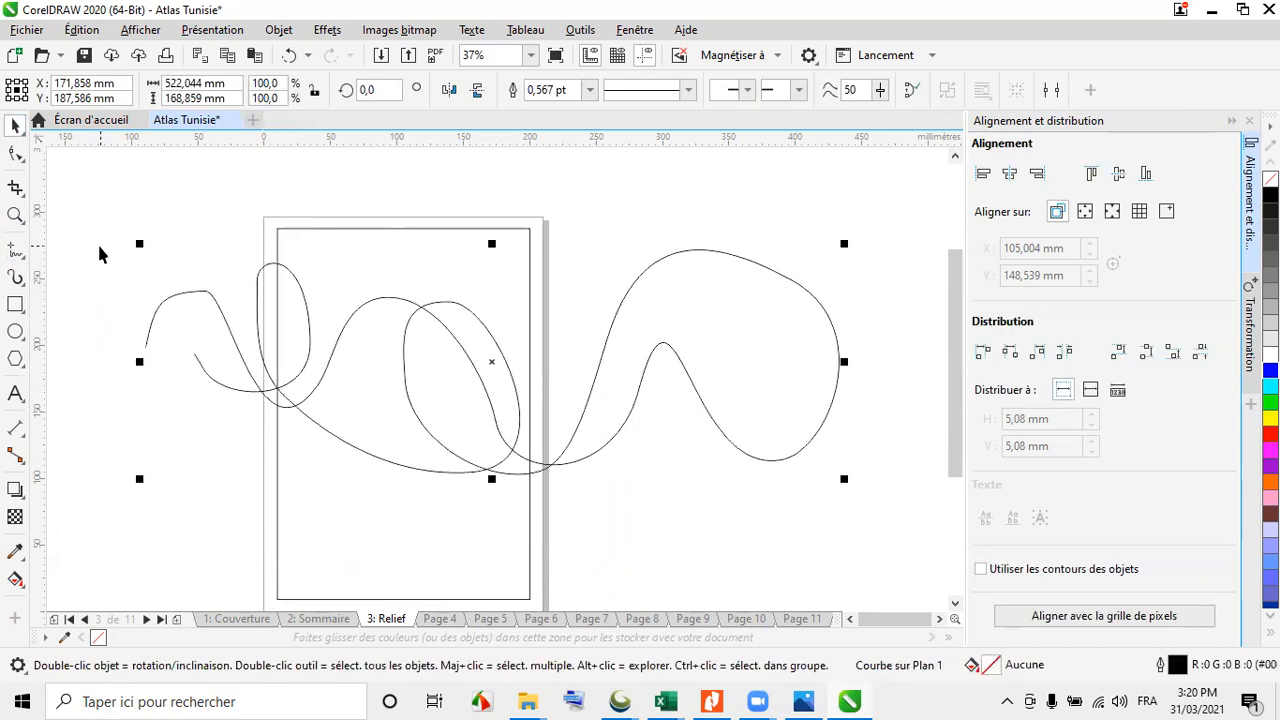
key(Delete)
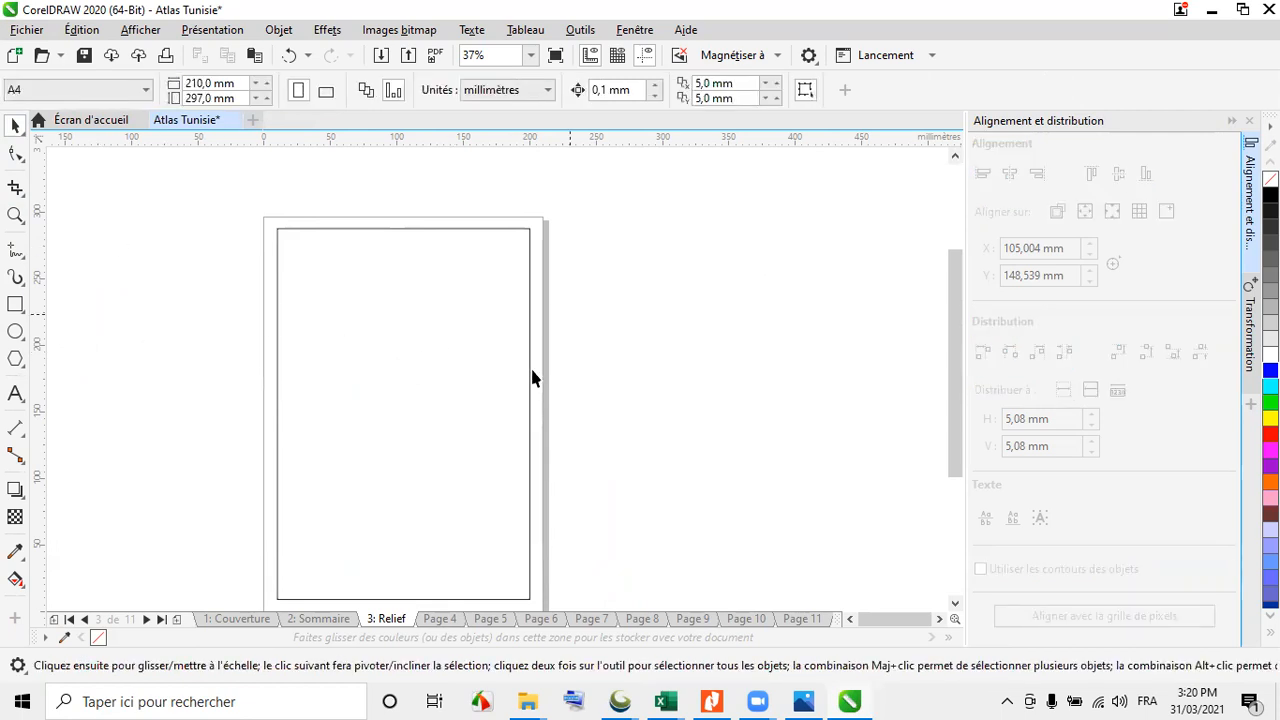
Draw a ten-point zigzag of straight Bézier segments across the page and delete it
click(24, 259)
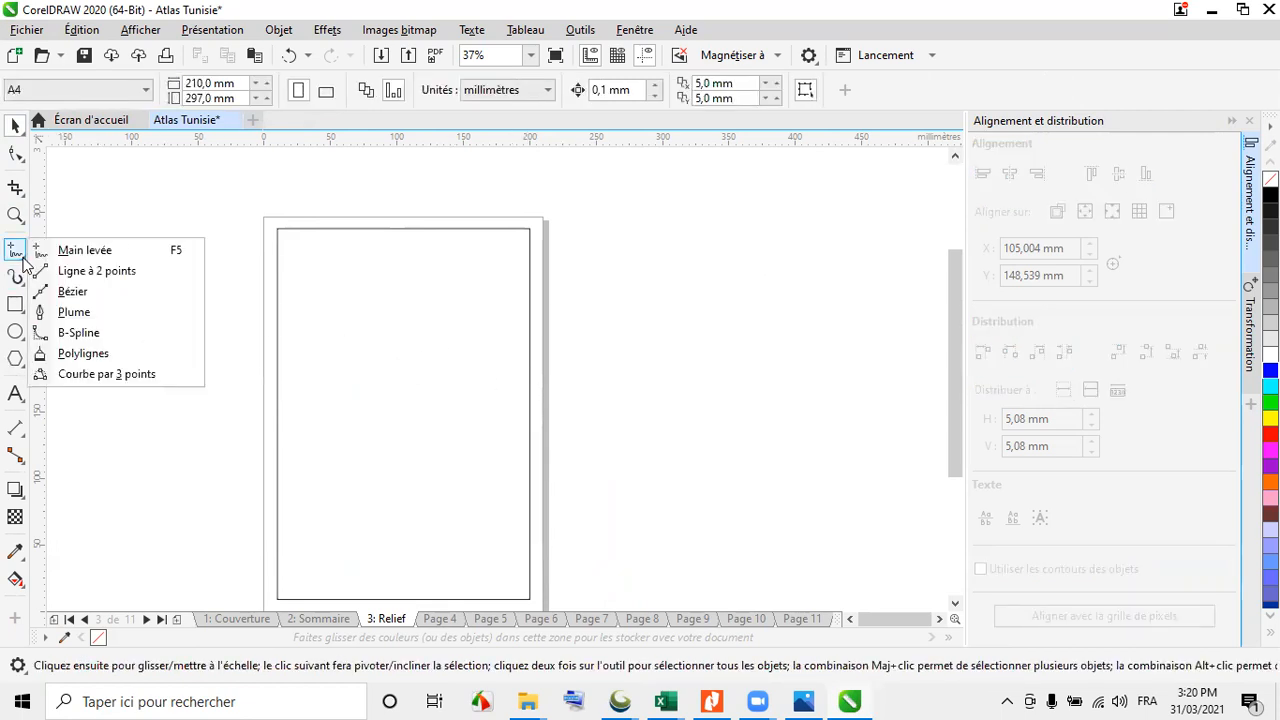
click(78, 291)
click(123, 321)
click(182, 297)
click(217, 392)
click(289, 357)
click(345, 301)
click(445, 346)
click(512, 422)
click(597, 361)
click(662, 306)
click(693, 299)
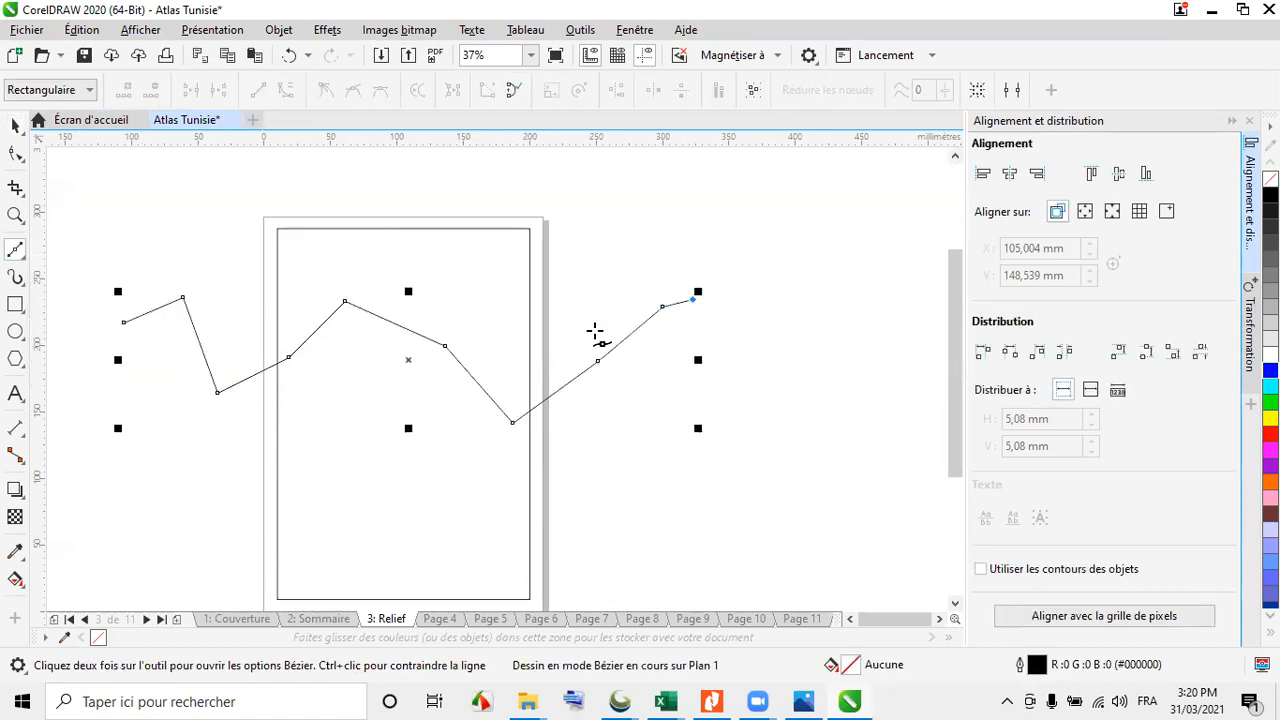
click(15, 125)
key(Delete)
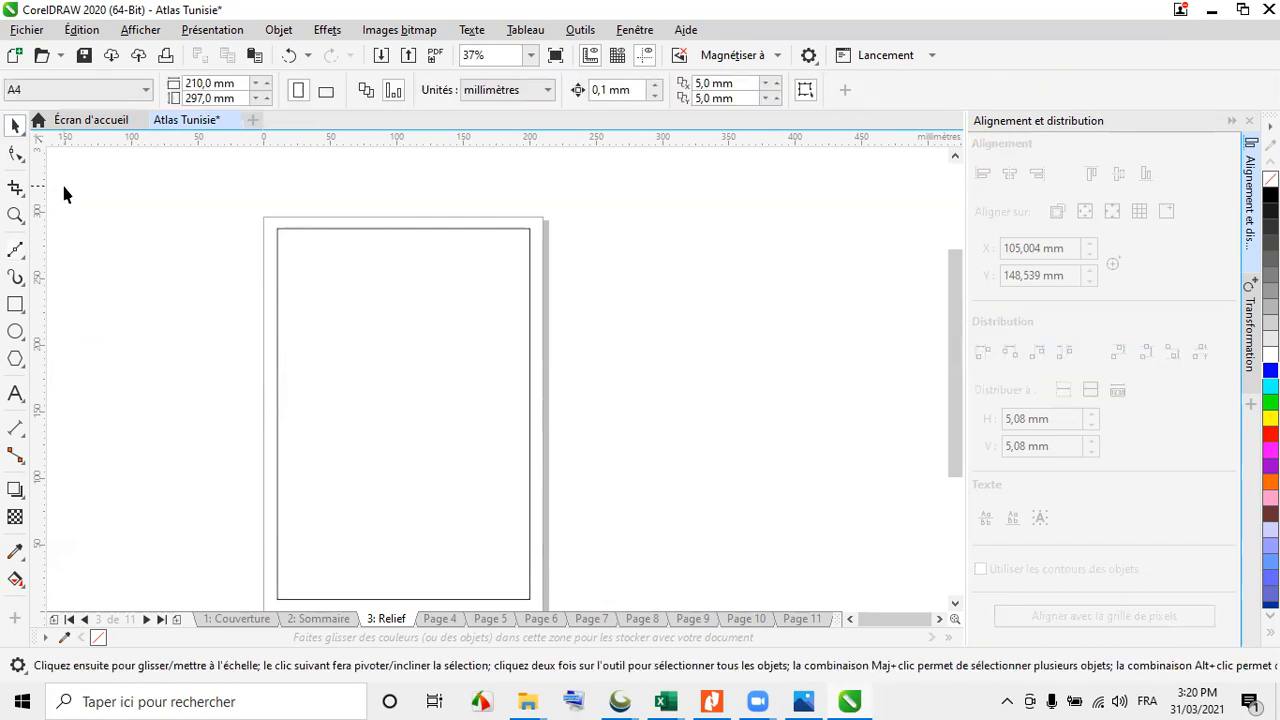
Draw a smooth open Bézier curve about 268 mm wide and 123 mm high, running across the frame's upper part and back
click(15, 249)
scroll(160, 270, up, 2)
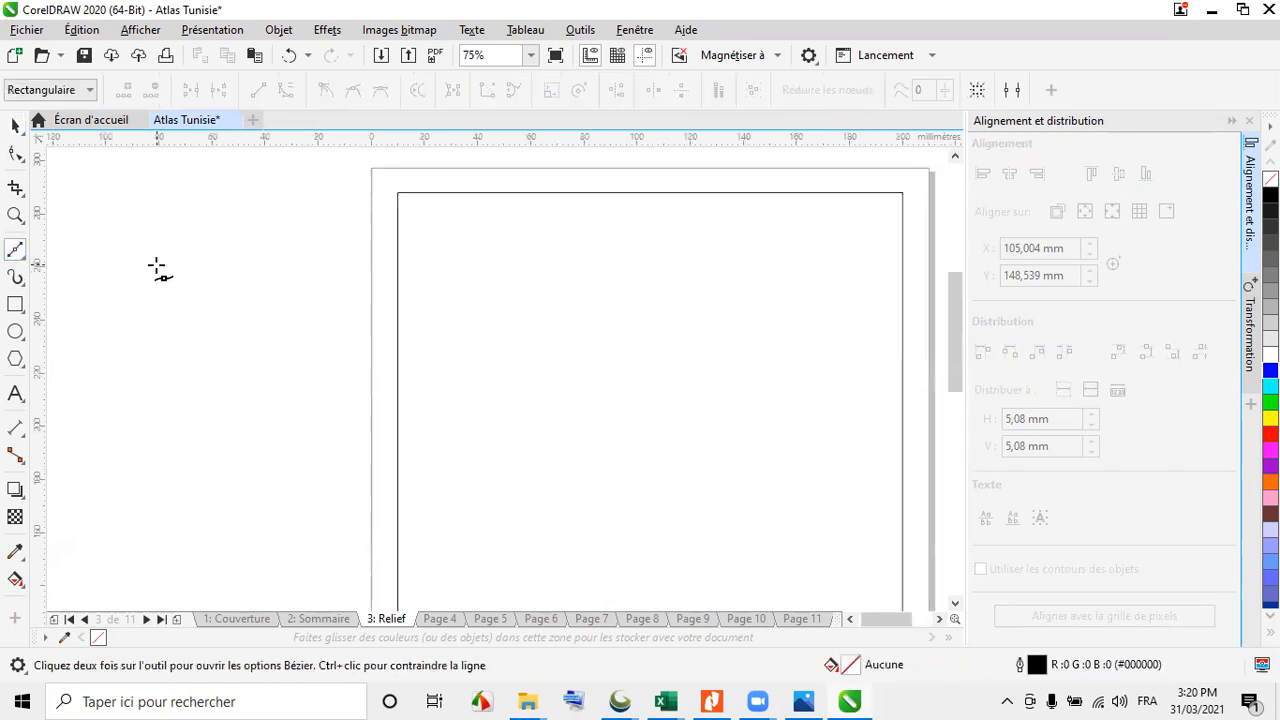
scroll(177, 272, down, 1)
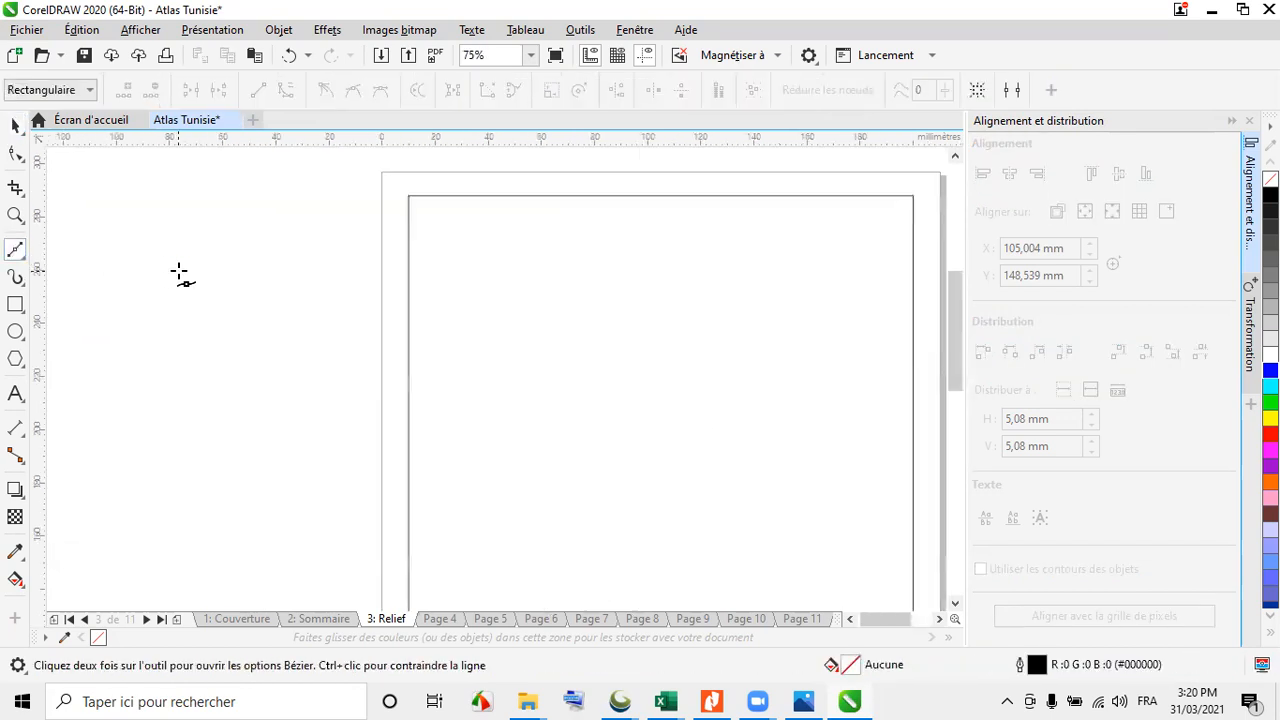
click(140, 352)
drag(260, 281, 335, 299)
key(space)
drag(371, 252, 530, 212)
drag(571, 203, 863, 342)
drag(725, 383, 591, 428)
drag(475, 492, 415, 492)
drag(300, 437, 249, 416)
drag(145, 460, 158, 463)
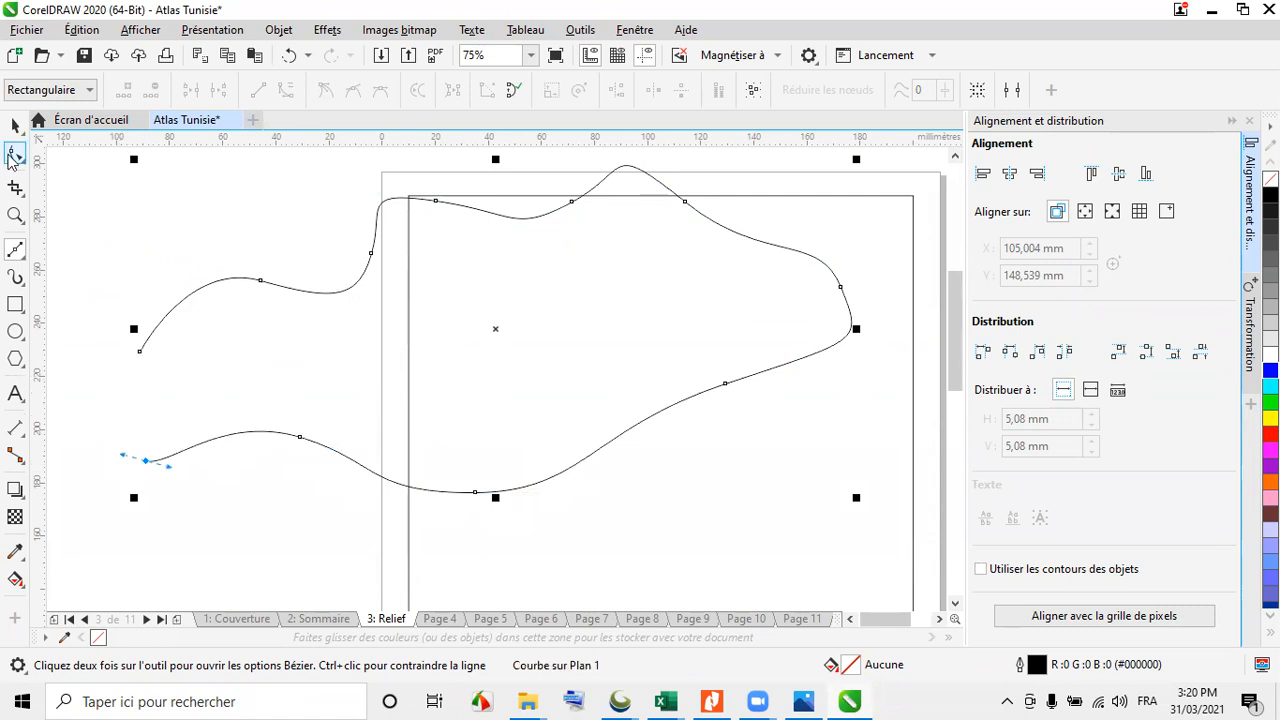
Try blue as the curve's outline colour and change it to red, keeping the curve selected
click(16, 126)
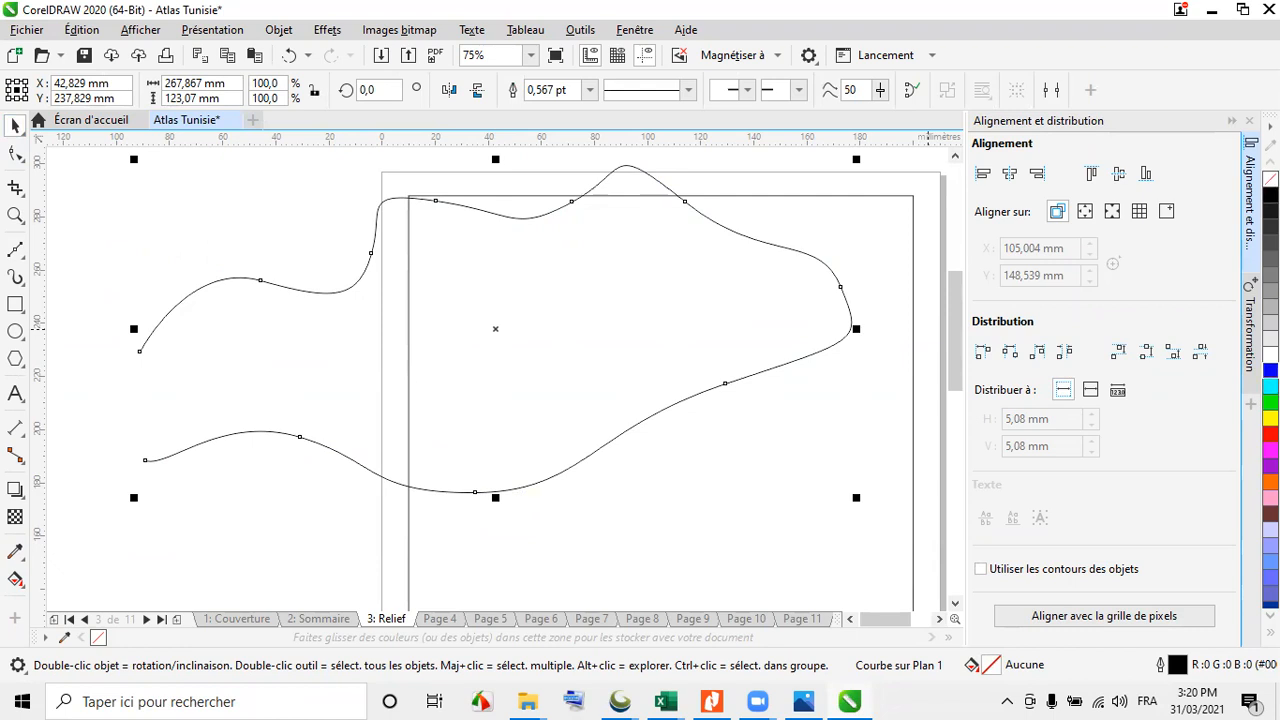
right_click(1270, 370)
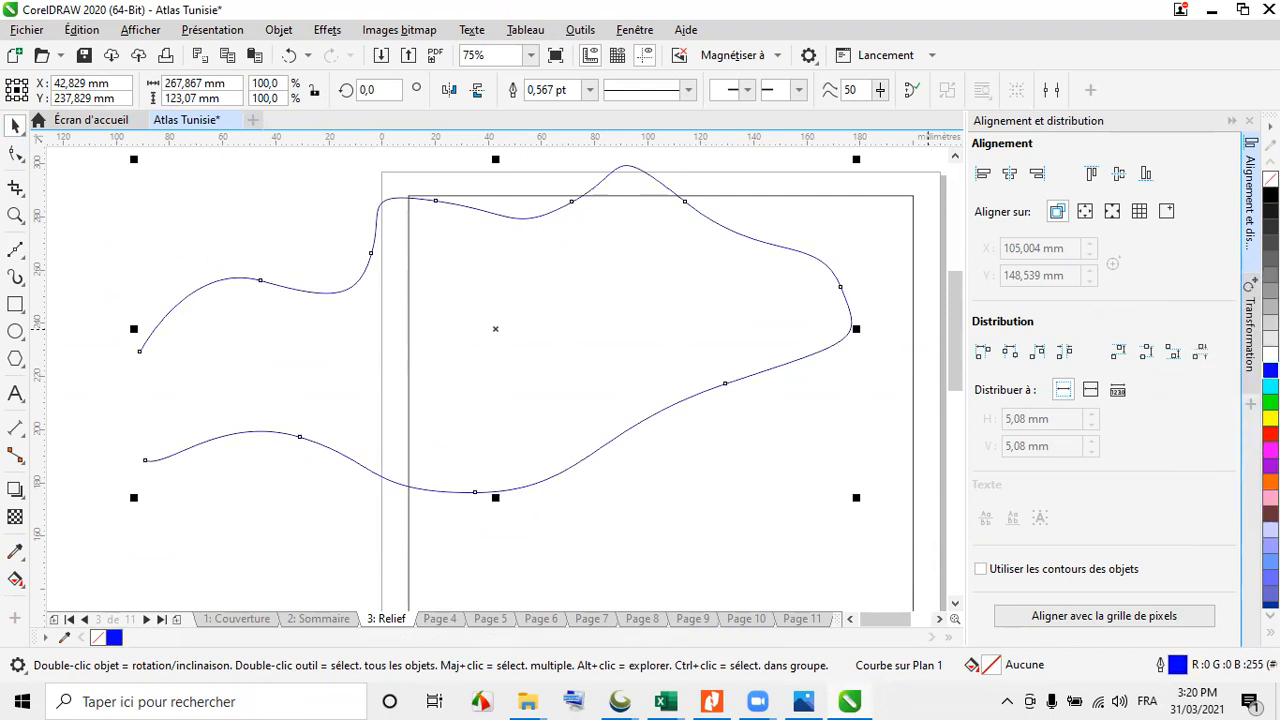
right_click(1270, 432)
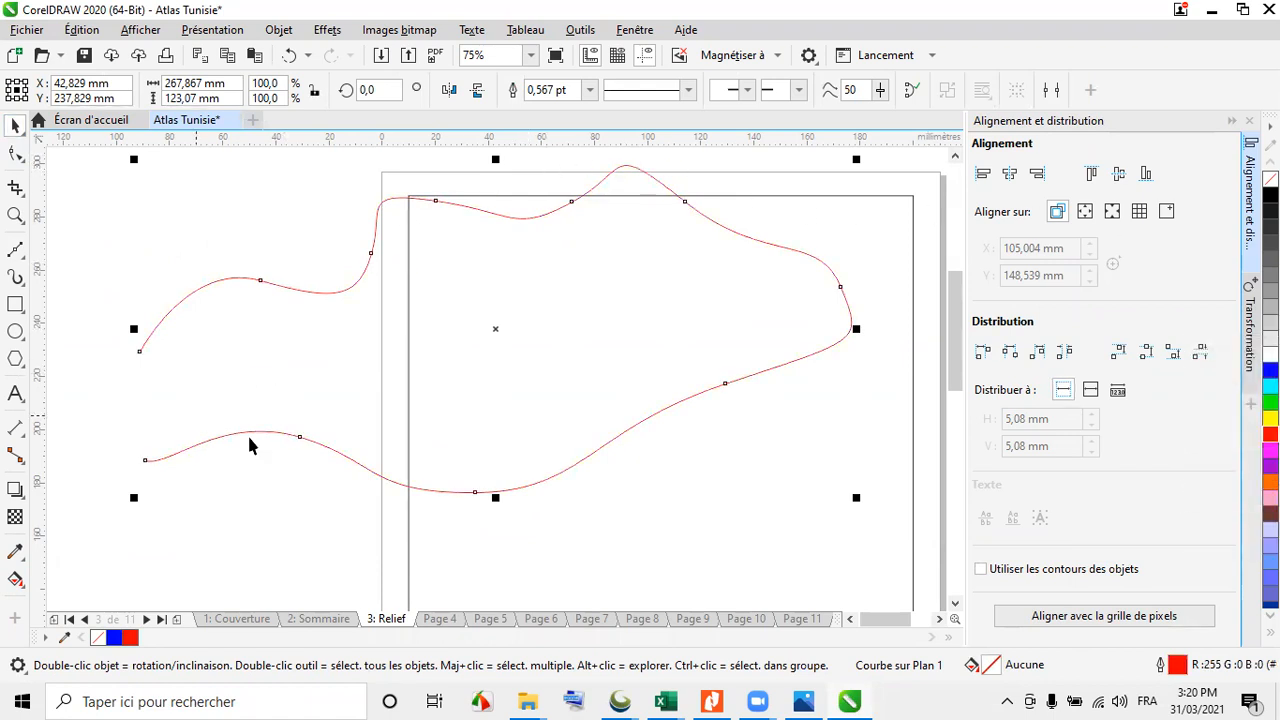
click(234, 228)
click(327, 293)
Try outline widths of 4 pt, 1 pt and 12 pt on the red curve
click(590, 90)
click(578, 221)
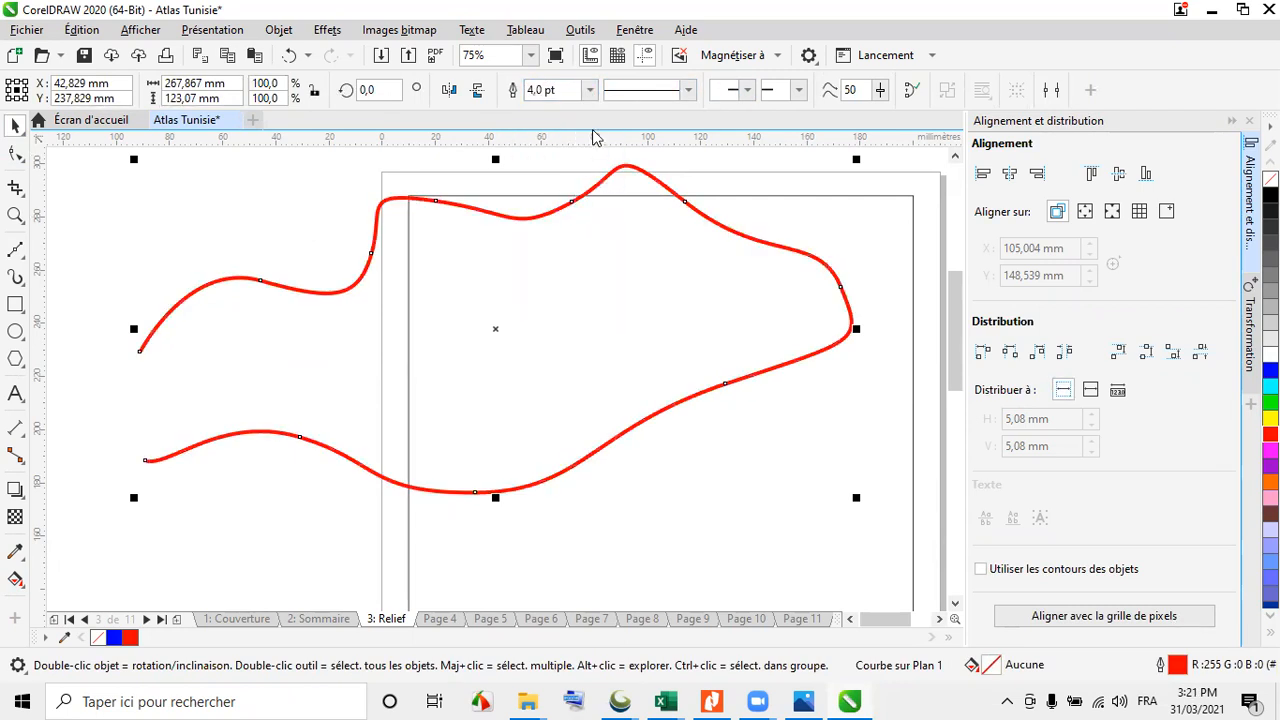
click(590, 90)
click(555, 163)
click(592, 90)
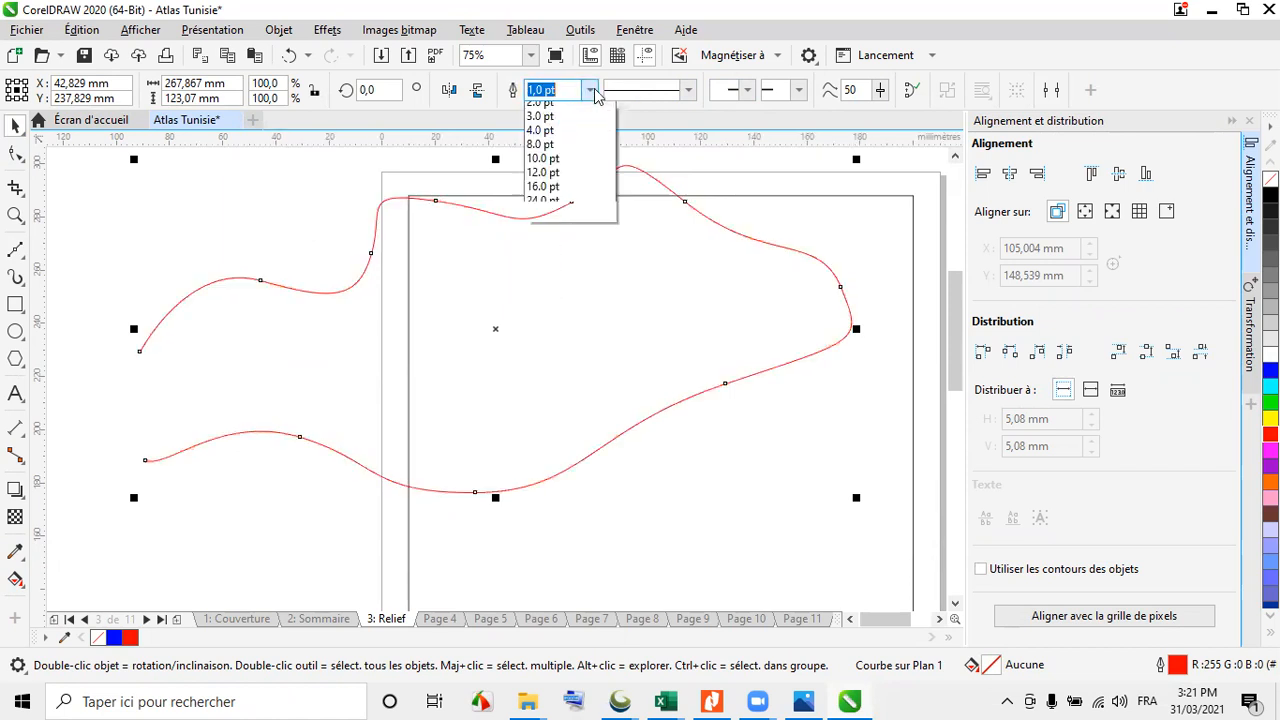
click(575, 262)
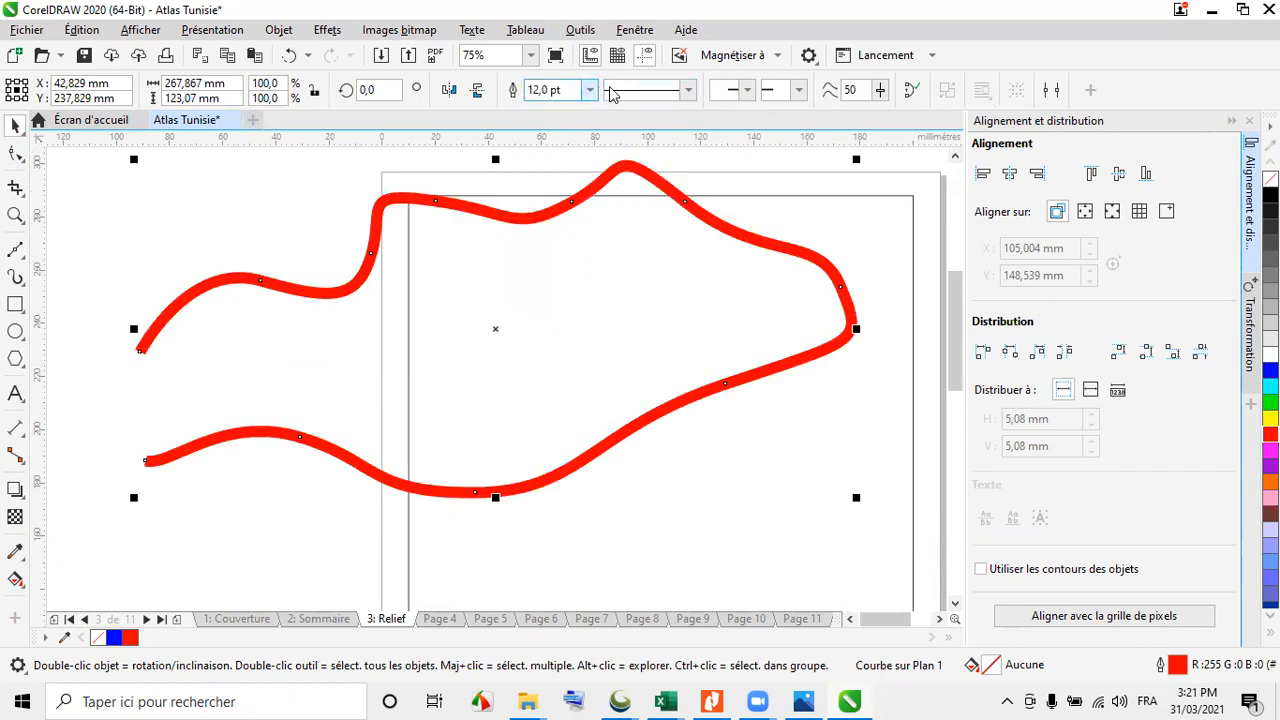
Set the red curve's outline width to 1.5 pt
click(688, 90)
click(590, 90)
click(590, 90)
click(545, 180)
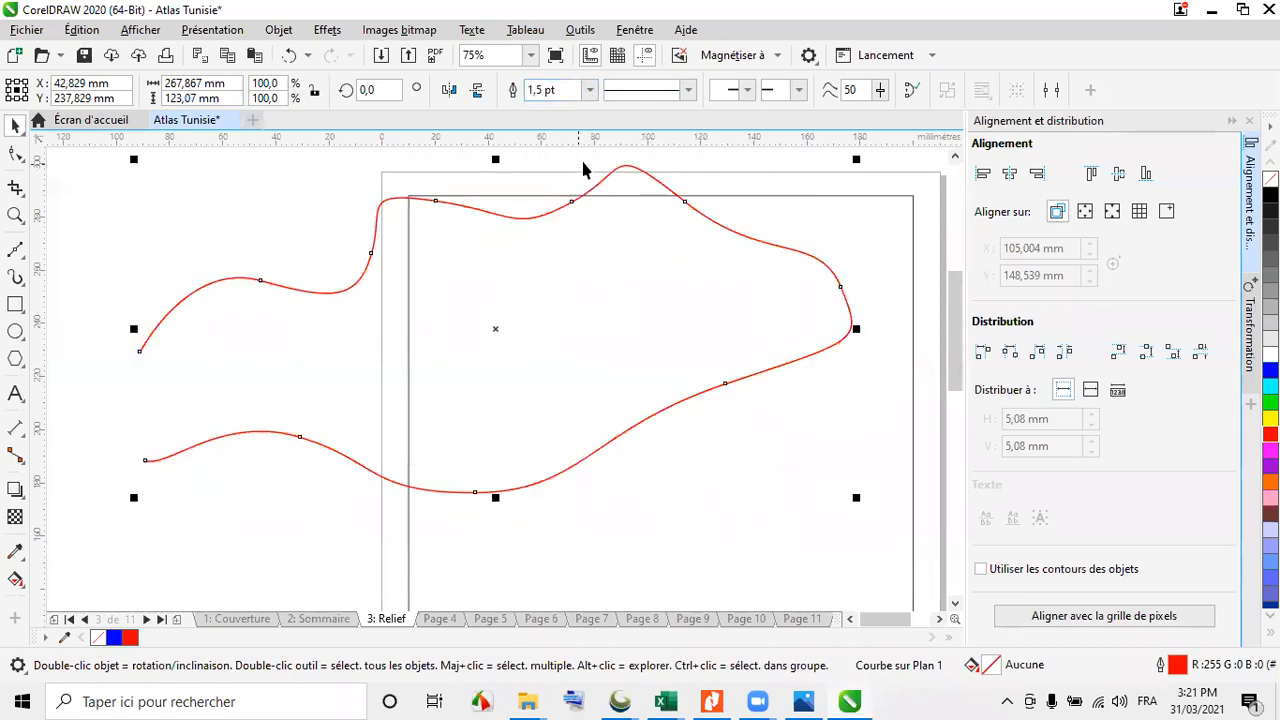
Try several dashed line styles on the red curve, ending with a short-dash pattern, and deselect it
click(688, 90)
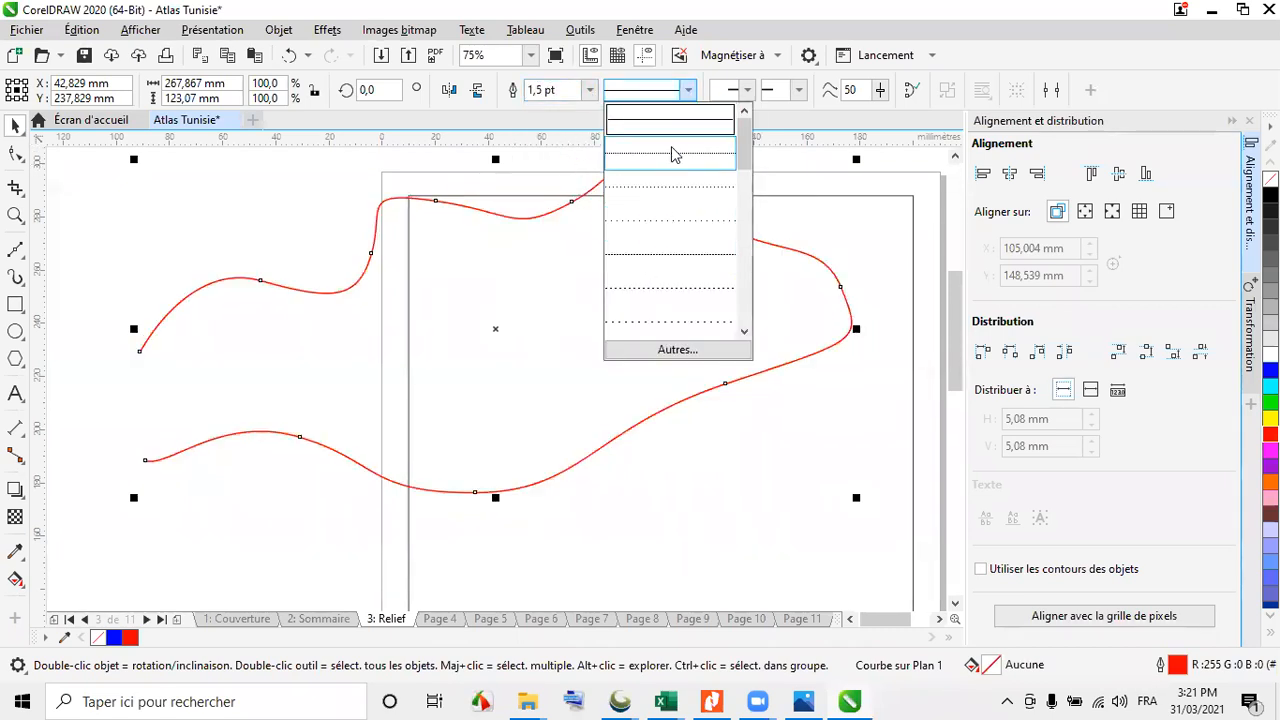
drag(744, 140, 745, 178)
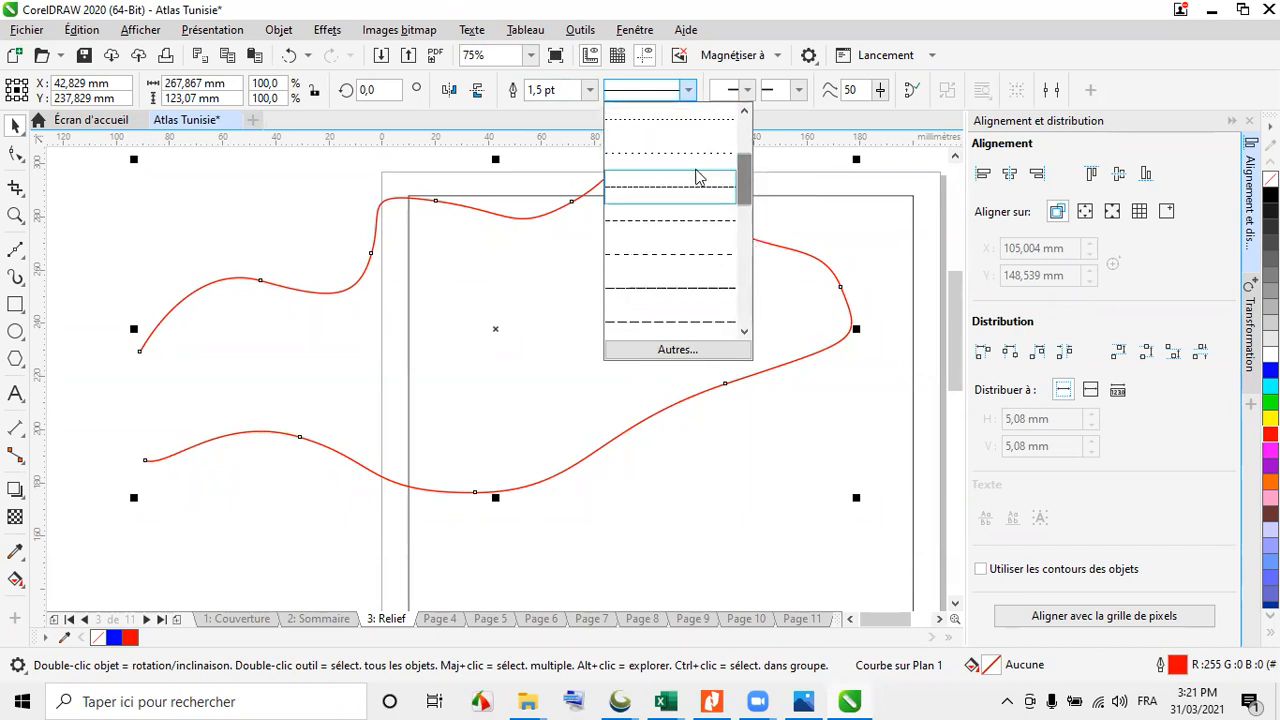
click(686, 222)
click(688, 92)
click(679, 237)
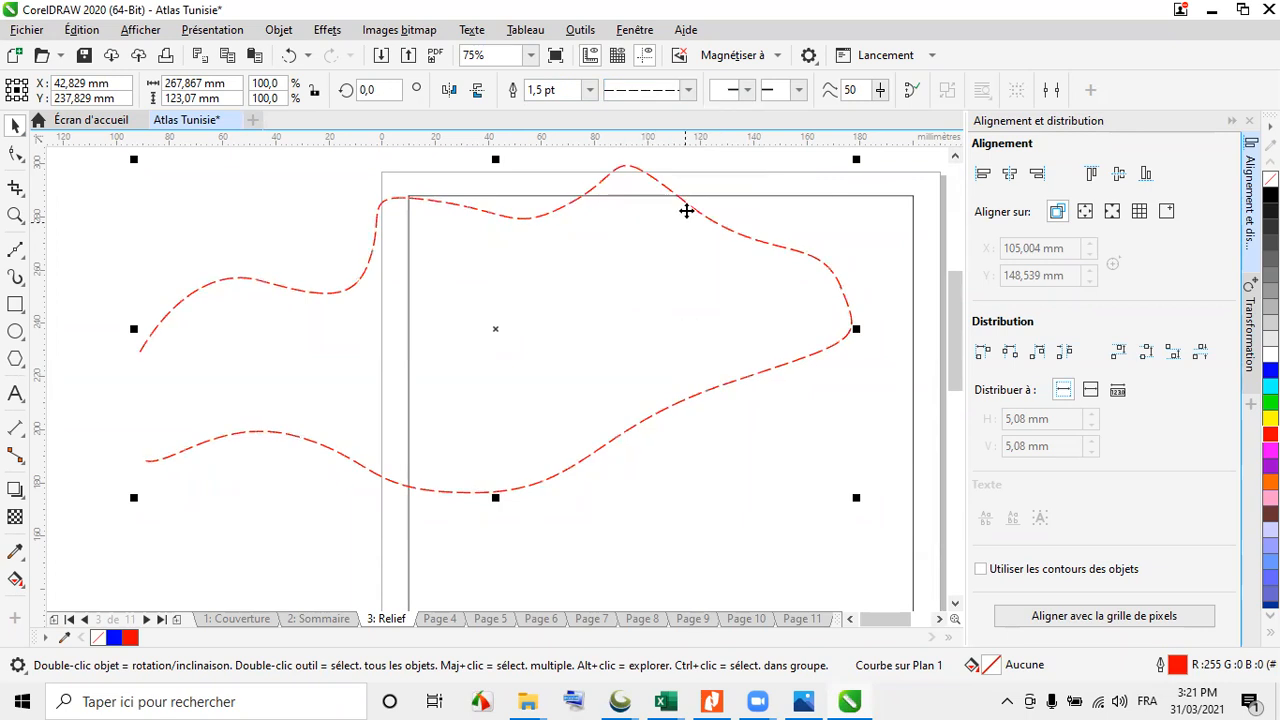
click(688, 92)
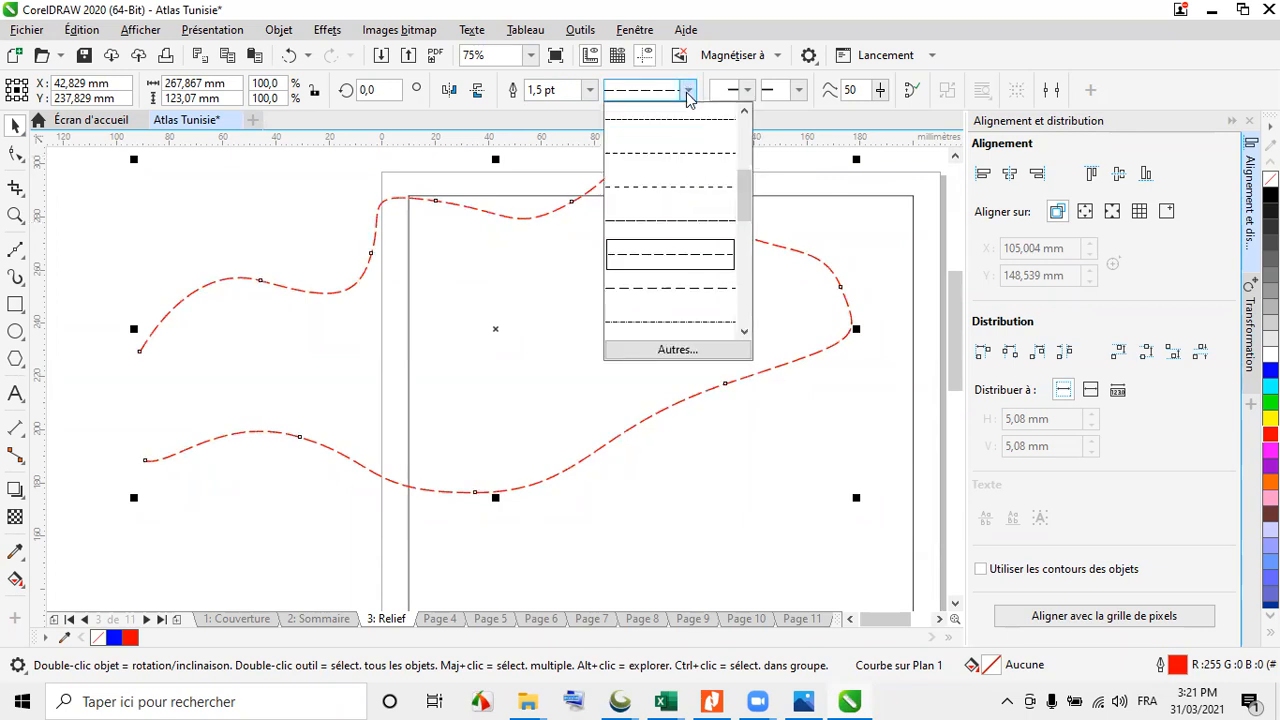
click(680, 162)
click(236, 245)
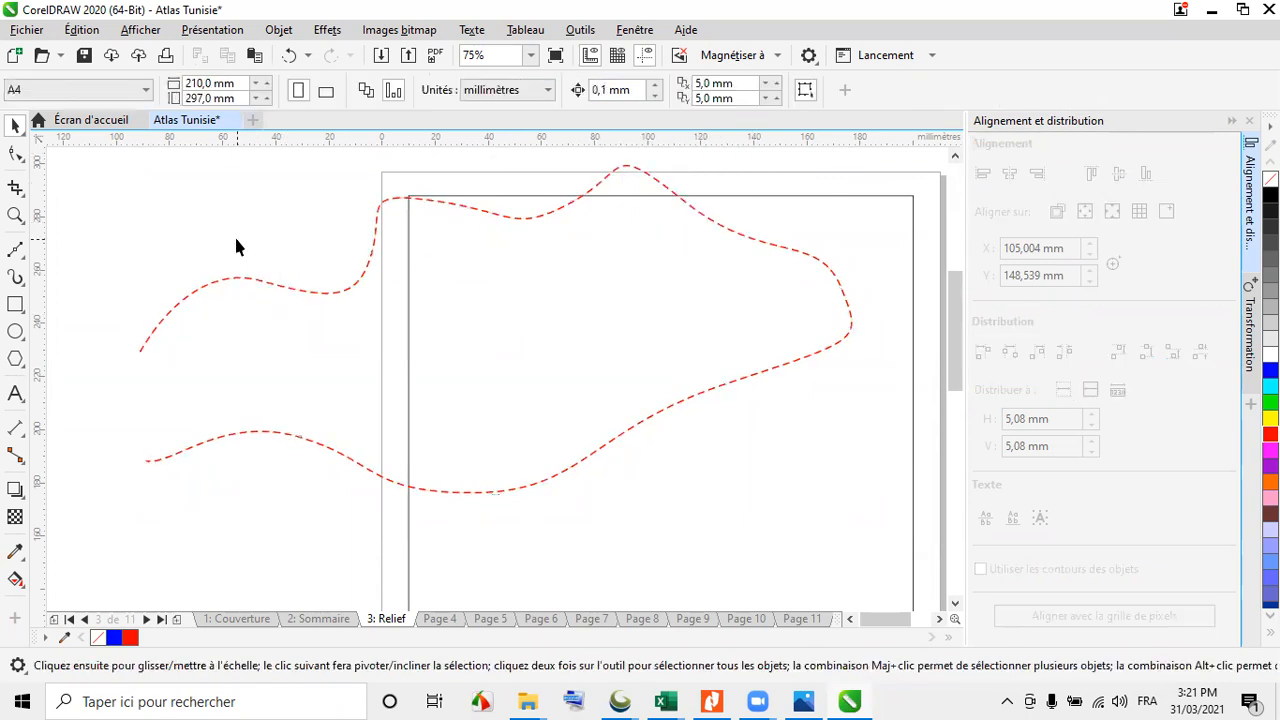
Select the dashed red curve and delete it
click(310, 294)
key(Delete)
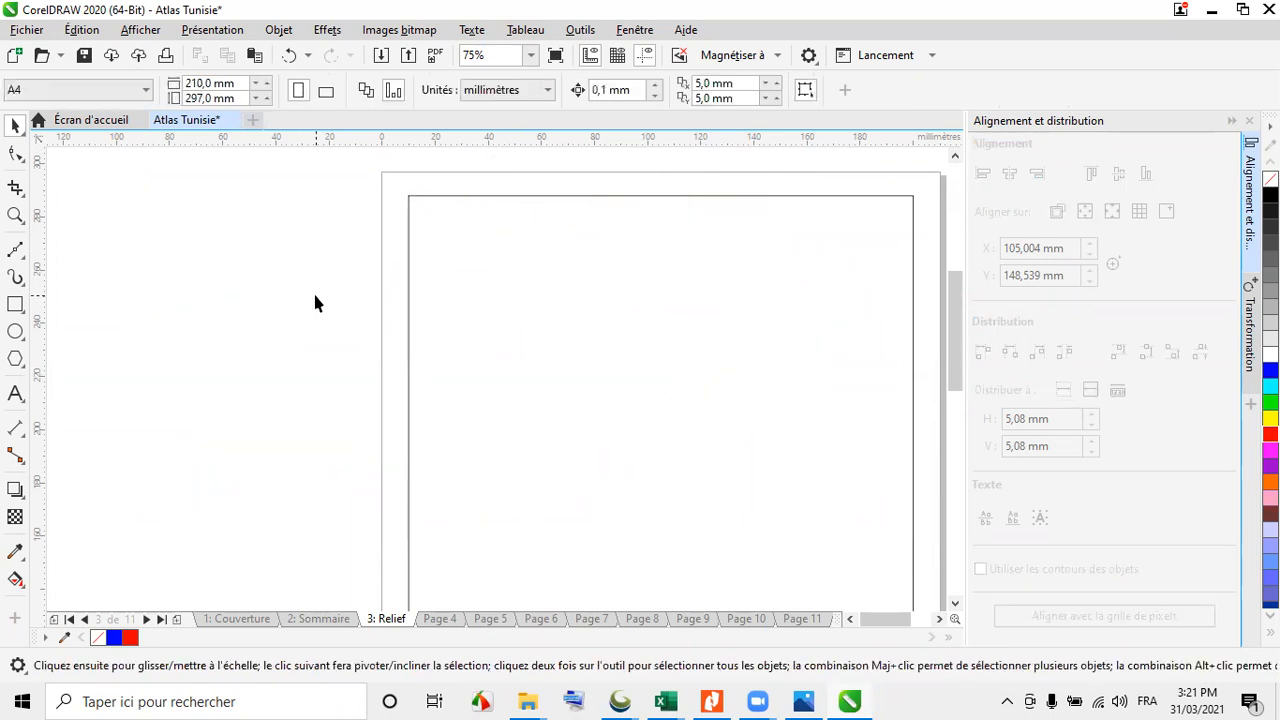
Draw a rising straight line beside the page's left edge, about 48 mm wide and 20 mm high, and select it
click(15, 250)
click(198, 333)
click(326, 281)
click(15, 125)
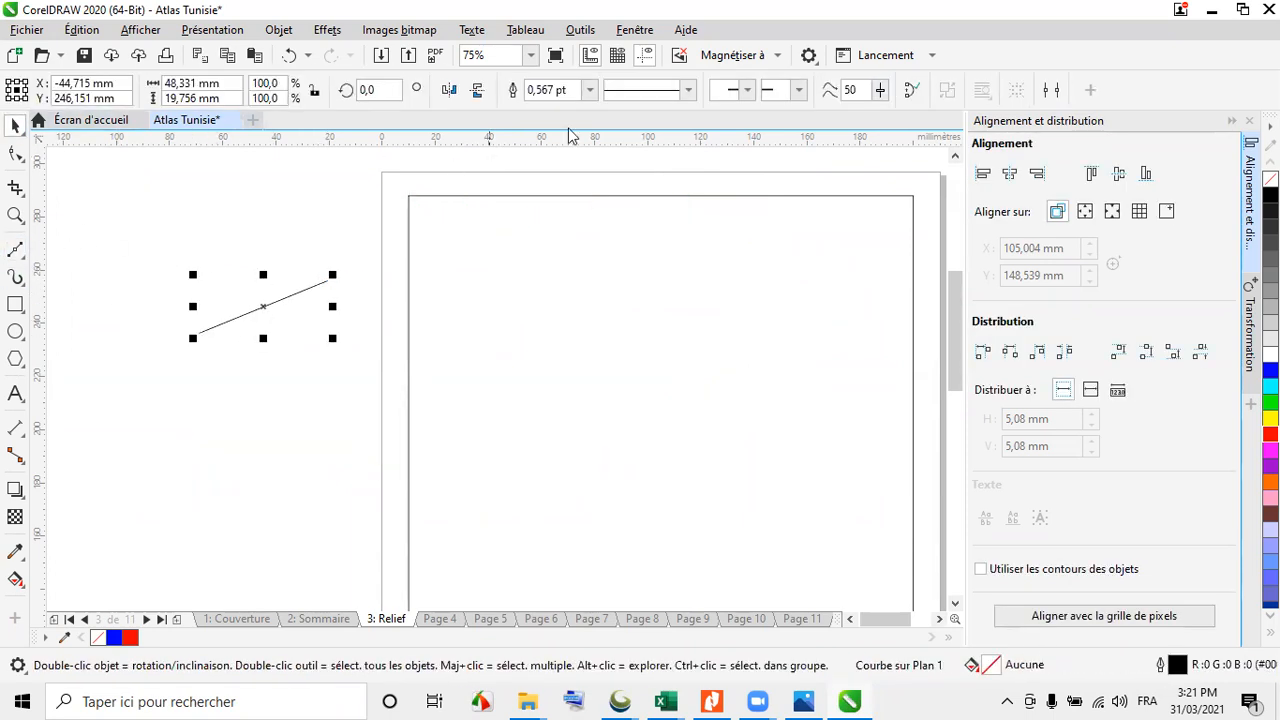
Add a filled arrowhead to the start and the end of the straight line
click(735, 94)
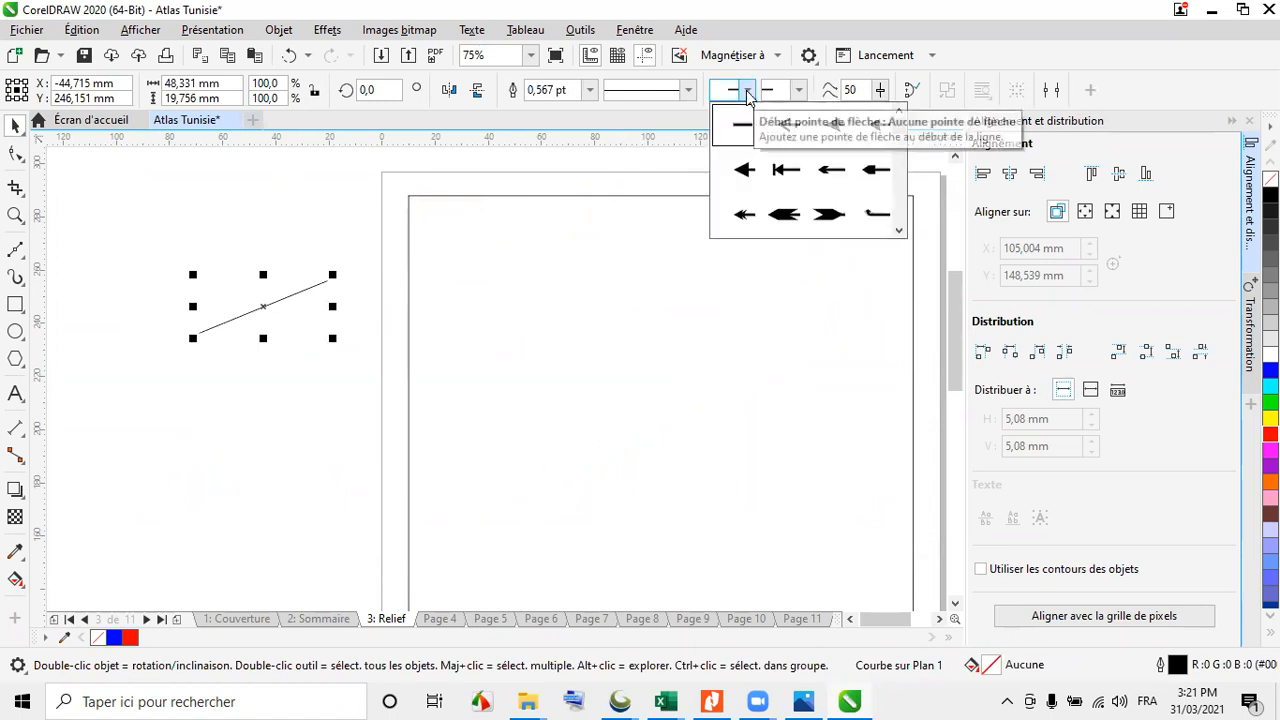
mouse_move(899, 133)
mouse_down()
mouse_move(903, 216)
mouse_move(903, 127)
mouse_up()
click(838, 130)
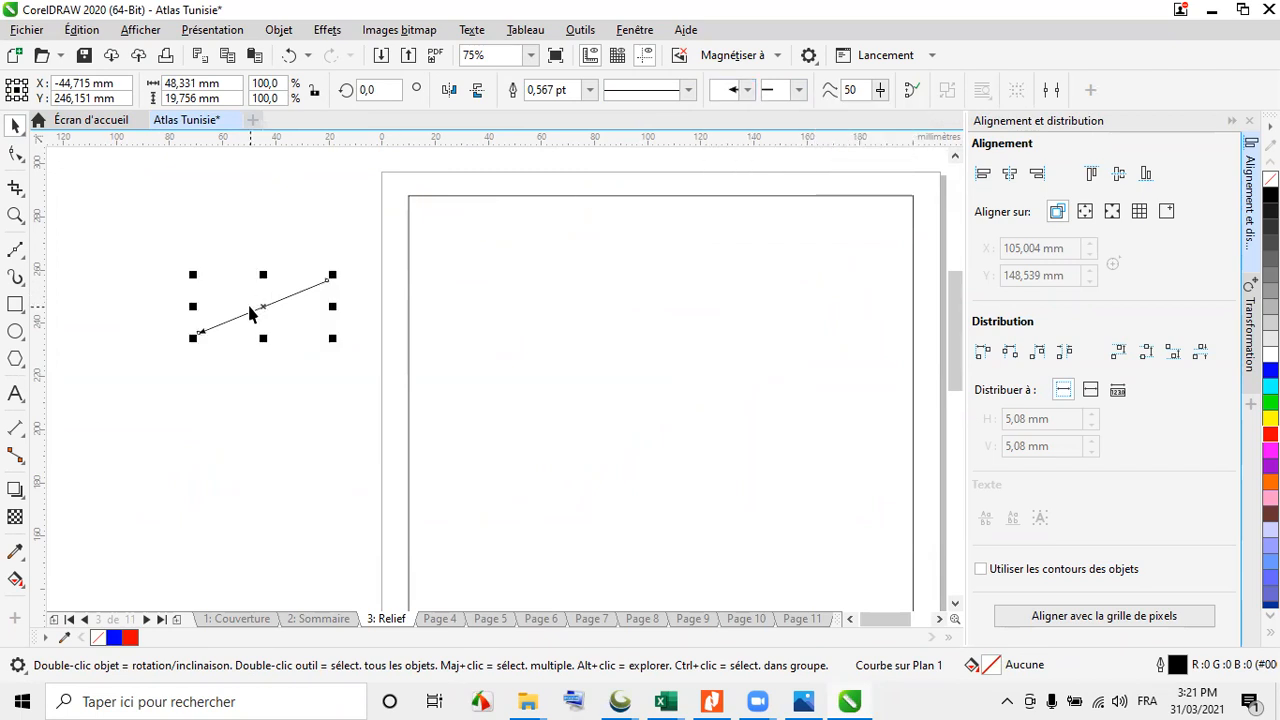
scroll(250, 313, up, 2)
click(798, 90)
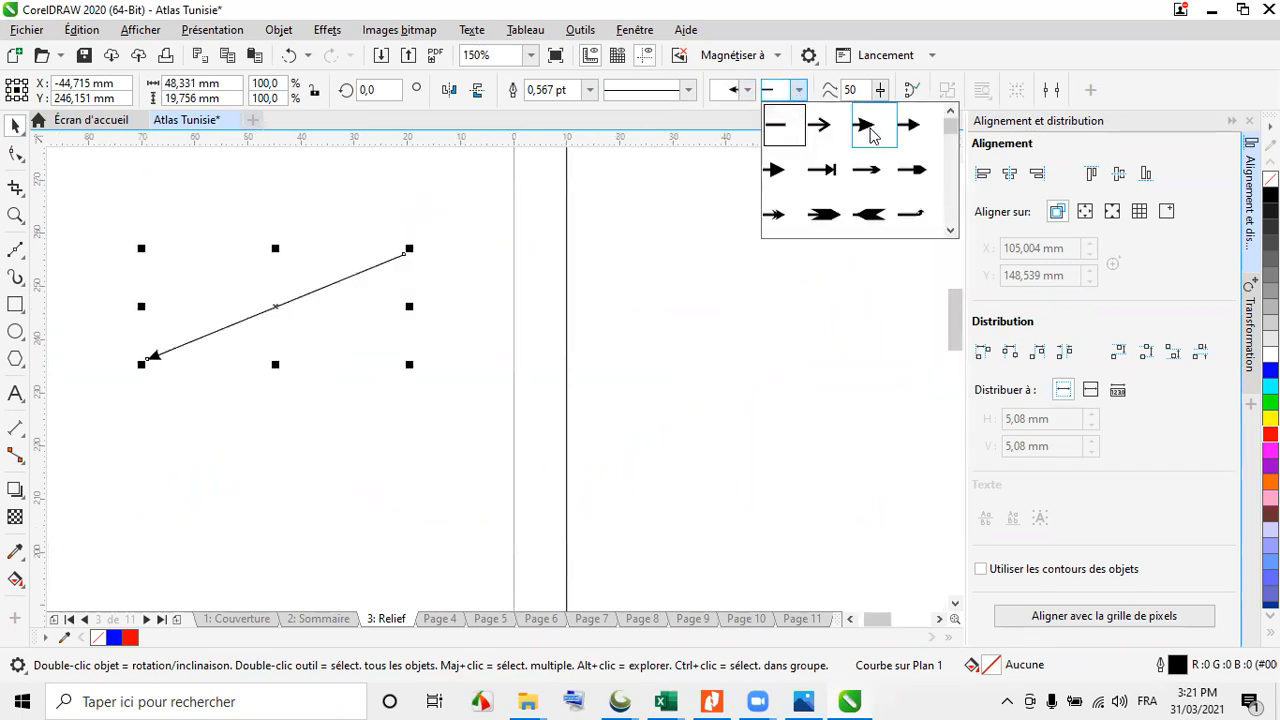
click(866, 128)
Change the arrowheads at both ends of the line to the style with a bar at the tip
click(768, 90)
click(810, 180)
click(735, 90)
click(775, 176)
click(334, 263)
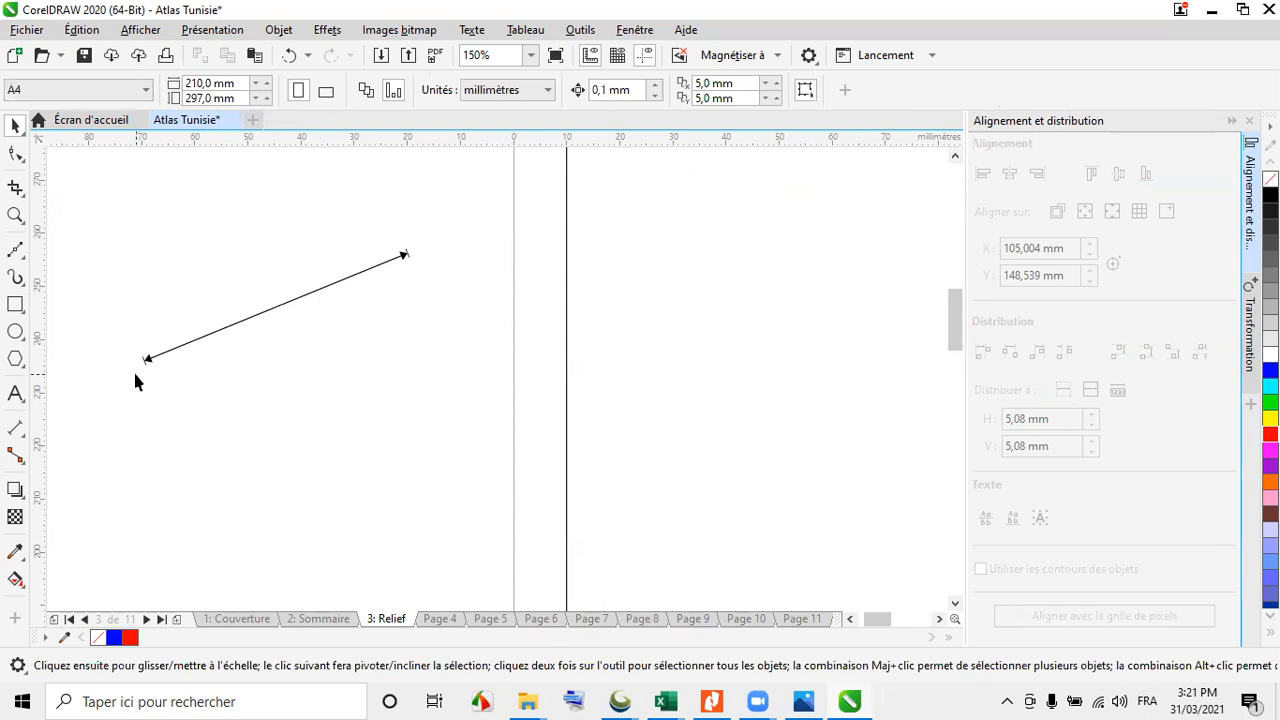
scroll(191, 388, up, 3)
scroll(187, 393, down, 3)
Add four nodes to the double-headed line with the Shape tool and move them to form a zigzag
click(272, 345)
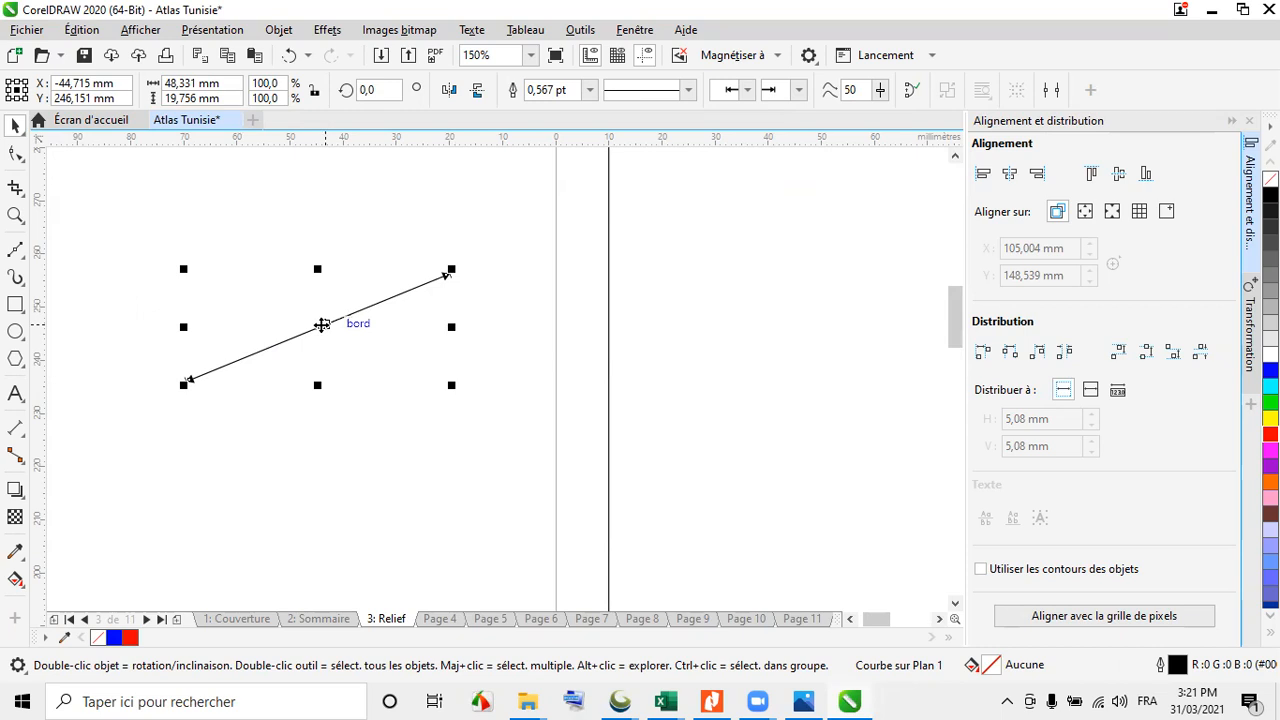
key(F10)
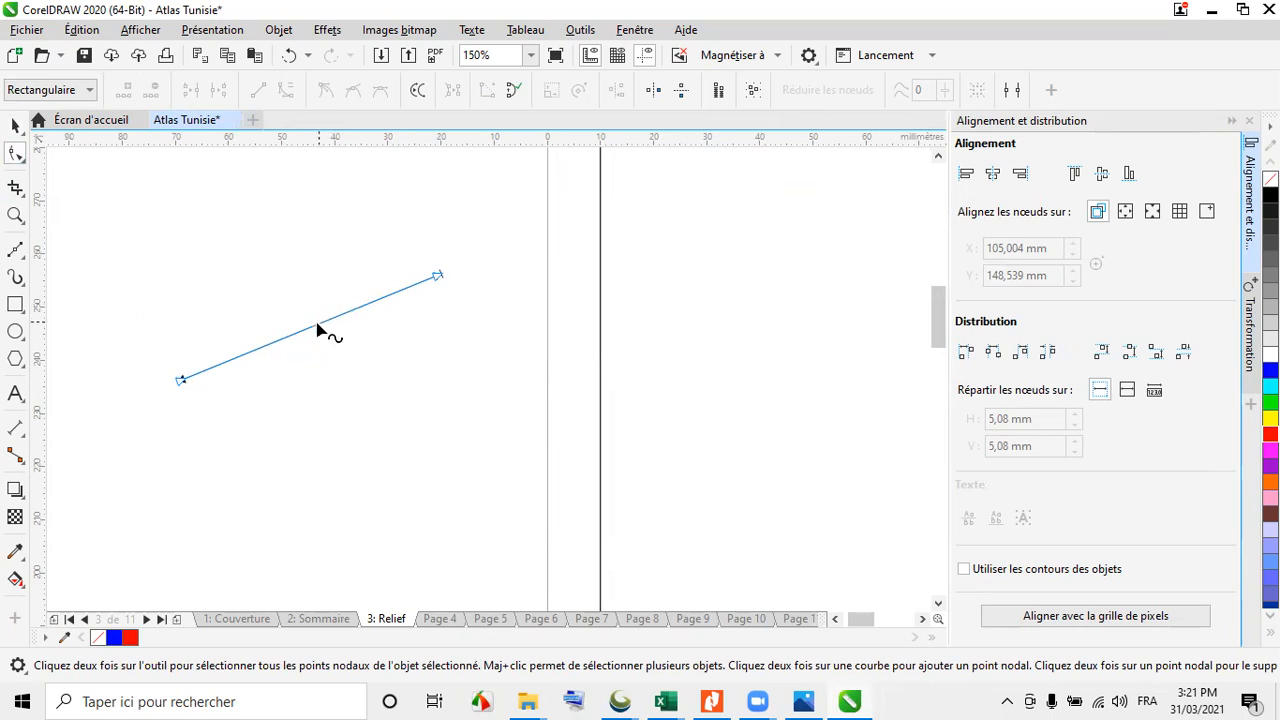
click(310, 330)
drag(310, 328, 252, 239)
drag(337, 262, 319, 362)
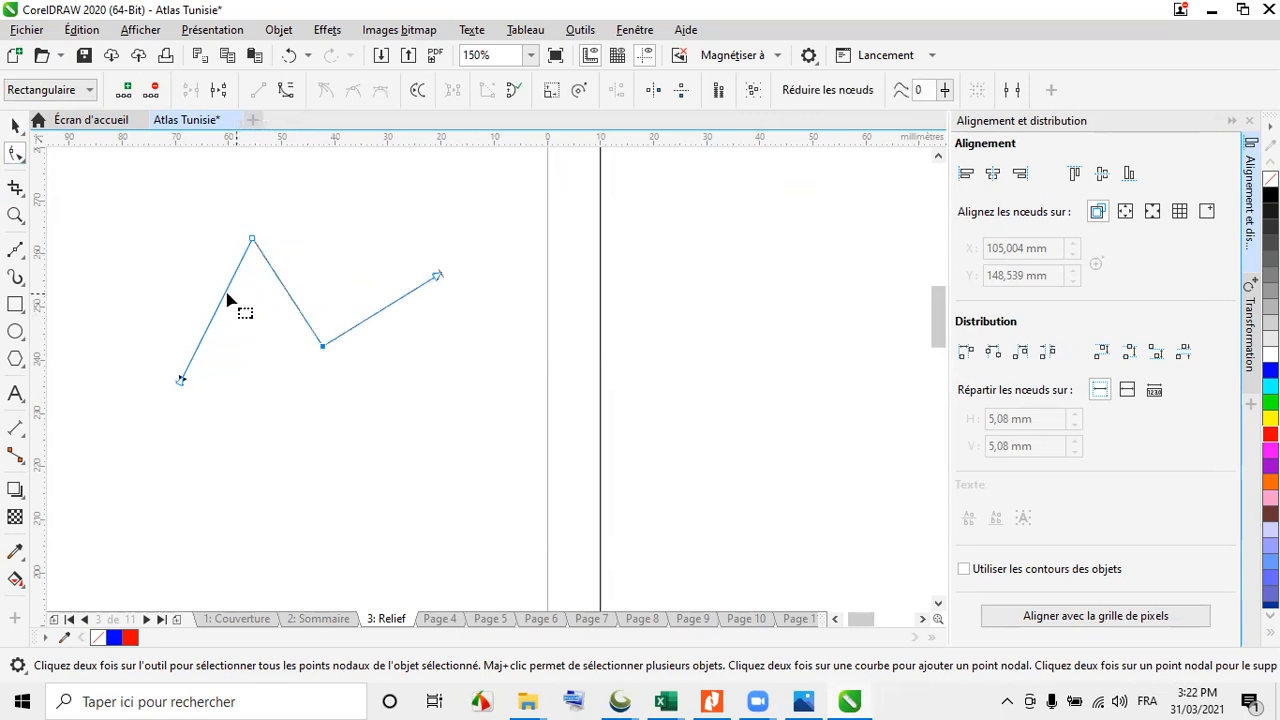
drag(223, 297, 125, 208)
drag(214, 240, 202, 306)
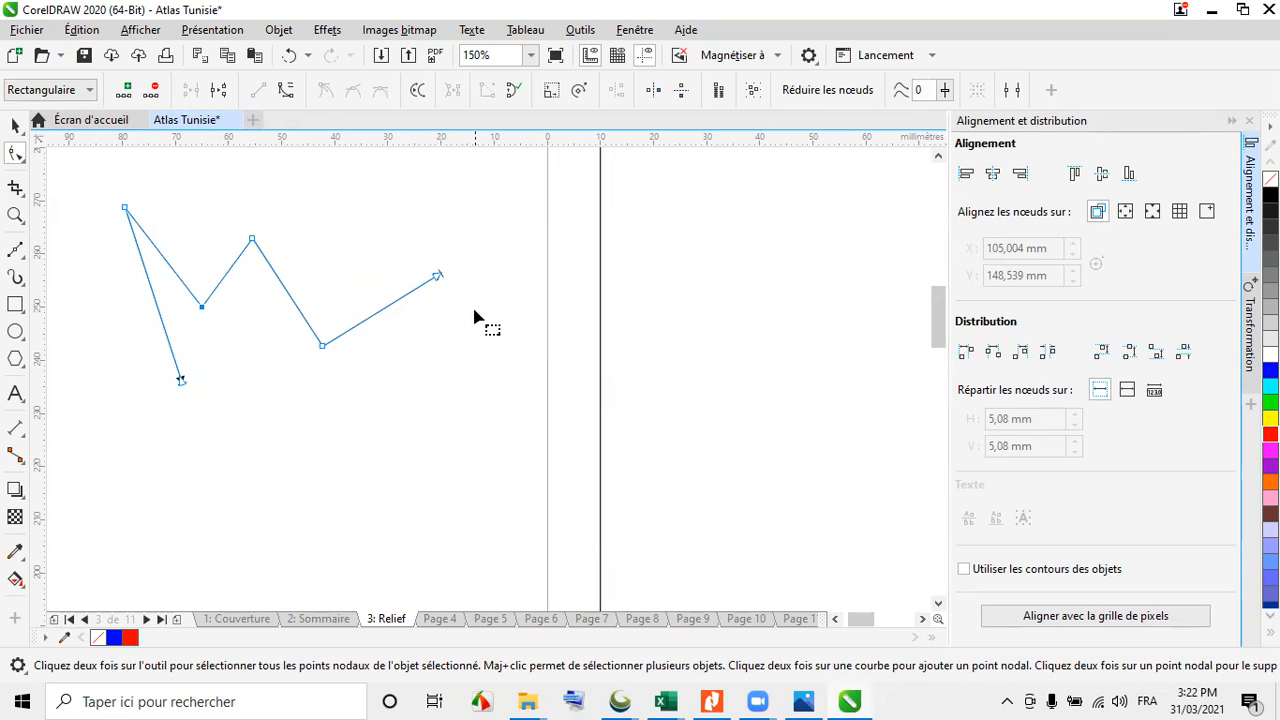
scroll(518, 361, down, 3)
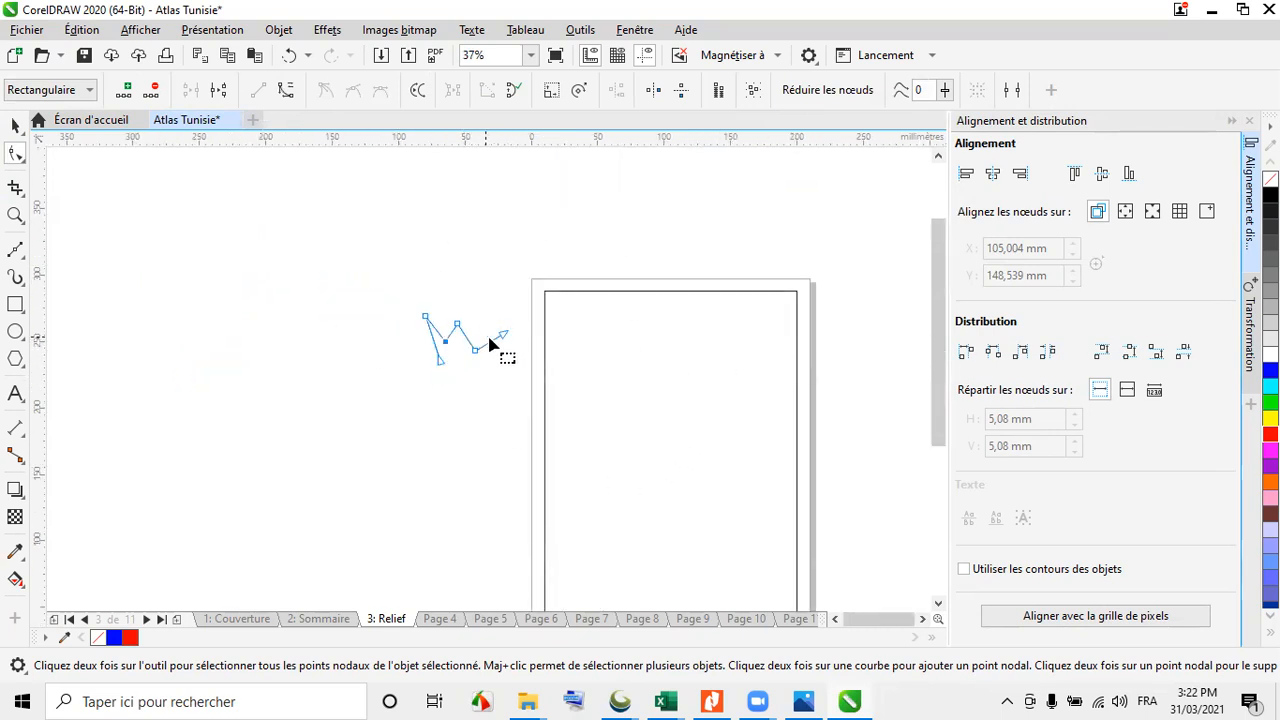
scroll(490, 344, up, 2)
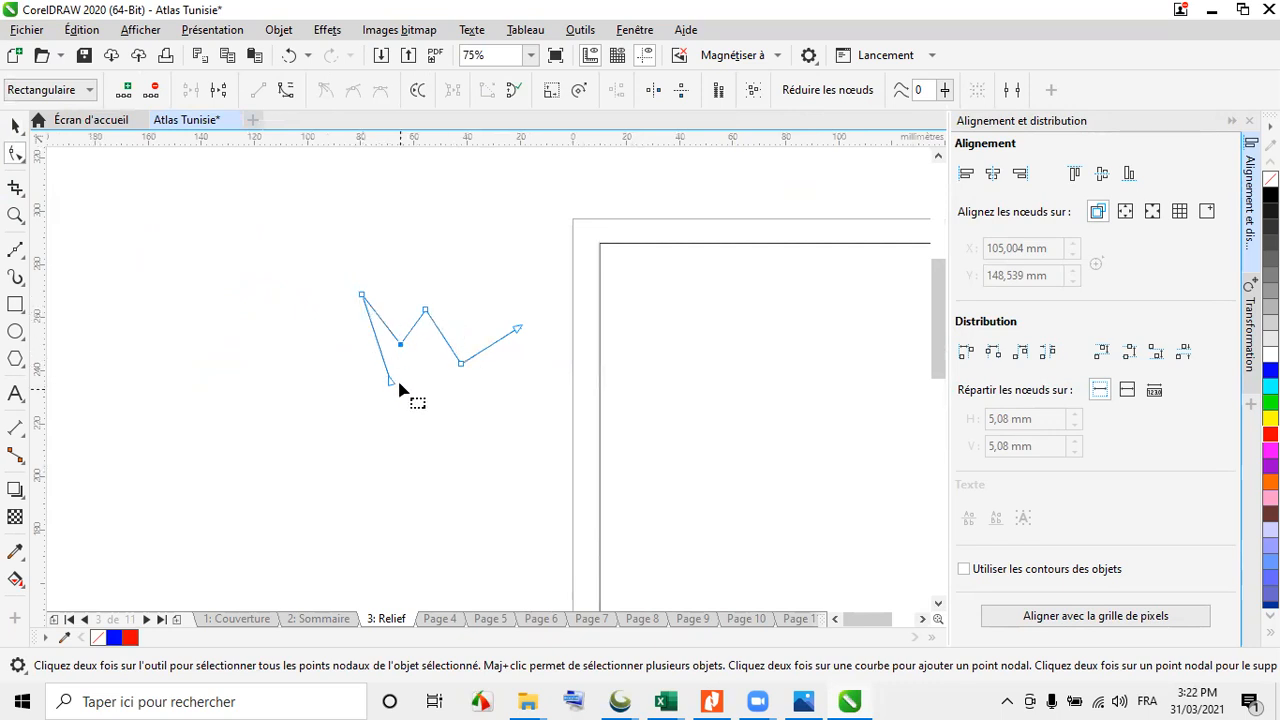
click(15, 125)
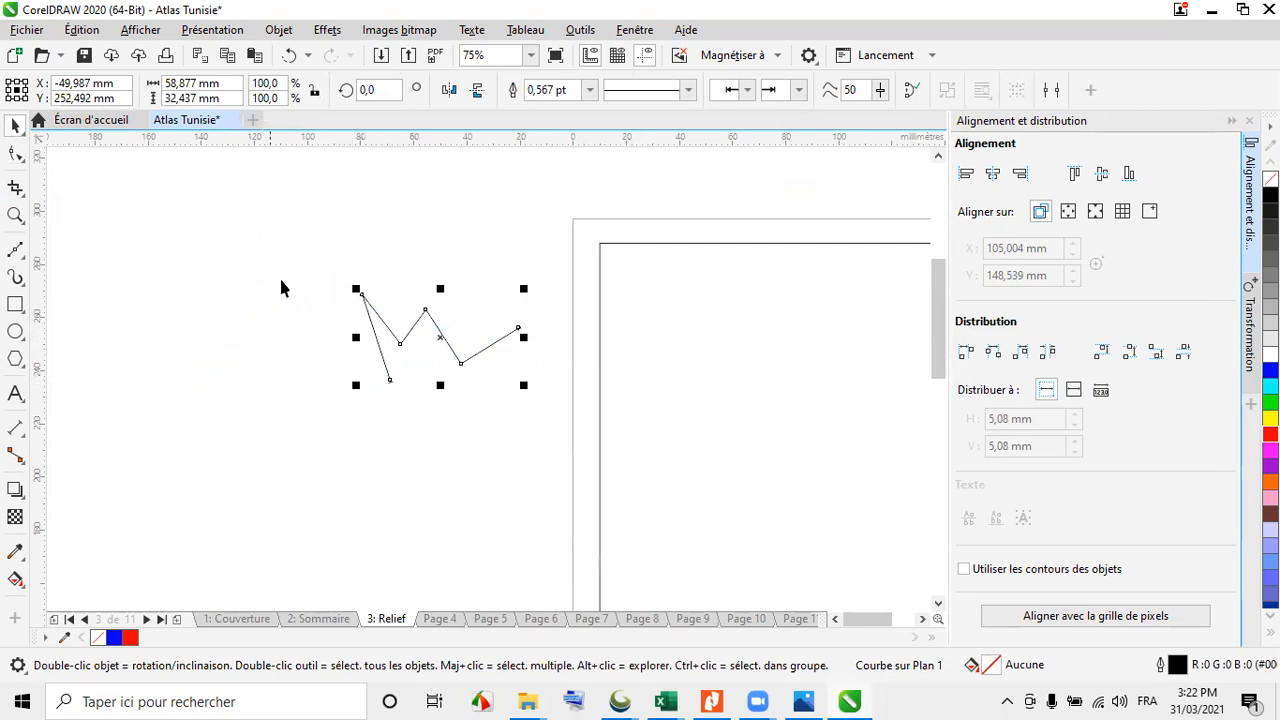
scroll(401, 342, up, 2)
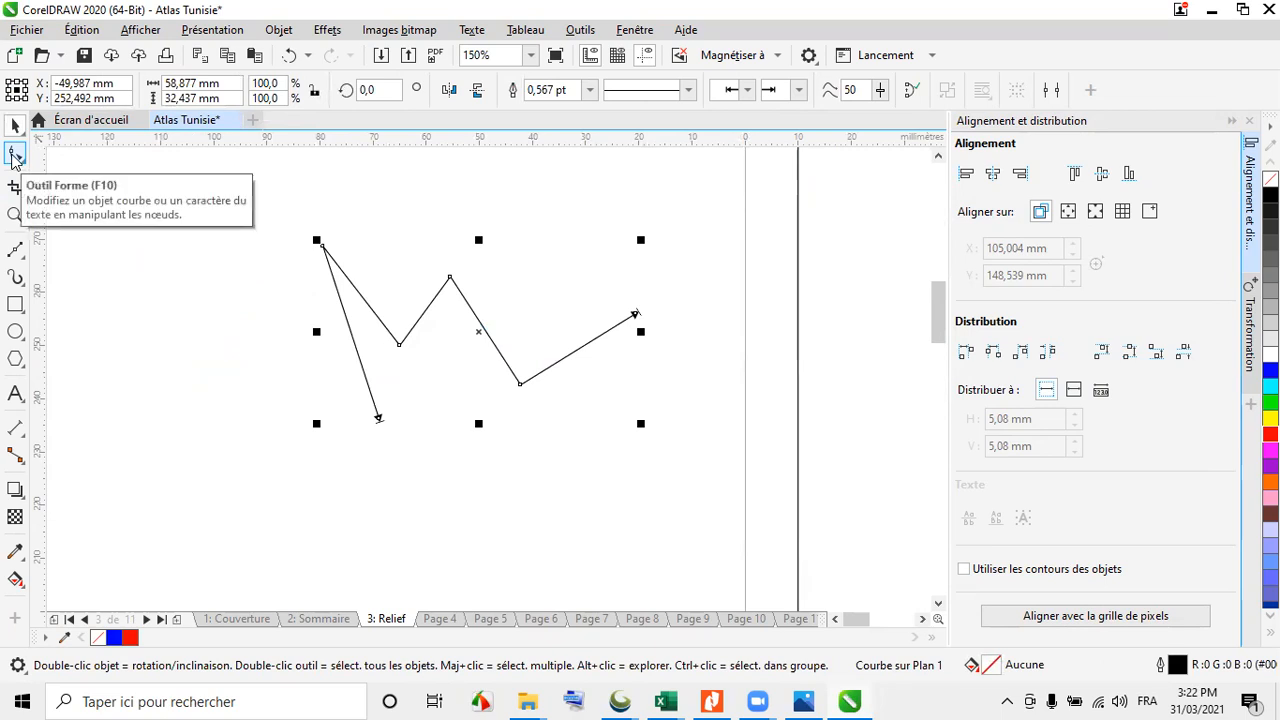
Replace the zigzag's two leftmost segments with one curve without the corner node, and convert that curve to a straight line
click(14, 155)
click(324, 248)
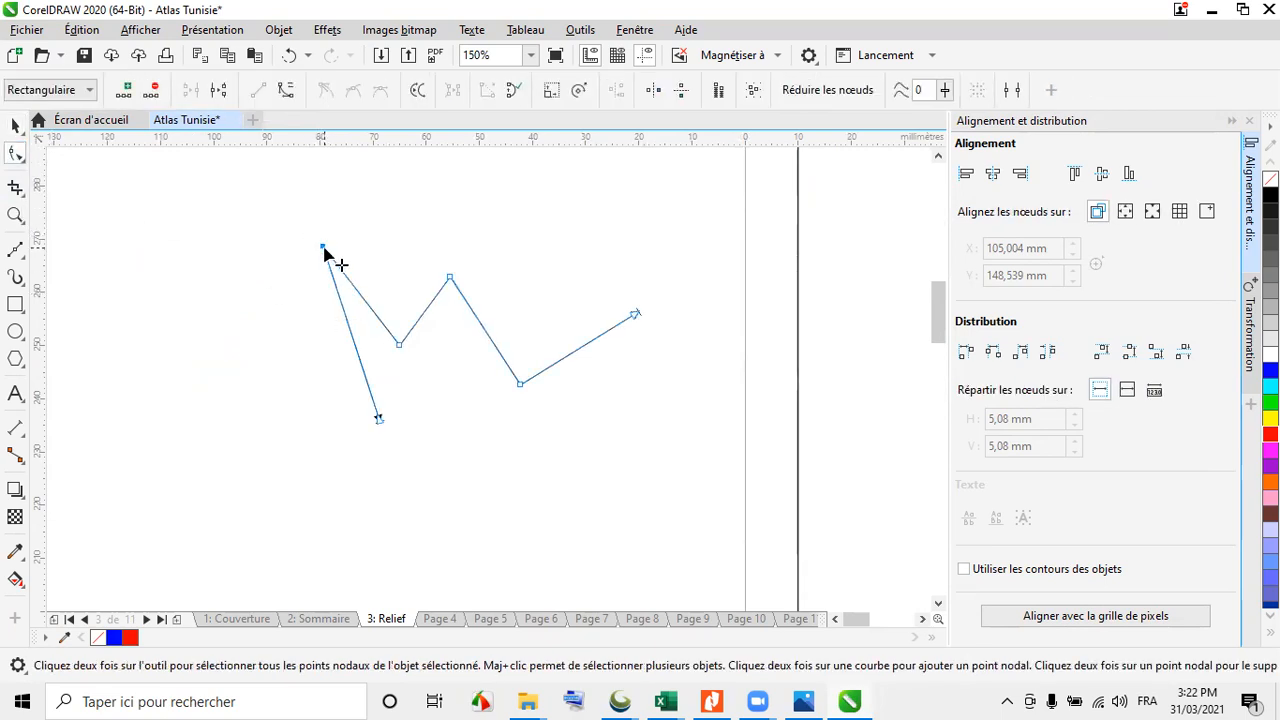
click(286, 92)
drag(324, 250, 401, 350)
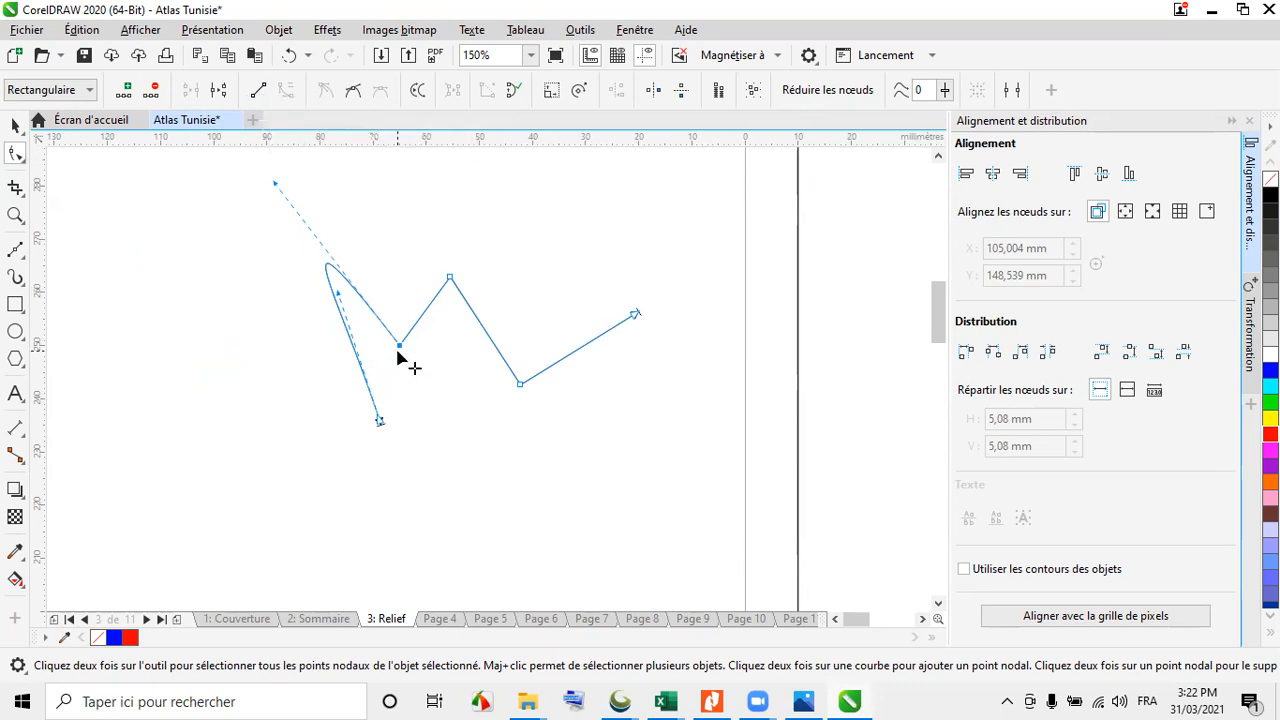
click(258, 95)
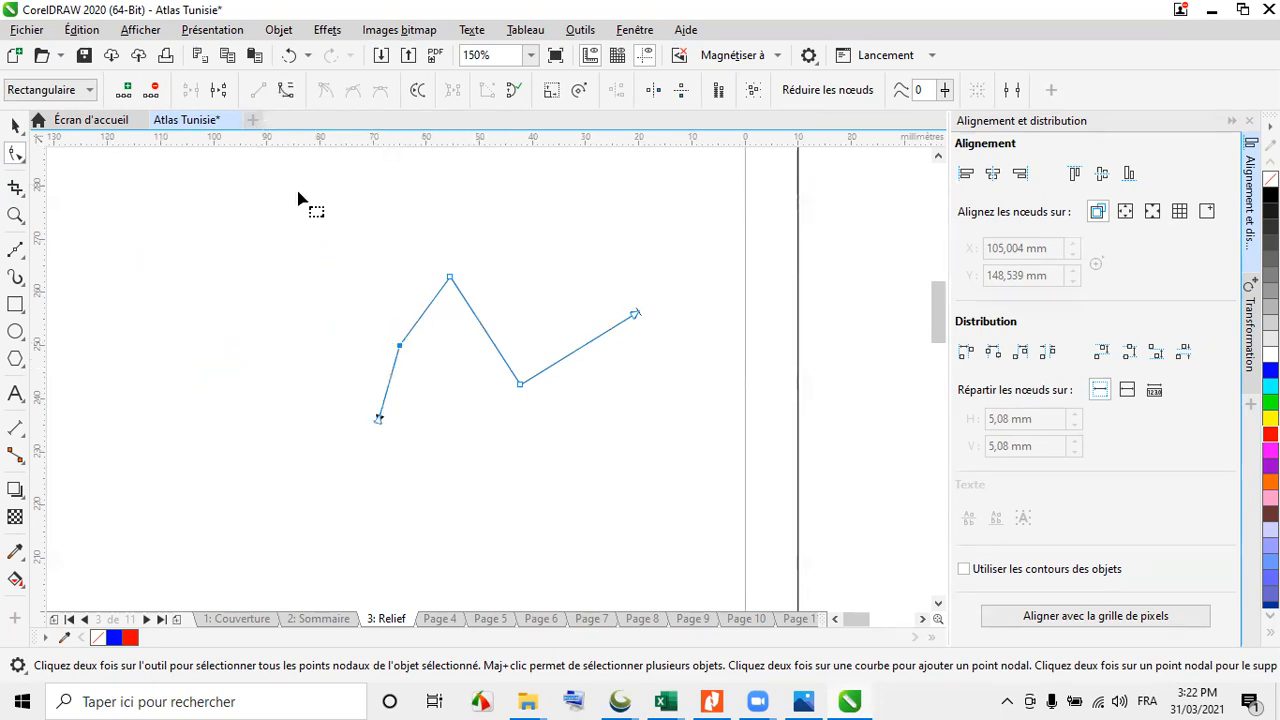
Move the polyline's two nodes nearest its lower-left arrow up and outward, and delete the whole line
drag(388, 341, 298, 272)
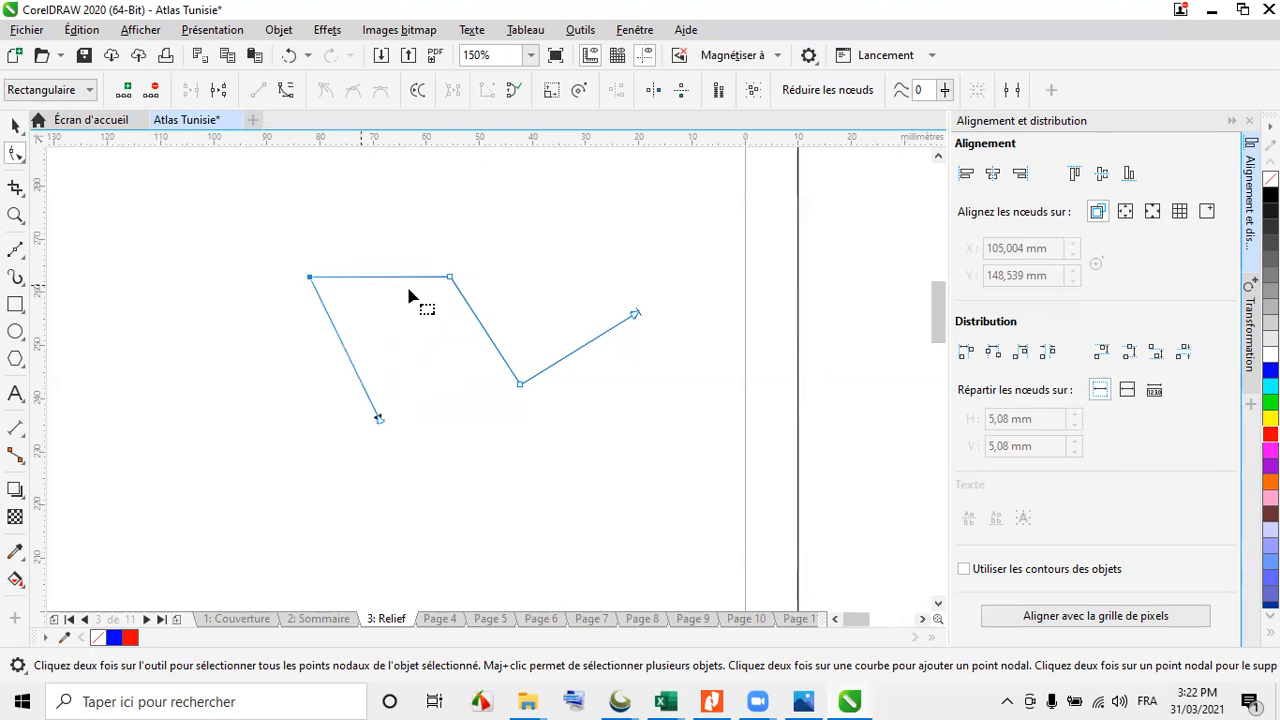
drag(450, 277, 466, 230)
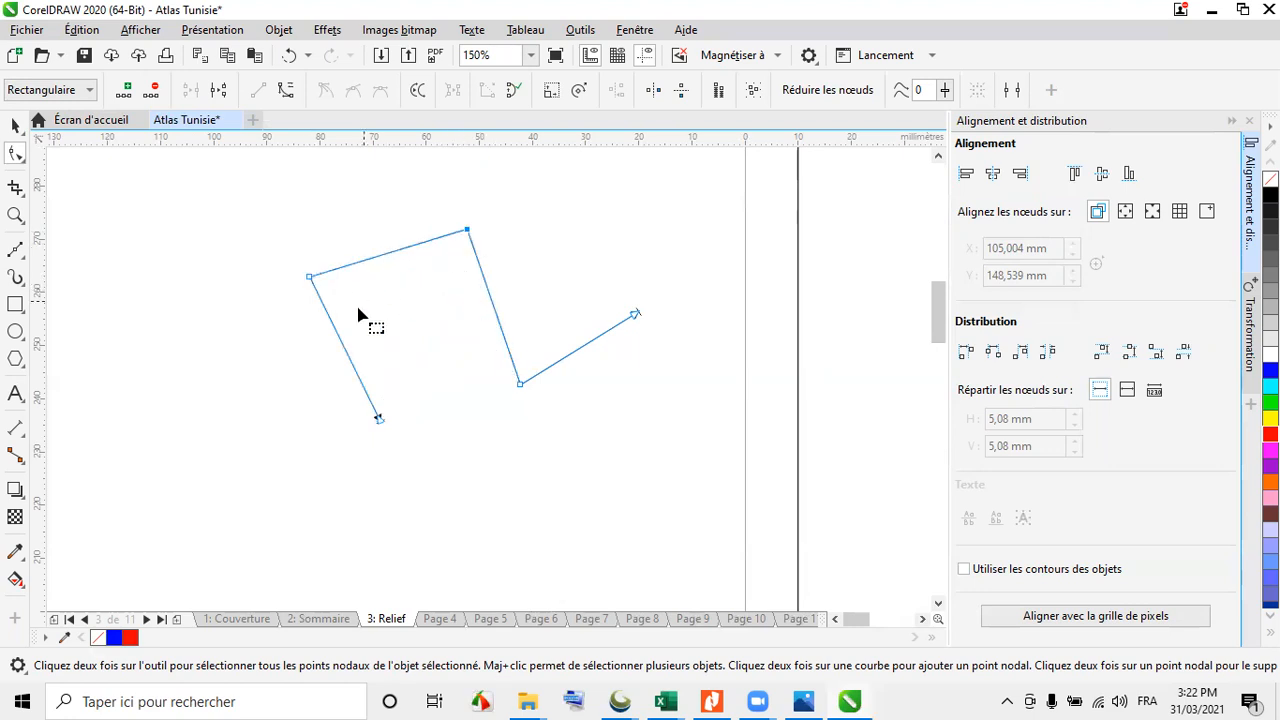
click(15, 125)
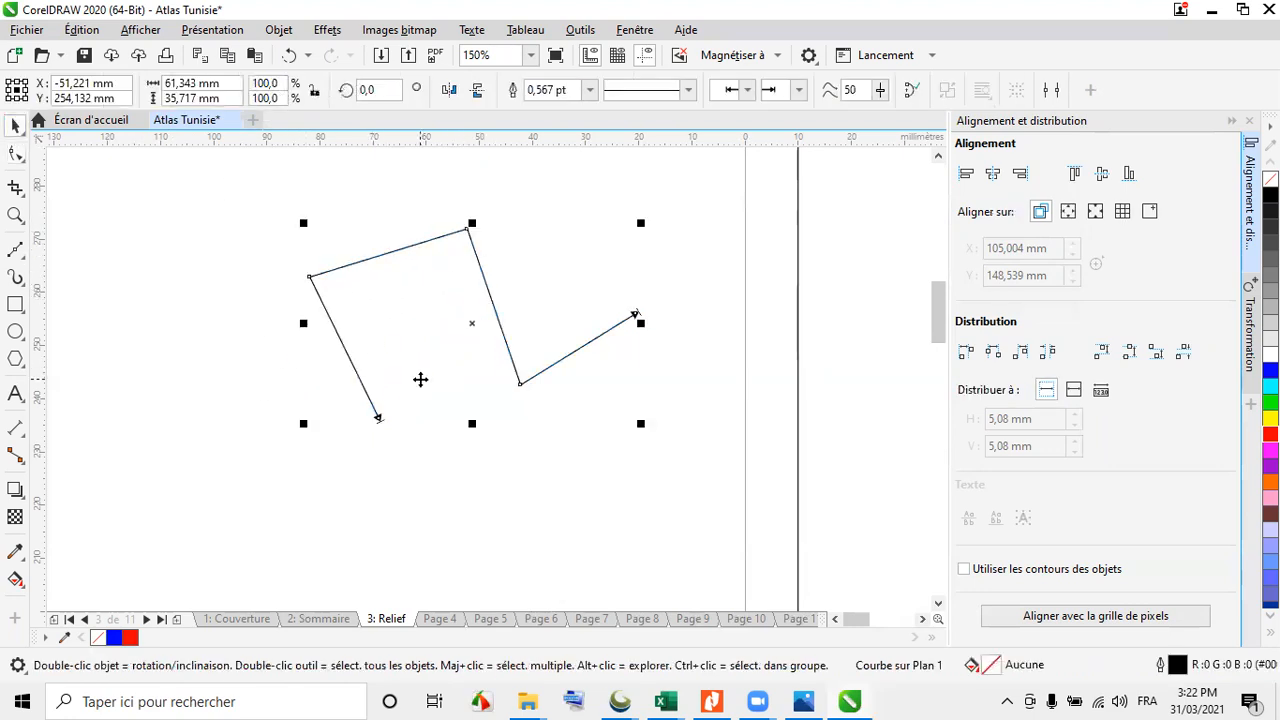
key(Delete)
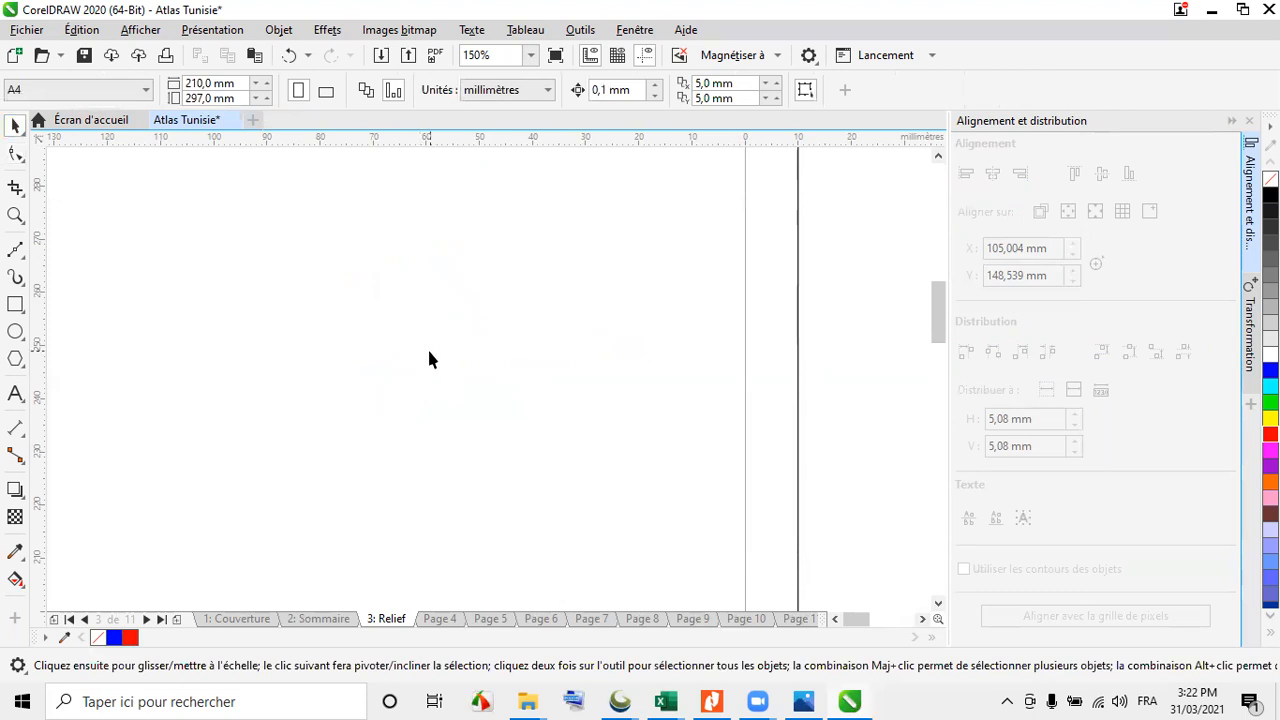
Lock the rectangular page frame on the Relief page
scroll(418, 363, down, 6)
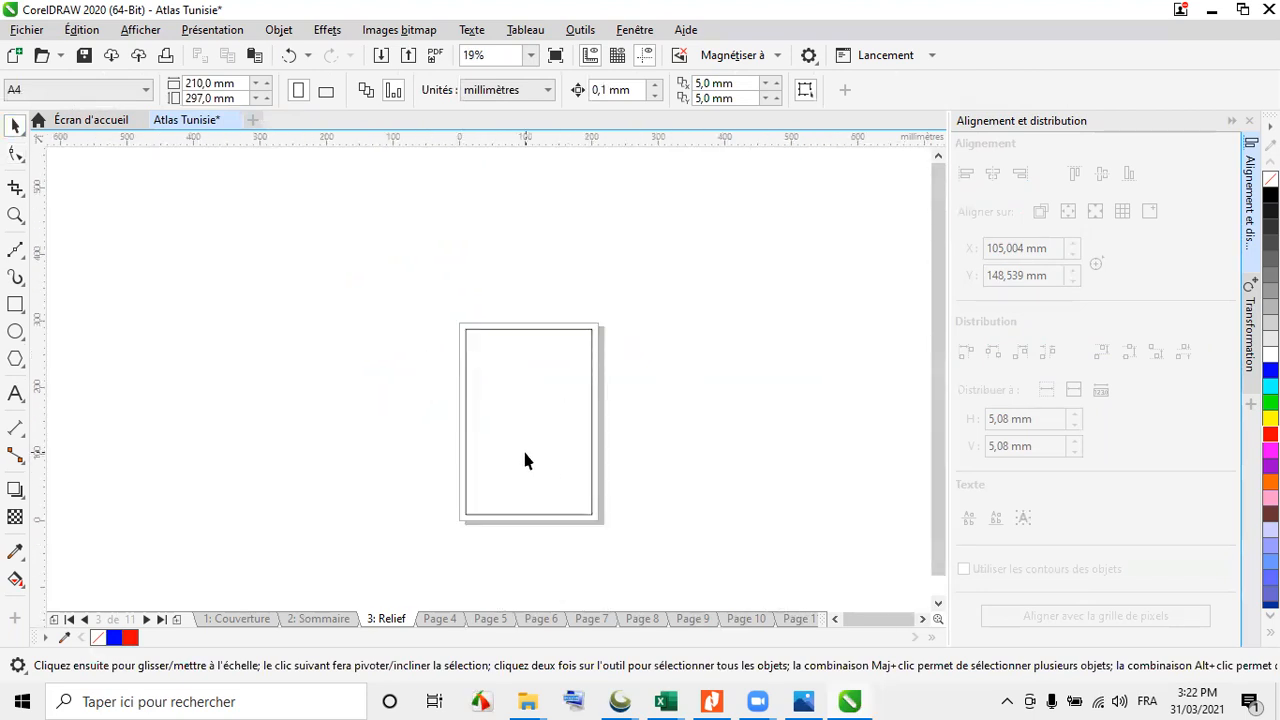
scroll(524, 460, up, 3)
click(523, 411)
right_click(523, 411)
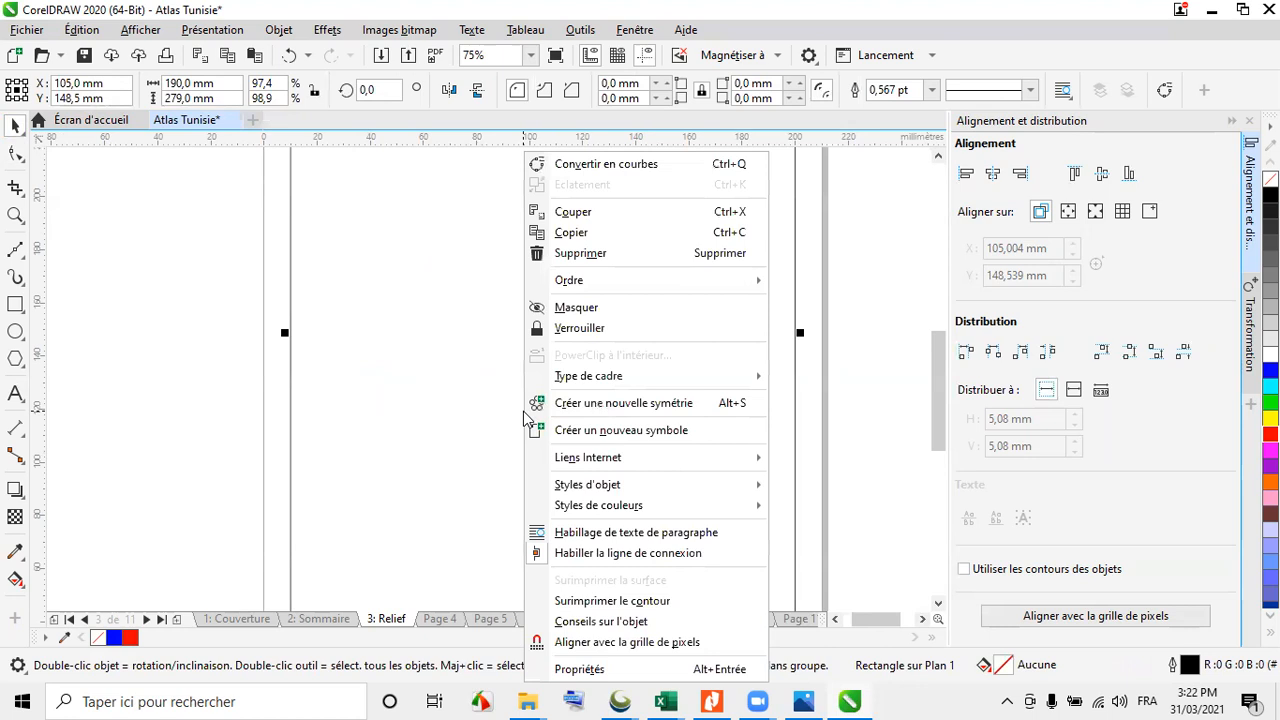
click(563, 330)
click(373, 386)
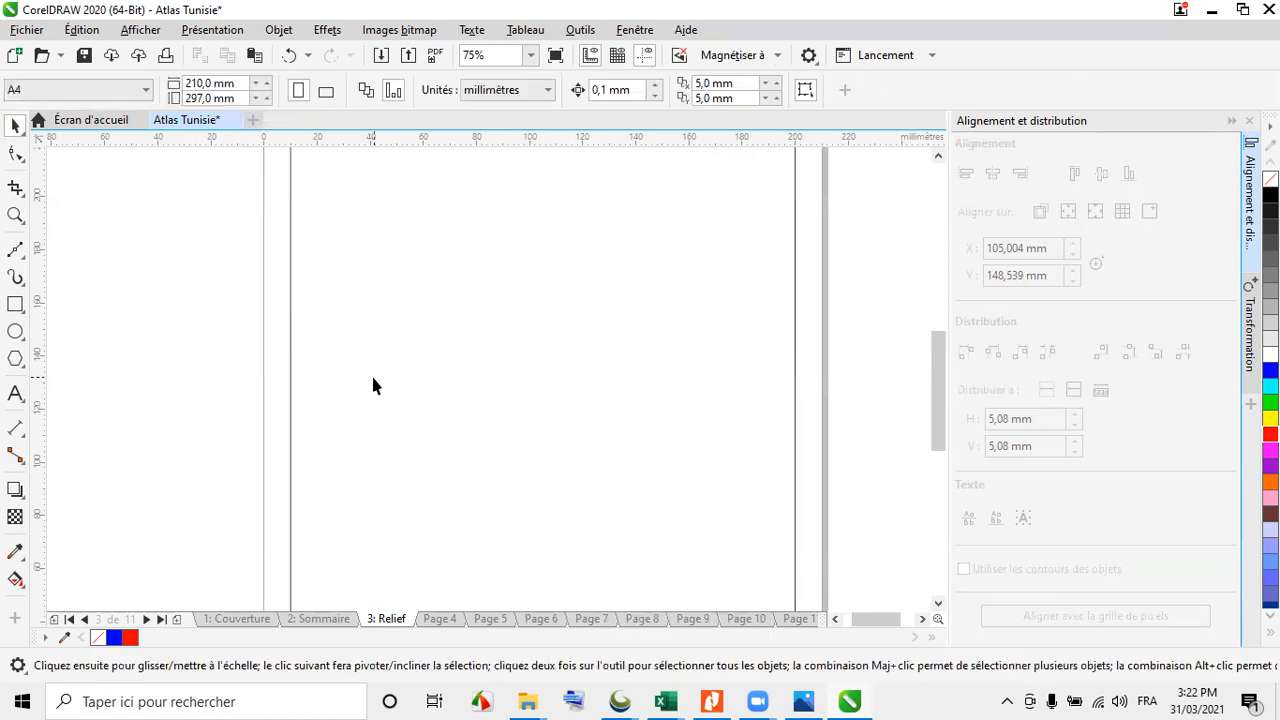
Draw a rectangle outside the page, beside its left edge, and set its size to 20 mm wide by 15 mm high
scroll(591, 383, down, 2)
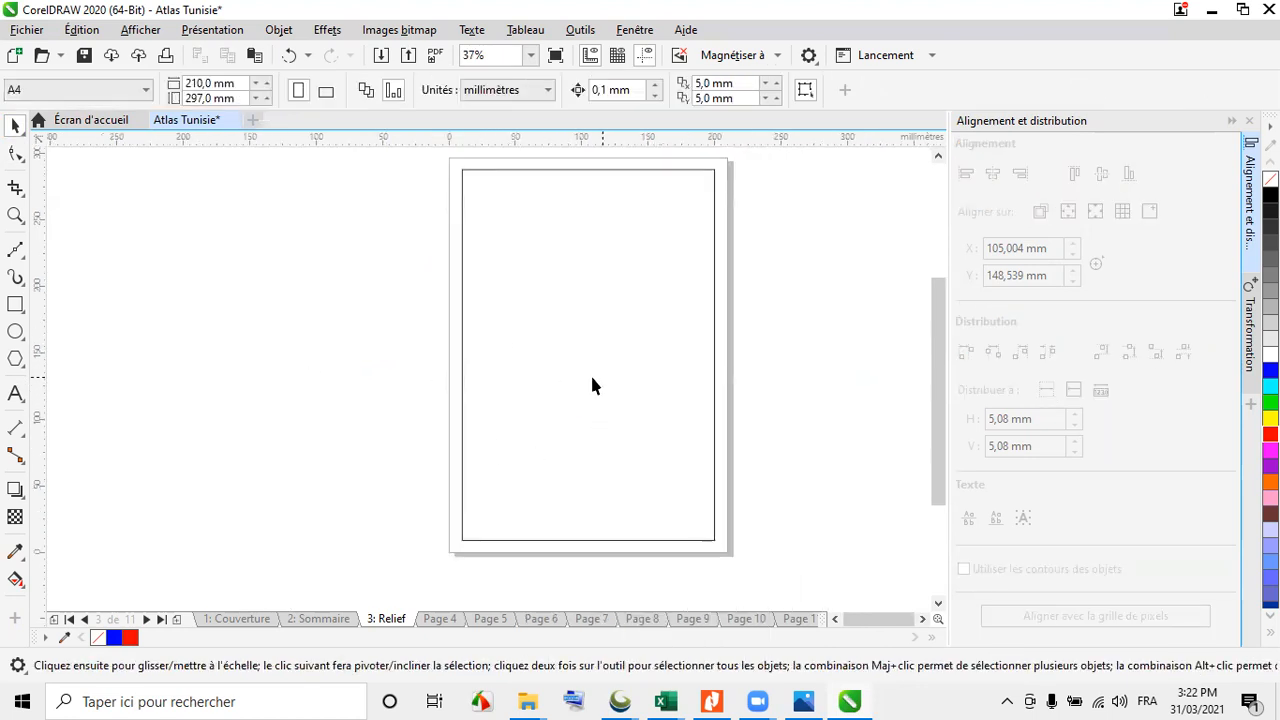
click(15, 304)
drag(234, 298, 387, 368)
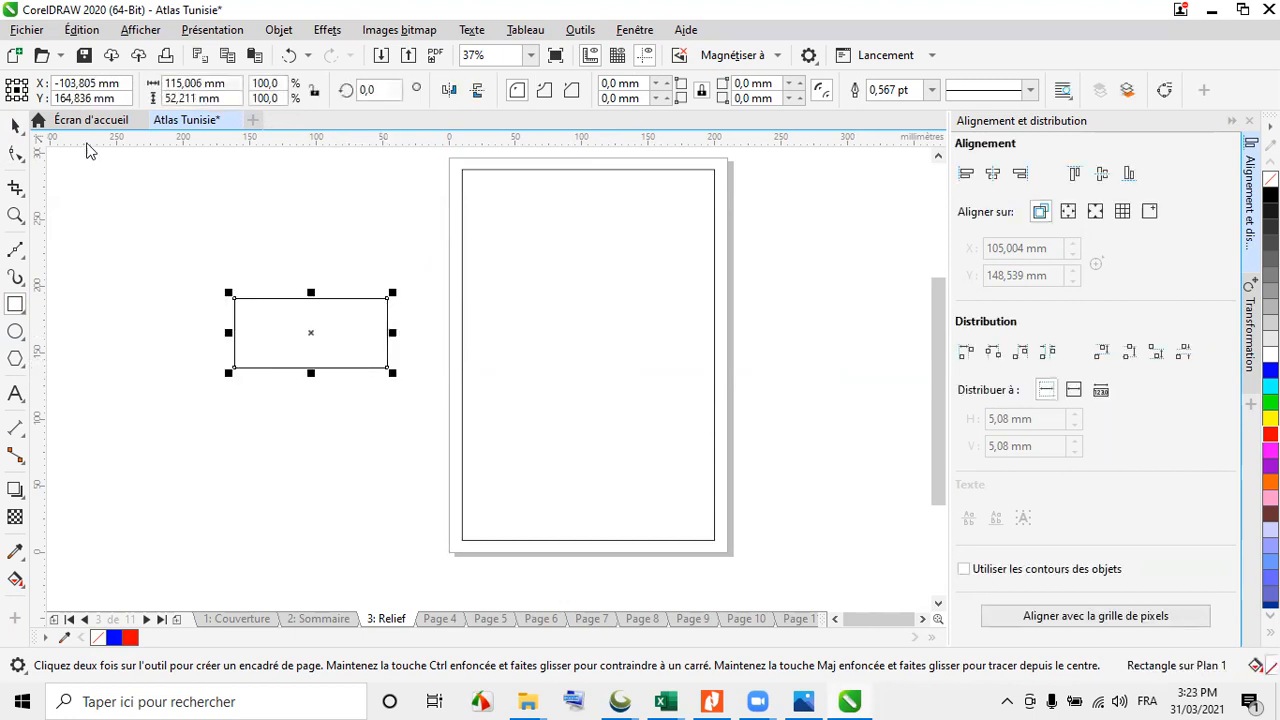
drag(228, 83, 118, 96)
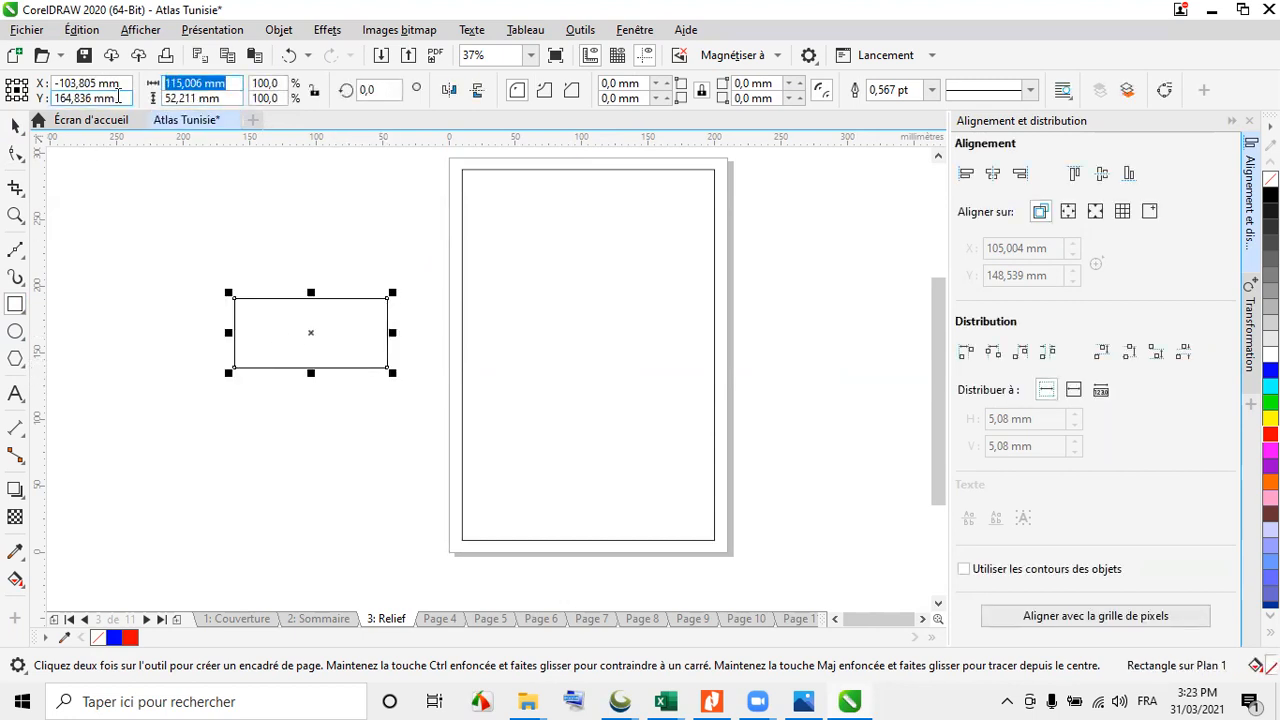
text(20)
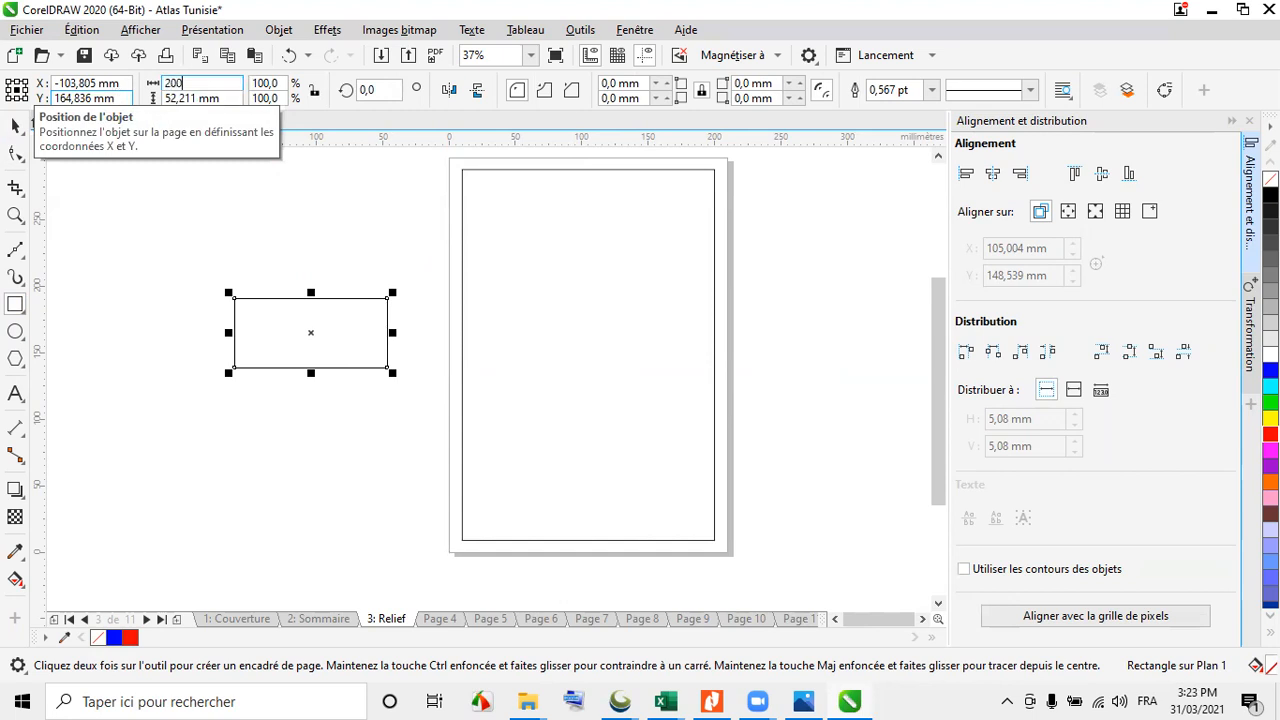
key(Tab)
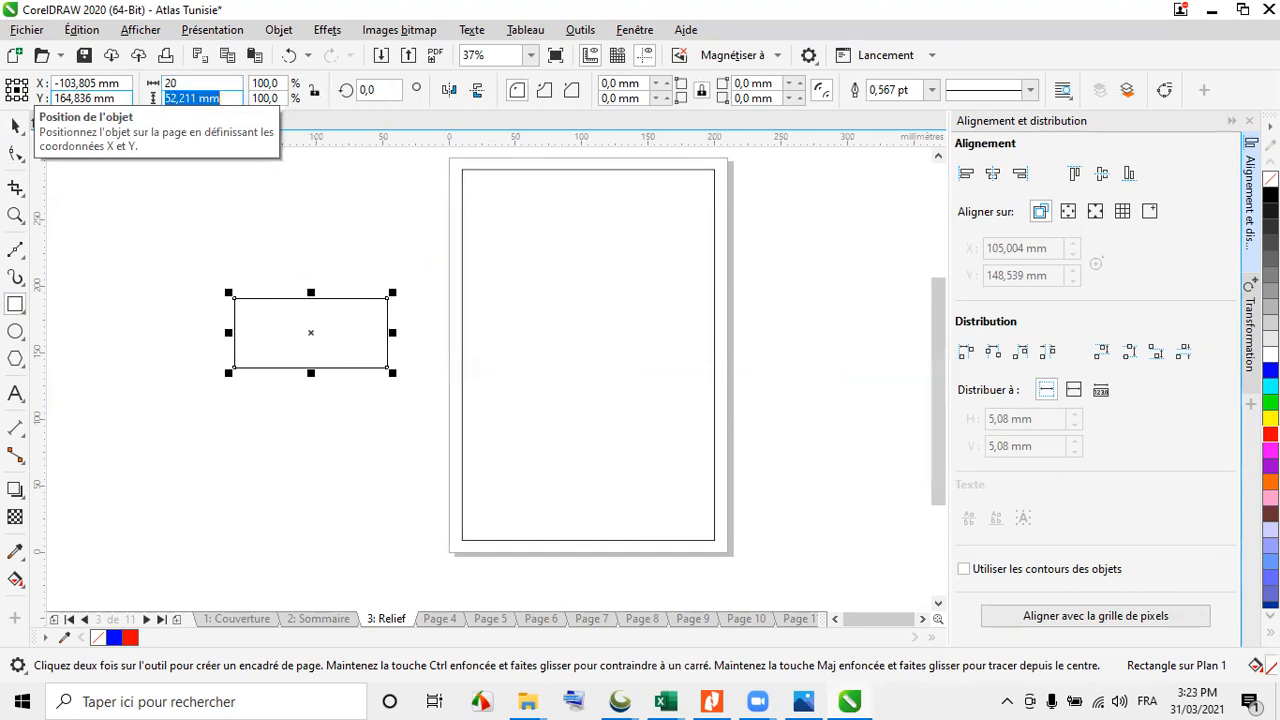
text(15)
key(Return)
scroll(389, 323, up, 3)
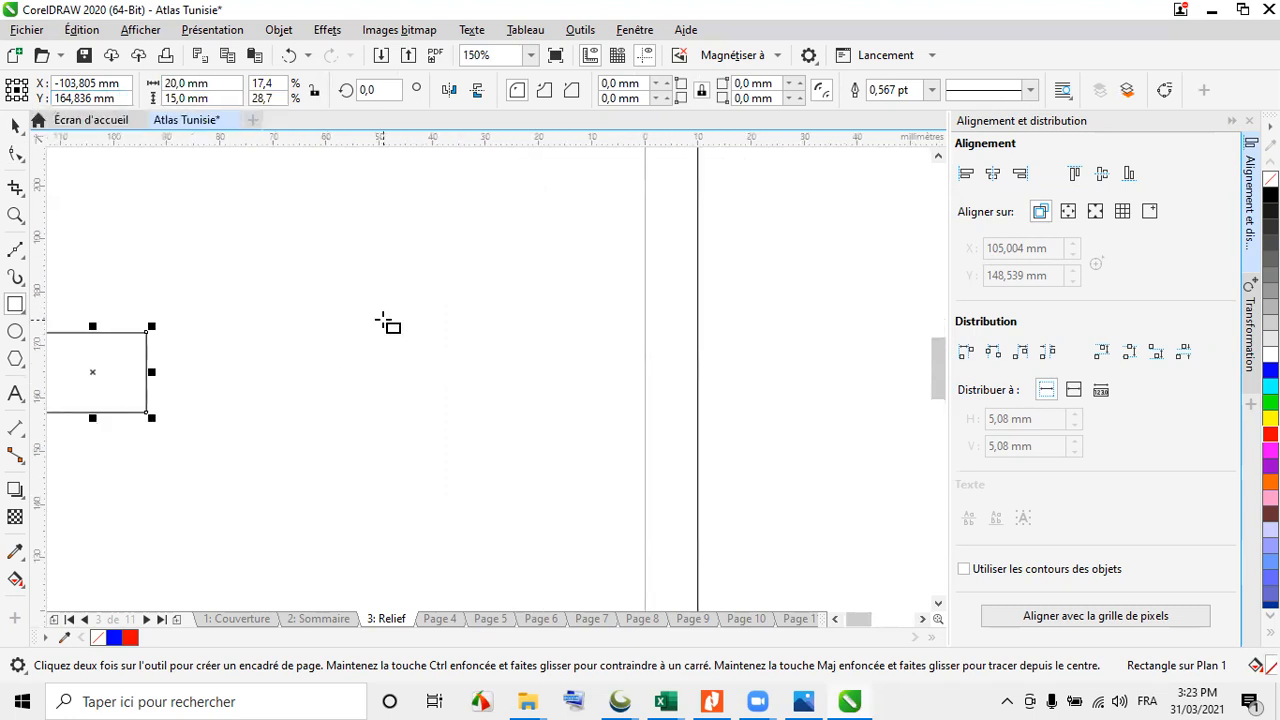
Rotate the small rectangle outside the page freehand about its centre, and set its rotation angle to 15°
scroll(424, 418, down, 1)
click(14, 125)
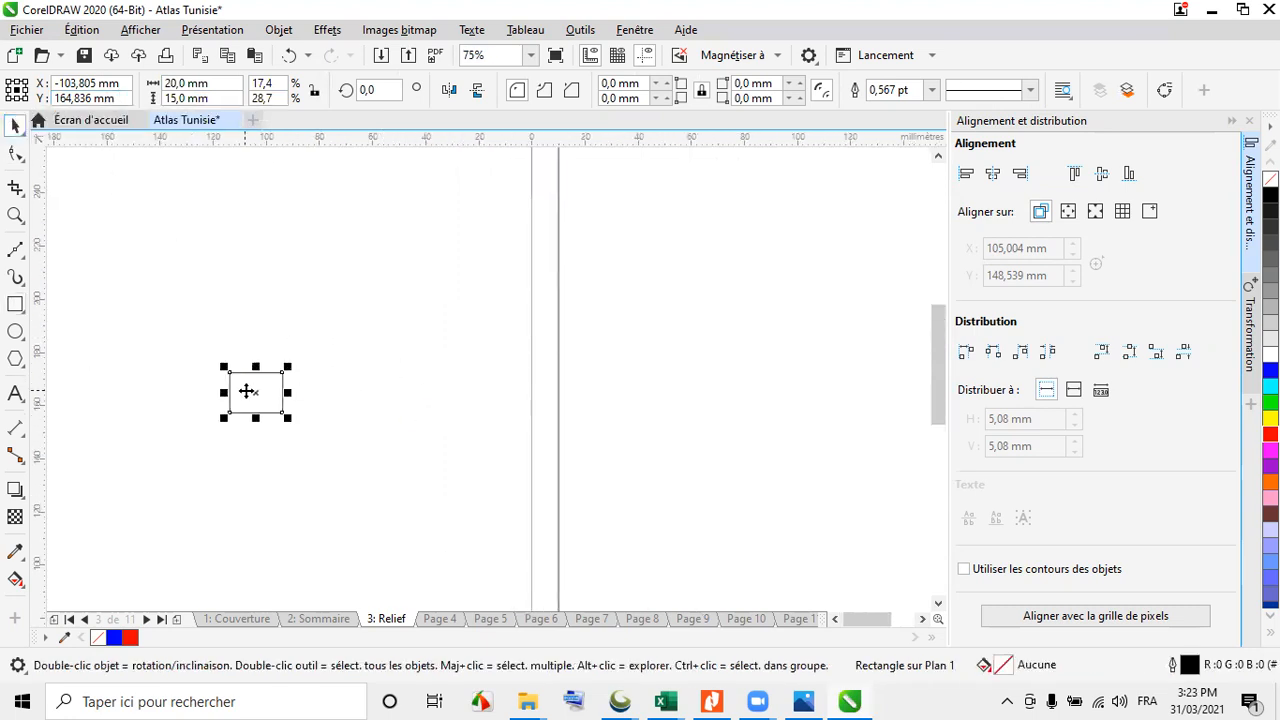
scroll(222, 392, up, 2)
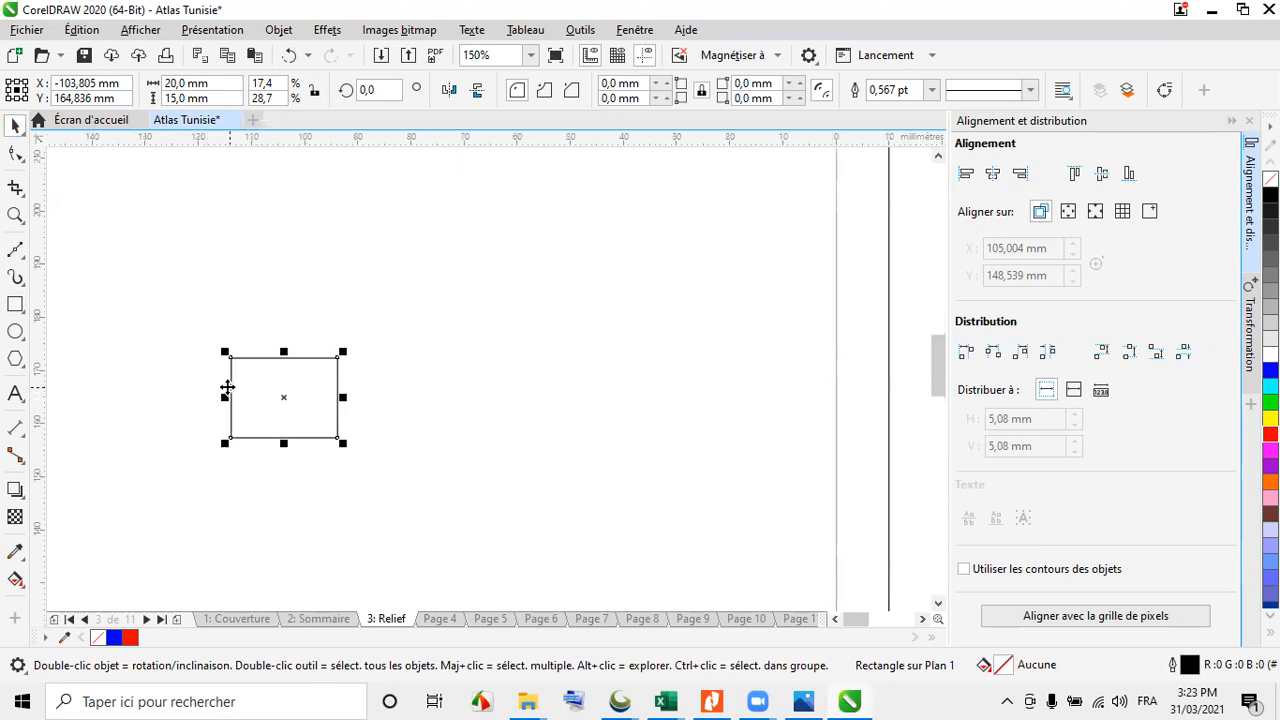
click(284, 397)
drag(343, 347, 236, 356)
drag(401, 90, 337, 91)
text(15)
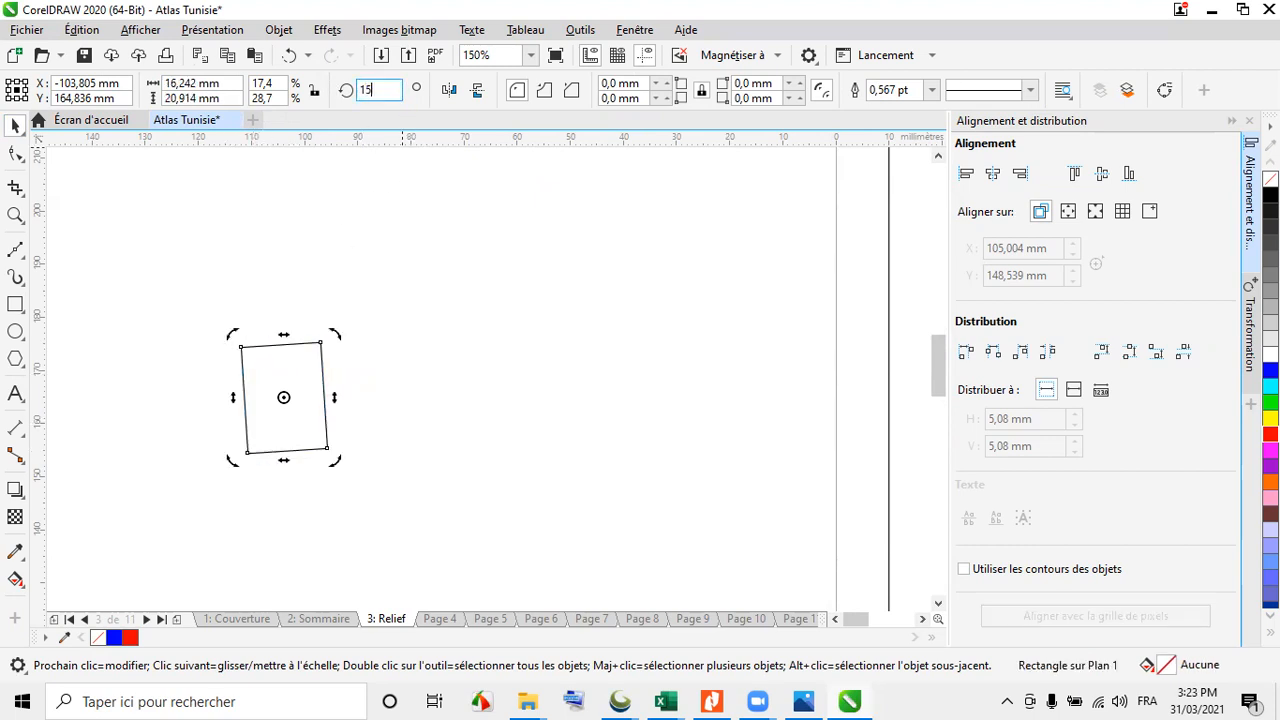
key(Return)
click(380, 89)
click(401, 294)
click(298, 375)
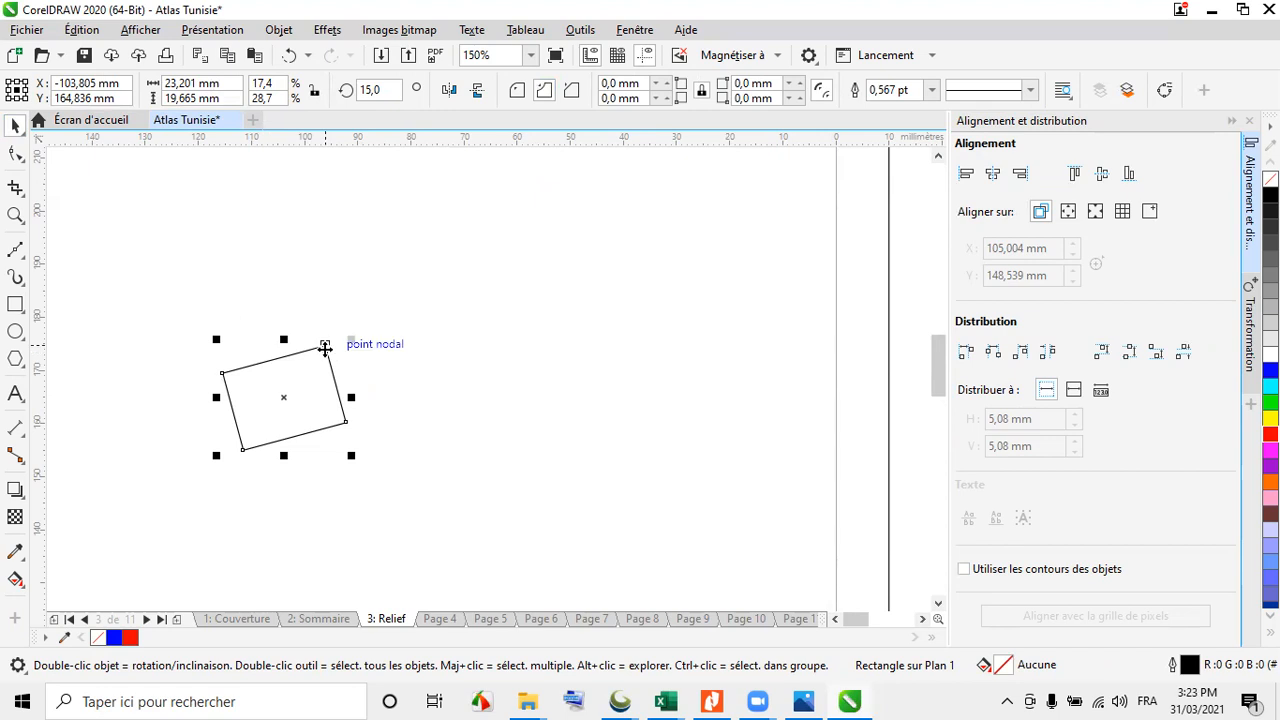
Reshape the tilted rectangle's four corners to 7.5 mm, first scalloped and finally chamfered, and delete the shape
click(15, 152)
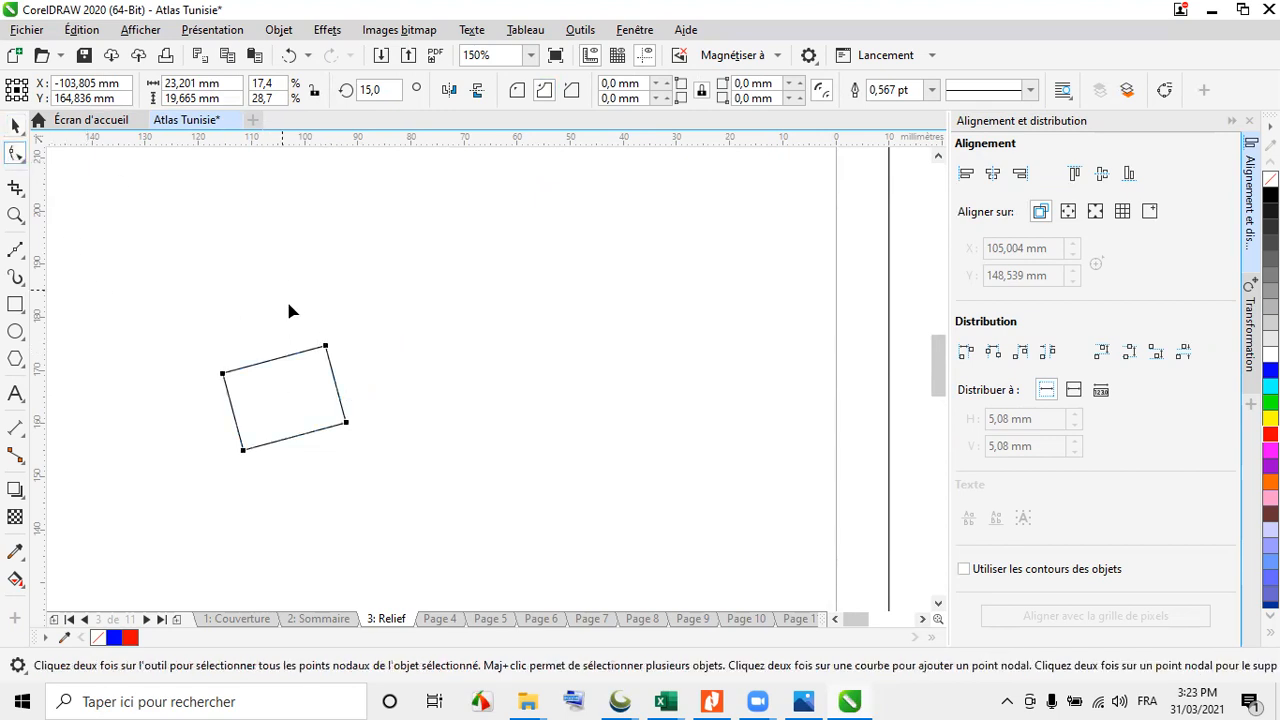
drag(325, 348, 284, 398)
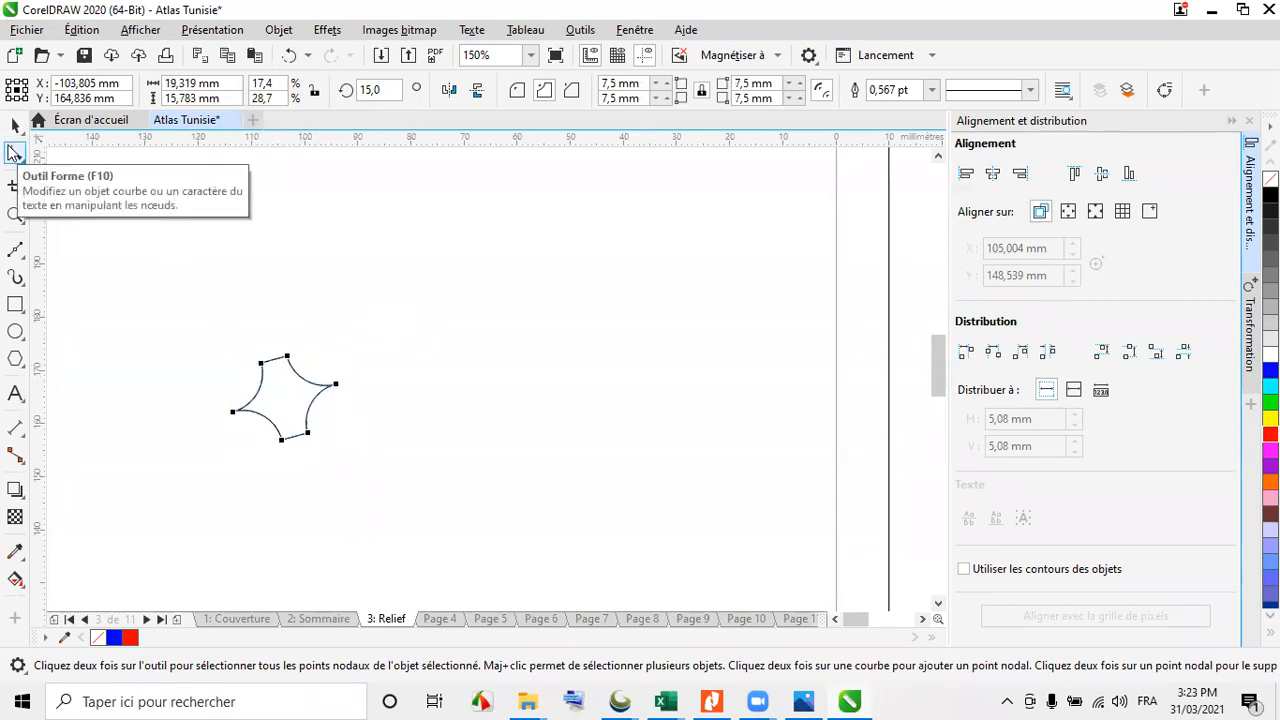
click(572, 93)
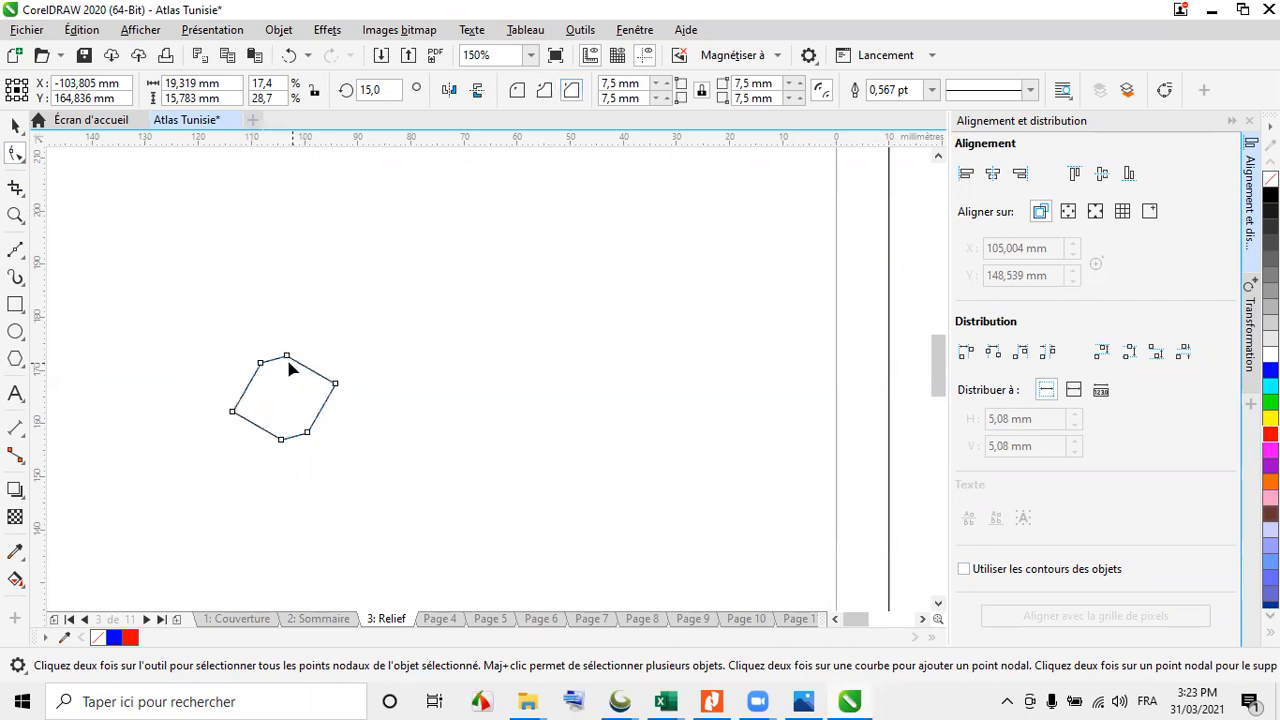
click(15, 125)
key(Delete)
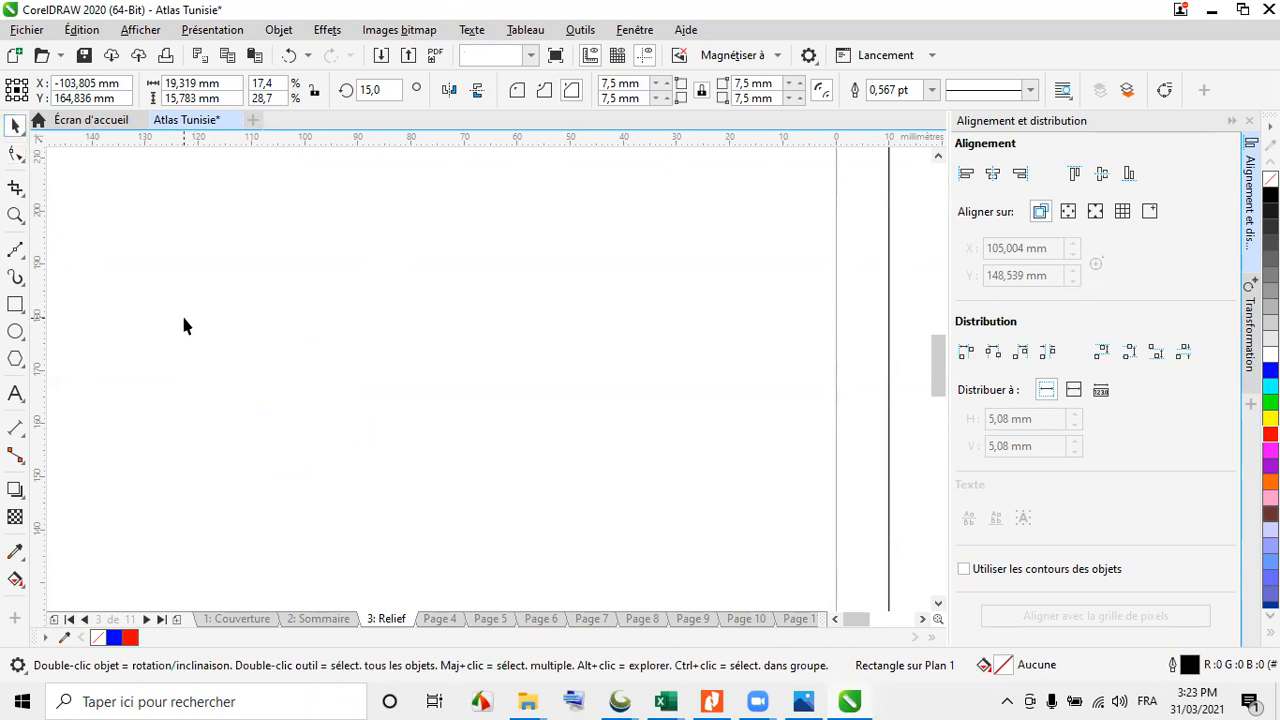
Add the artistic text "Cartographie" outside the page, beside its left edge, and select it as an object
click(15, 396)
click(320, 318)
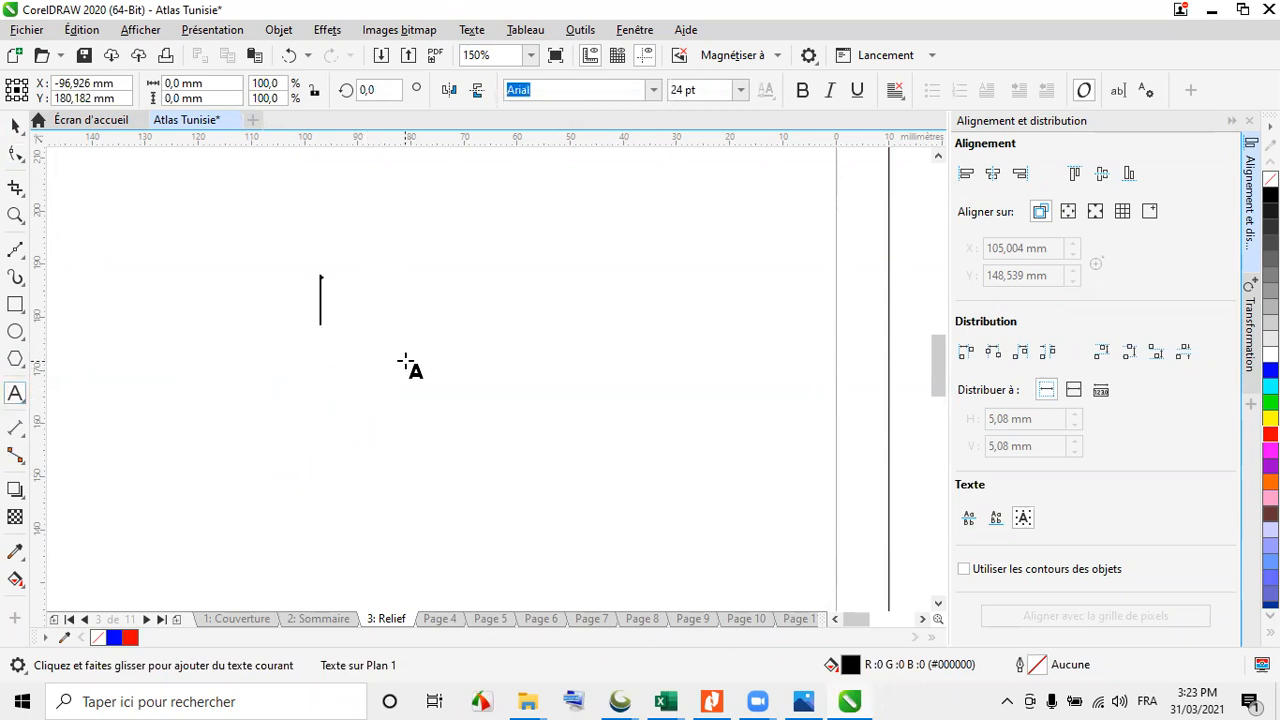
text(Cartographie)
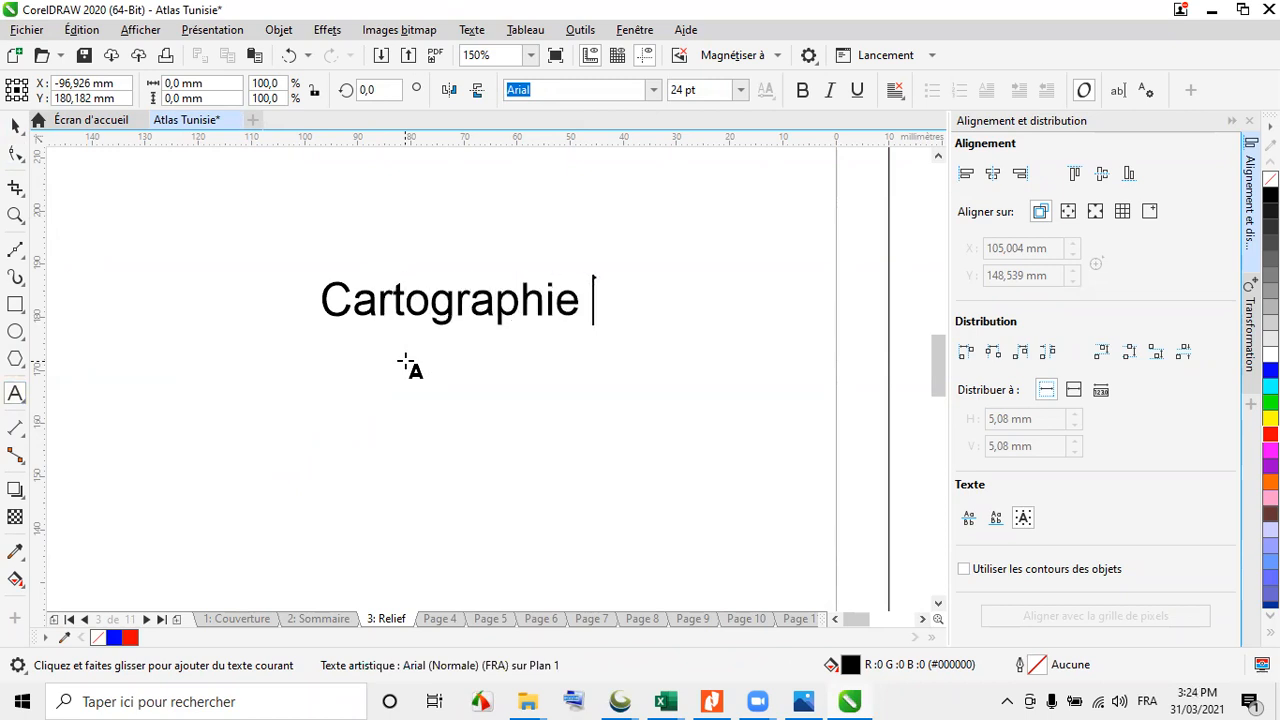
click(15, 125)
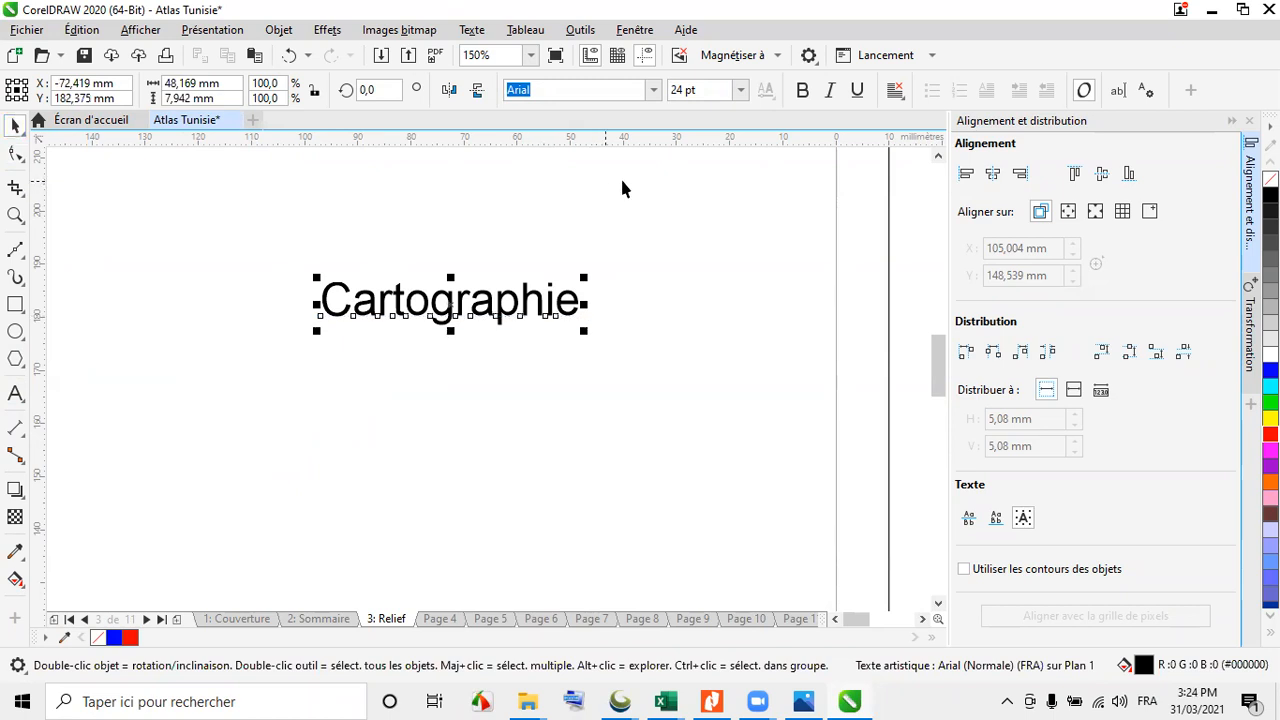
Look through the available fonts without changing Arial, and set the "Cartographie" text size to 12 pt
click(655, 90)
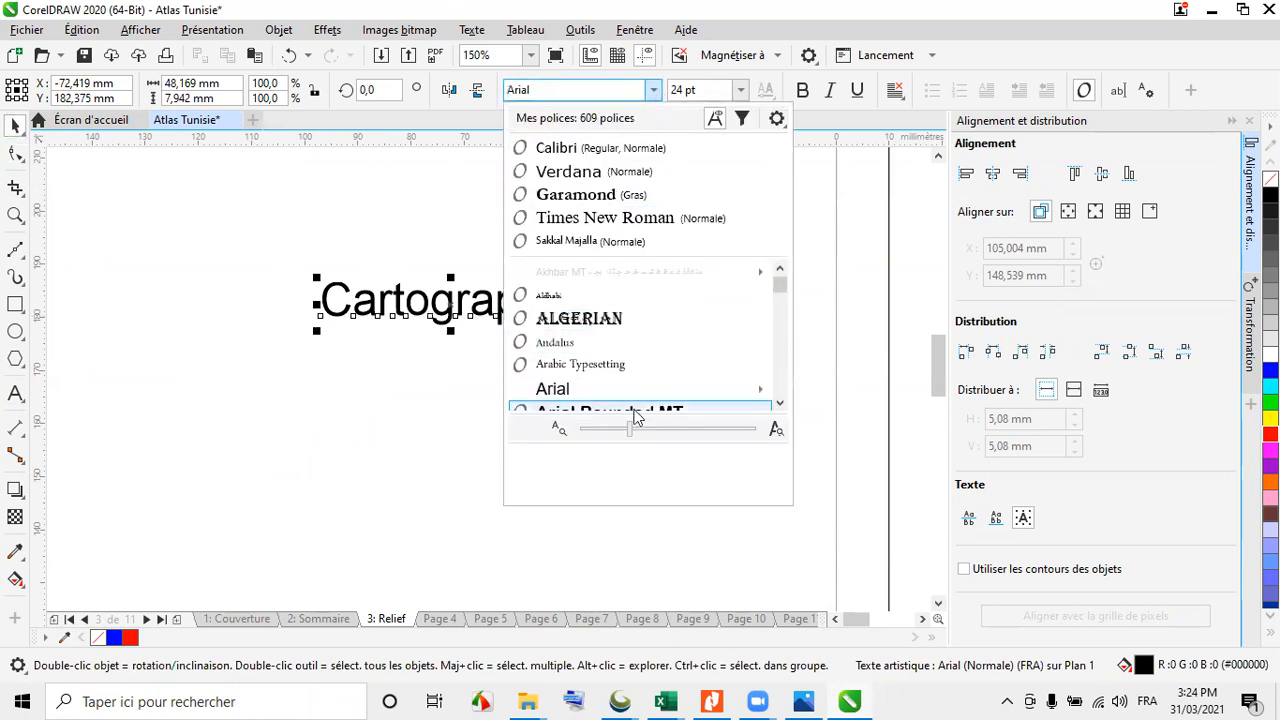
scroll(614, 309, down, 2)
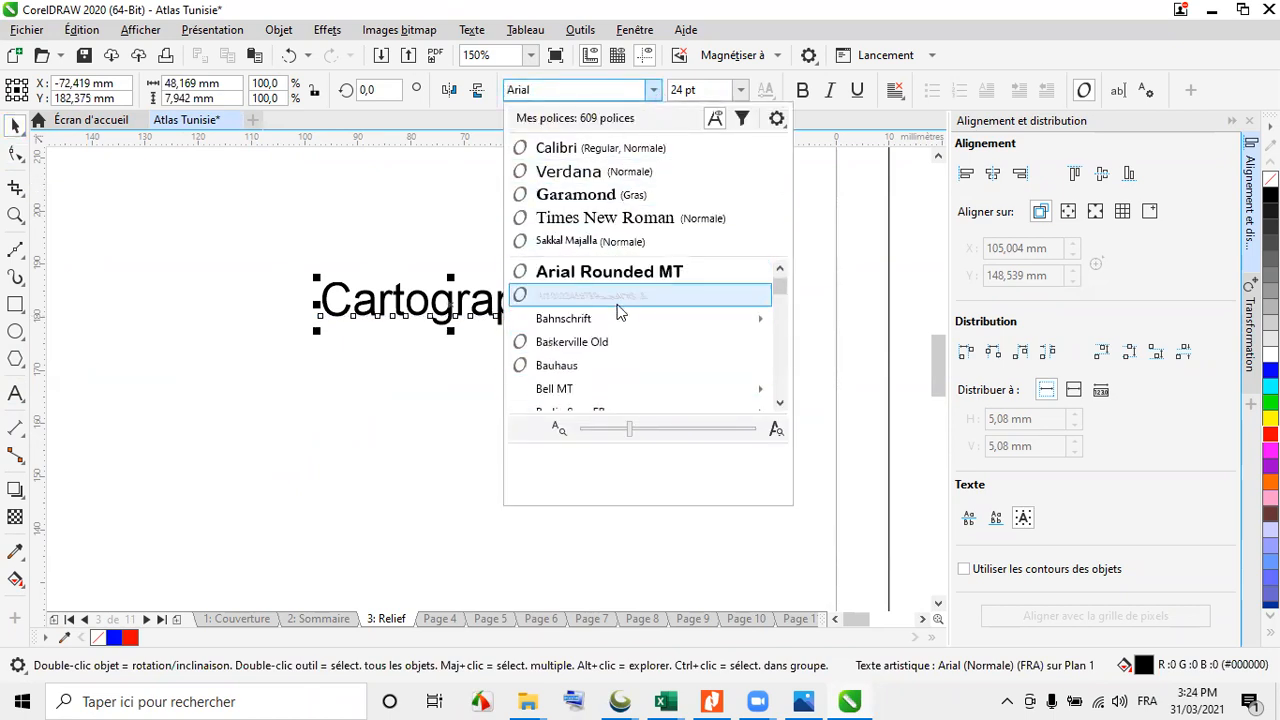
scroll(615, 300, up, 3)
click(412, 283)
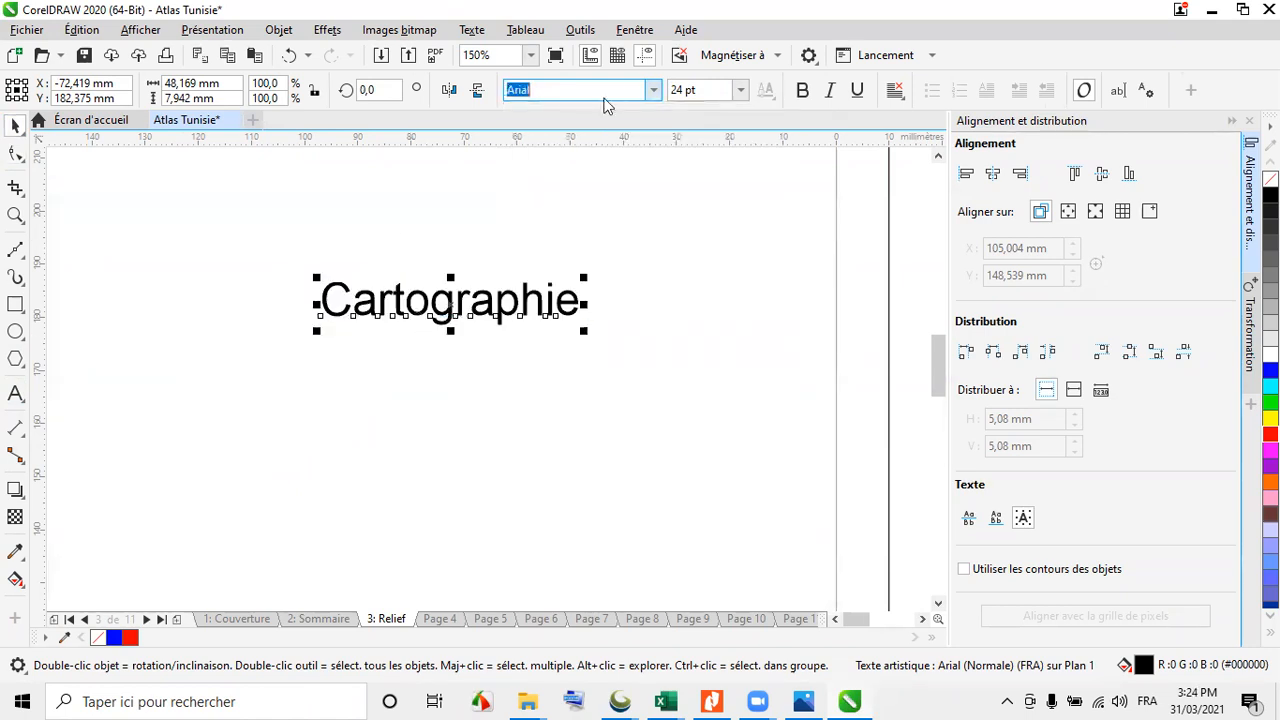
click(740, 90)
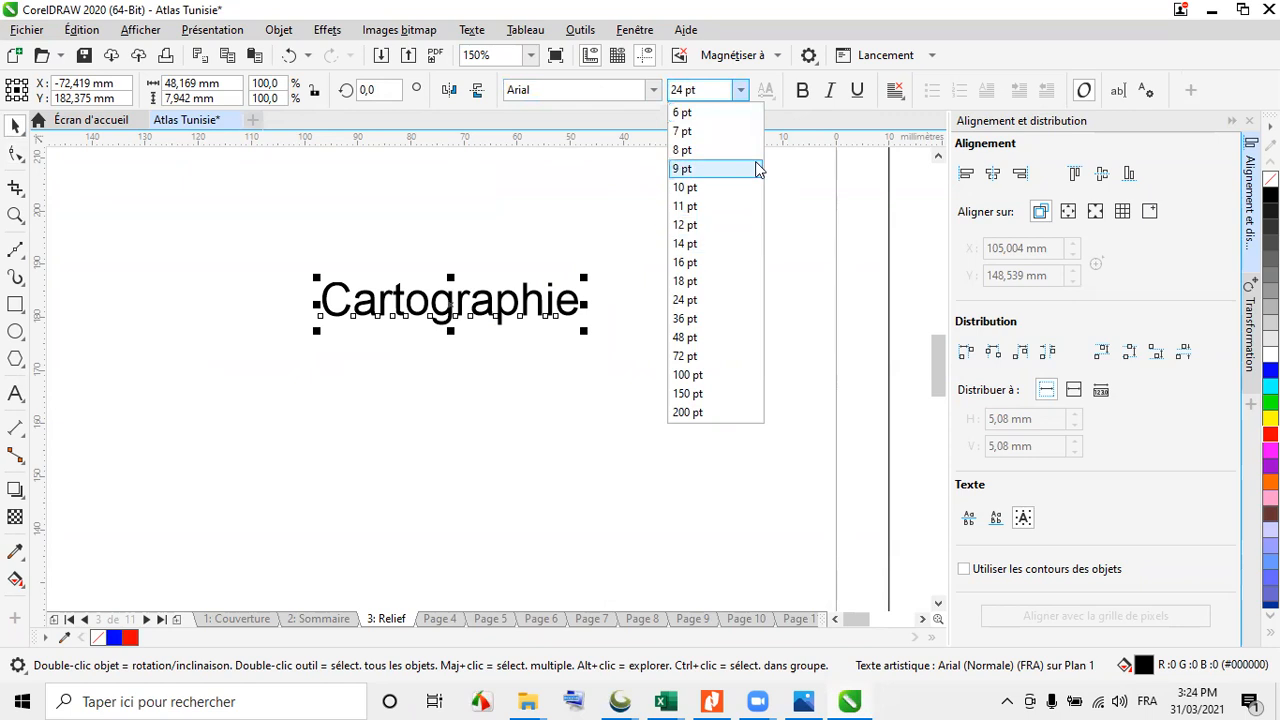
click(694, 226)
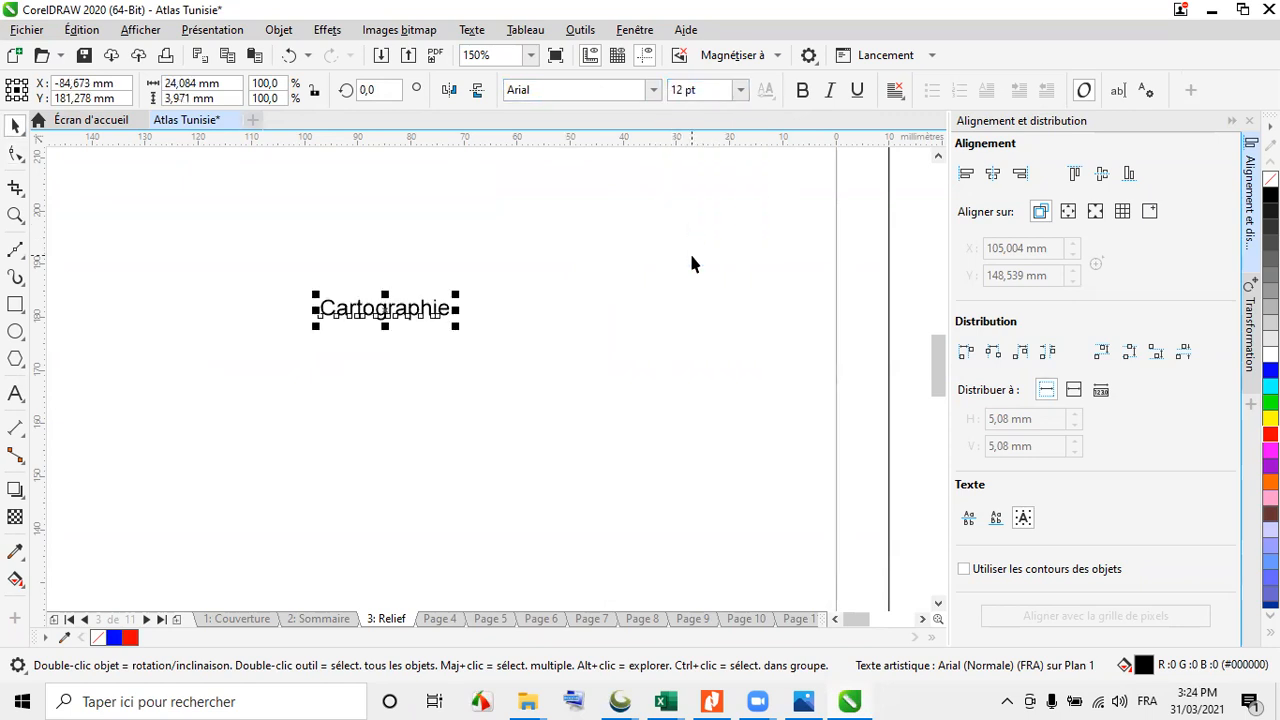
Apply bold, italic and underline to the "Cartographie" text, and remove these styles again
click(802, 91)
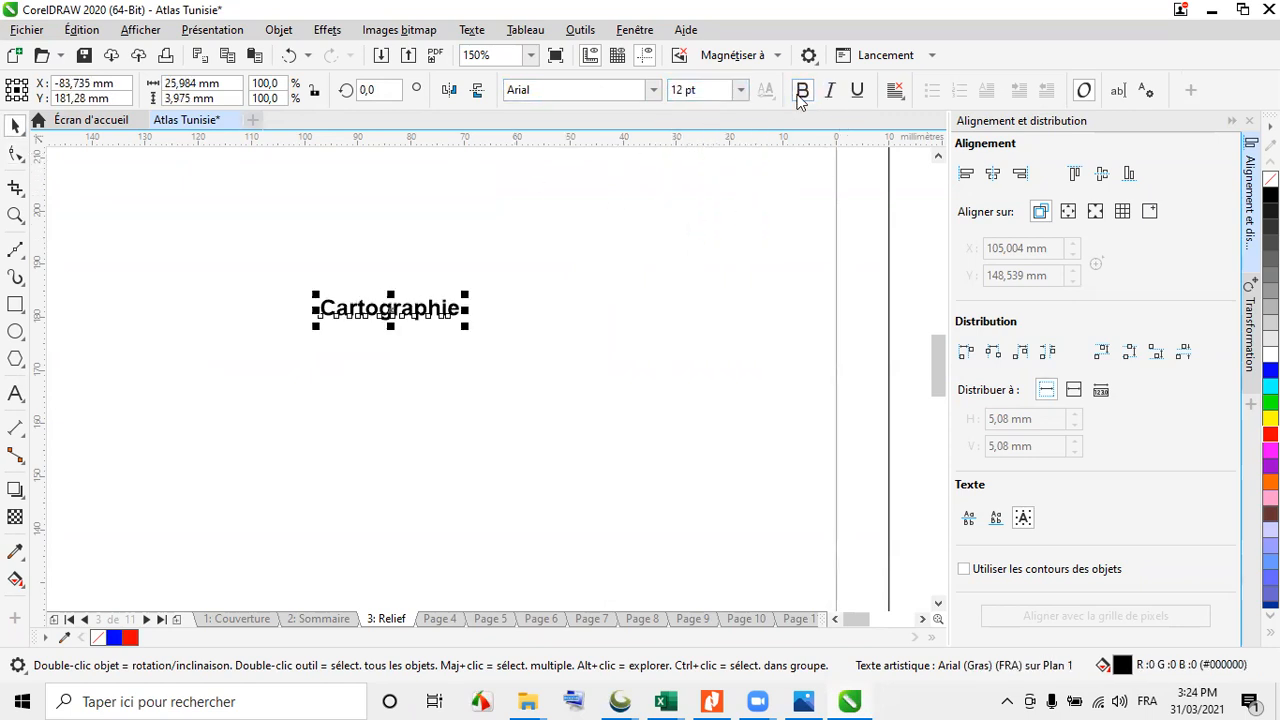
click(832, 93)
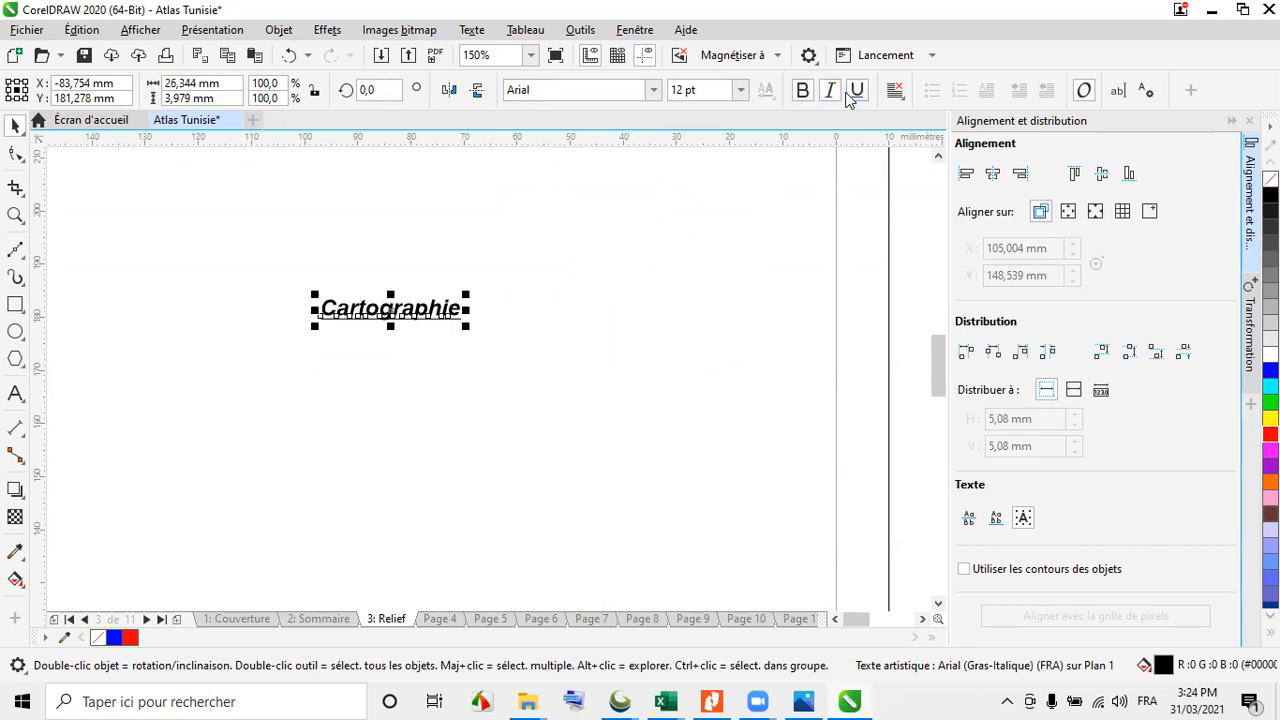
click(830, 91)
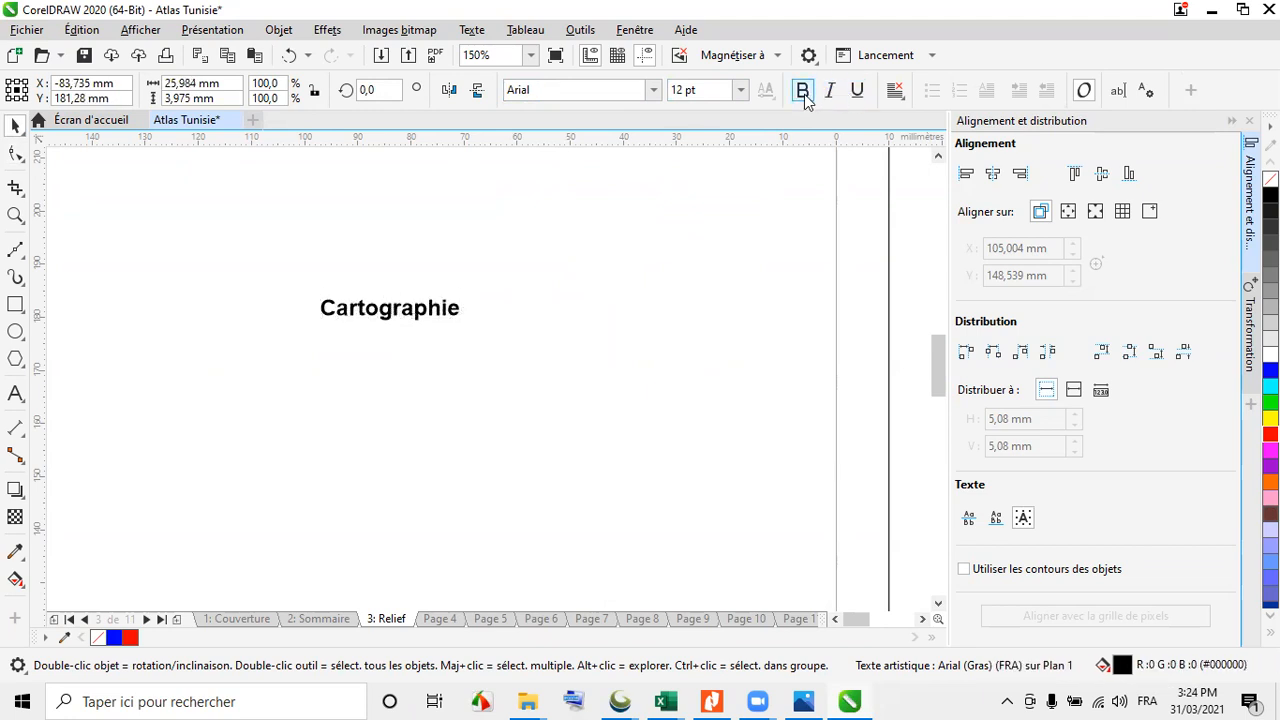
click(802, 91)
Select the "Cartographie" text with a selection window around it and delete it
click(256, 241)
drag(256, 241, 686, 470)
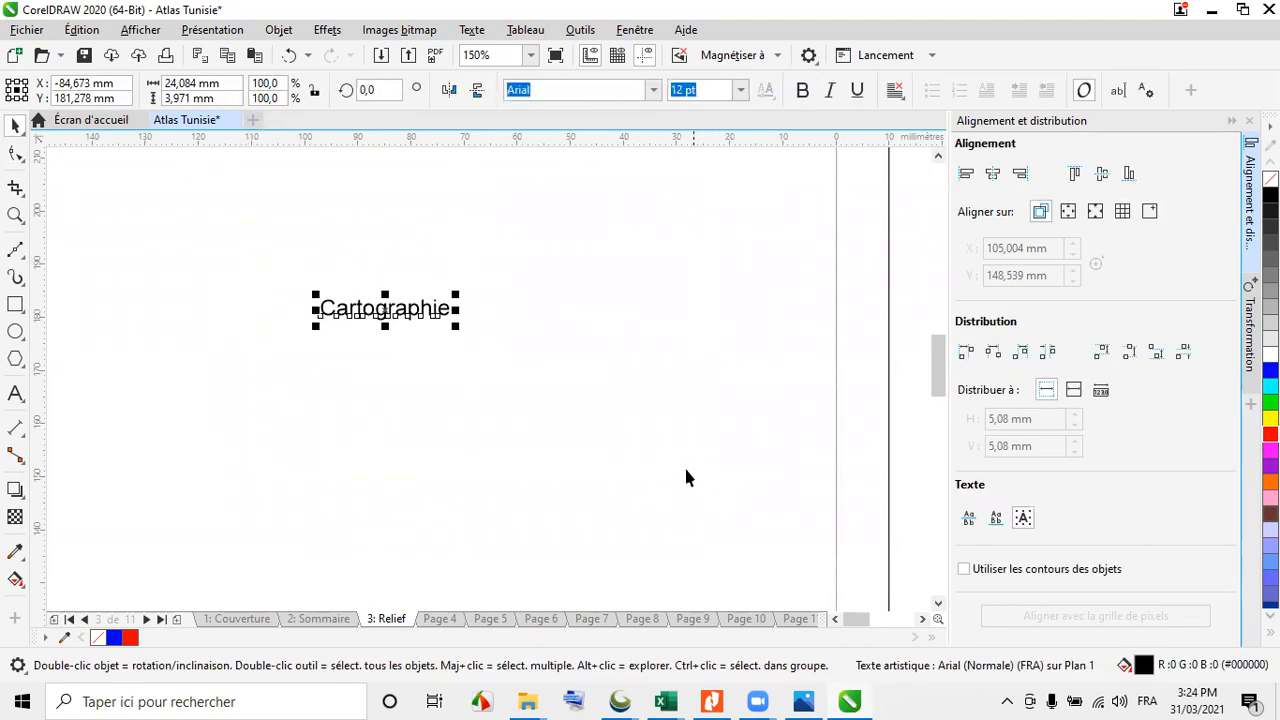
key(Delete)
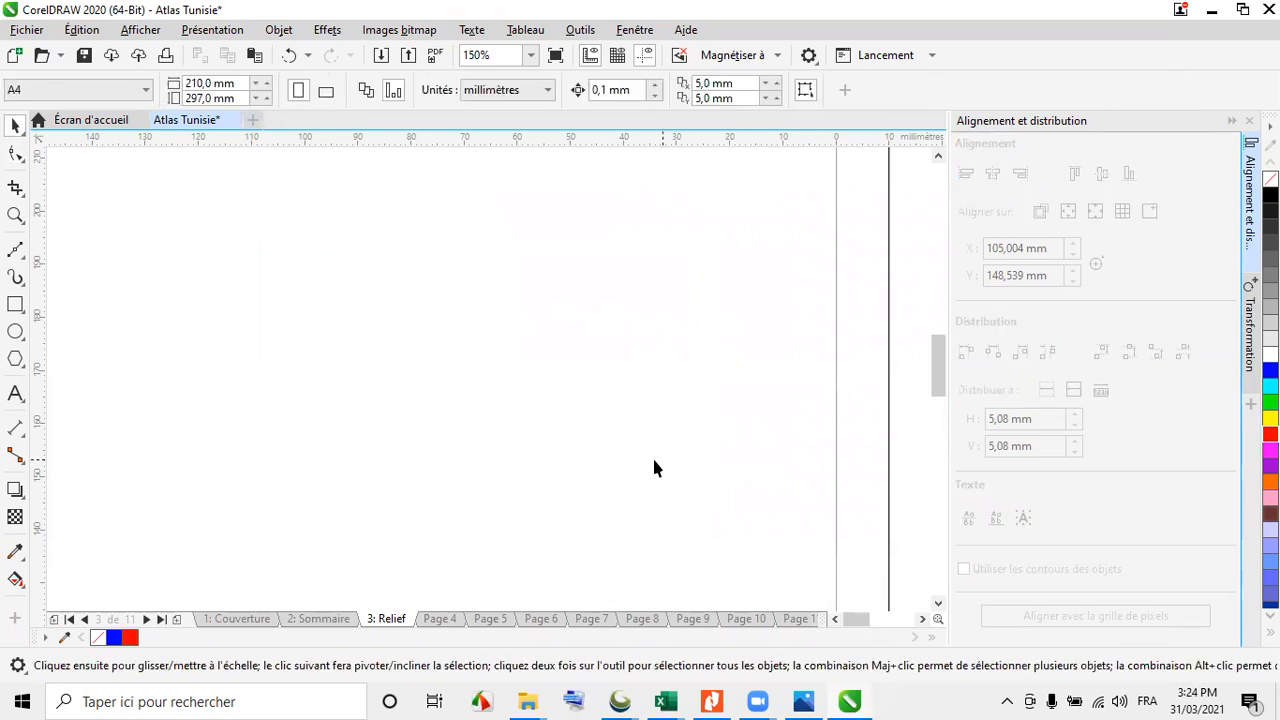
Draw a paragraph text frame about 101 mm wide by 59 mm high beside the page and enter "egedgegeg"
click(15, 393)
drag(186, 210, 725, 522)
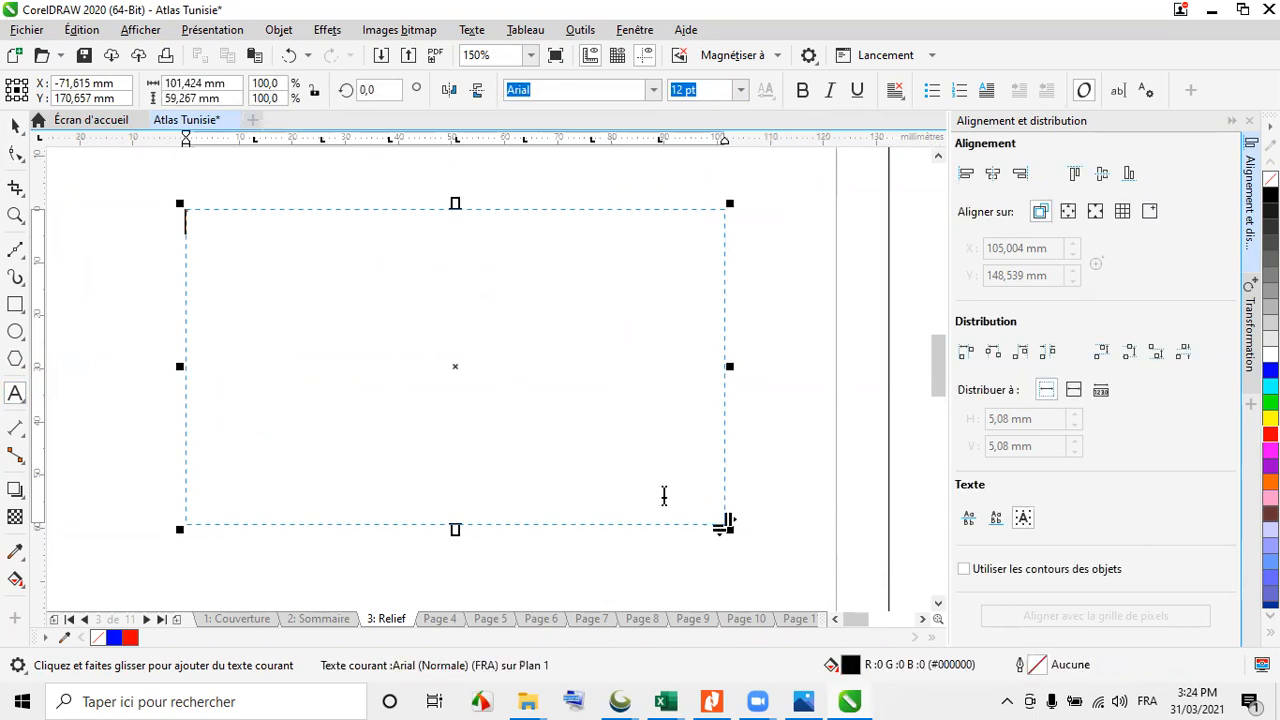
text(egedgegeg)
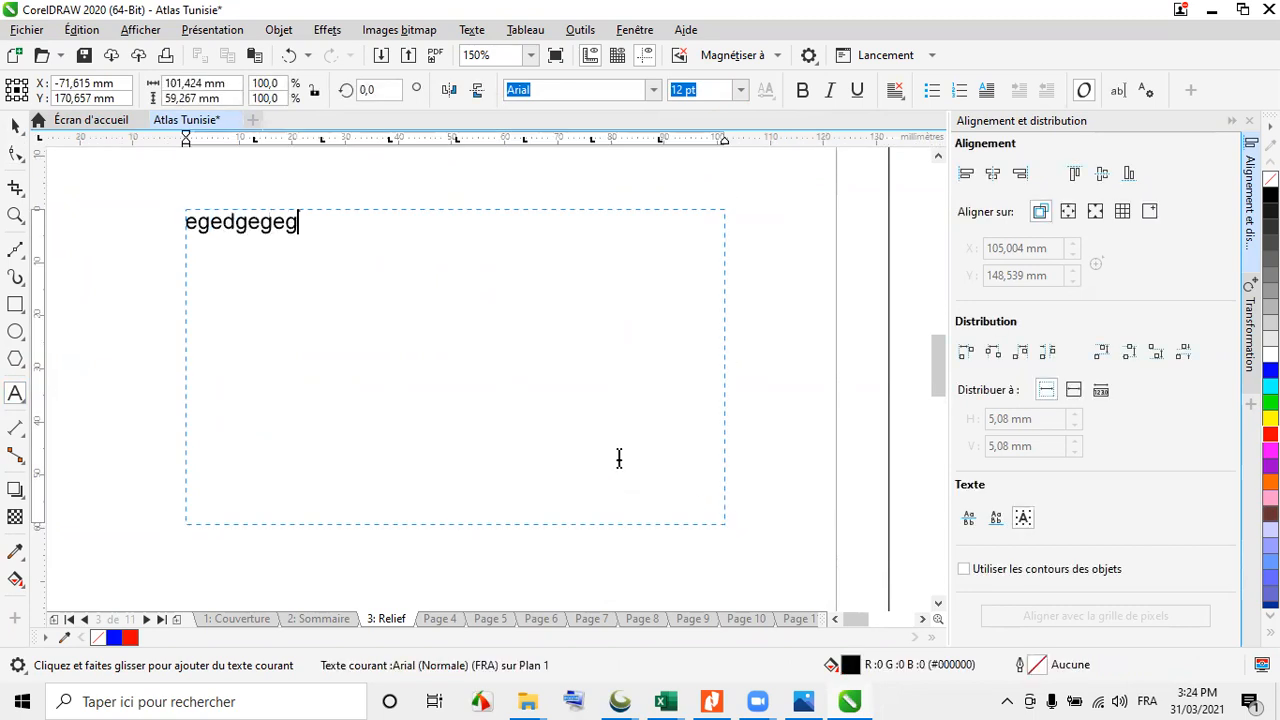
Clear the sample text from the paragraph text frame and delete the empty frame
key(BackSpace)
key(BackSpace)
key(BackSpace)
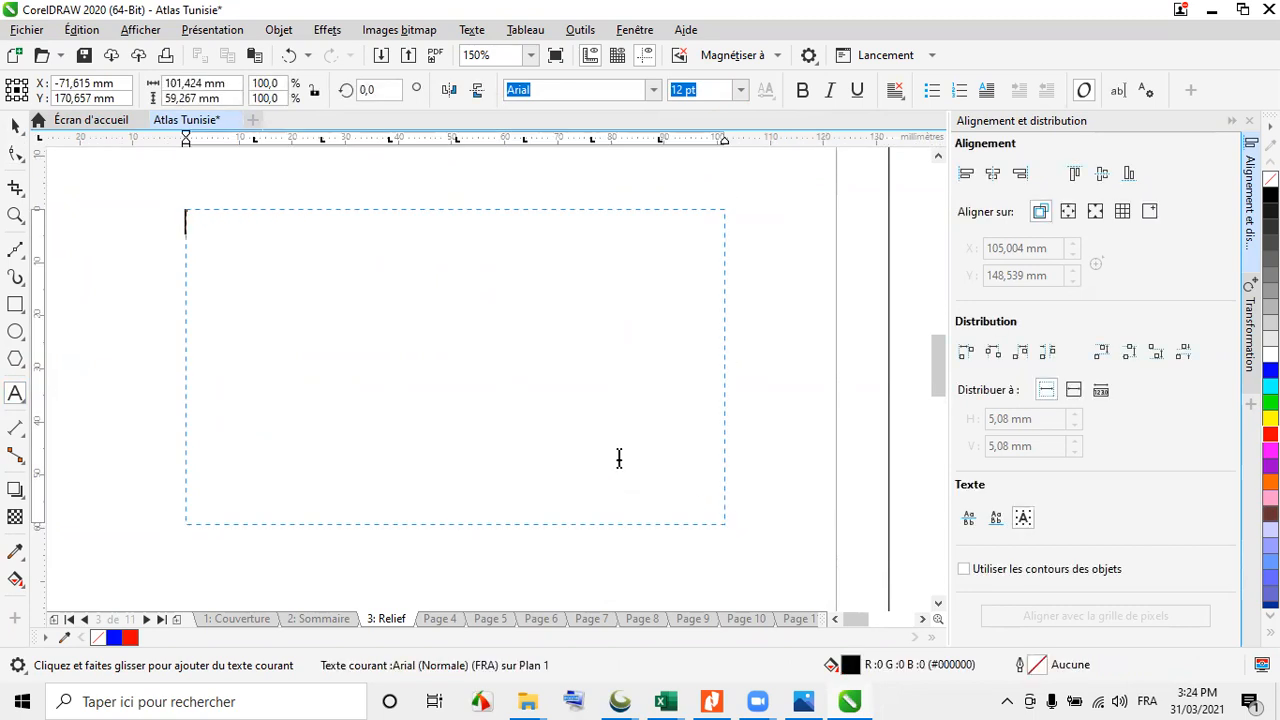
click(15, 126)
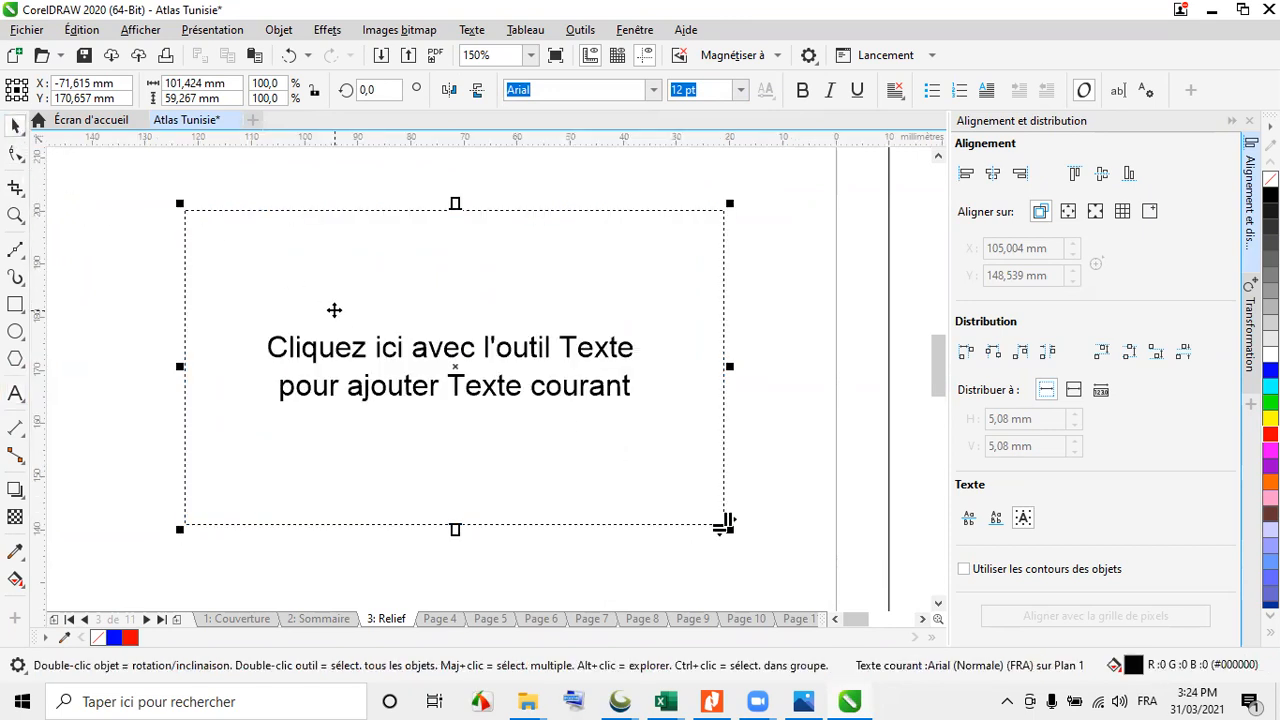
key(Delete)
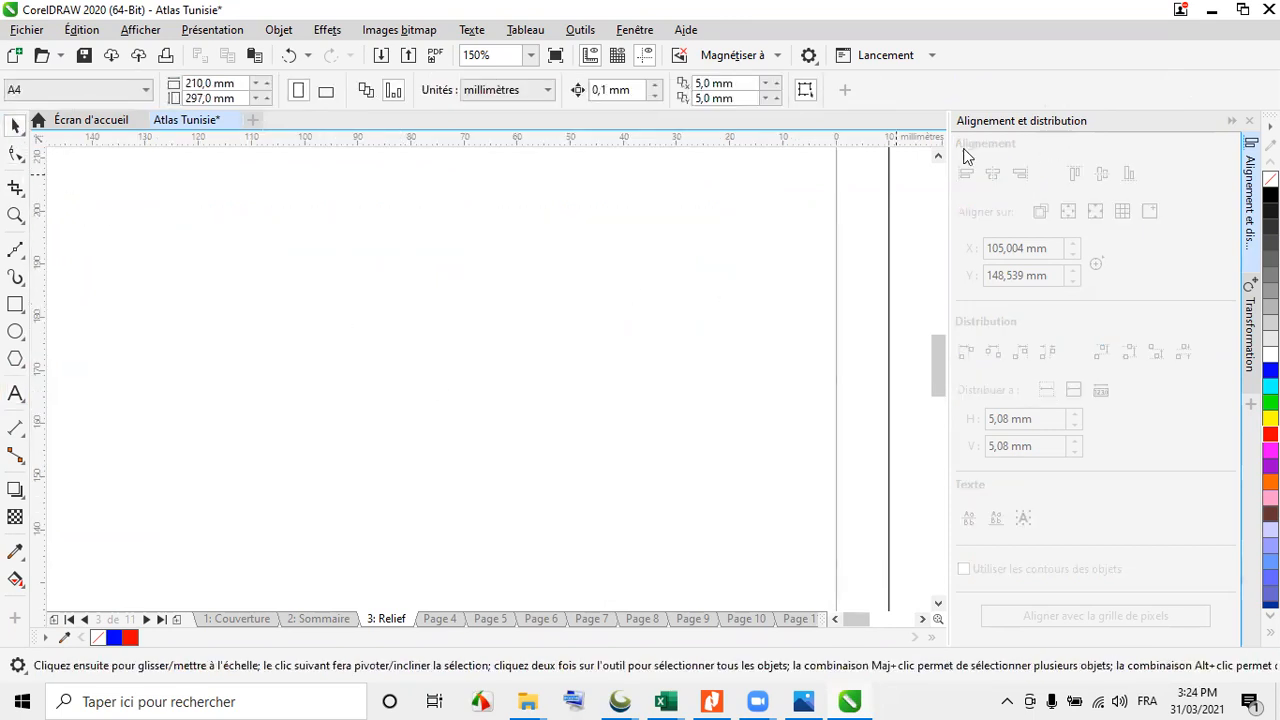
Collapse the alignment and distribution docker and switch from the Zoom tool to the Pan tool
click(1232, 121)
scroll(545, 398, down, 4)
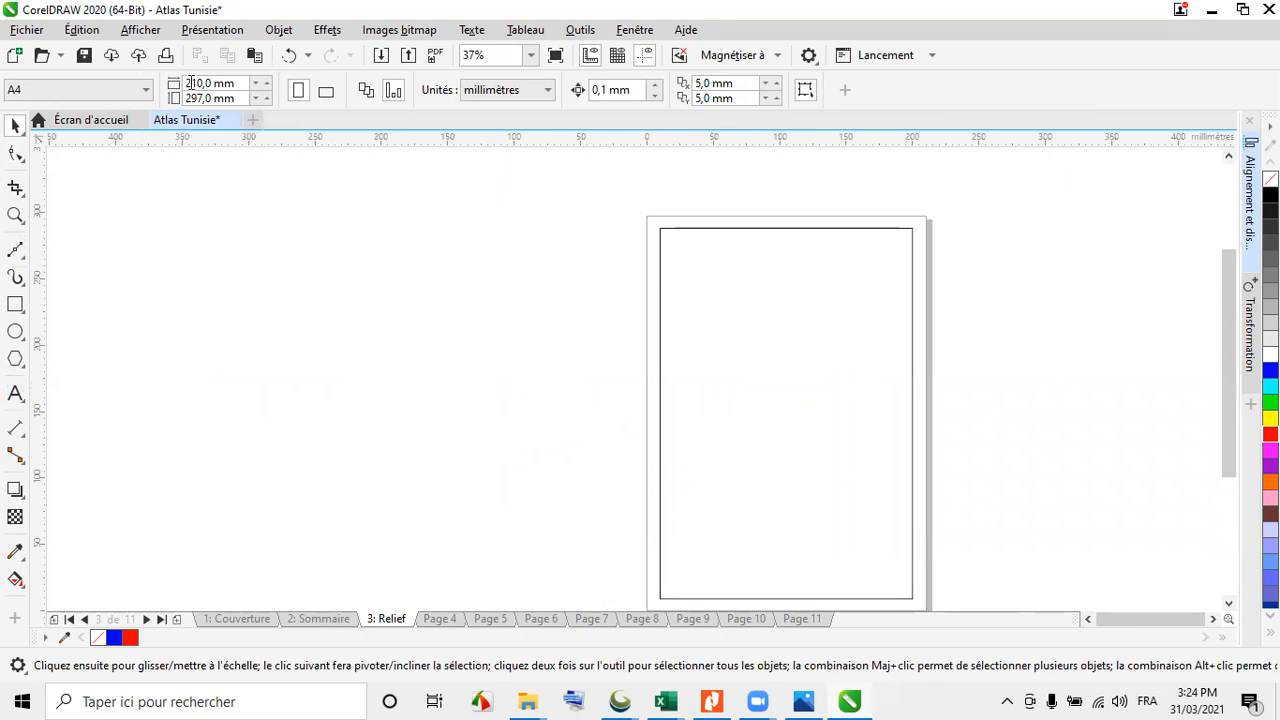
click(15, 216)
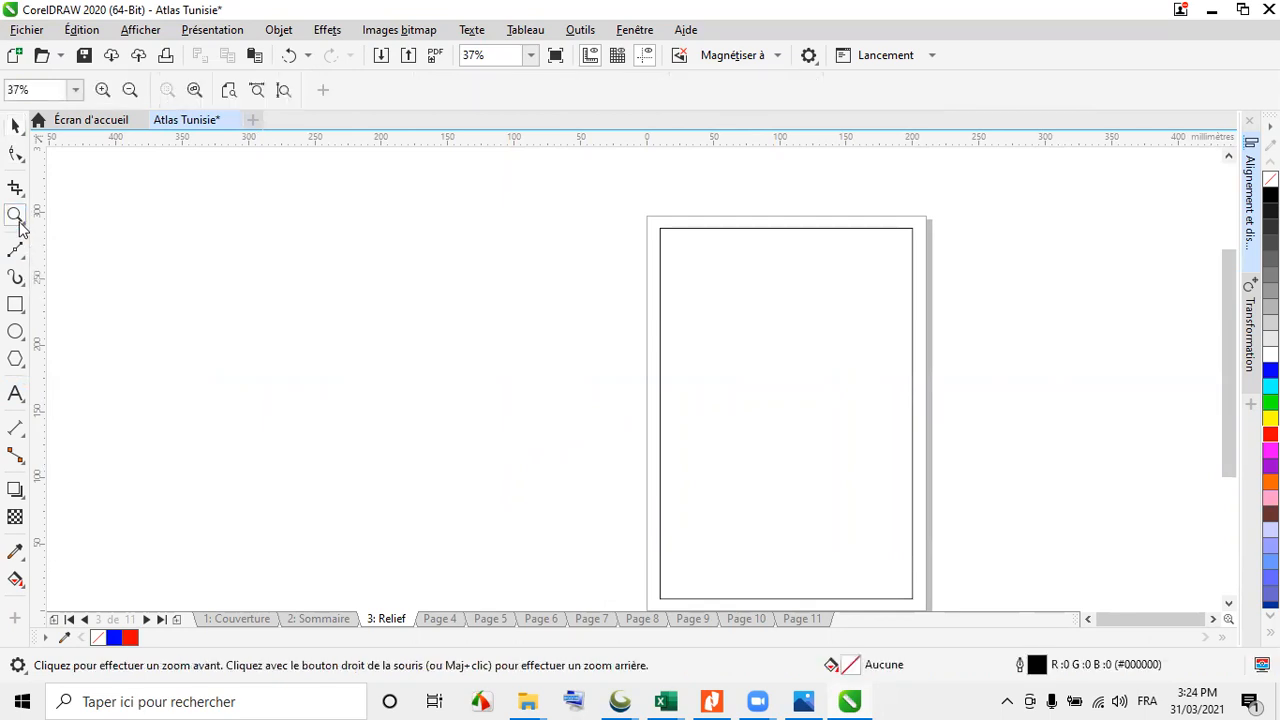
click(27, 230)
click(42, 240)
Pan and zoom around the Relief page to examine the framed area at different magnifications
drag(875, 435, 636, 344)
scroll(630, 340, up, 3)
scroll(617, 331, down, 3)
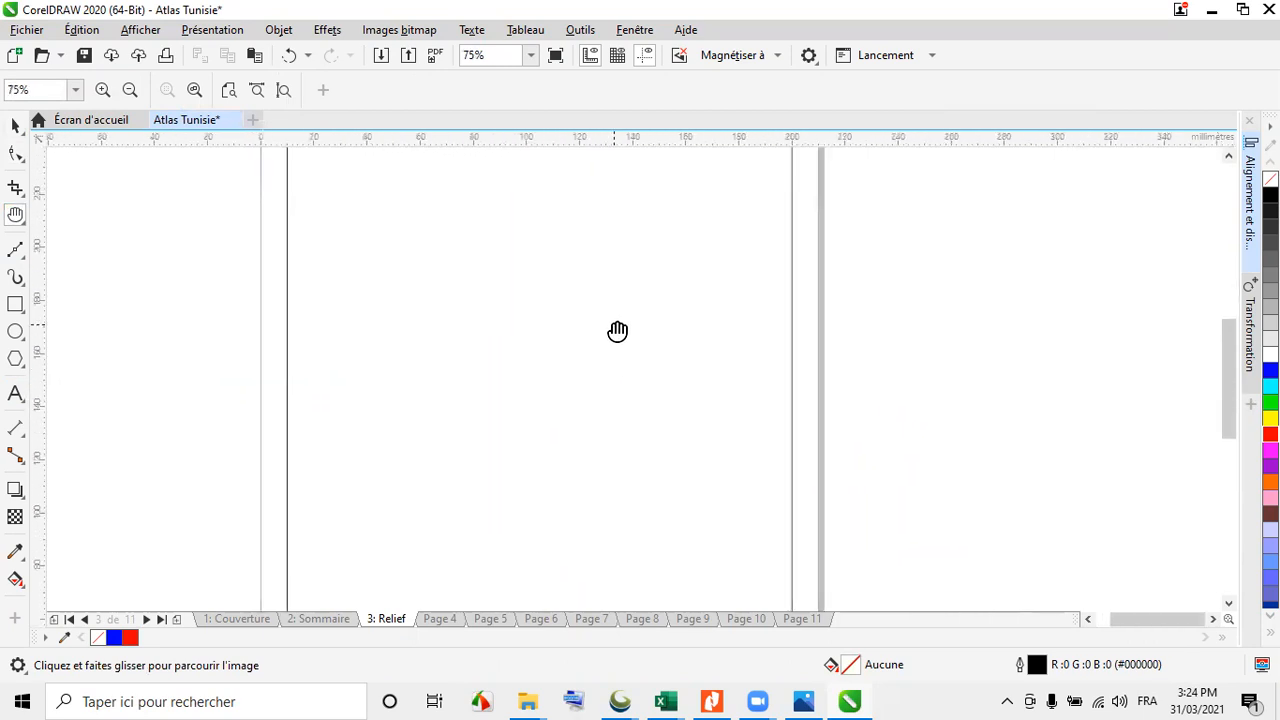
scroll(611, 333, up, 2)
scroll(628, 371, down, 2)
scroll(628, 371, up, 1)
scroll(628, 371, down, 2)
scroll(628, 371, up, 2)
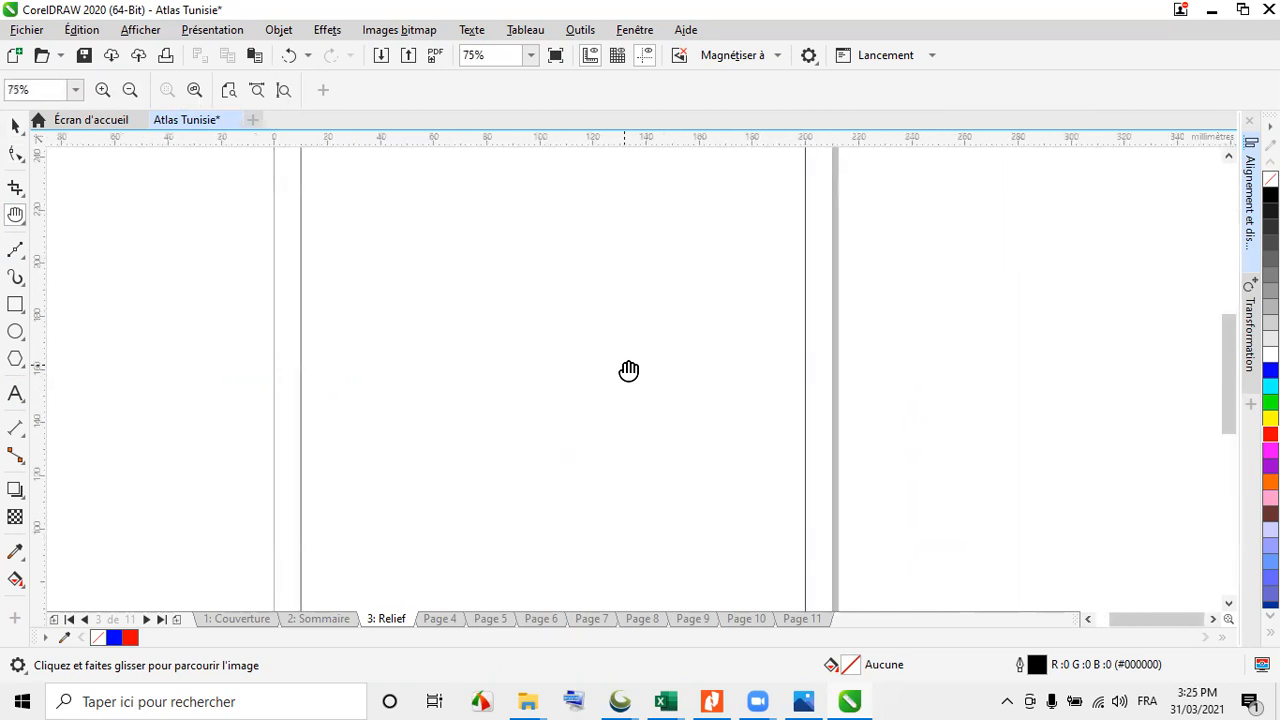
scroll(628, 371, down, 1)
scroll(657, 471, up, 2)
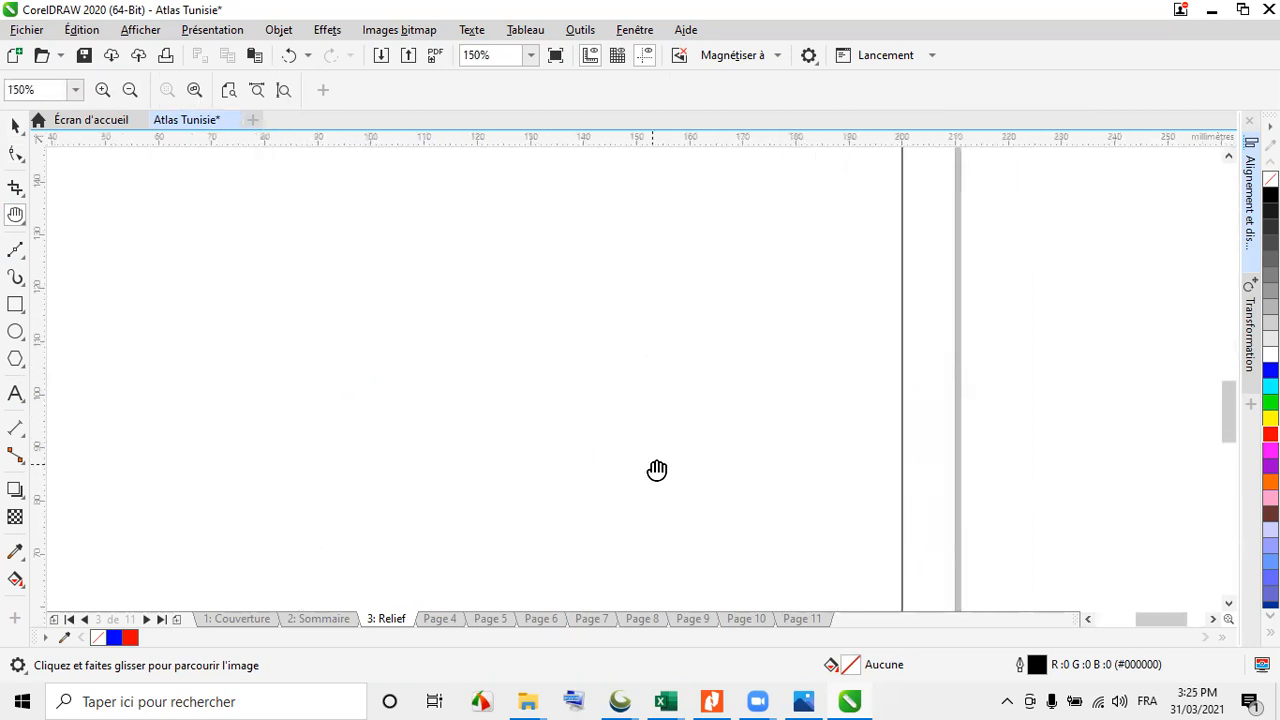
mouse_move(1226, 617)
mouse_down()
mouse_move(1191, 594)
mouse_move(1157, 474)
mouse_move(1157, 571)
mouse_move(1191, 646)
mouse_move(1189, 491)
mouse_move(1157, 537)
mouse_move(1191, 647)
mouse_move(1166, 540)
mouse_move(1223, 620)
mouse_up()
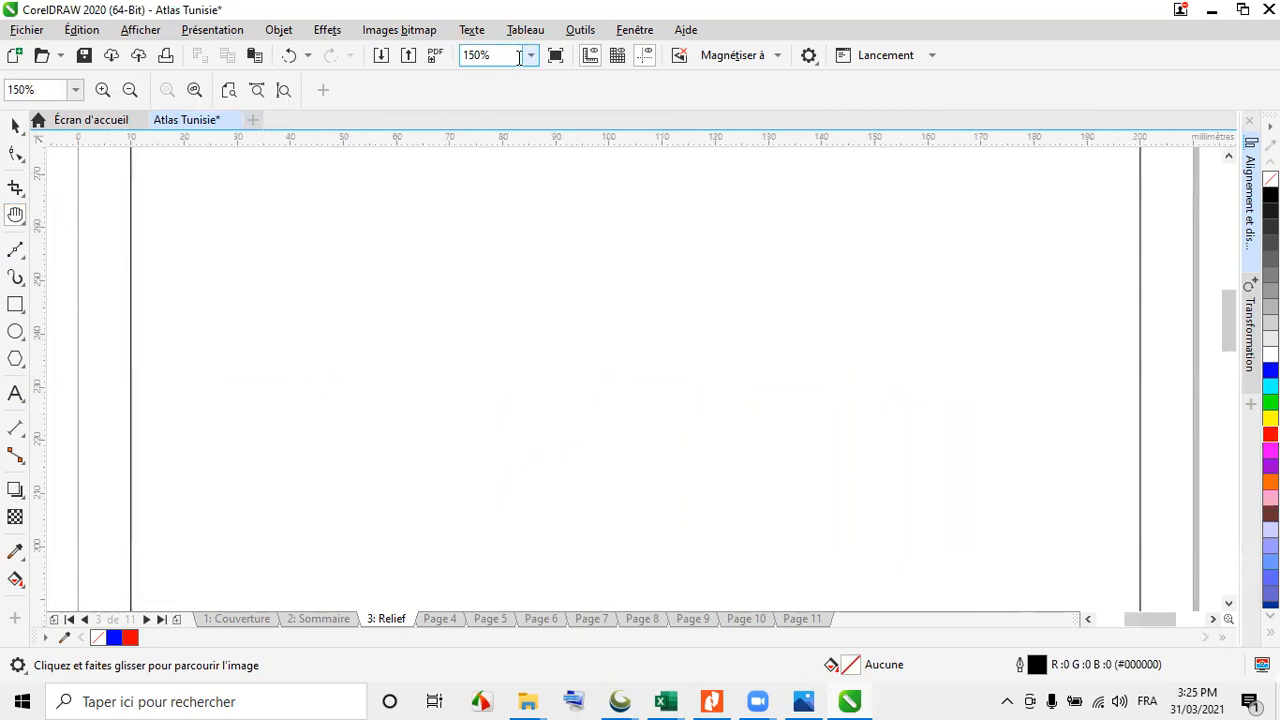
Compare the fit-to-page, page-width and fixed-percentage zoom presets on the Relief page
click(528, 58)
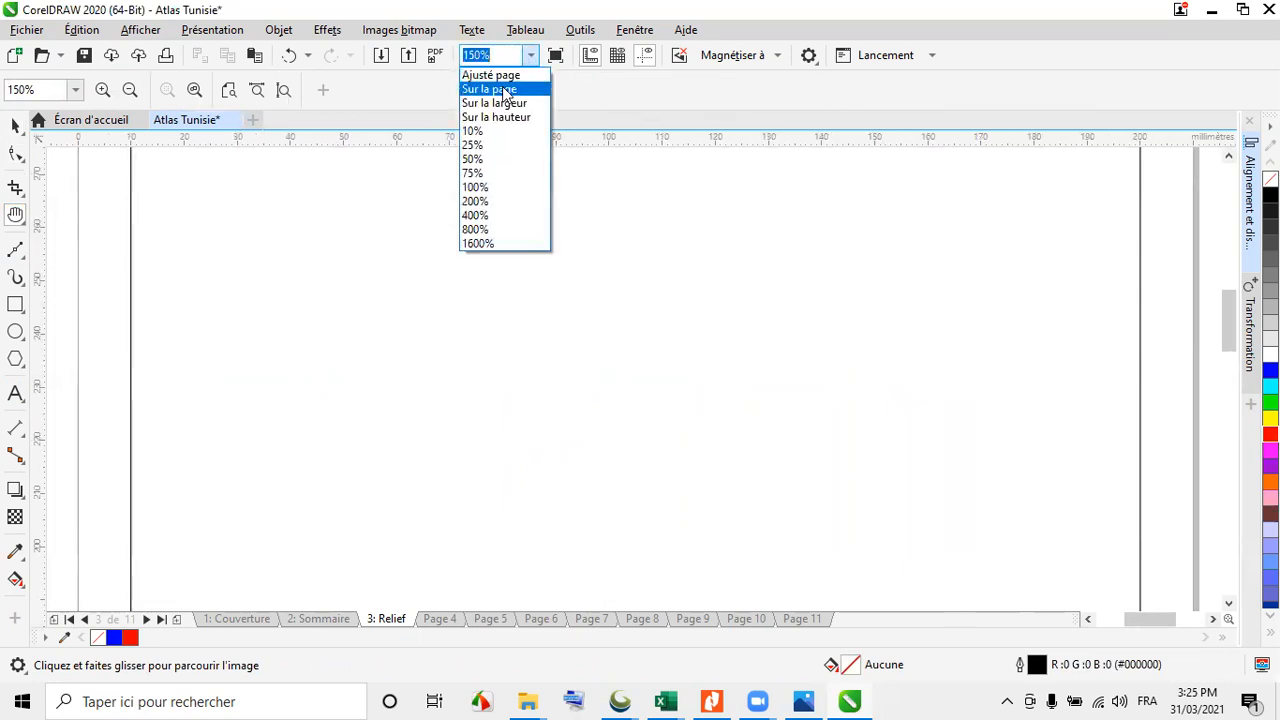
click(490, 89)
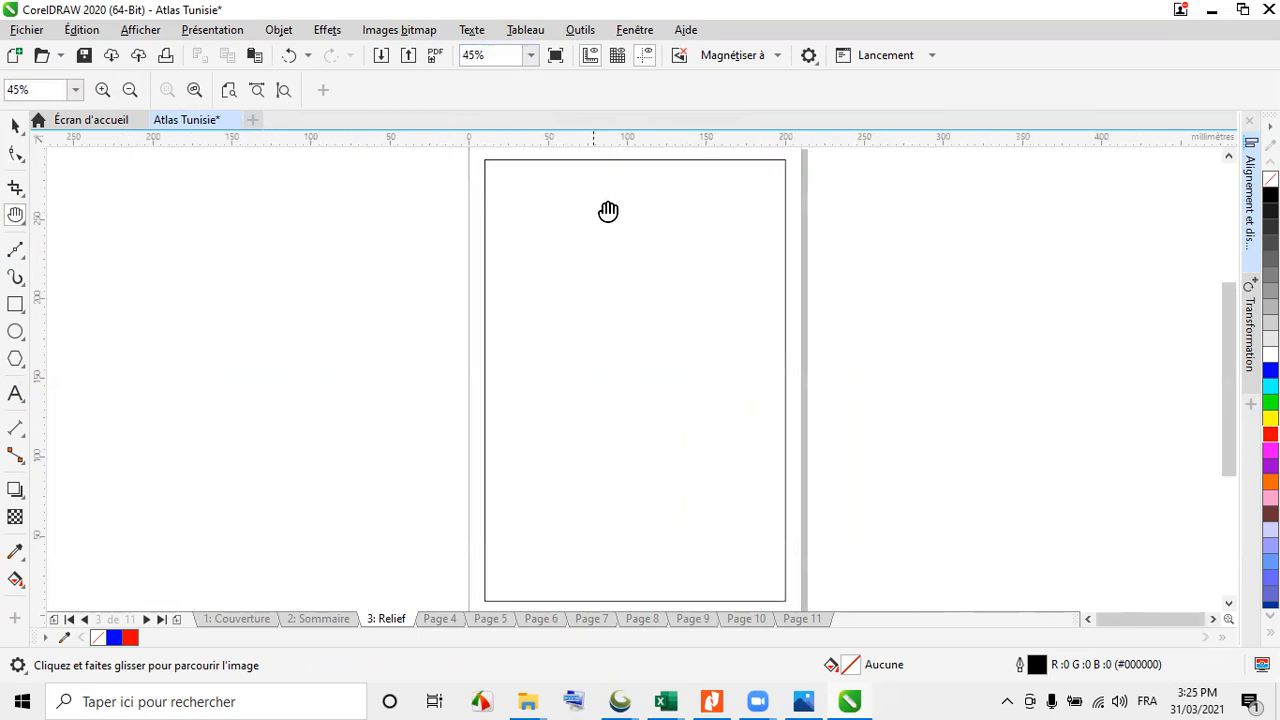
click(529, 58)
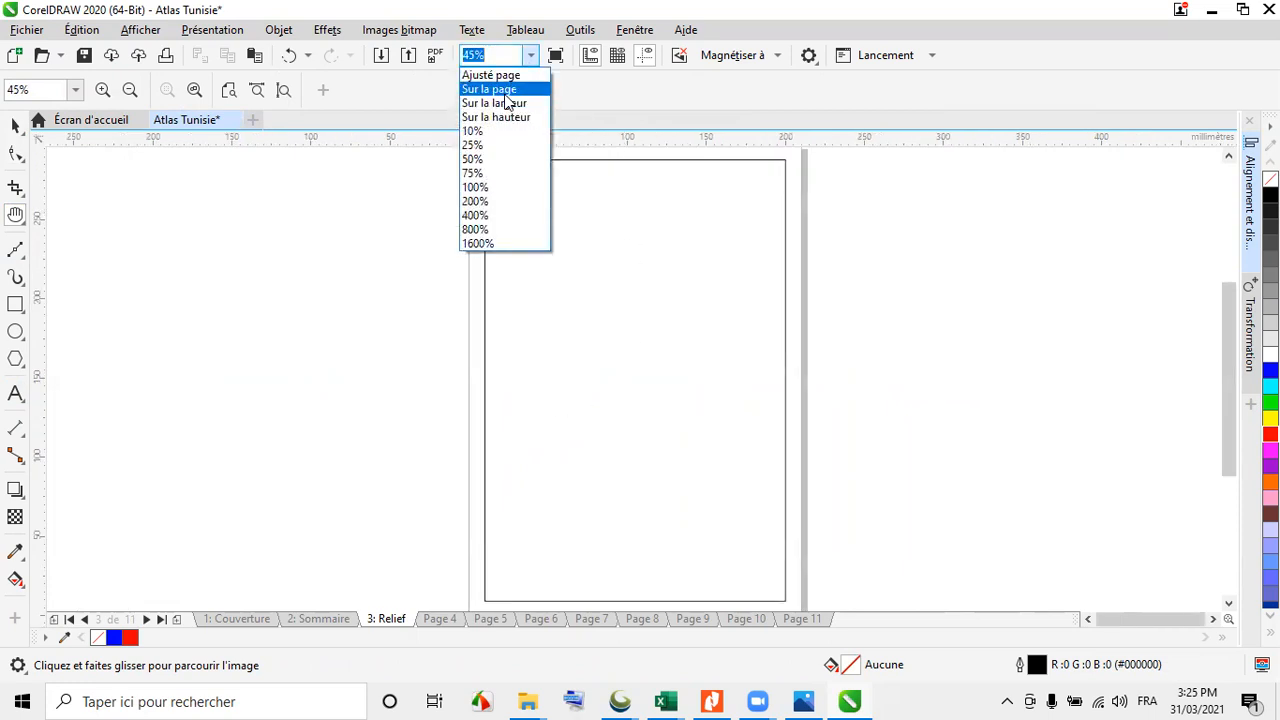
click(506, 90)
click(529, 58)
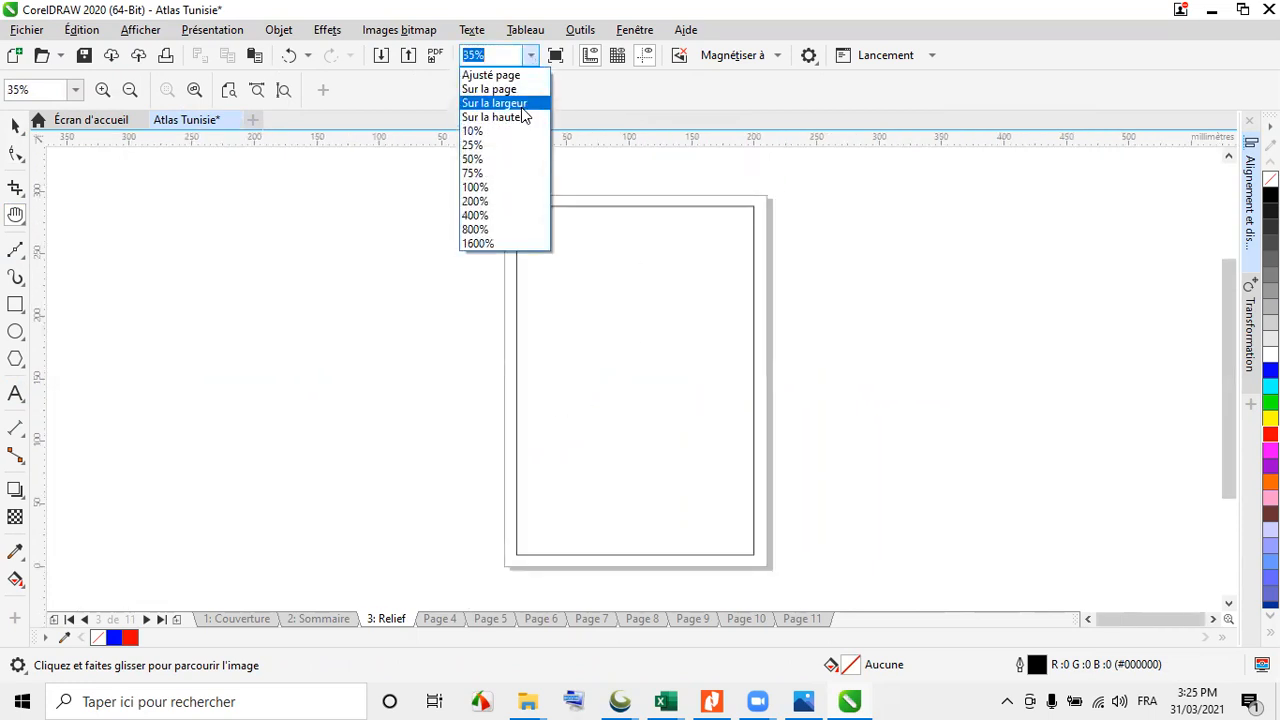
click(521, 107)
click(530, 56)
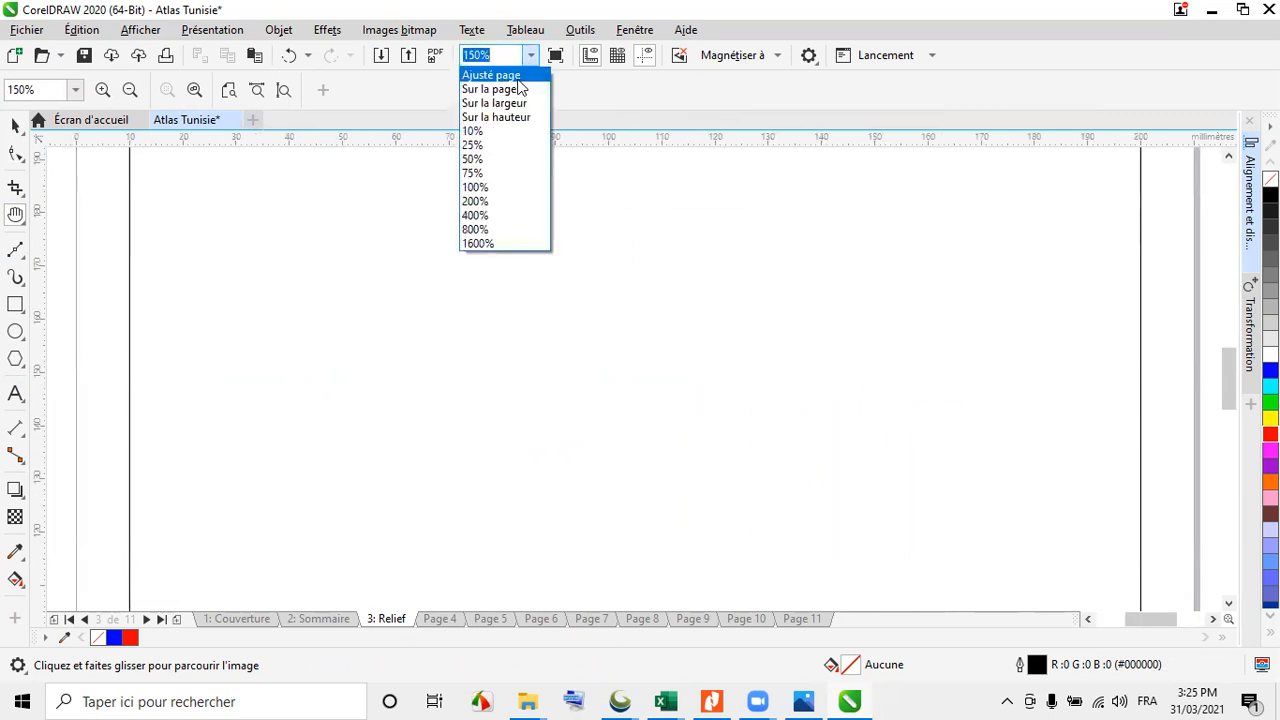
click(515, 89)
click(531, 57)
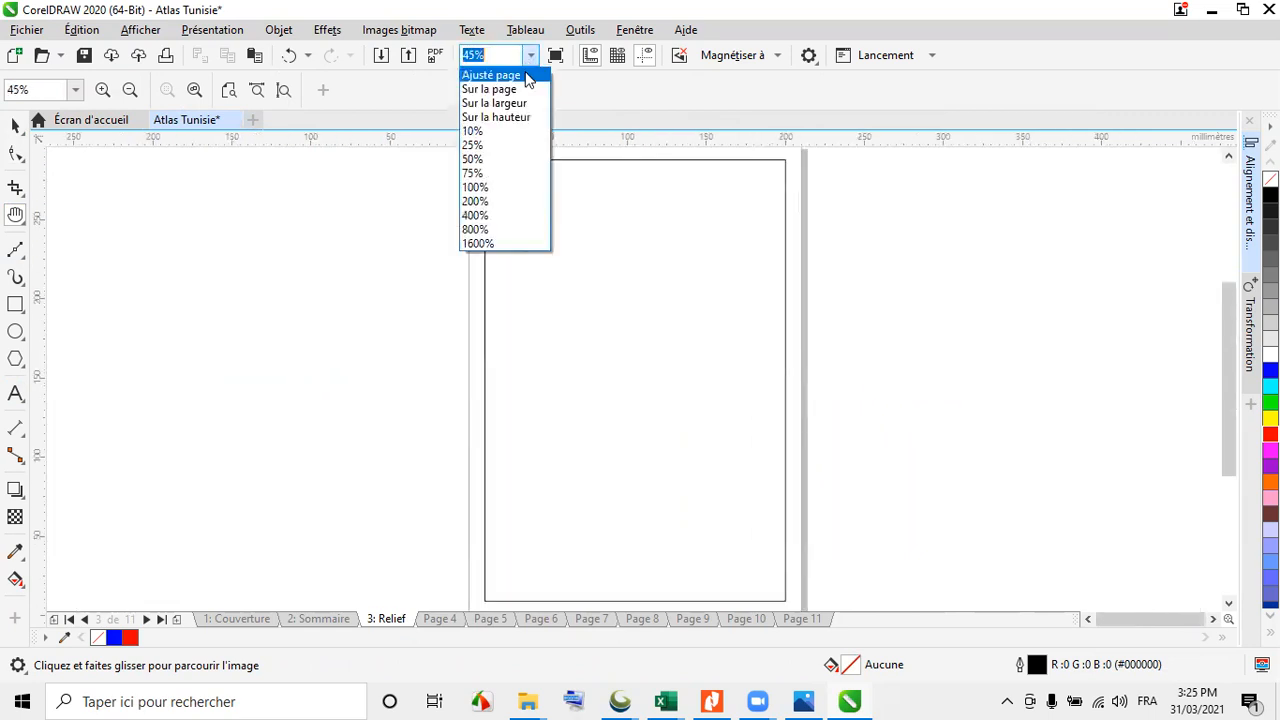
click(490, 201)
scroll(501, 314, down, 5)
scroll(534, 357, up, 3)
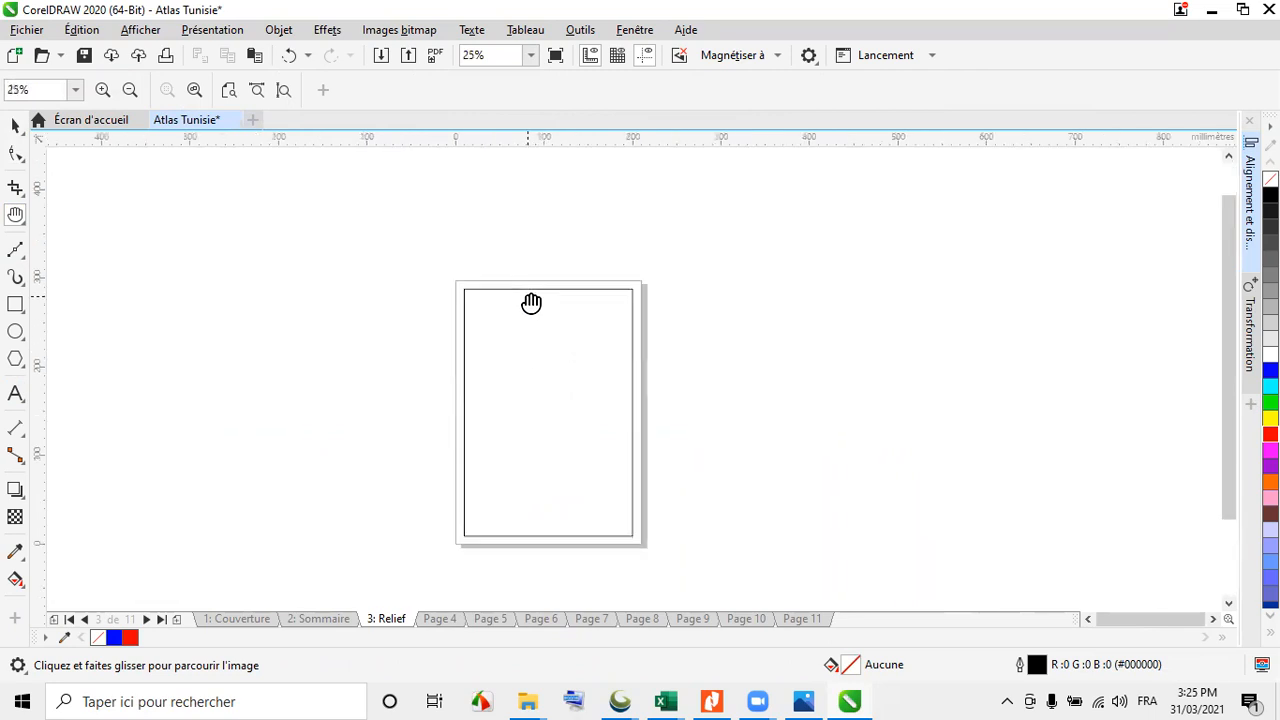
Inspect the options available for the locked frame on the Relief page, then deselect the frame
click(16, 125)
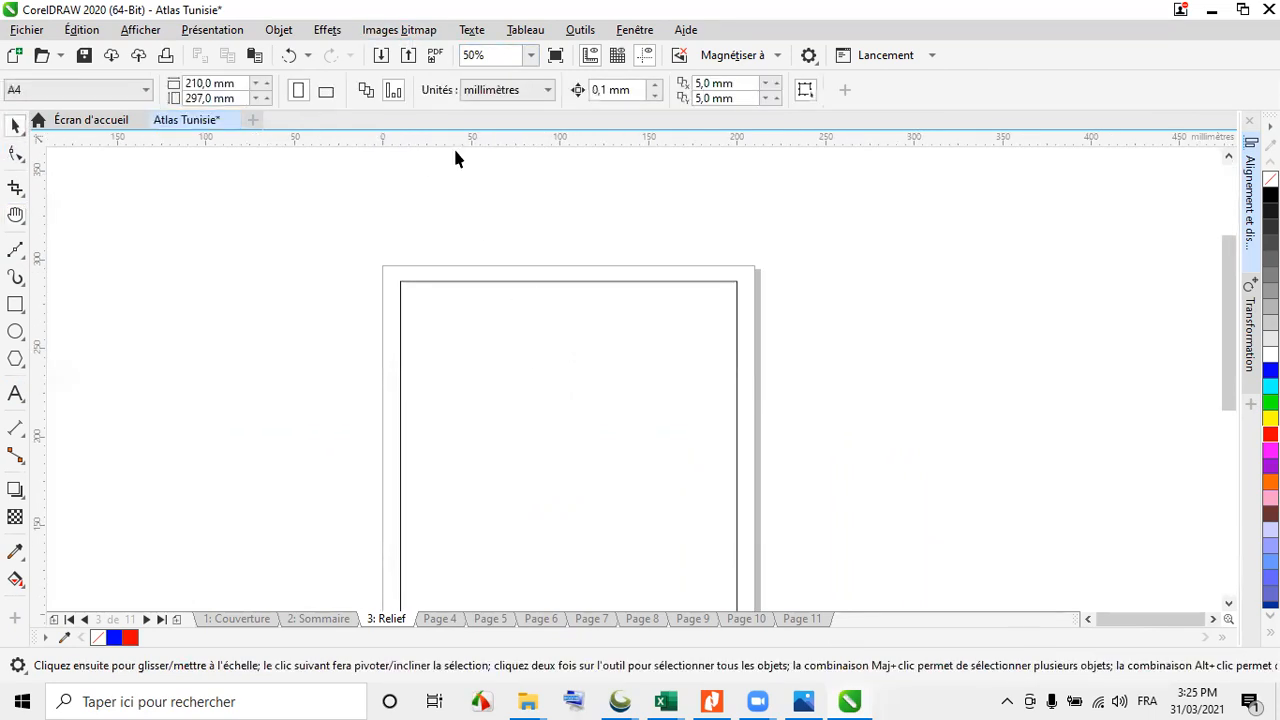
scroll(294, 228, down, 1)
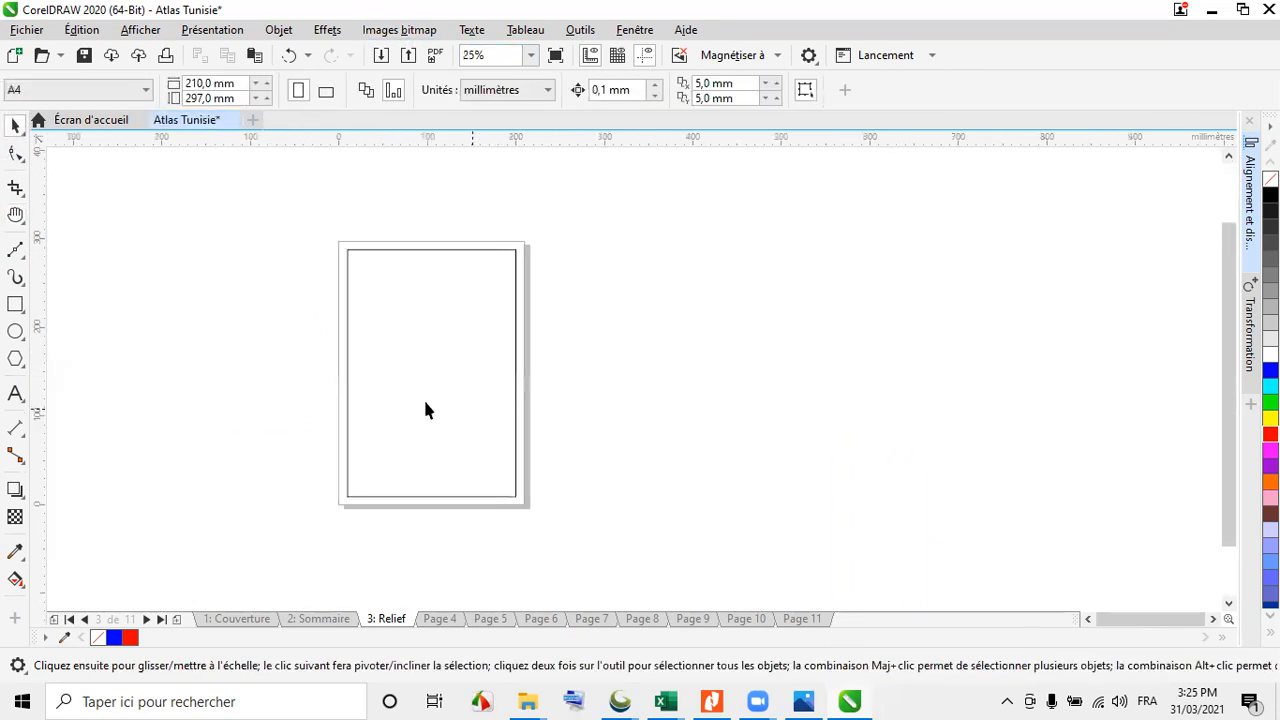
scroll(403, 388, up, 1)
scroll(487, 455, down, 1)
right_click(486, 438)
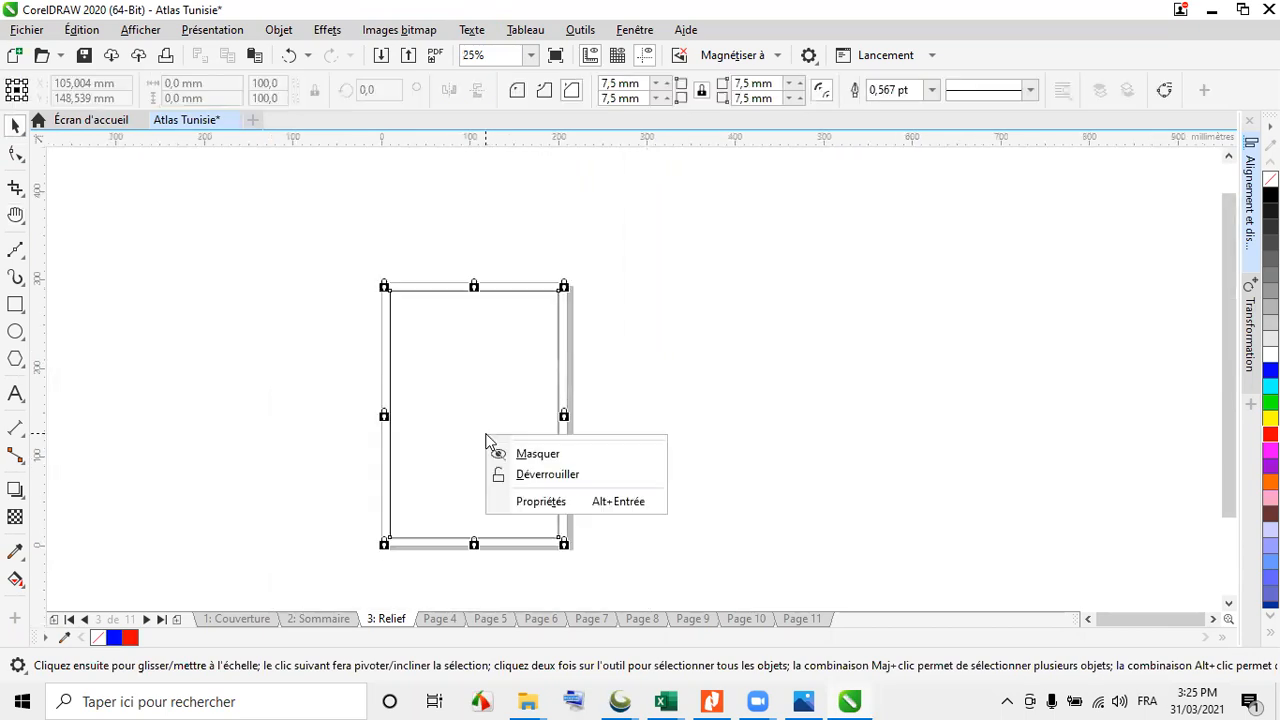
click(741, 388)
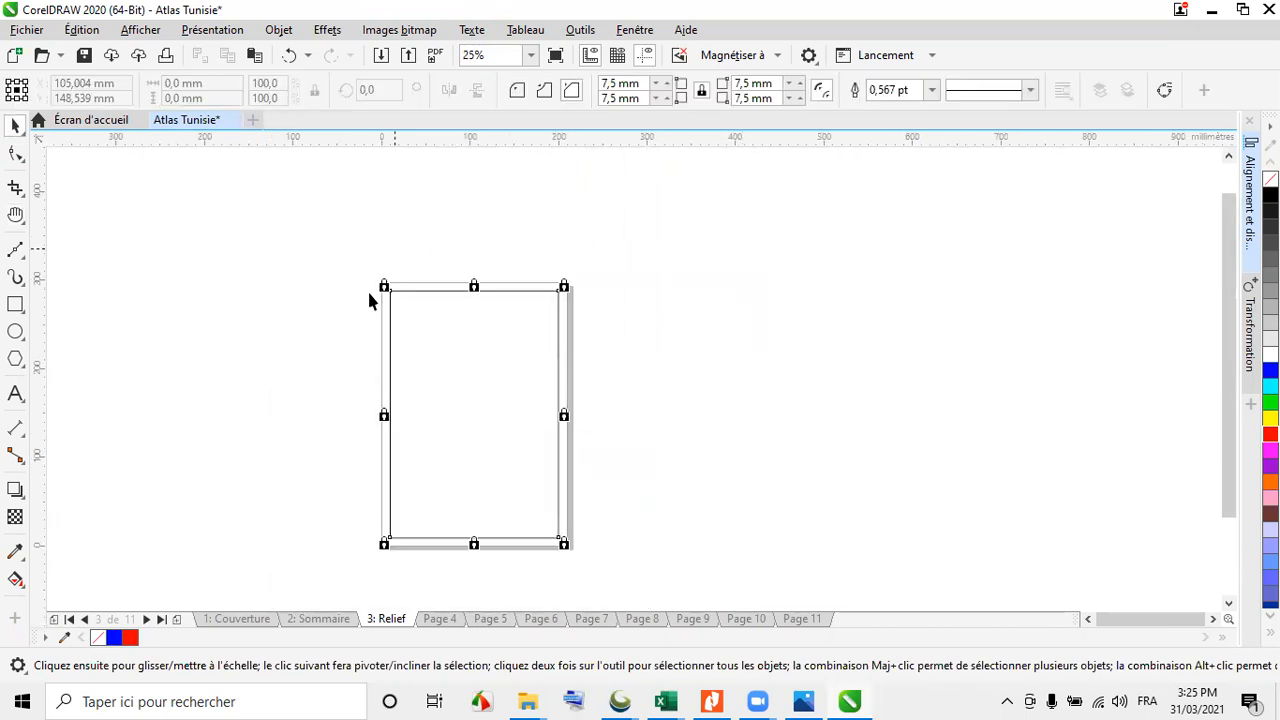
click(398, 260)
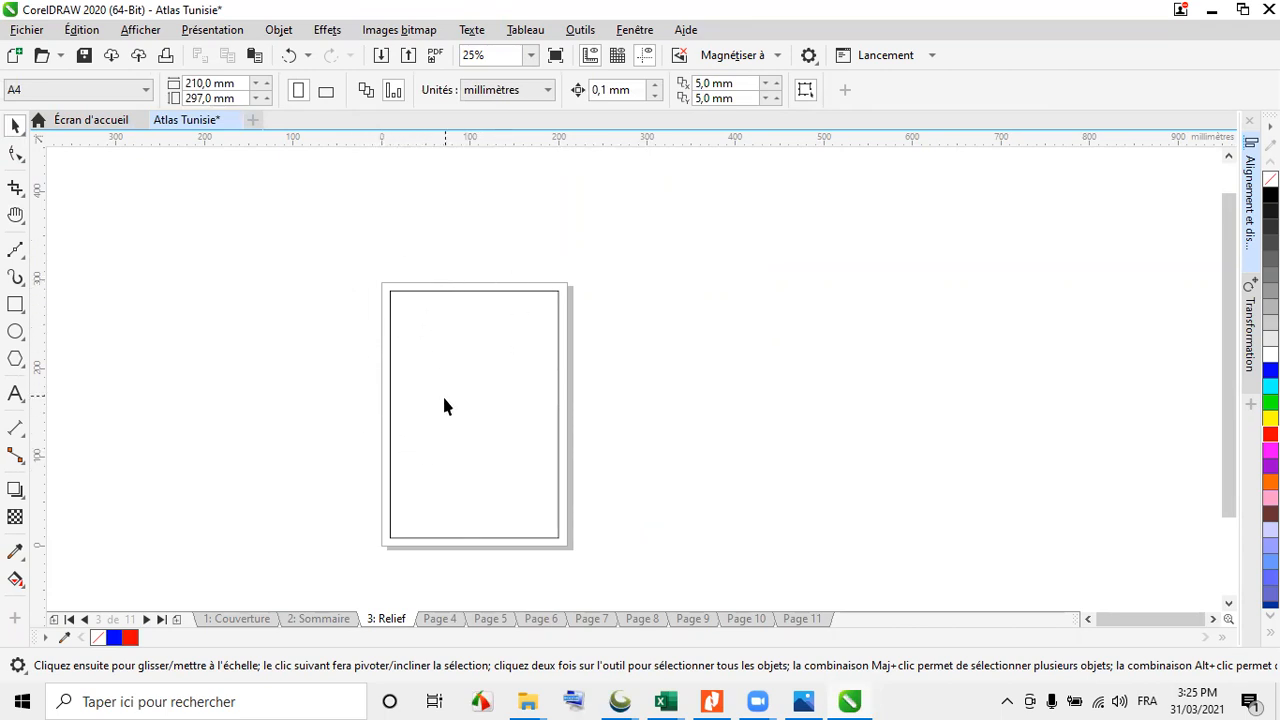
Draw an ellipse about 213 by 89 mm overlapping the page's left edge and two circles about 52 and 38 mm across beside it
click(15, 332)
drag(217, 322, 405, 402)
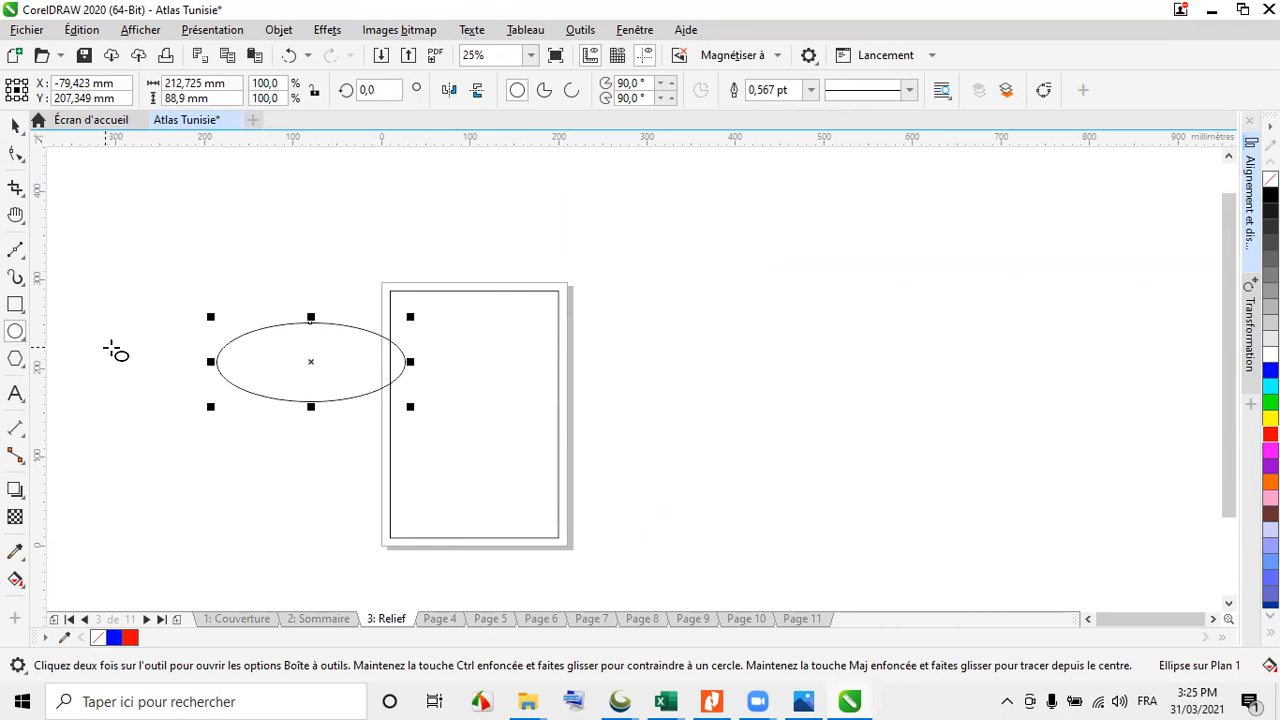
drag(135, 322, 186, 370)
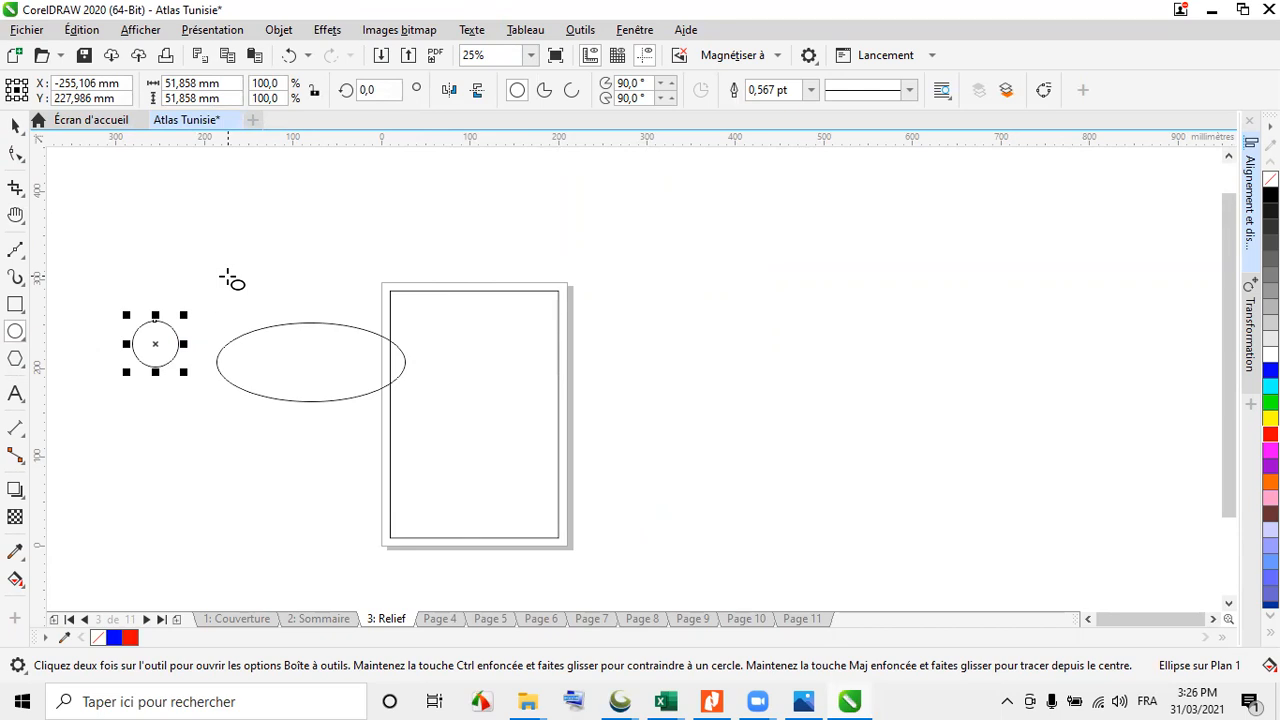
mouse_move(238, 257)
mouse_down()
mouse_move(291, 334)
mouse_move(246, 260)
mouse_move(283, 322)
mouse_move(253, 271)
mouse_up()
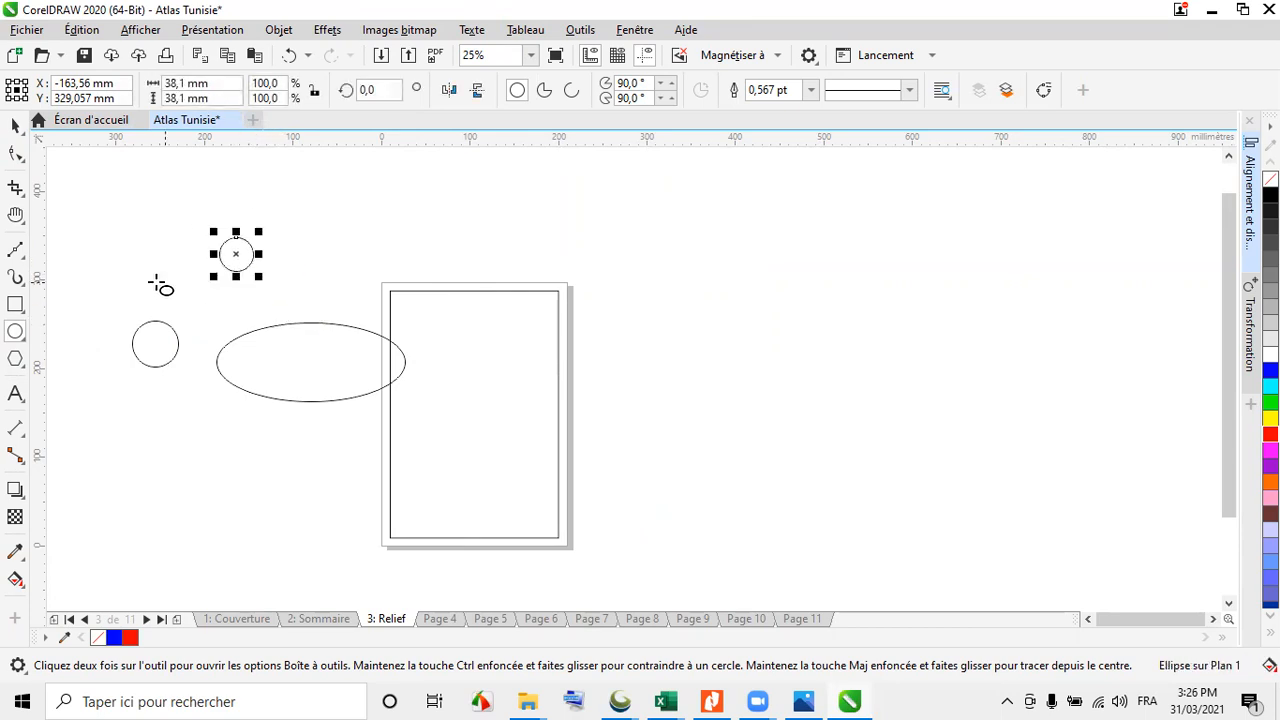
Draw a small square, a pentagon about 82 by 78 mm and a five-pointed star about 91 by 86 mm left of the page
click(15, 305)
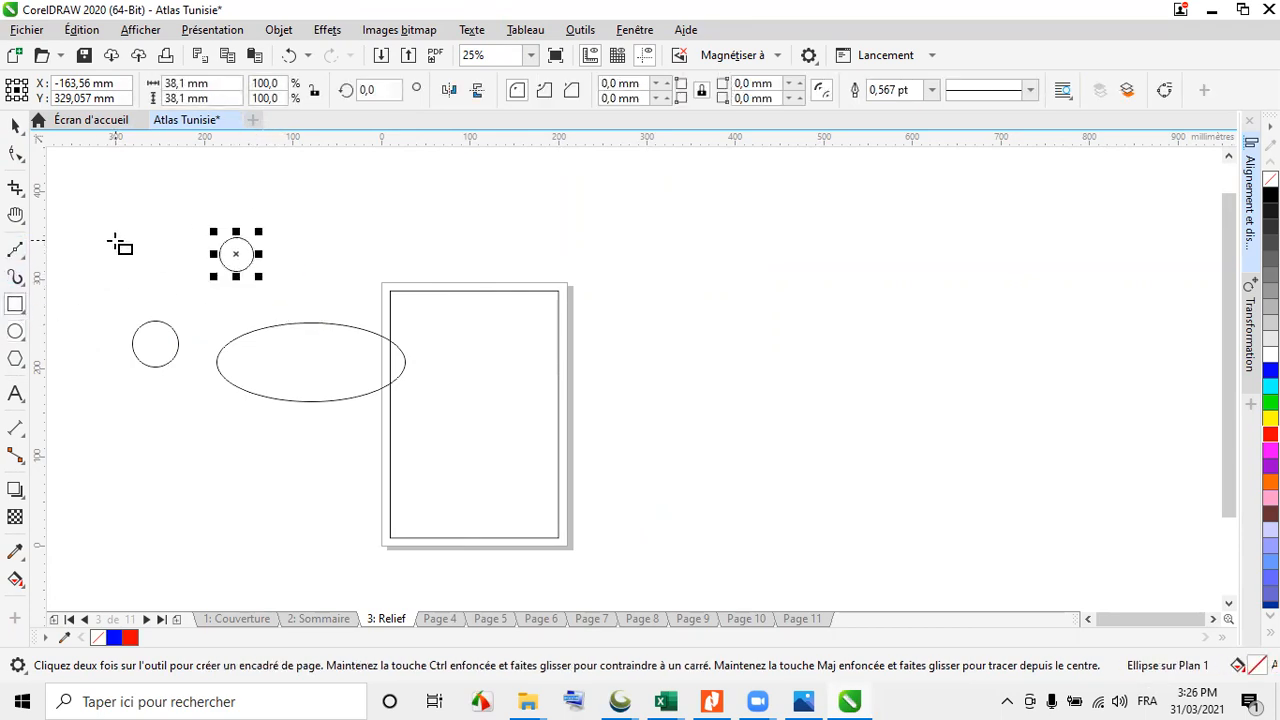
mouse_move(117, 242)
mouse_down()
mouse_move(151, 286)
mouse_move(120, 246)
mouse_move(140, 274)
mouse_move(128, 254)
mouse_up()
click(15, 359)
drag(101, 305, 142, 342)
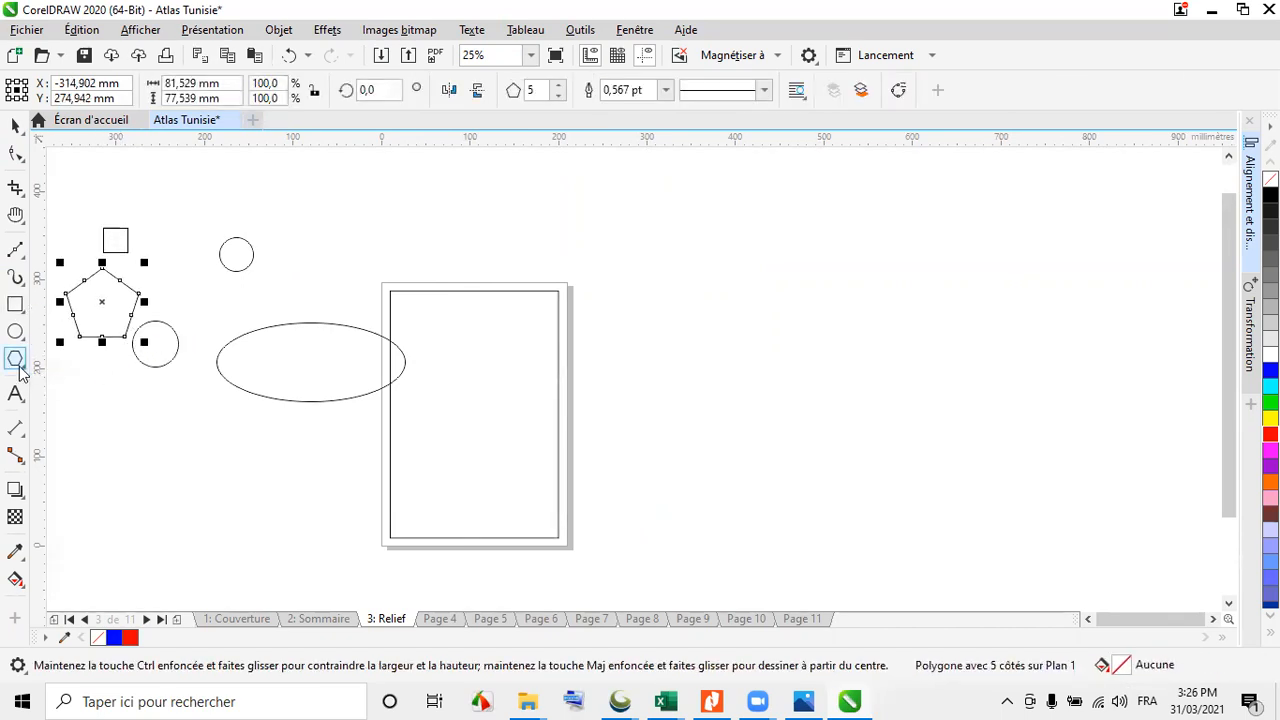
click(19, 366)
click(72, 377)
mouse_move(178, 428)
mouse_down()
mouse_move(217, 471)
mouse_move(205, 460)
mouse_up()
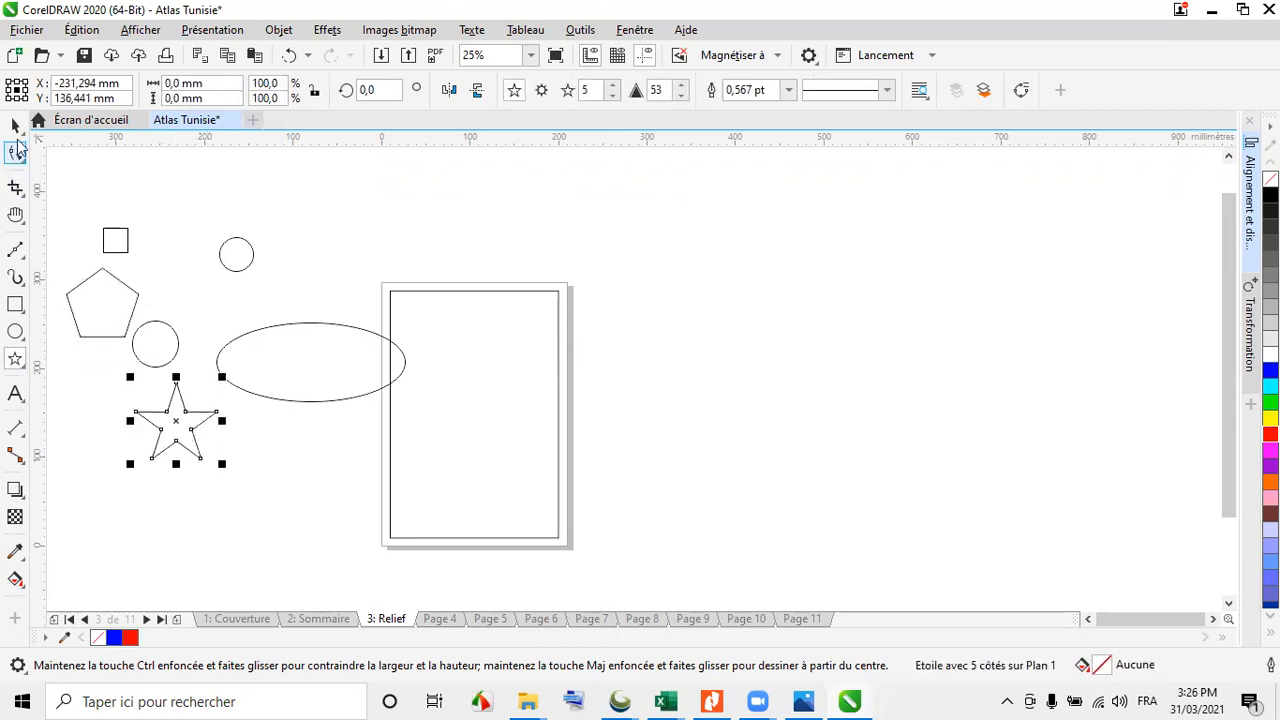
Rotate the star to about 328°, undo that rotation and deselect the star
click(15, 125)
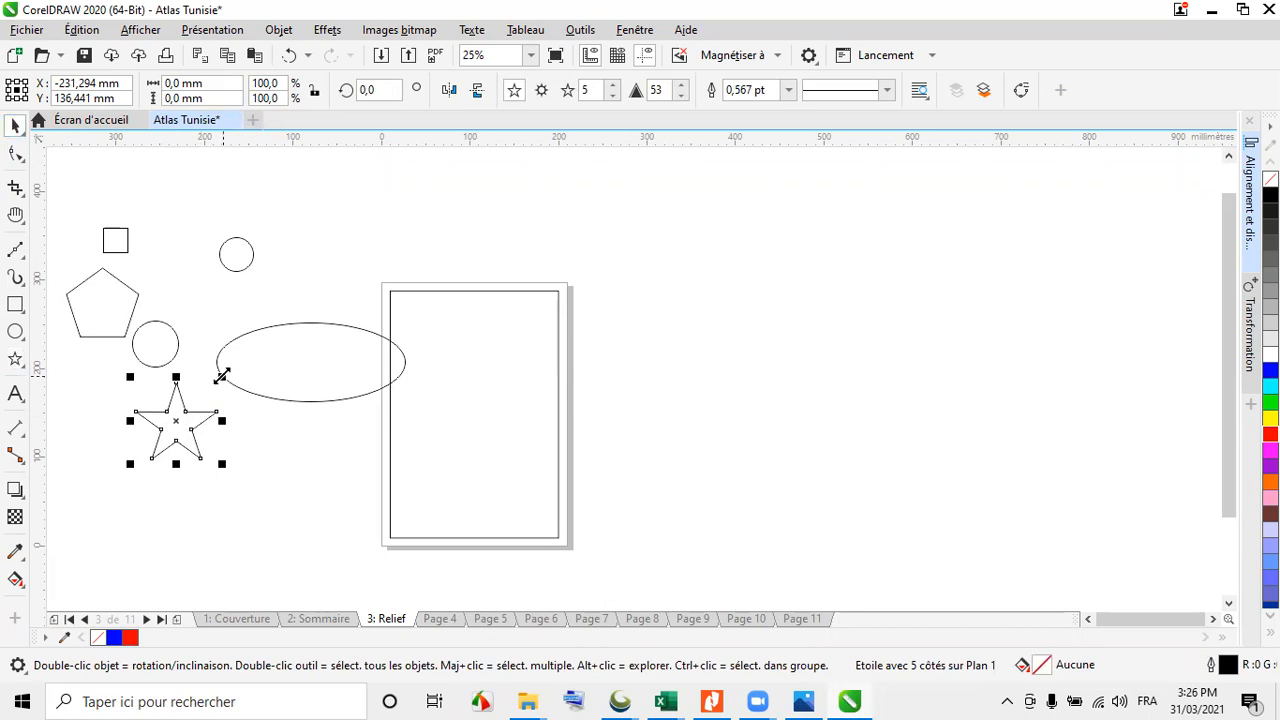
click(180, 408)
drag(224, 368, 241, 404)
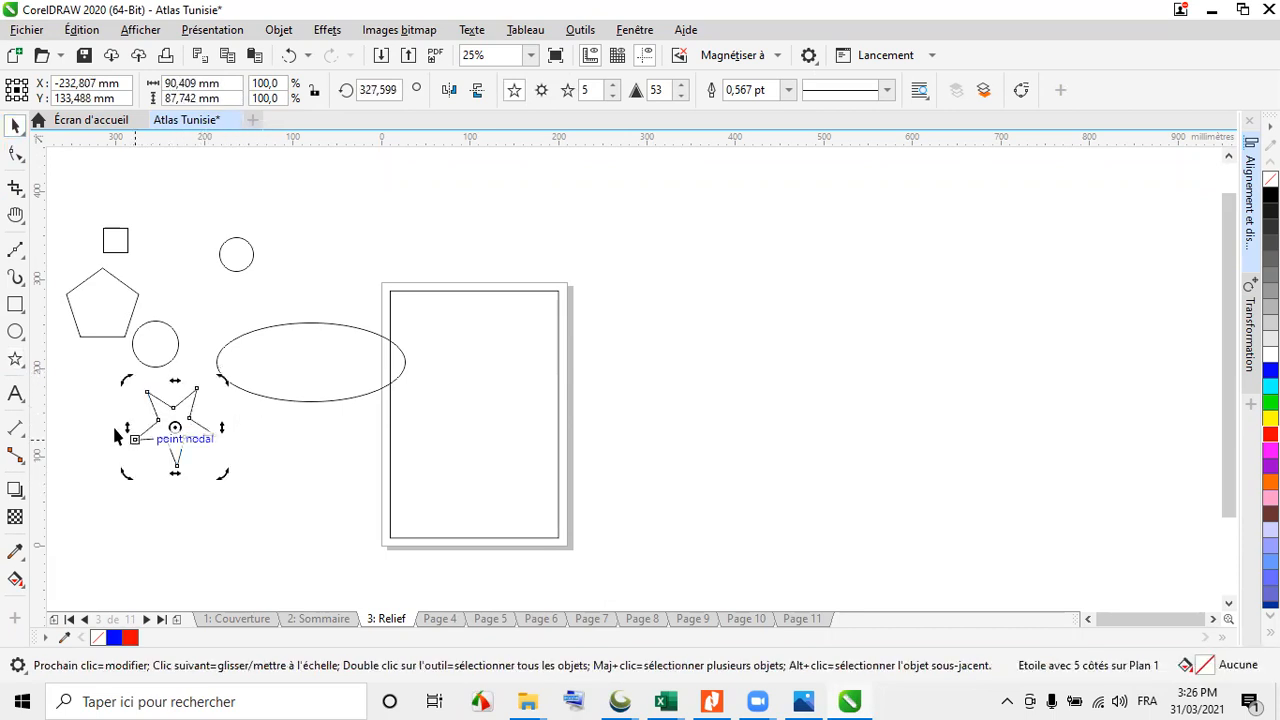
click(289, 55)
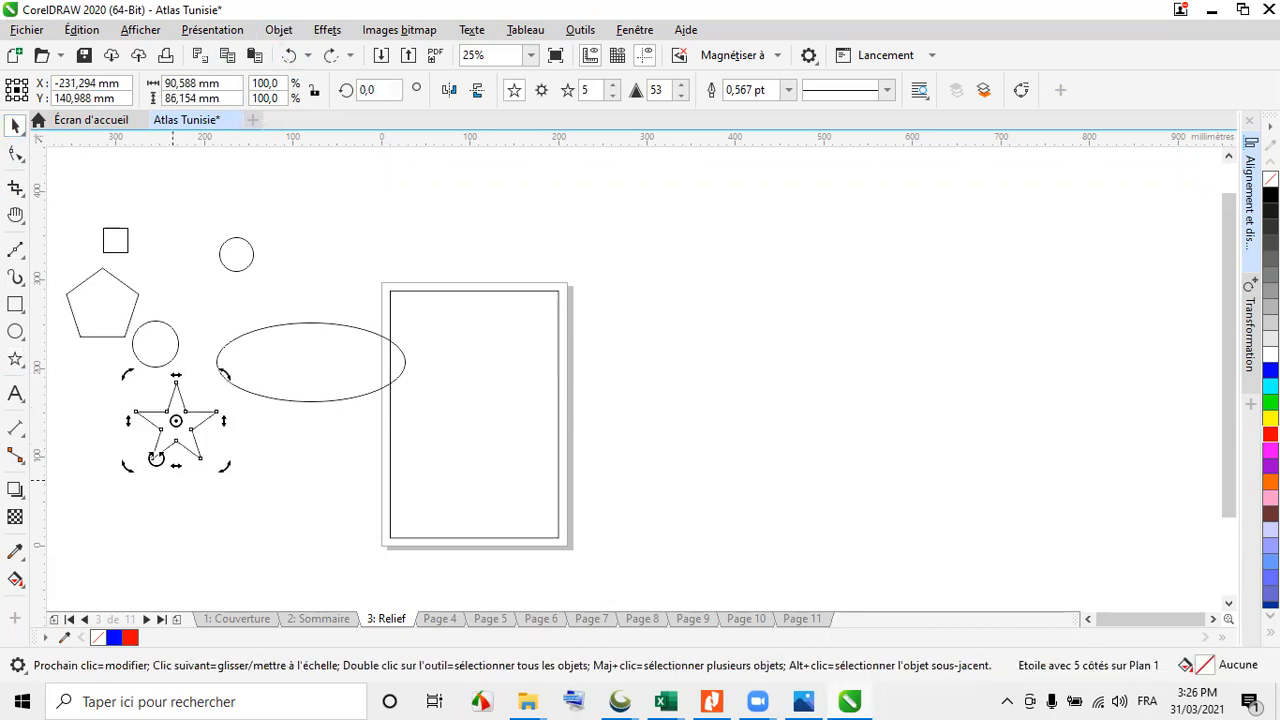
scroll(157, 434, up, 3)
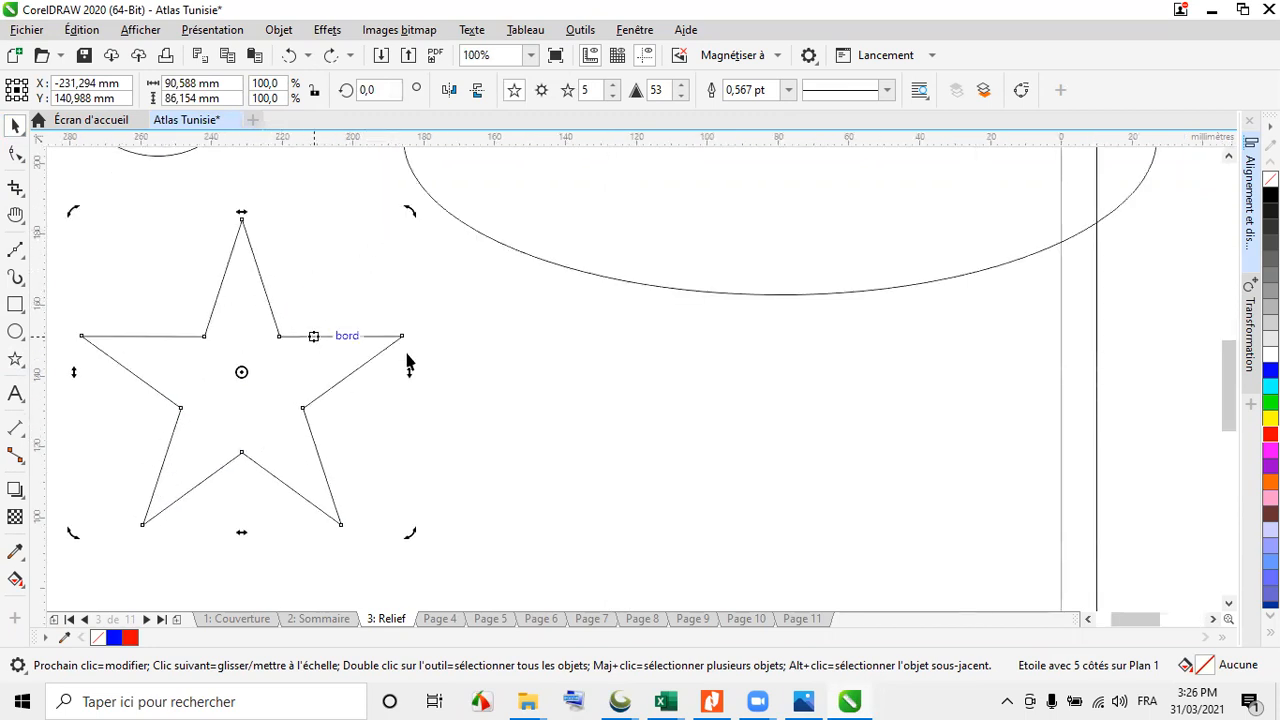
click(371, 363)
scroll(363, 363, down, 3)
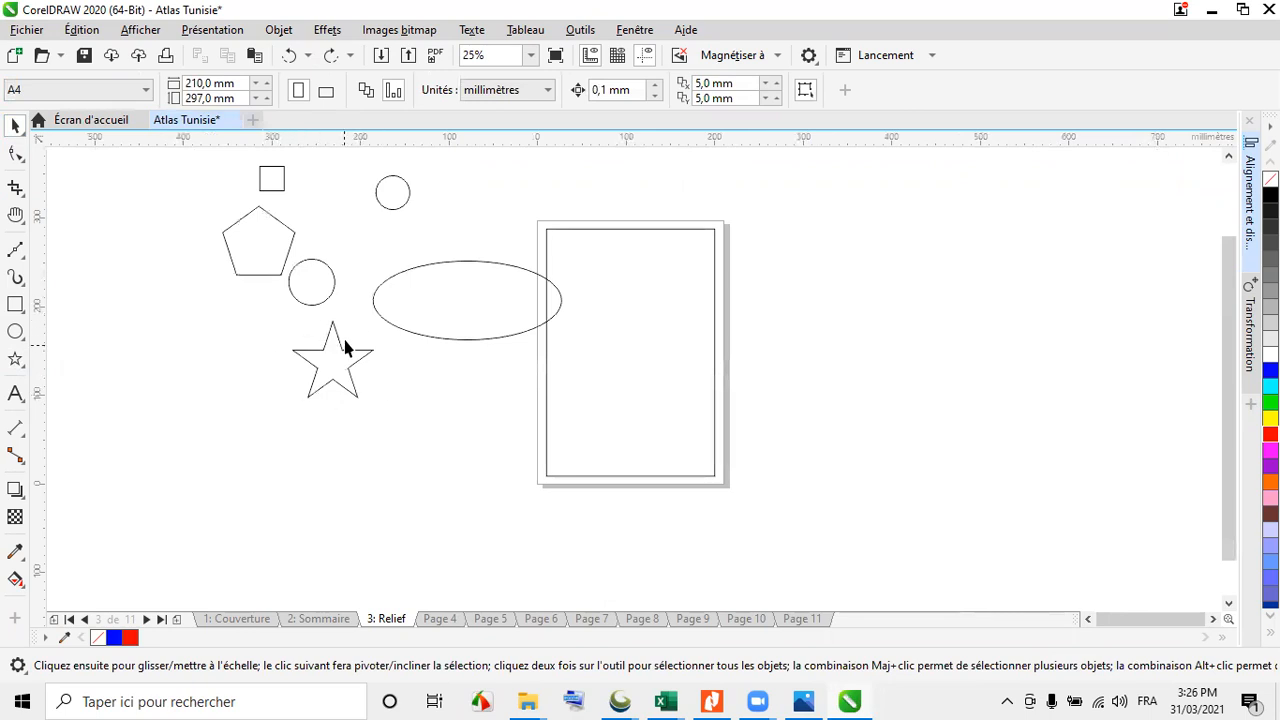
Place a copy of the star beside the original, centred at about X -140 mm and Y 120 mm
click(333, 354)
scroll(345, 346, up, 1)
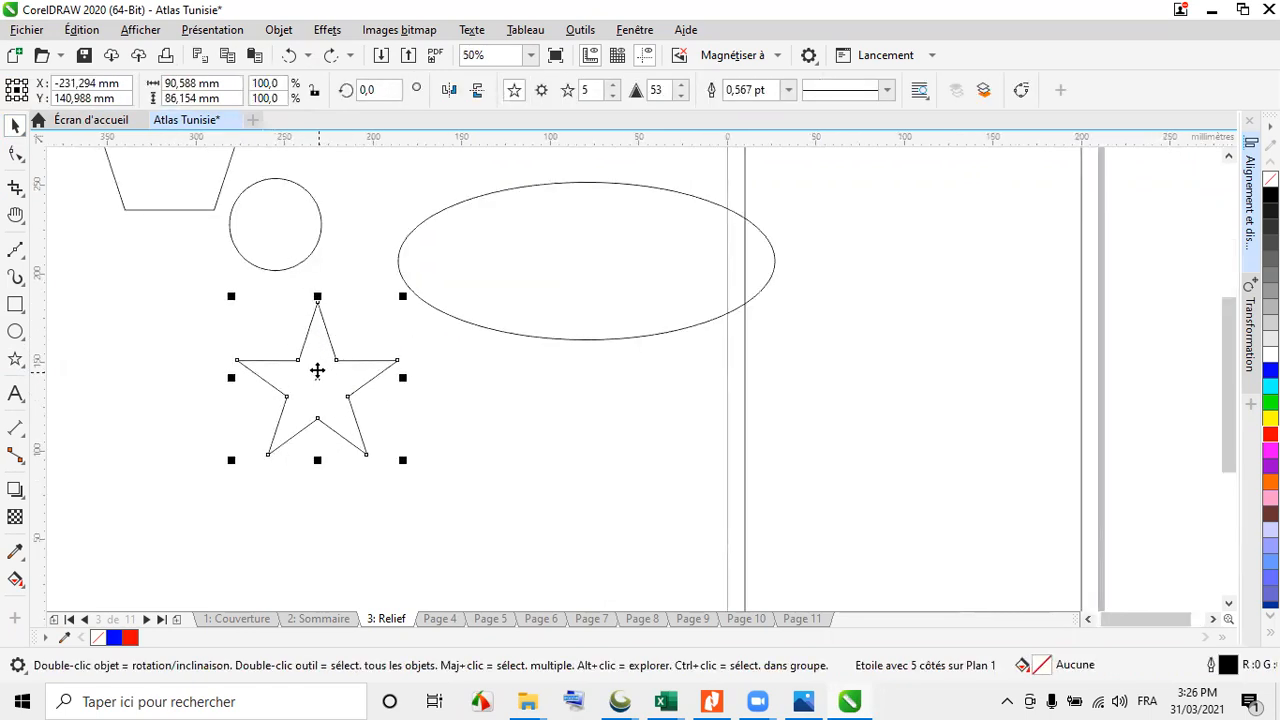
key(ctrl+d)
drag(317, 370, 449, 423)
key(Delete)
click(336, 381)
drag(316, 382, 478, 430)
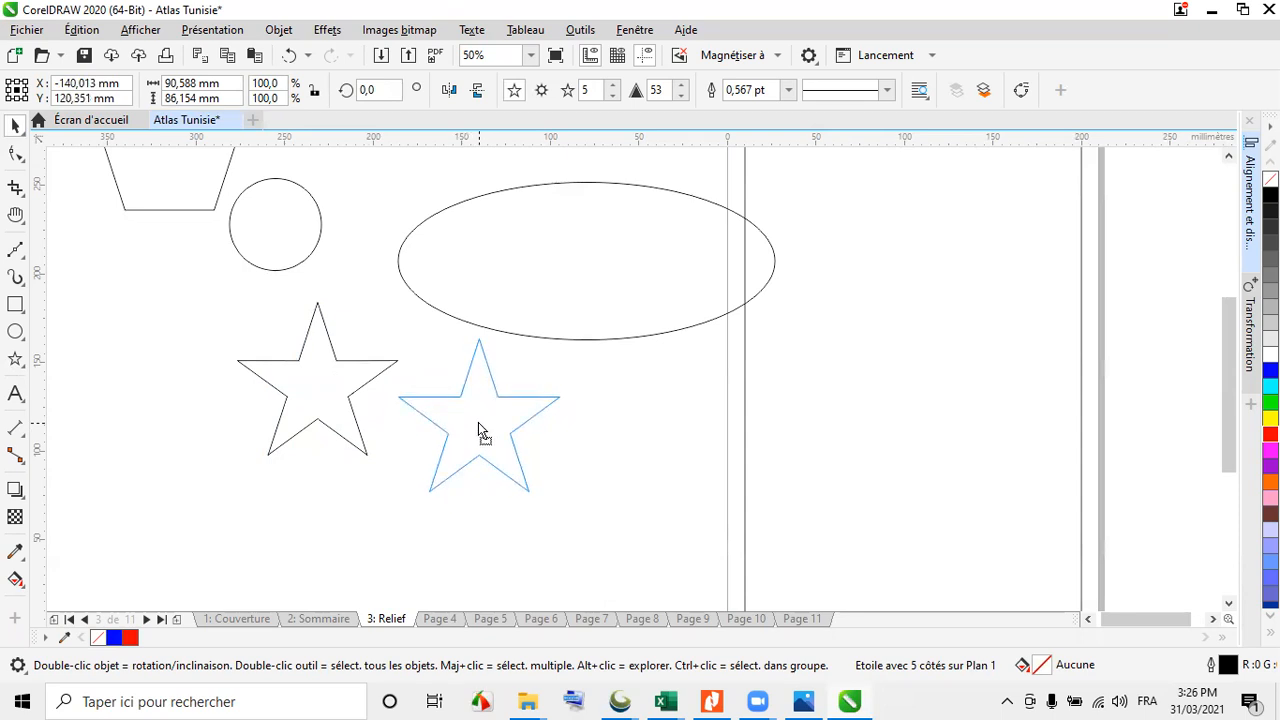
drag(478, 430, 480, 420)
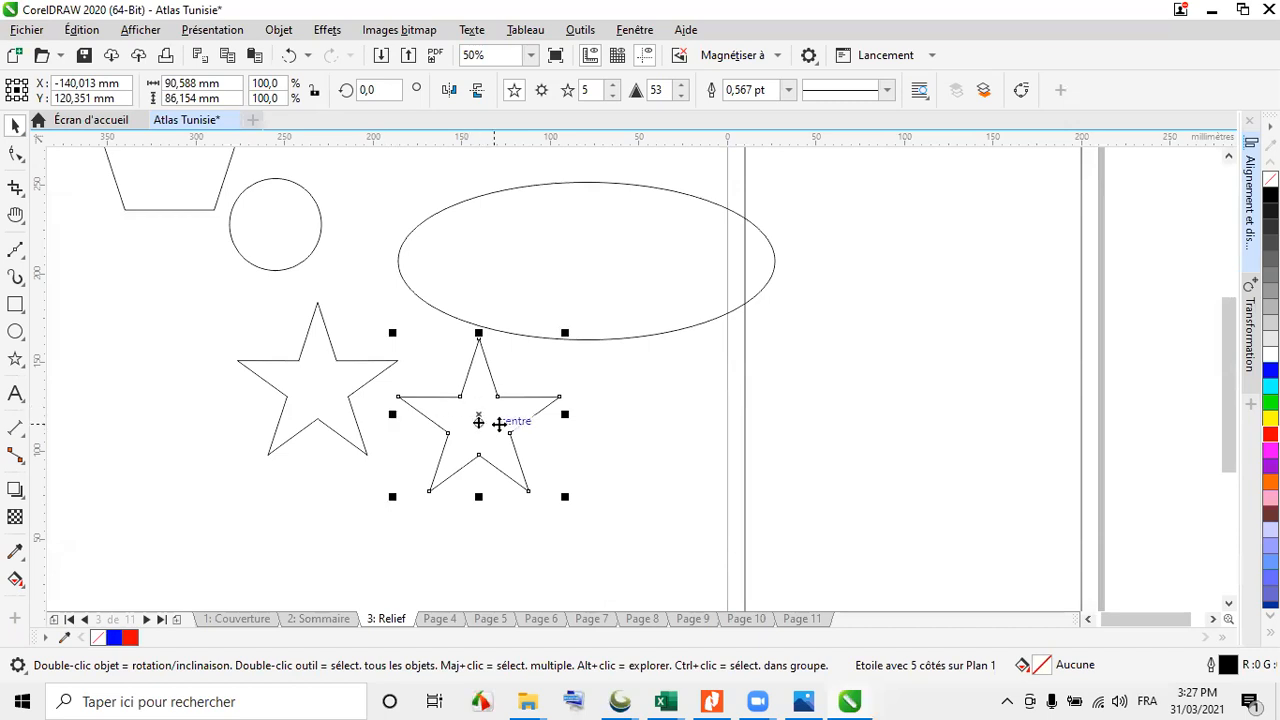
Repeat the star duplication five times to extend an evenly spaced diagonal row across the page
key(ctrl+r)
key(ctrl+r)
key(ctrl+r)
key(ctrl+r)
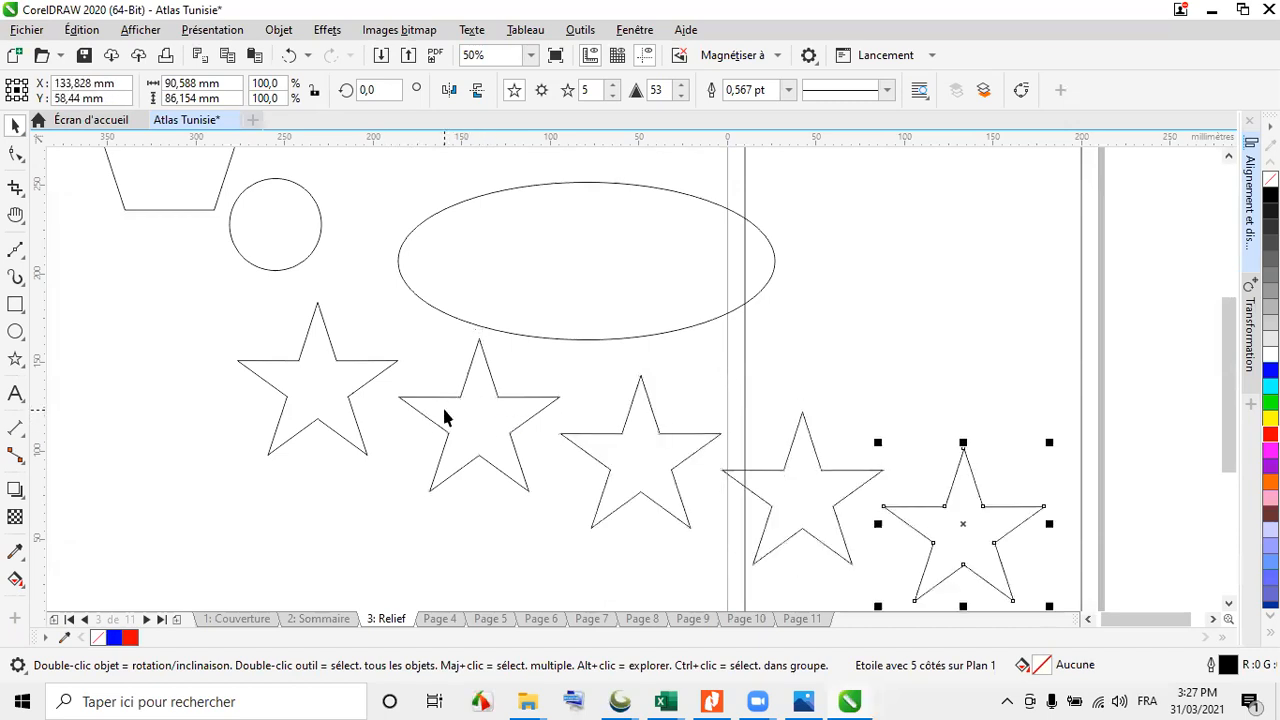
scroll(412, 400, down, 3)
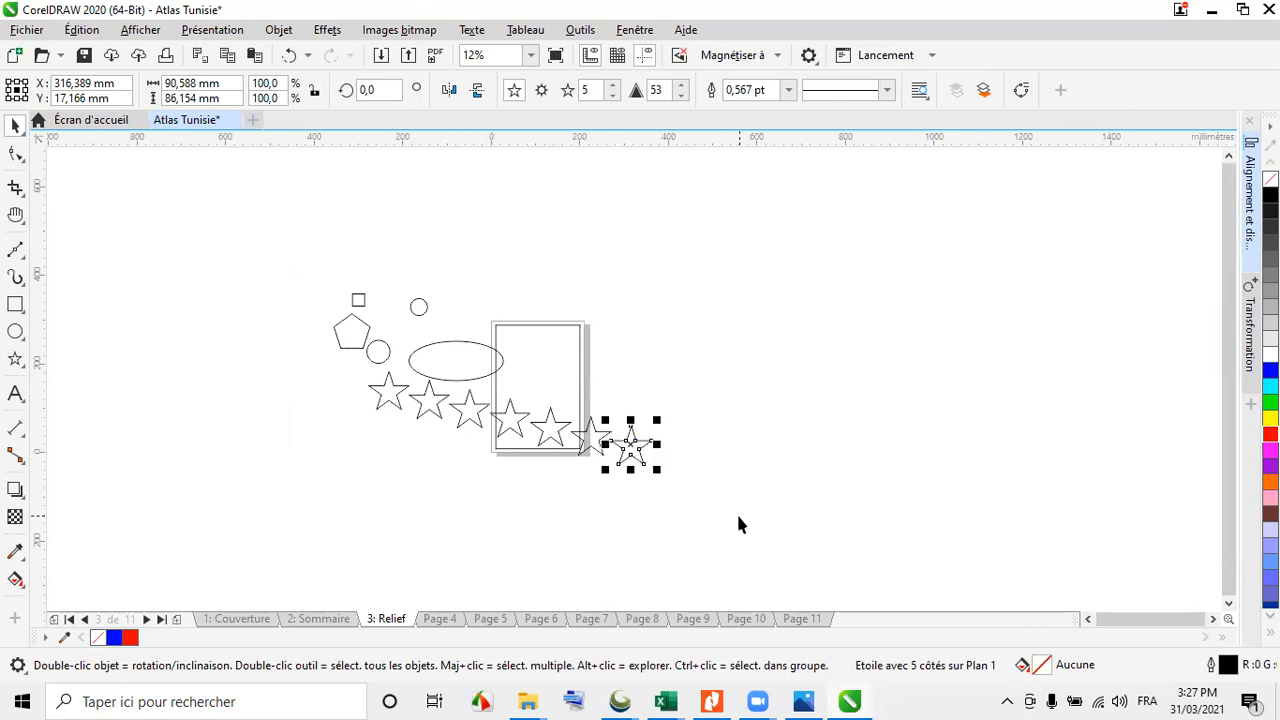
Select all the practice shapes and stars around the page and delete them, leaving the locked frame
click(705, 517)
drag(251, 306, 252, 306)
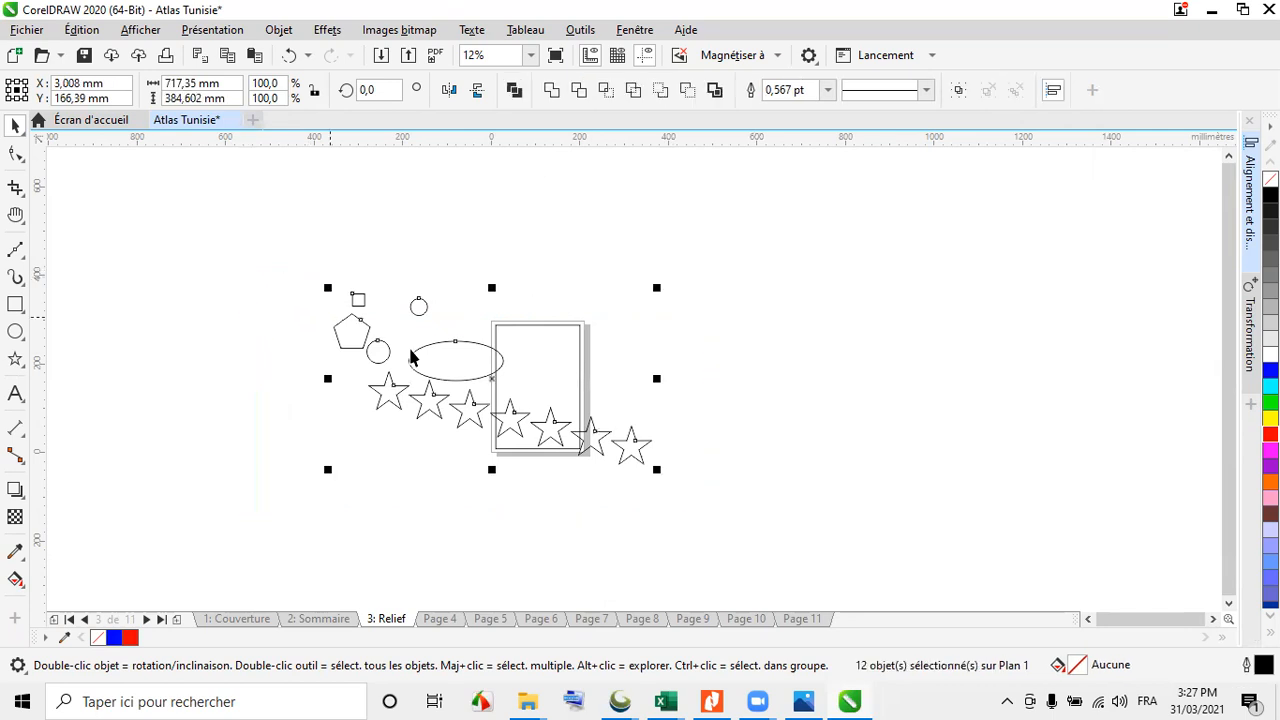
click(537, 338)
drag(272, 244, 697, 500)
key(Delete)
Draw a five-pointed star about 30 by 29 mm left of the page and switch to the Pick tool
scroll(490, 365, up, 3)
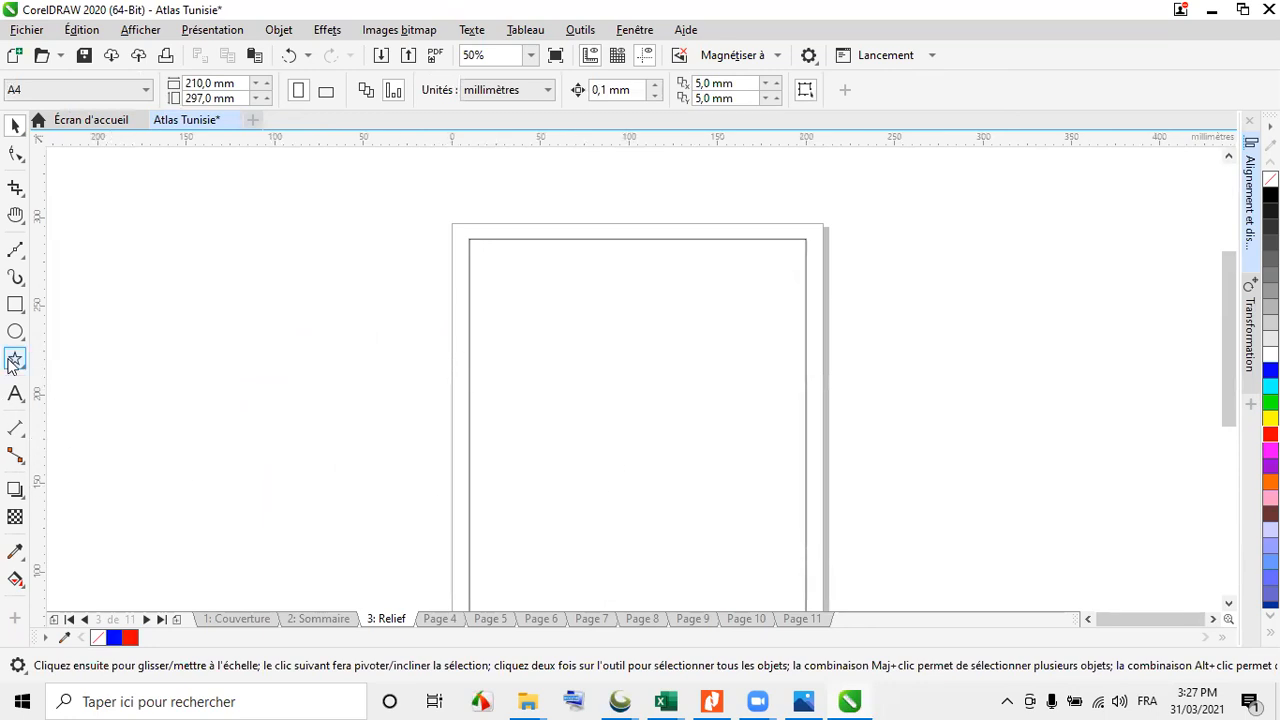
click(15, 359)
drag(275, 350, 294, 371)
scroll(275, 352, up, 2)
scroll(268, 343, up, 4)
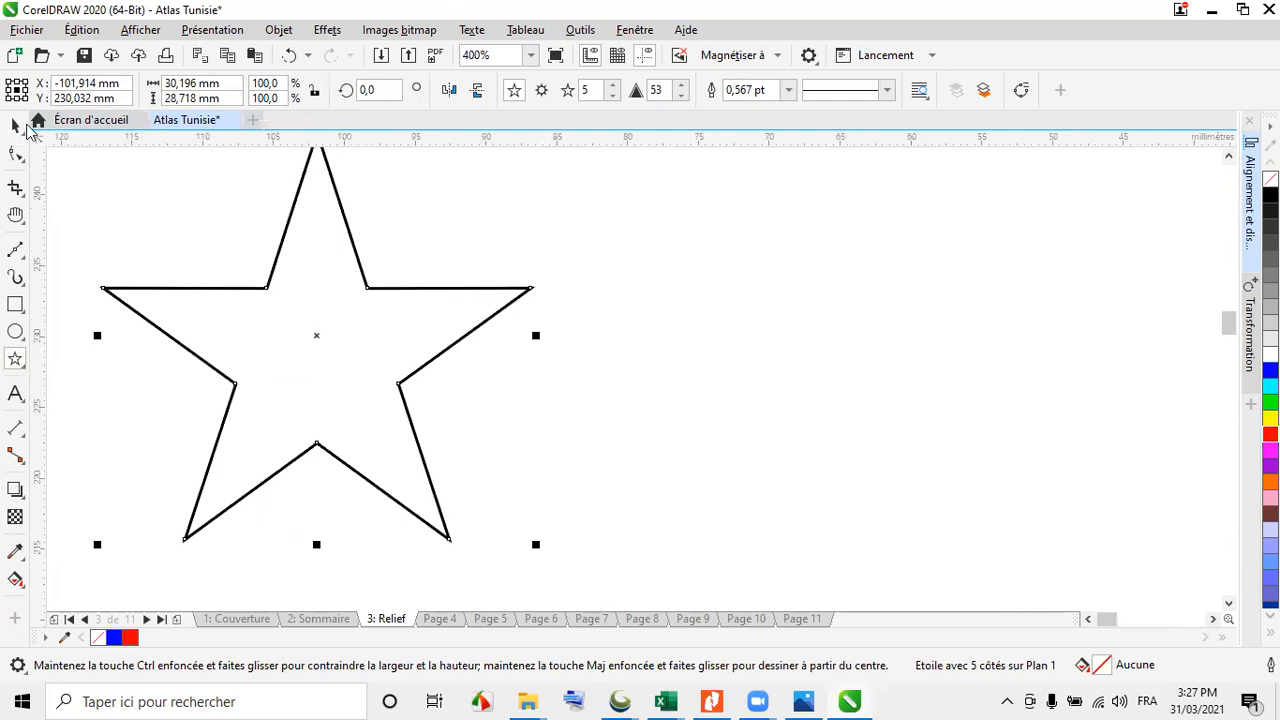
click(16, 125)
Fill the new star with red (#FF0000)
scroll(336, 407, down, 2)
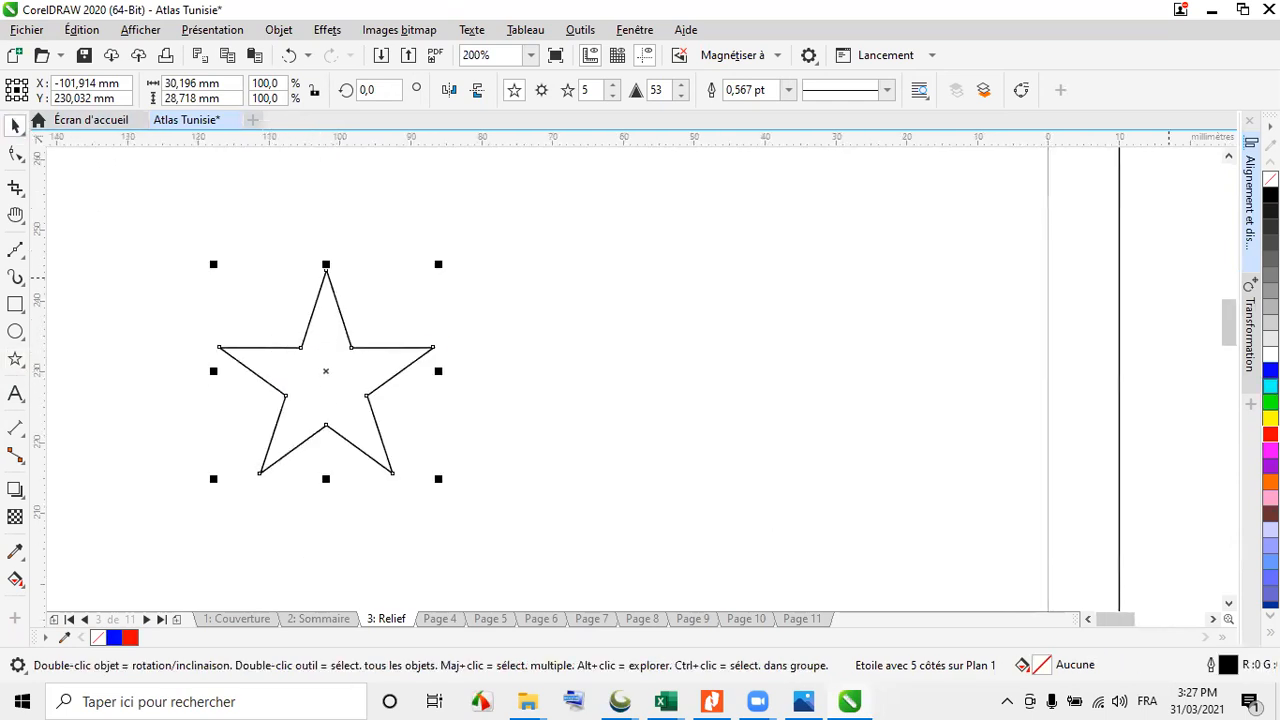
click(1270, 371)
key(Escape)
key(ctrl+z)
Create a copy of the red star rotated about 8° clockwise around its centre, keeping the original in place
scroll(334, 309, up, 2)
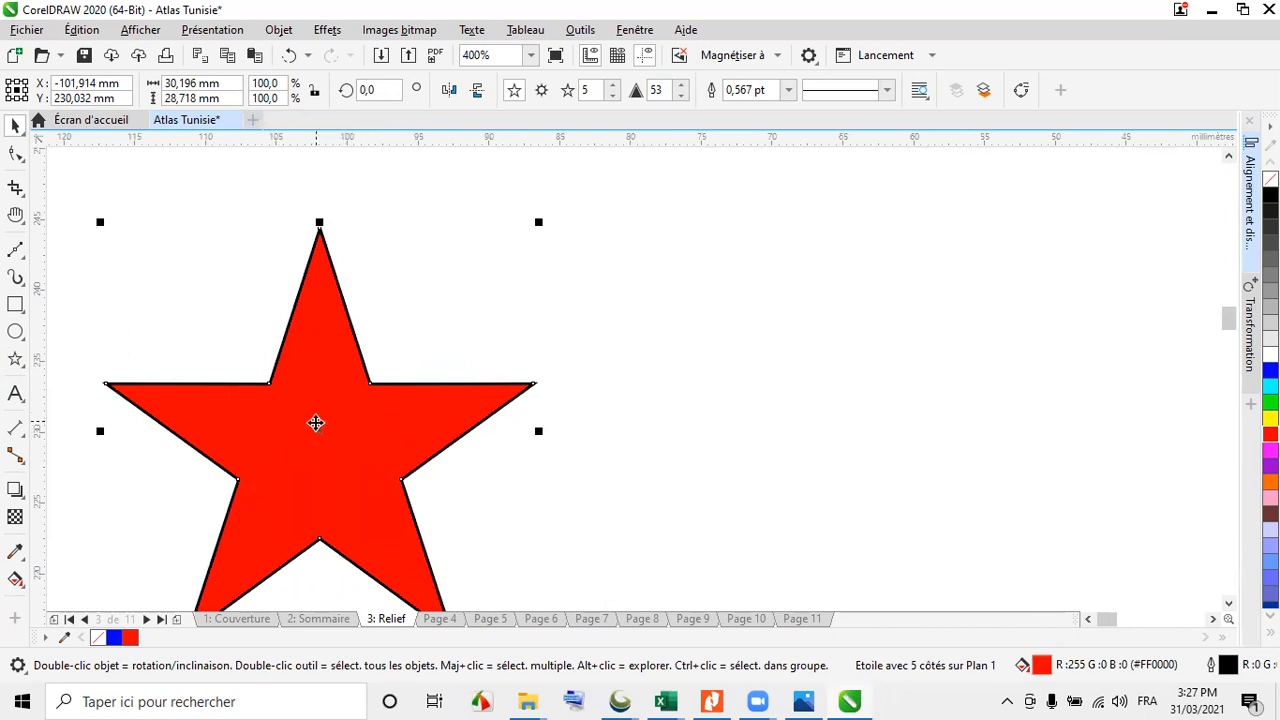
click(304, 330)
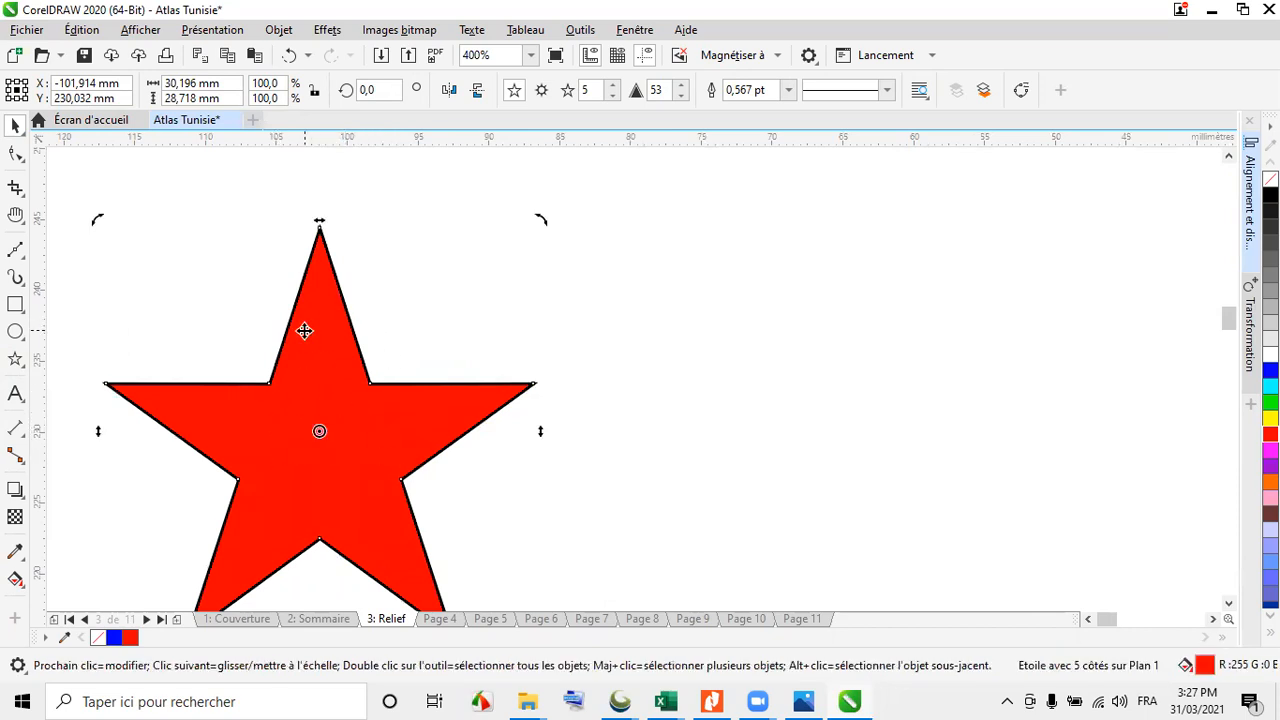
drag(541, 219, 570, 250)
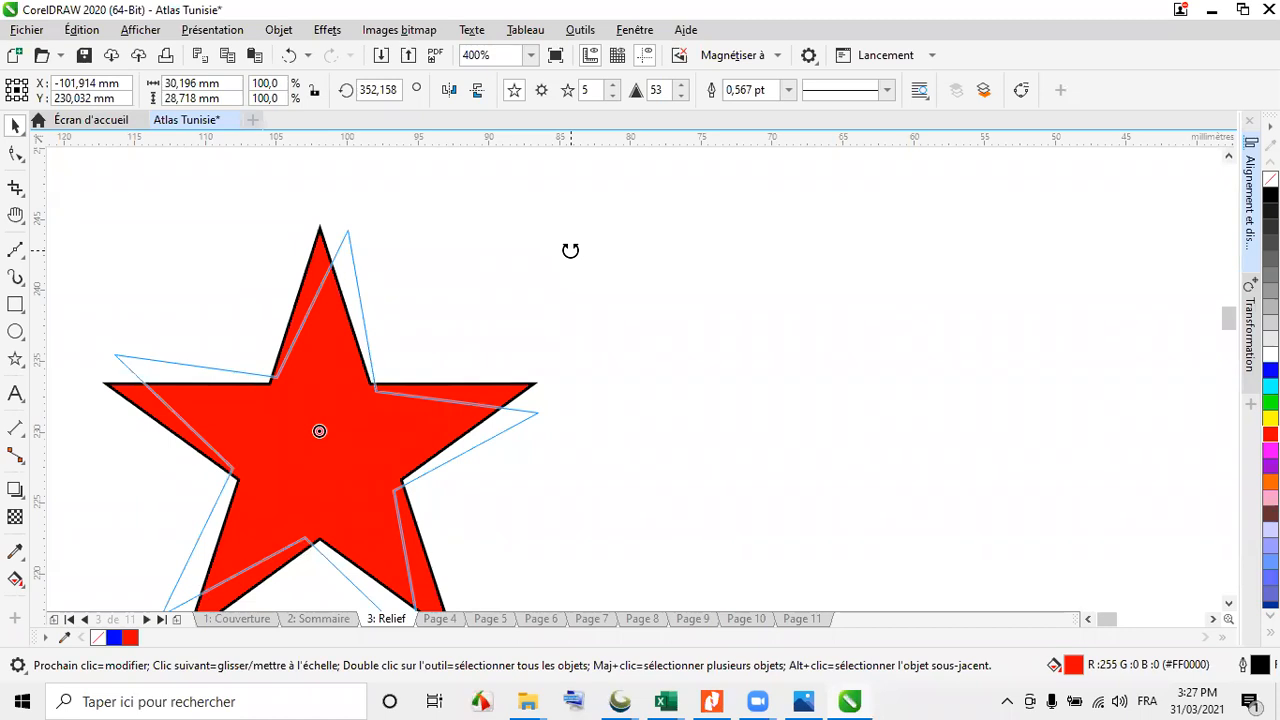
drag(570, 250, 570, 252)
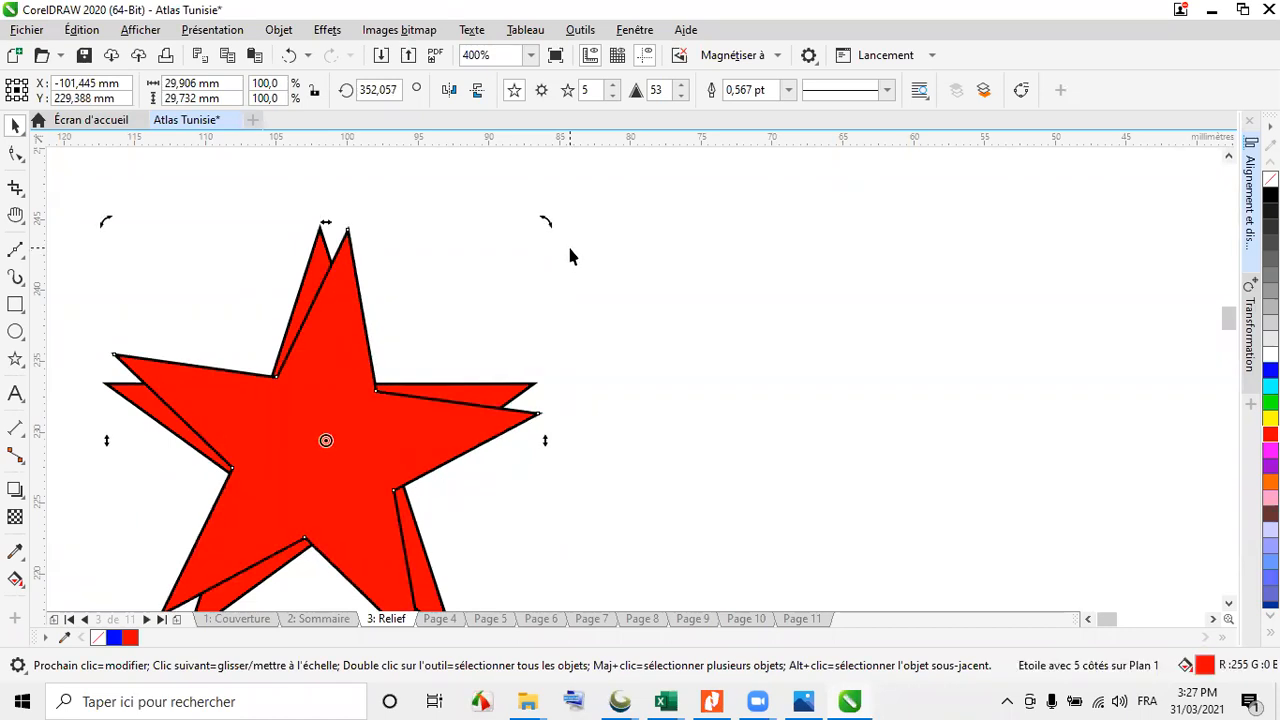
Repeat the rotated star duplication eight times to build a sunburst of overlapping stars
key(ctrl+r)
key(ctrl+r)
key(ctrl+r)
key(ctrl+r)
key(ctrl+r)
key(ctrl+r)
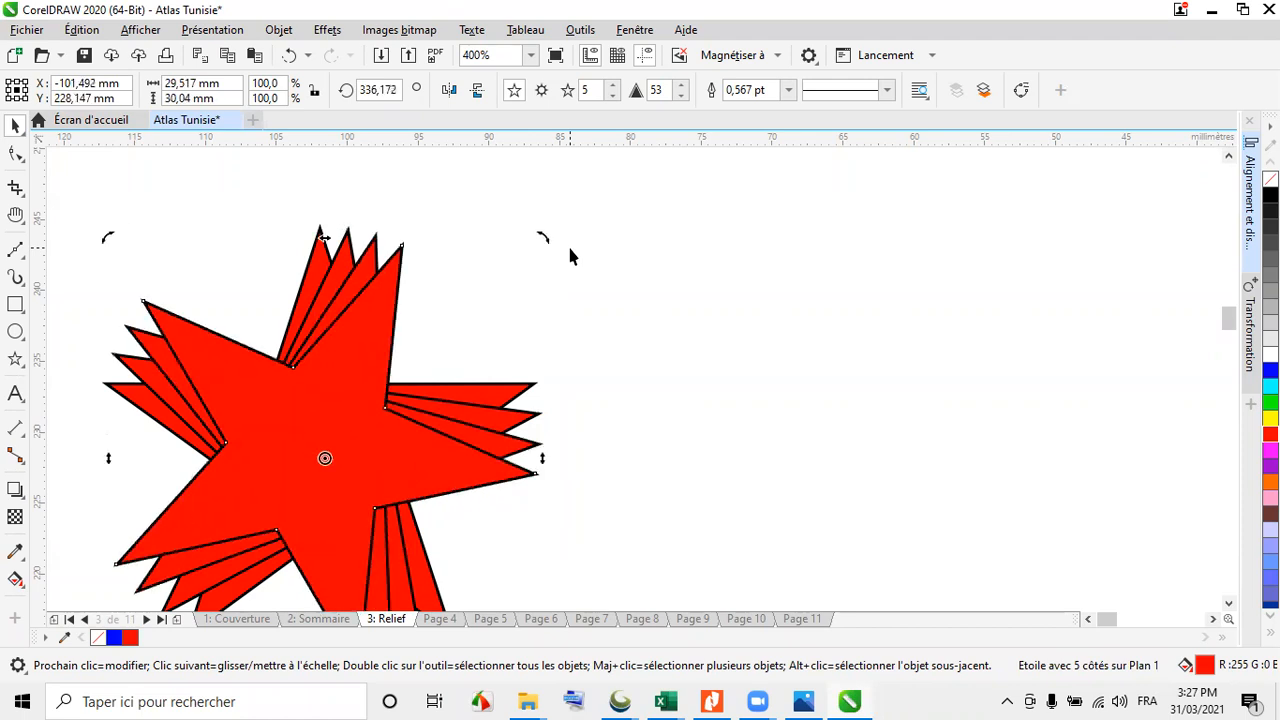
key(ctrl+r)
key(ctrl+r)
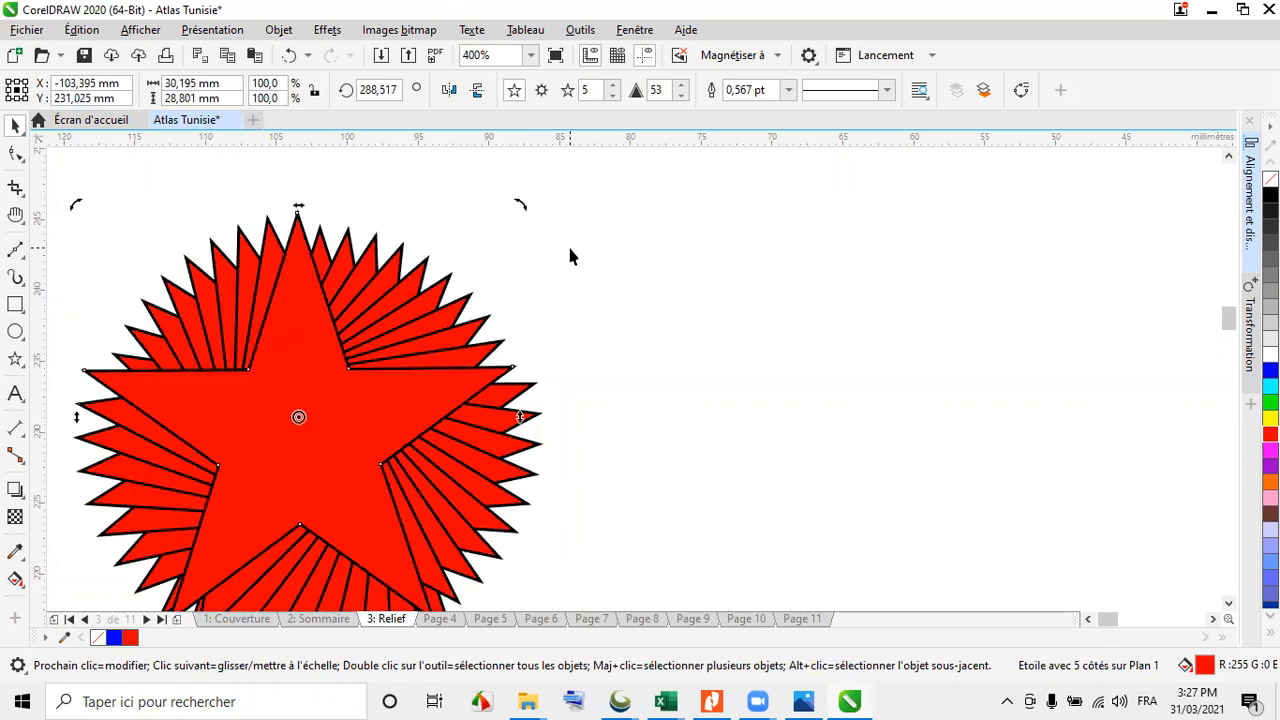
Select all the overlapping red stars and remove their outlines so they form one solid red sunburst
scroll(549, 262, down, 1)
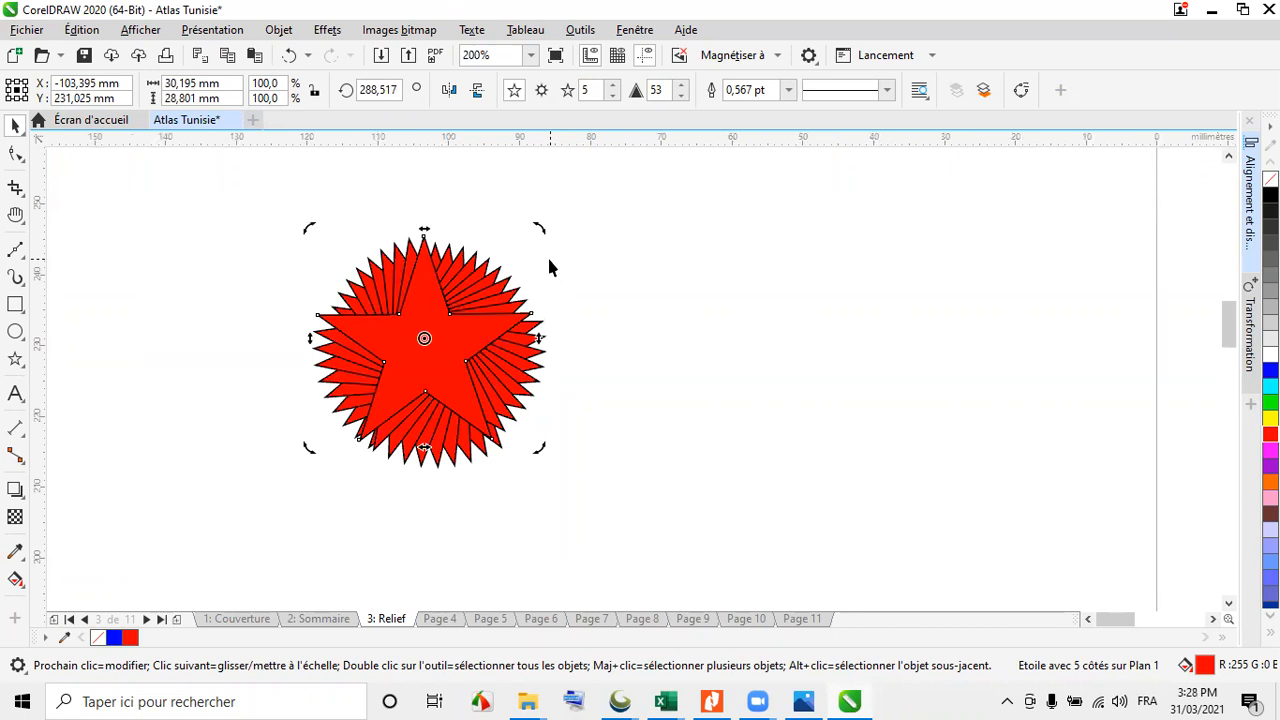
drag(238, 228, 624, 505)
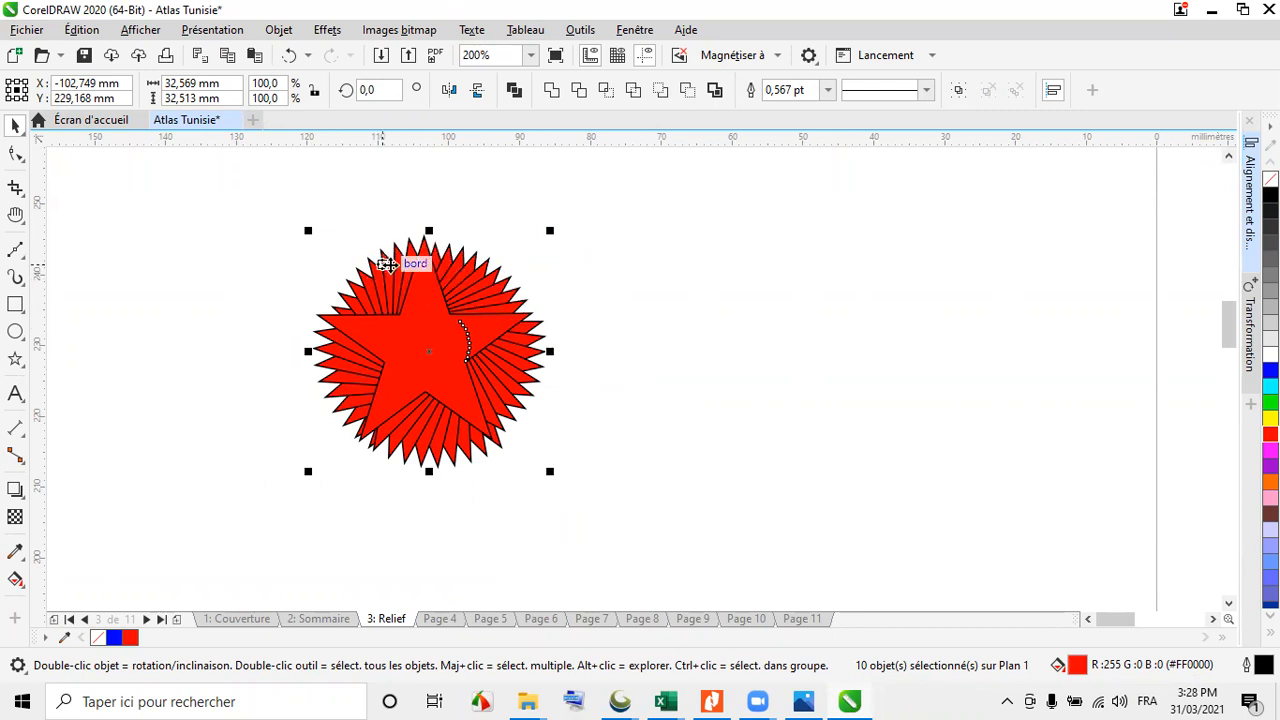
scroll(390, 262, up, 2)
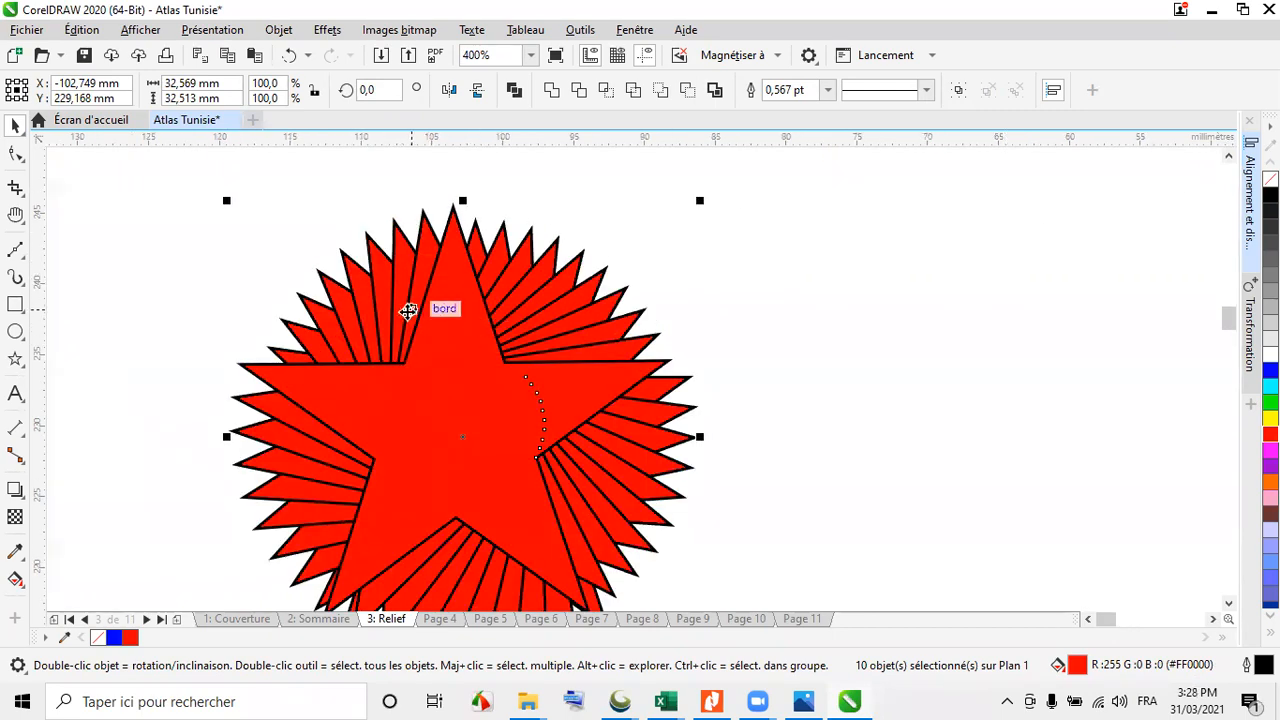
scroll(408, 310, down, 2)
right_click(1270, 179)
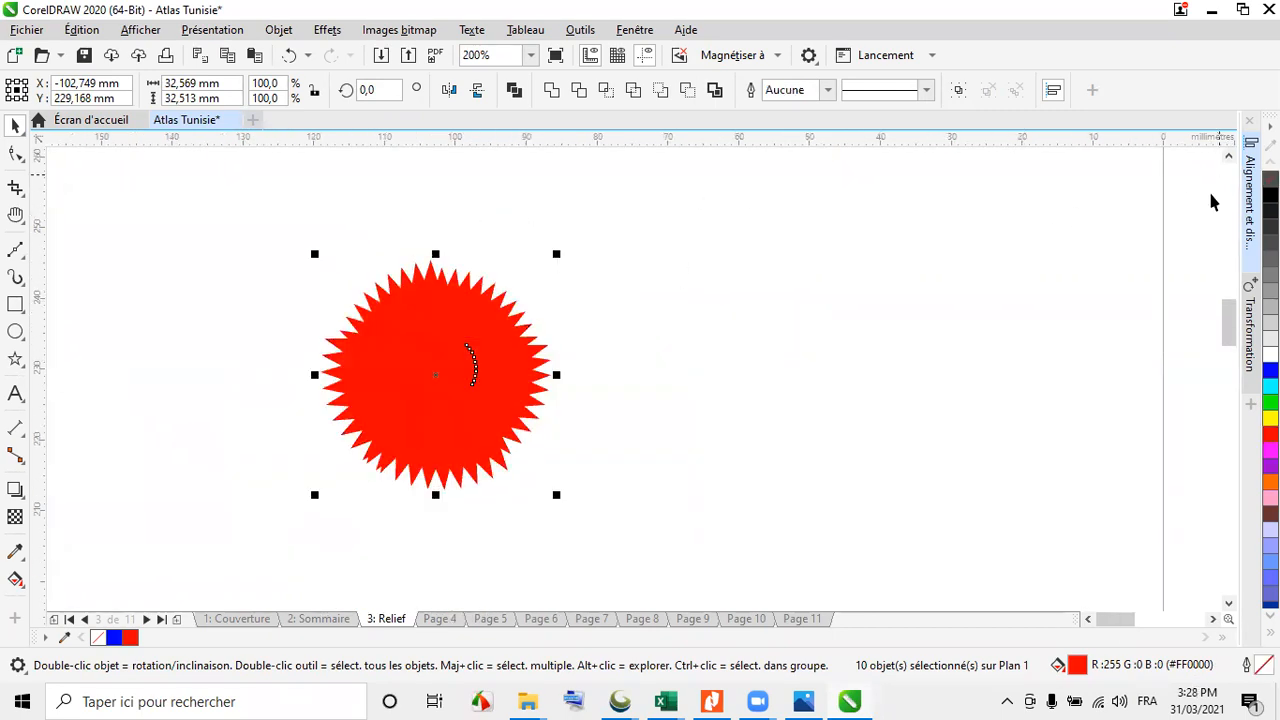
click(727, 404)
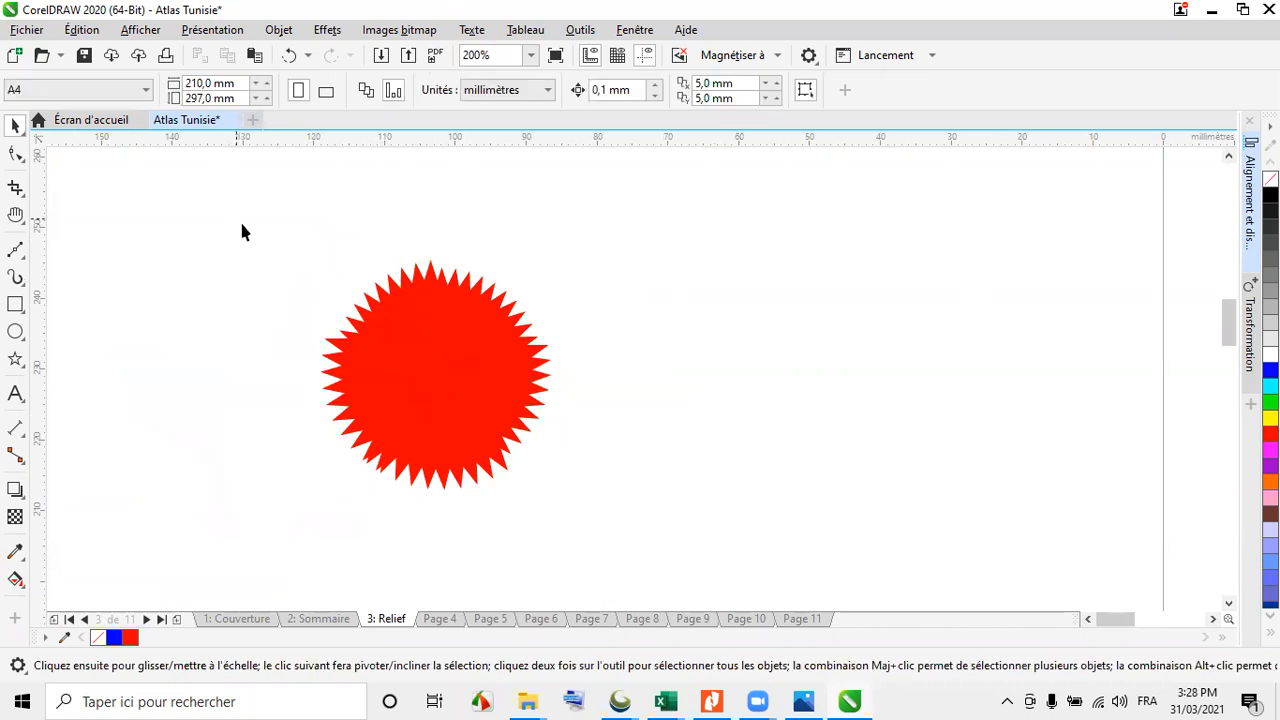
key(ctrl+a)
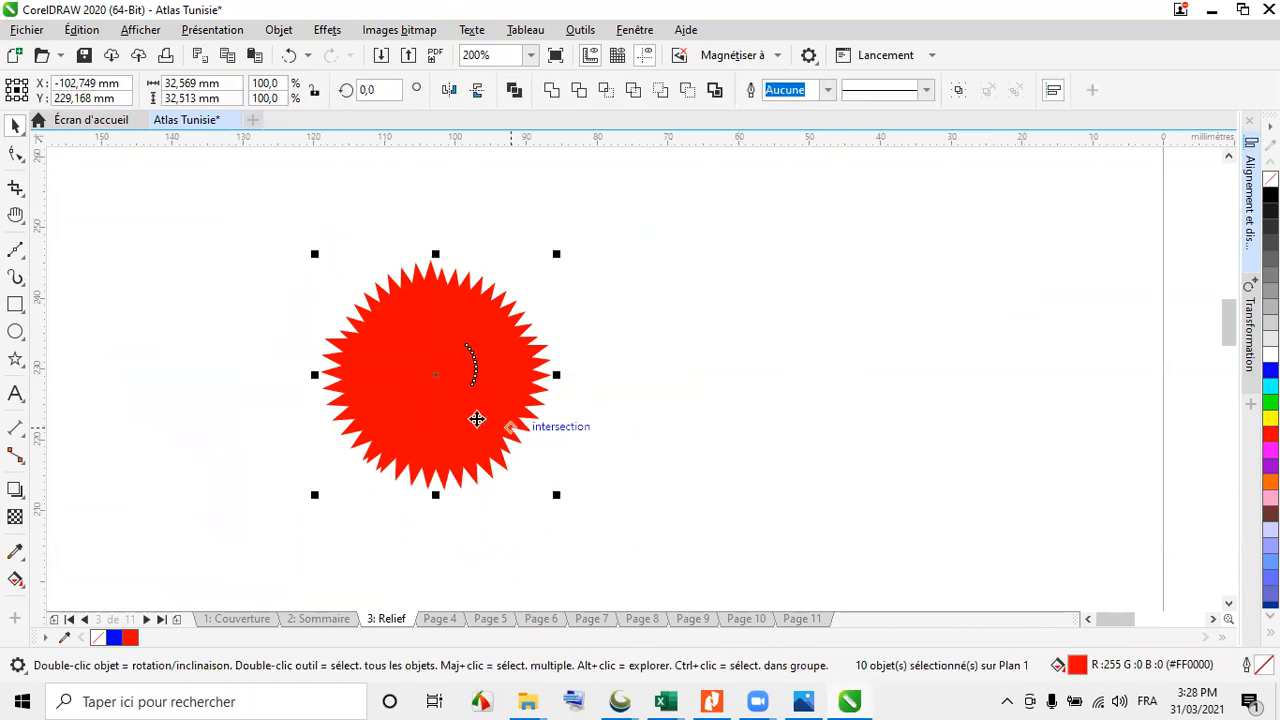
Pull individual red stars out of the sunburst stack and scatter them around it
key(Escape)
drag(422, 357, 572, 406)
drag(426, 391, 206, 256)
drag(416, 376, 260, 288)
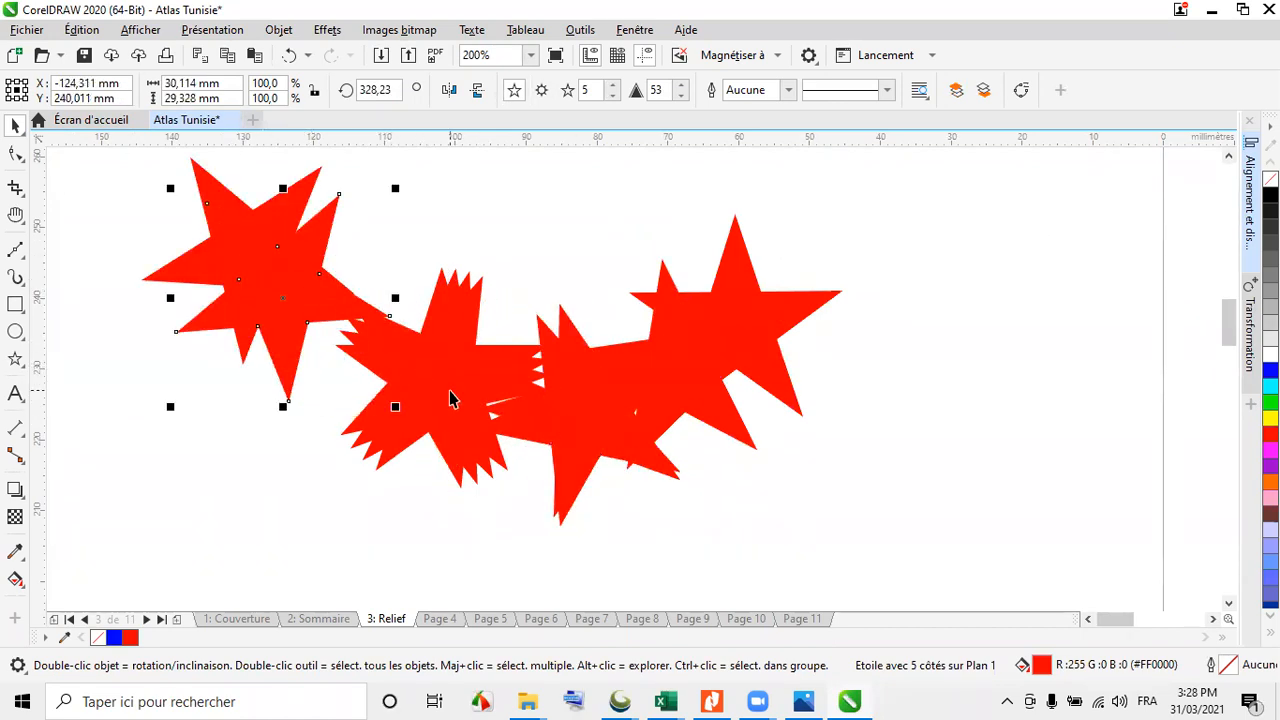
drag(448, 389, 58, 318)
drag(410, 378, 86, 245)
drag(415, 372, 351, 409)
Select all the scattered red stars beside the page and delete them
scroll(514, 354, down, 2)
drag(300, 237, 604, 468)
key(Delete)
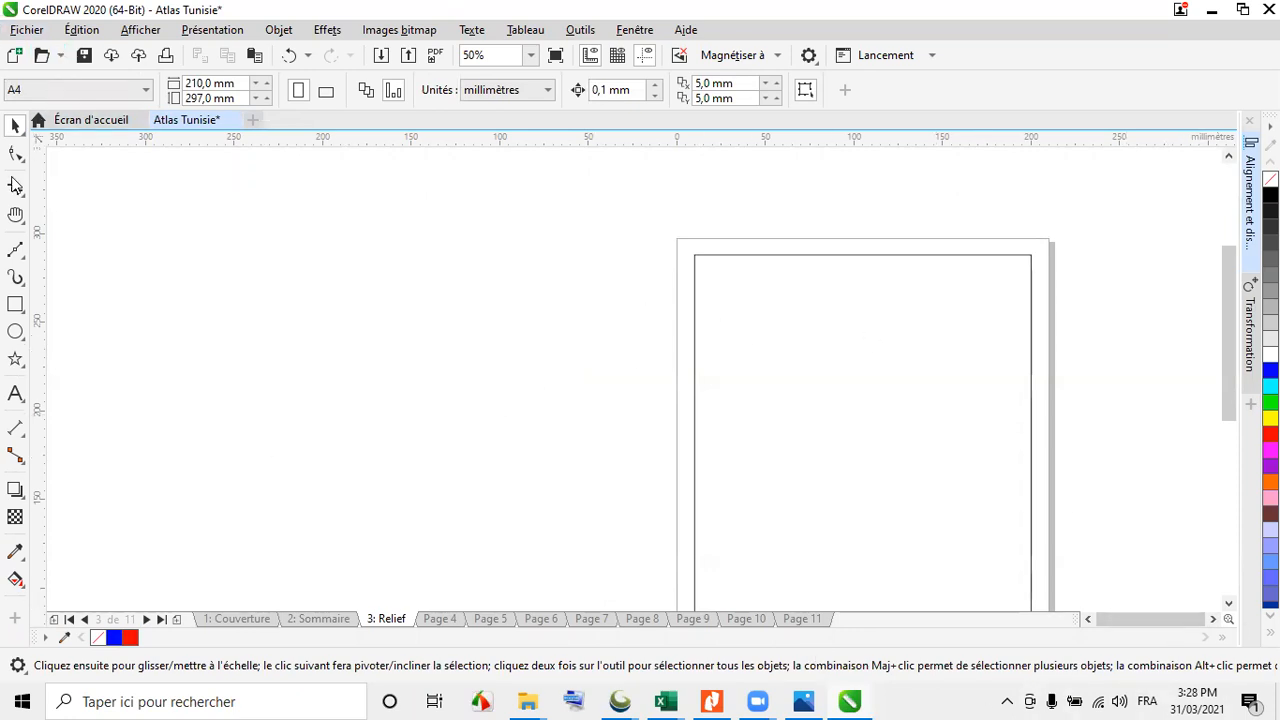
click(16, 215)
drag(634, 342, 491, 337)
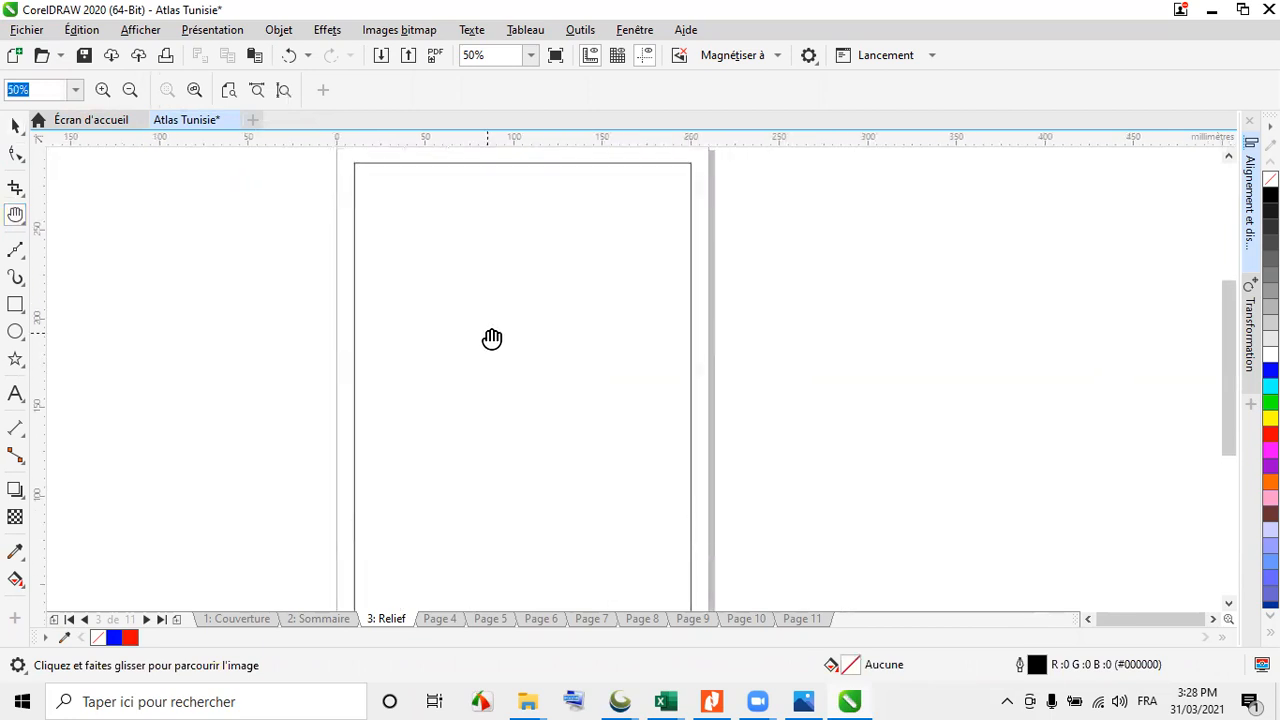
scroll(491, 334, down, 1)
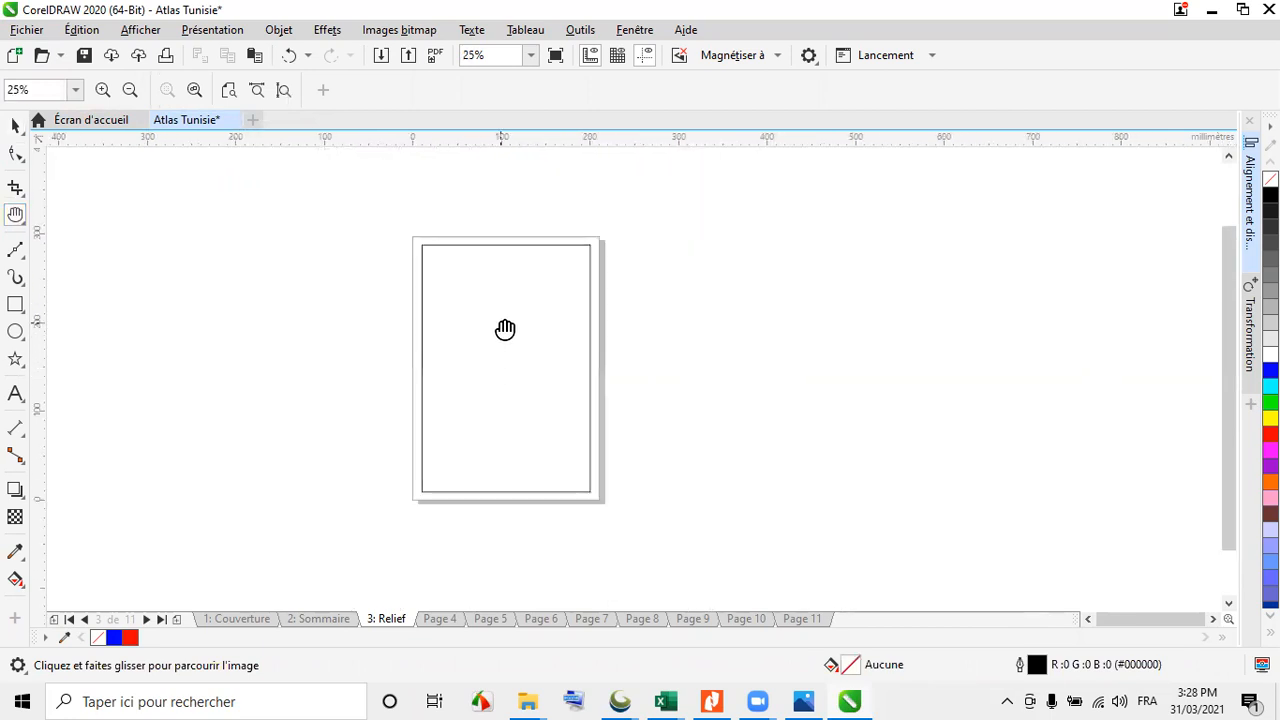
scroll(505, 329, up, 1)
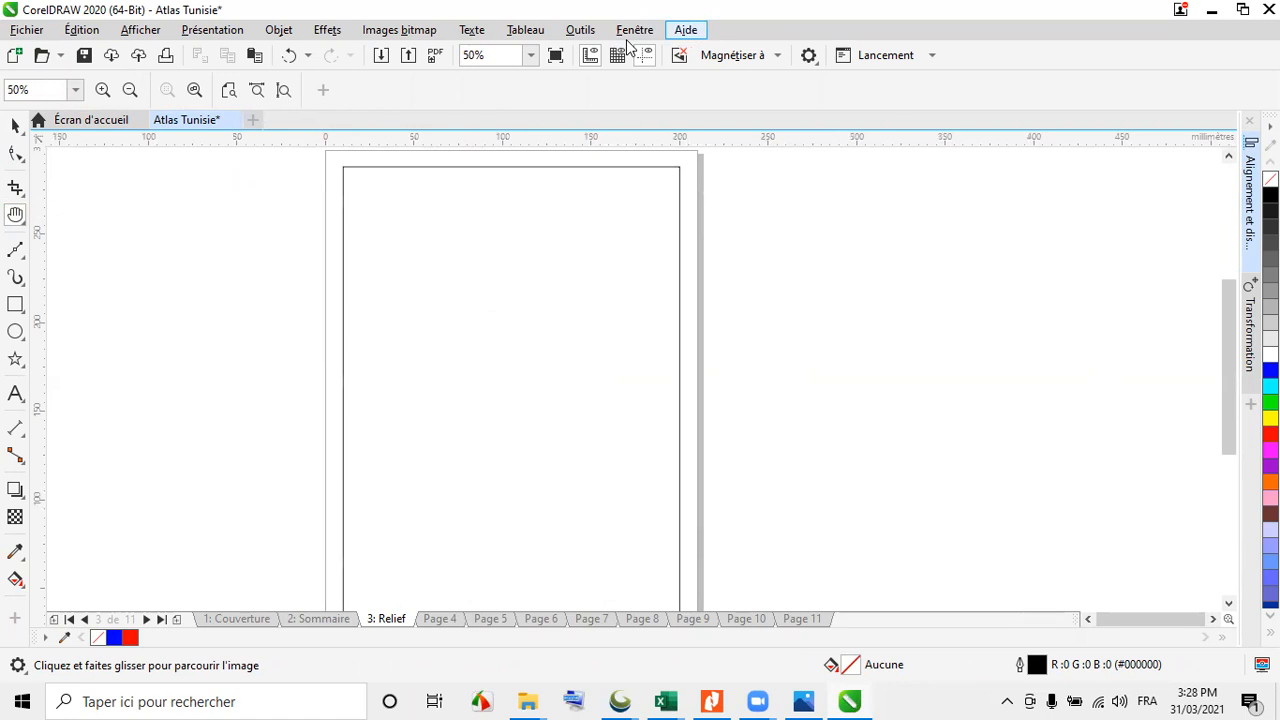
scroll(443, 316, down, 1)
scroll(450, 318, up, 1)
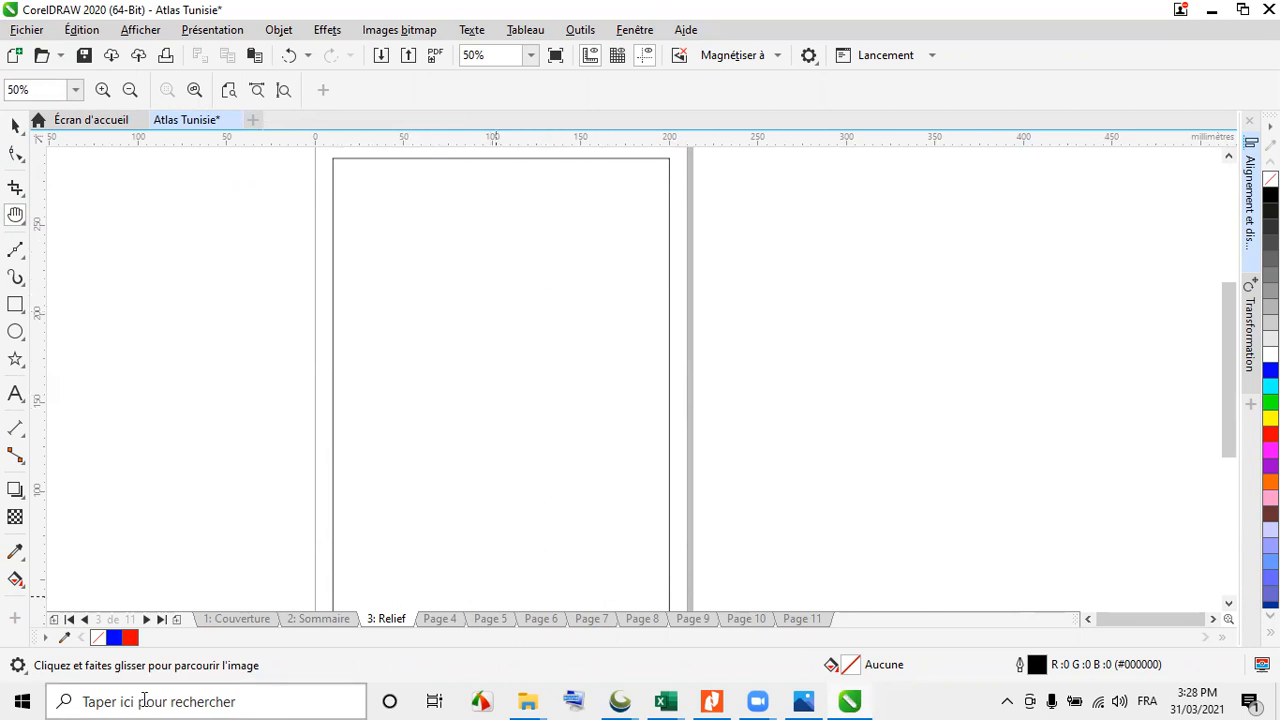
click(82, 30)
mouse_move(27, 35)
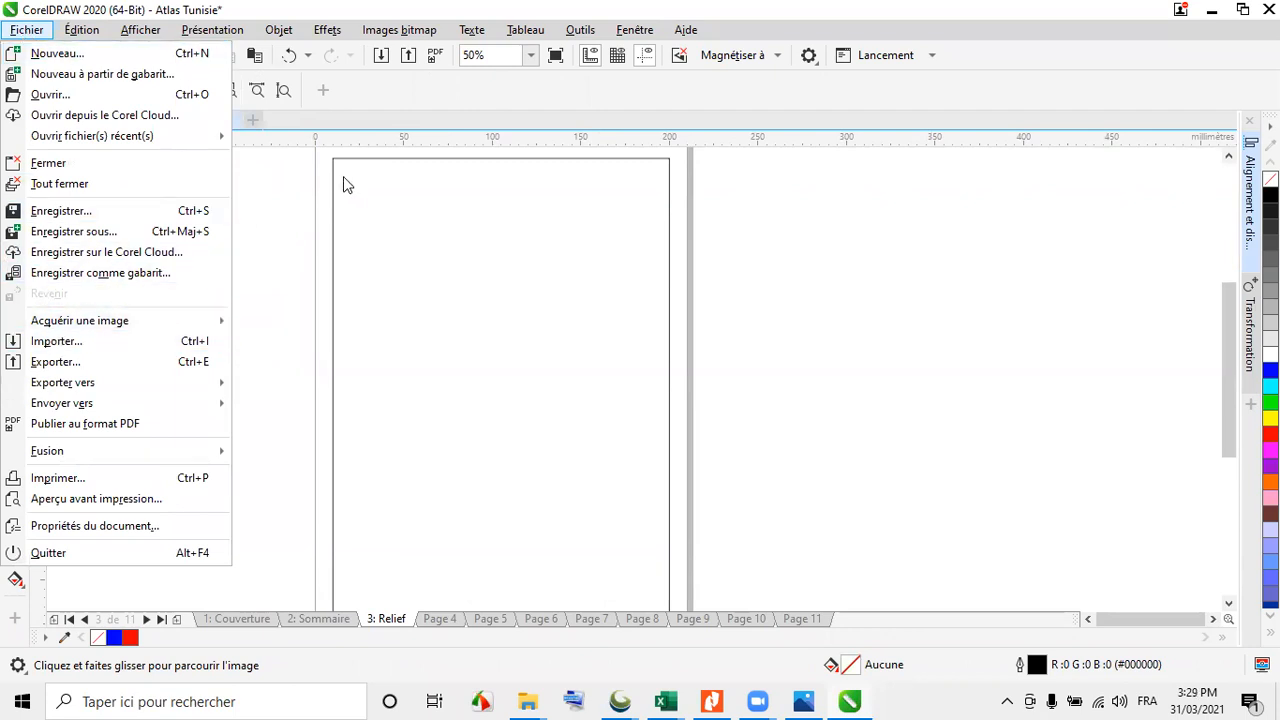
click(252, 228)
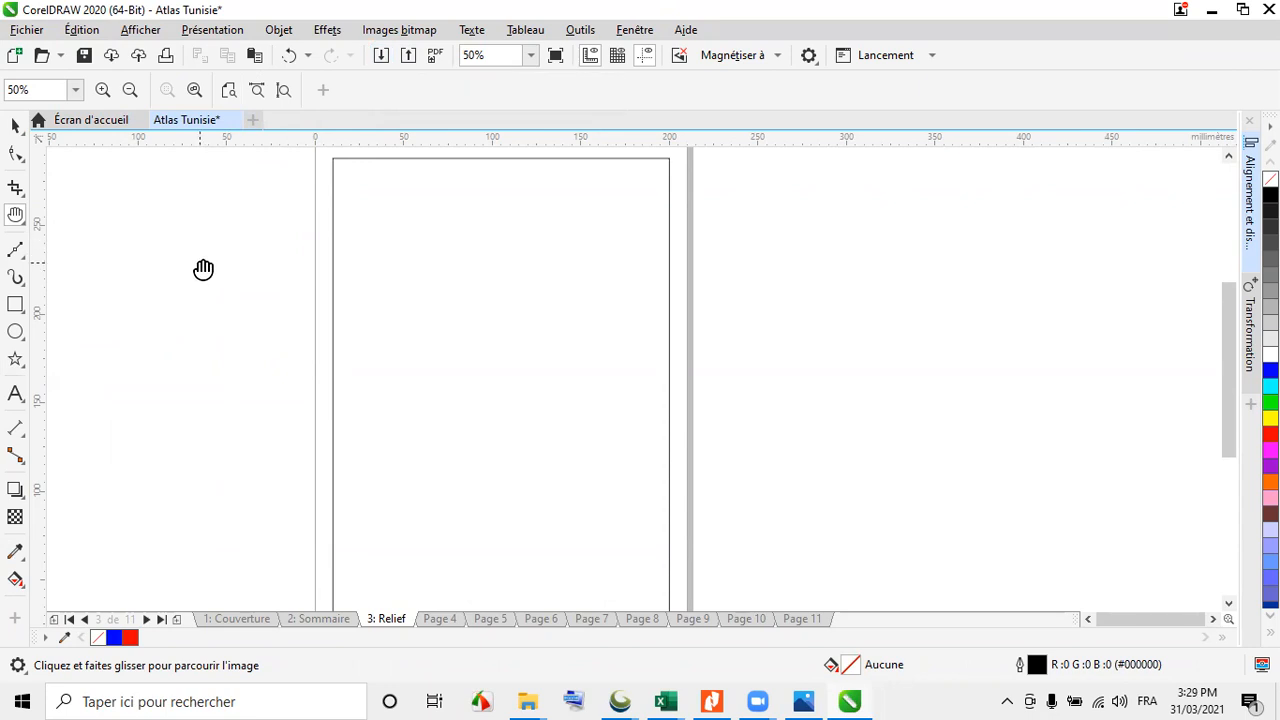
Import the Tunisie SVG from Bureau > M1 Géomatique > Atlas > vecteur and place it at original size inside the frame's upper-left area
click(376, 56)
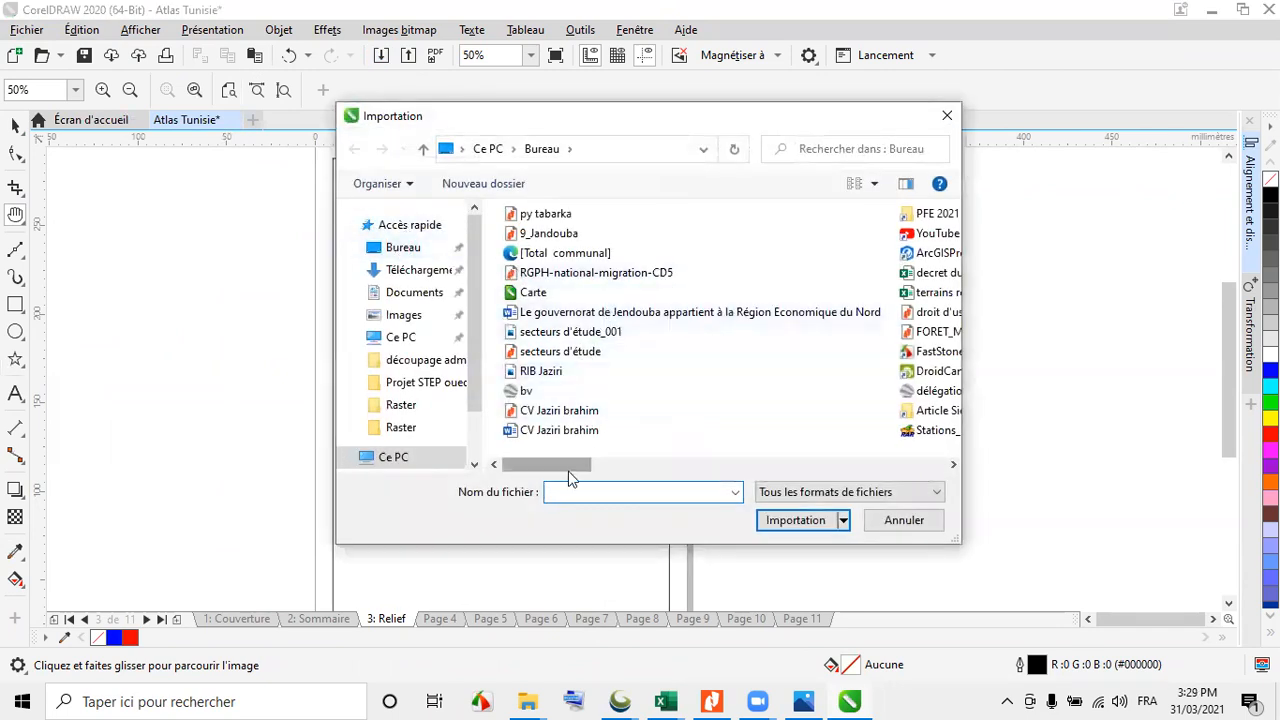
drag(566, 465, 784, 463)
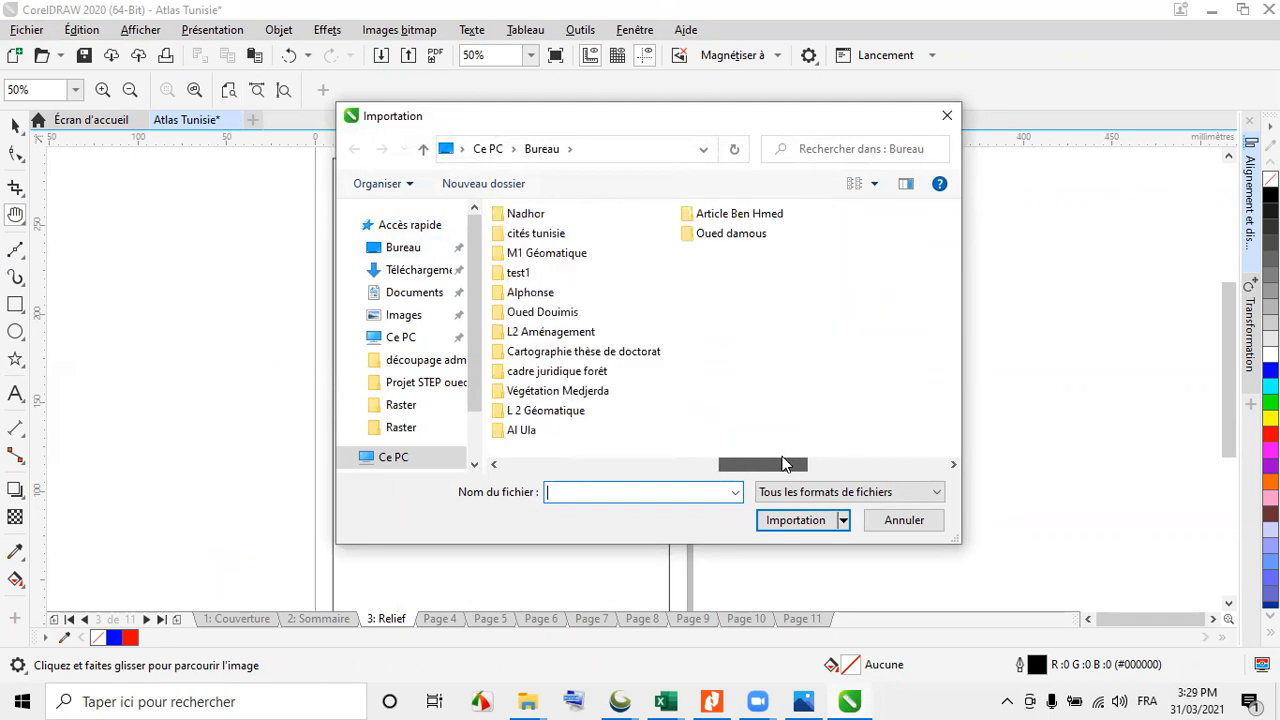
double_click(562, 253)
double_click(531, 243)
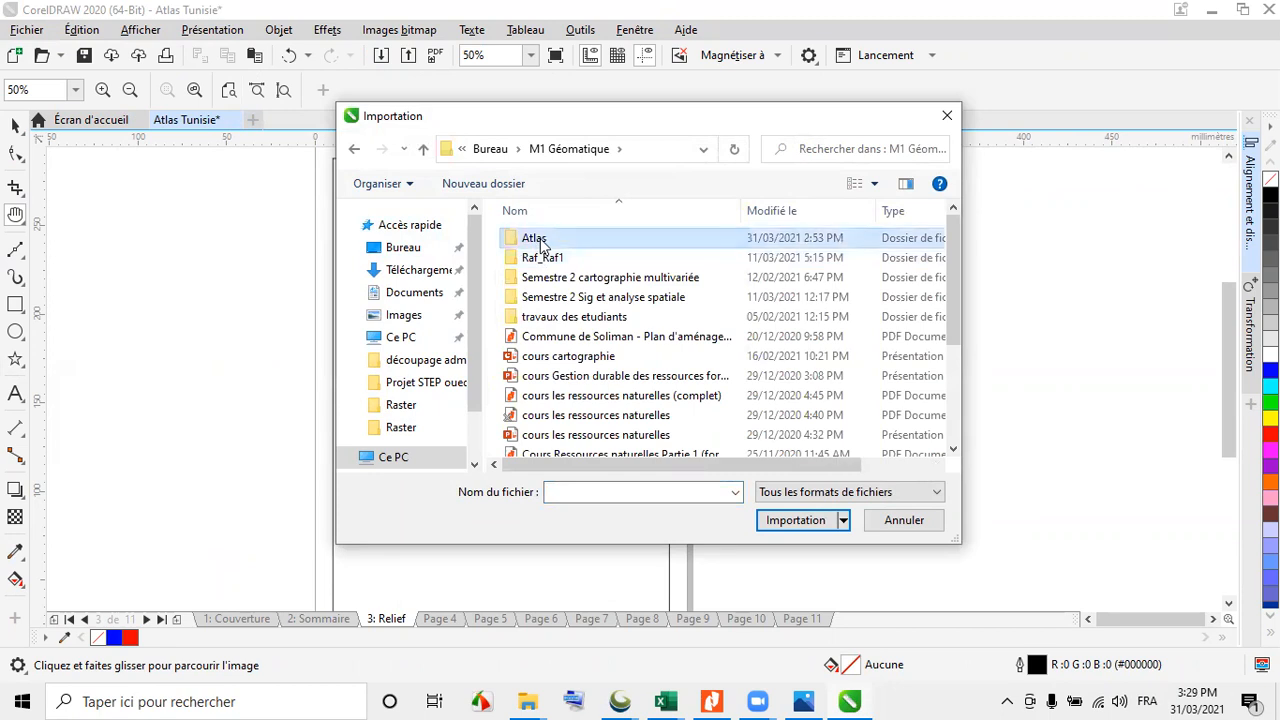
double_click(546, 322)
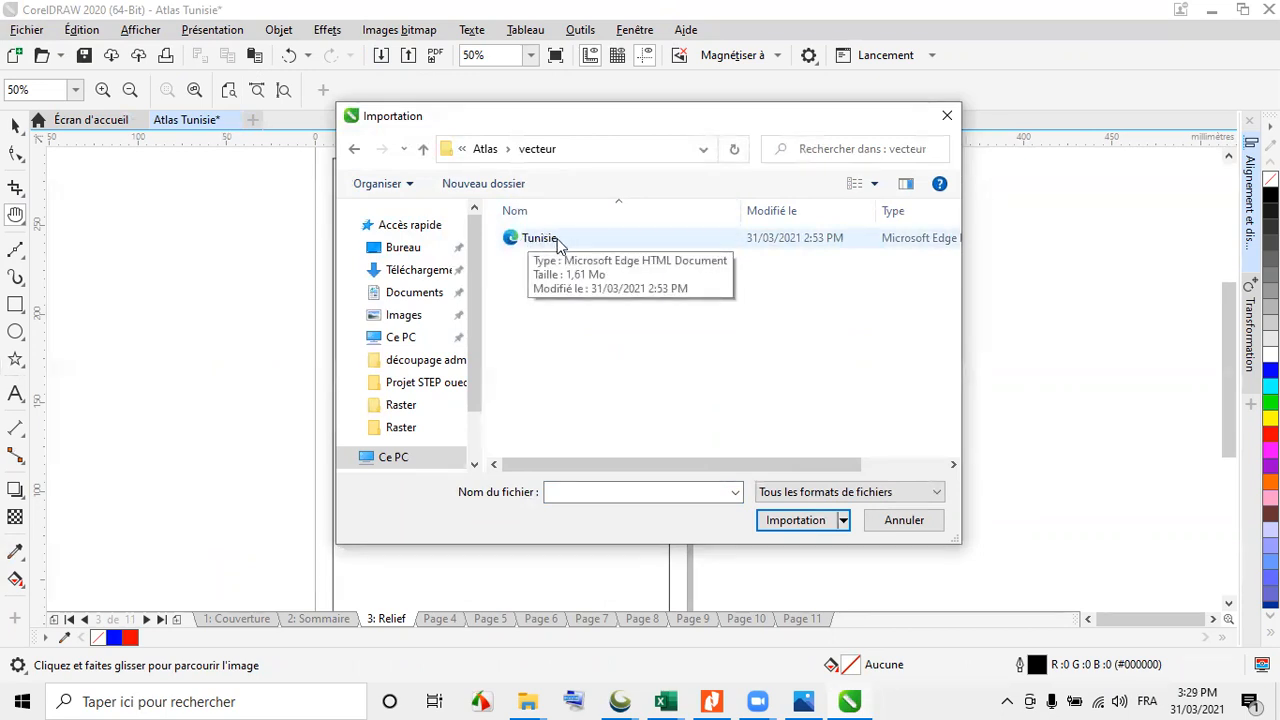
click(545, 245)
click(778, 560)
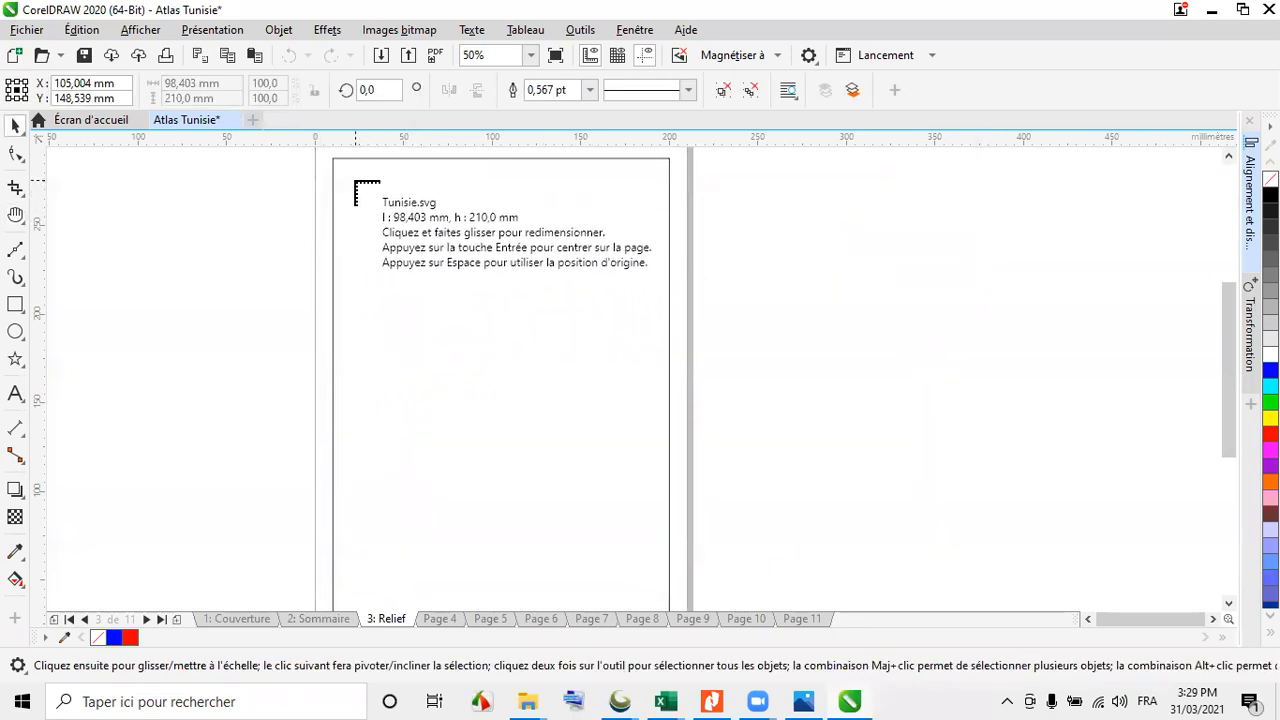
click(350, 181)
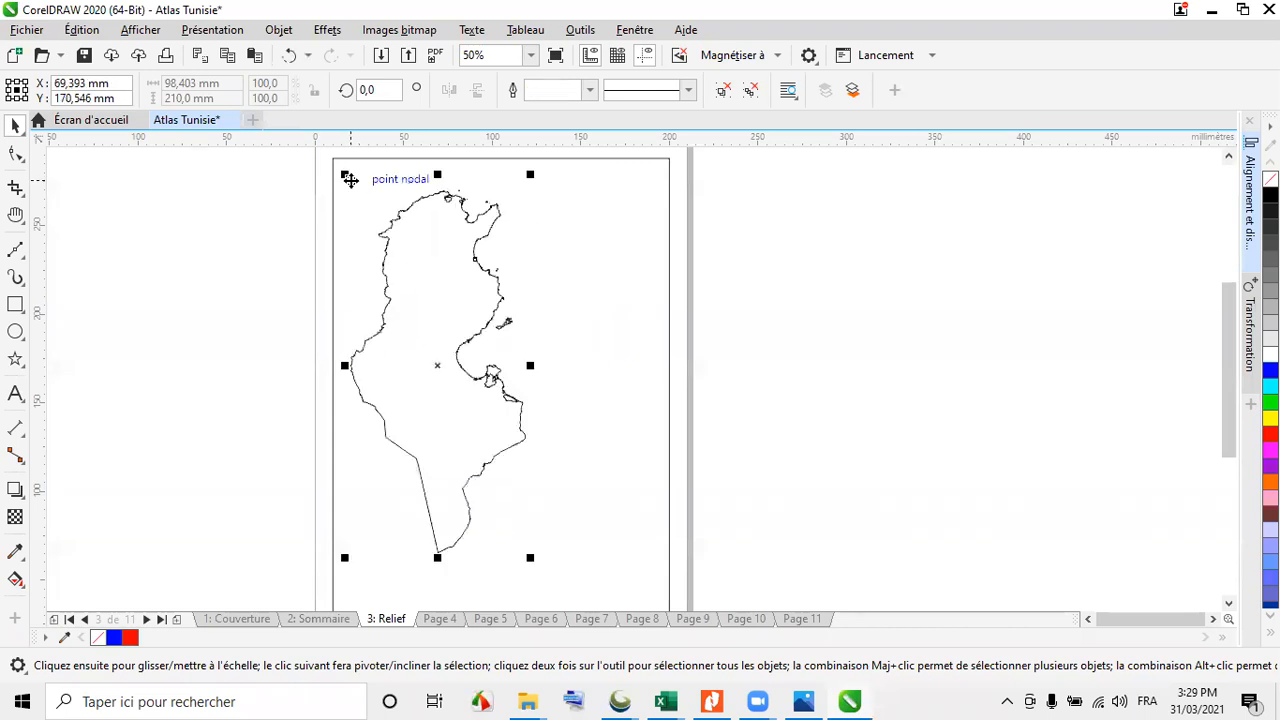
Move the Tunisia map to the blank area right of the page, and try a blue (#0000FF) fill and undo it
drag(424, 351, 877, 343)
click(1270, 370)
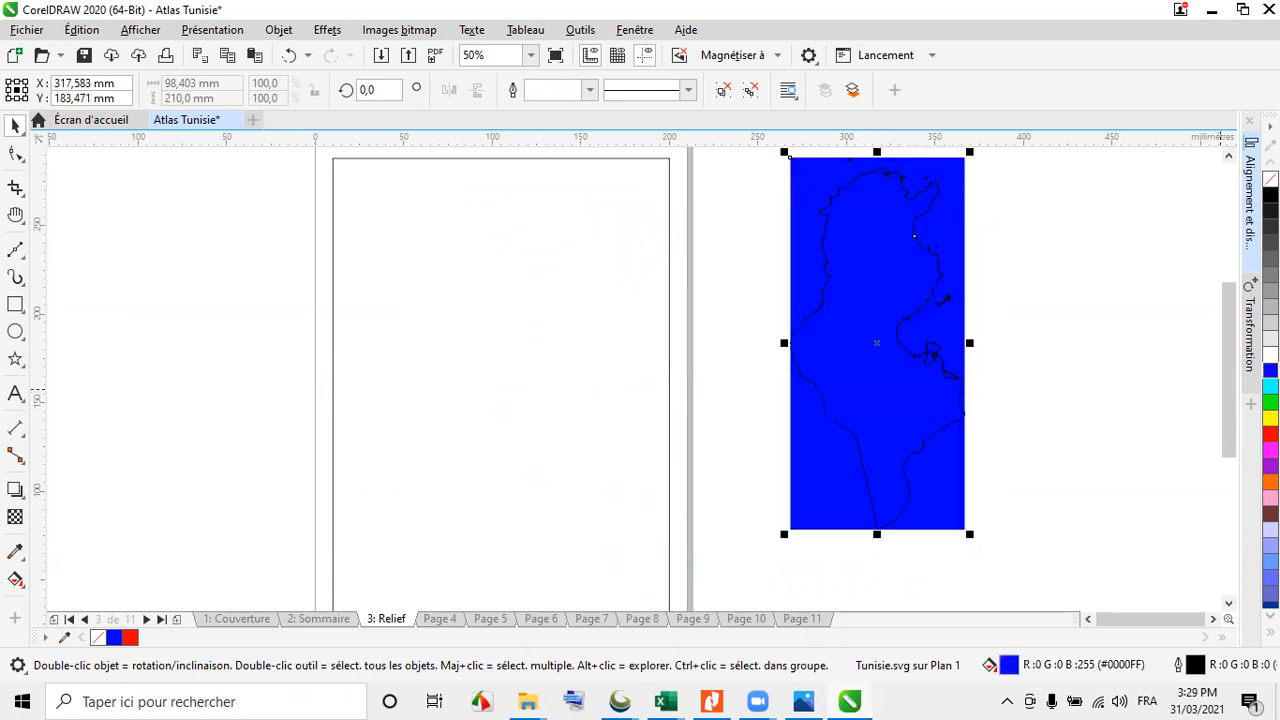
click(286, 56)
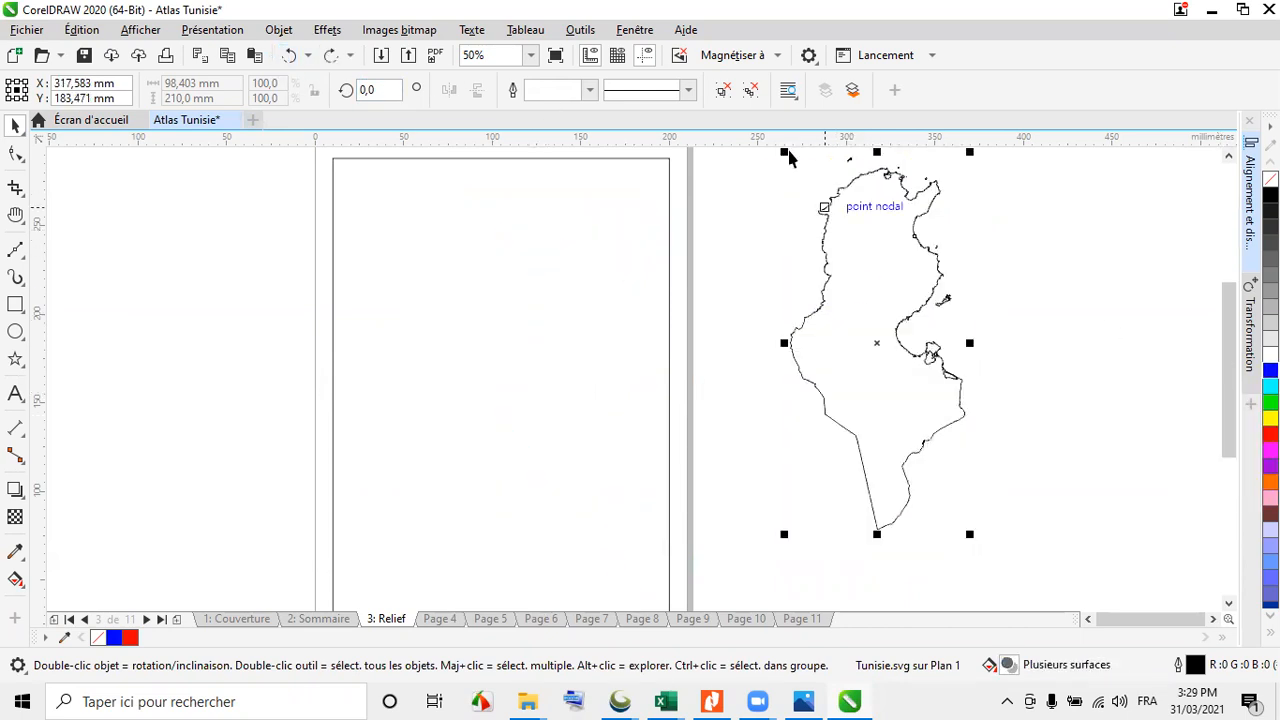
Reposition the grouped Tunisia map slightly lower and closer to the page's right edge, and reselect it
drag(863, 246, 836, 313)
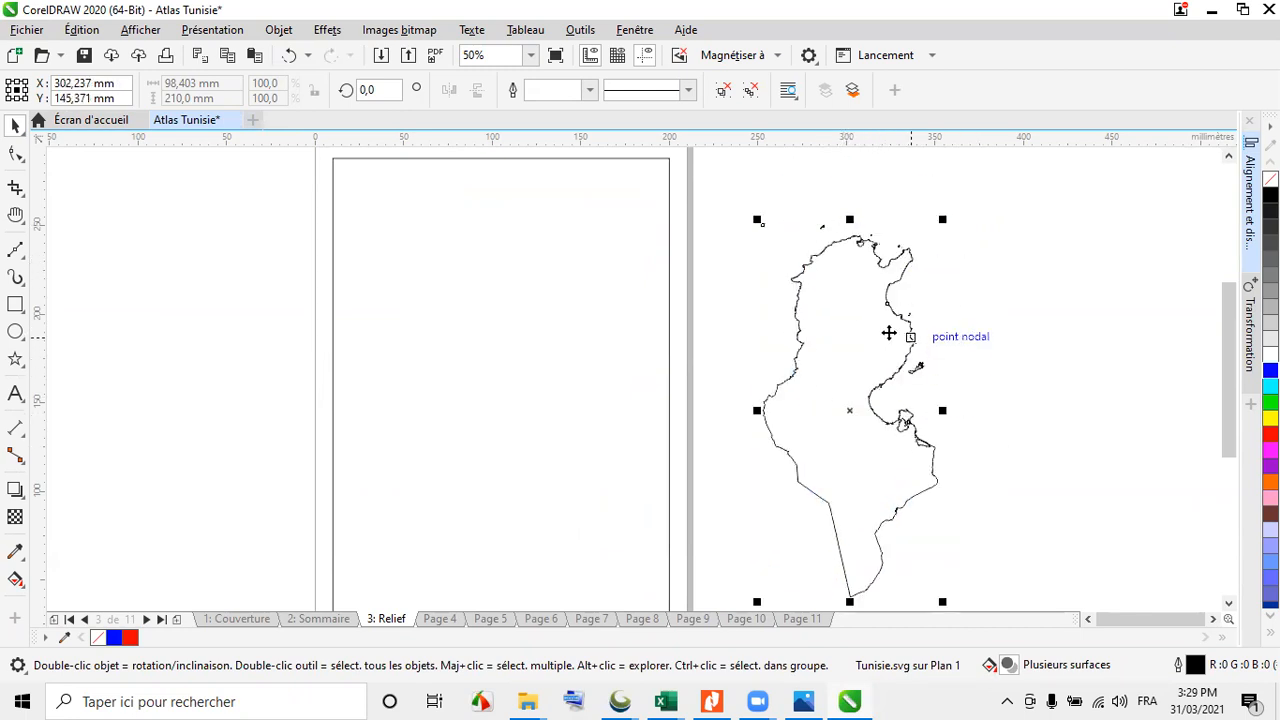
drag(849, 351, 843, 340)
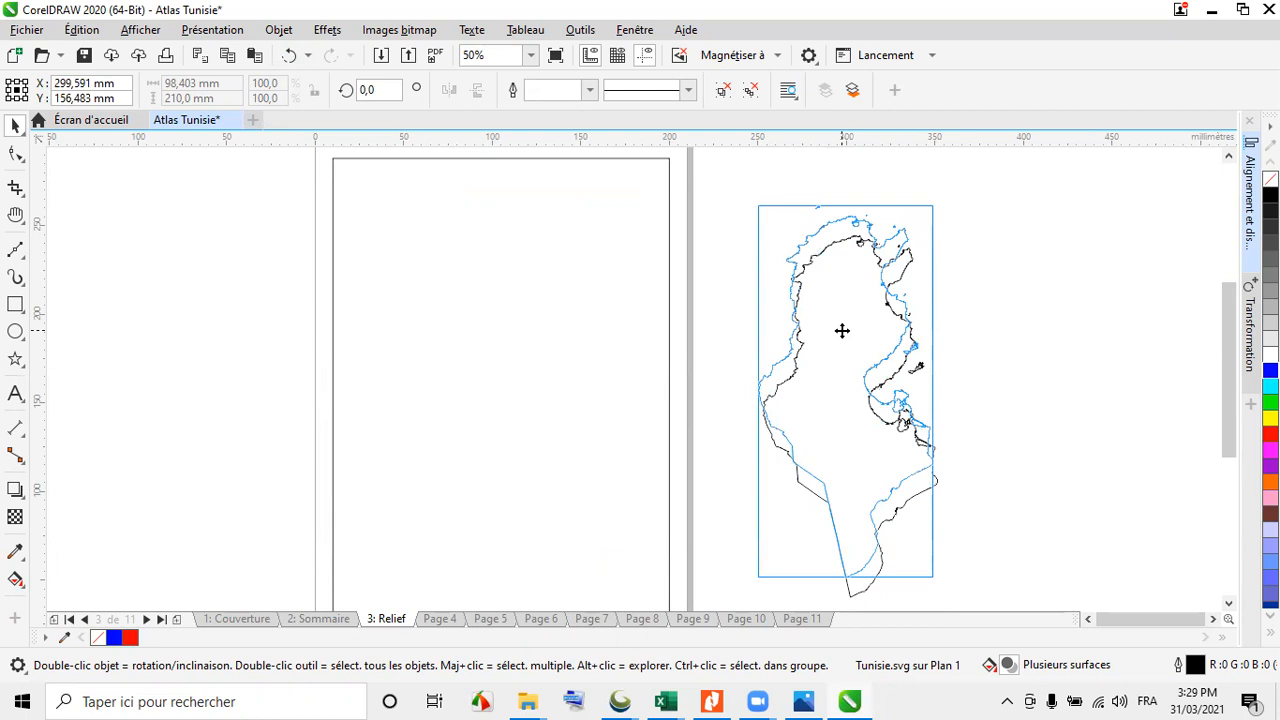
drag(758, 212, 757, 210)
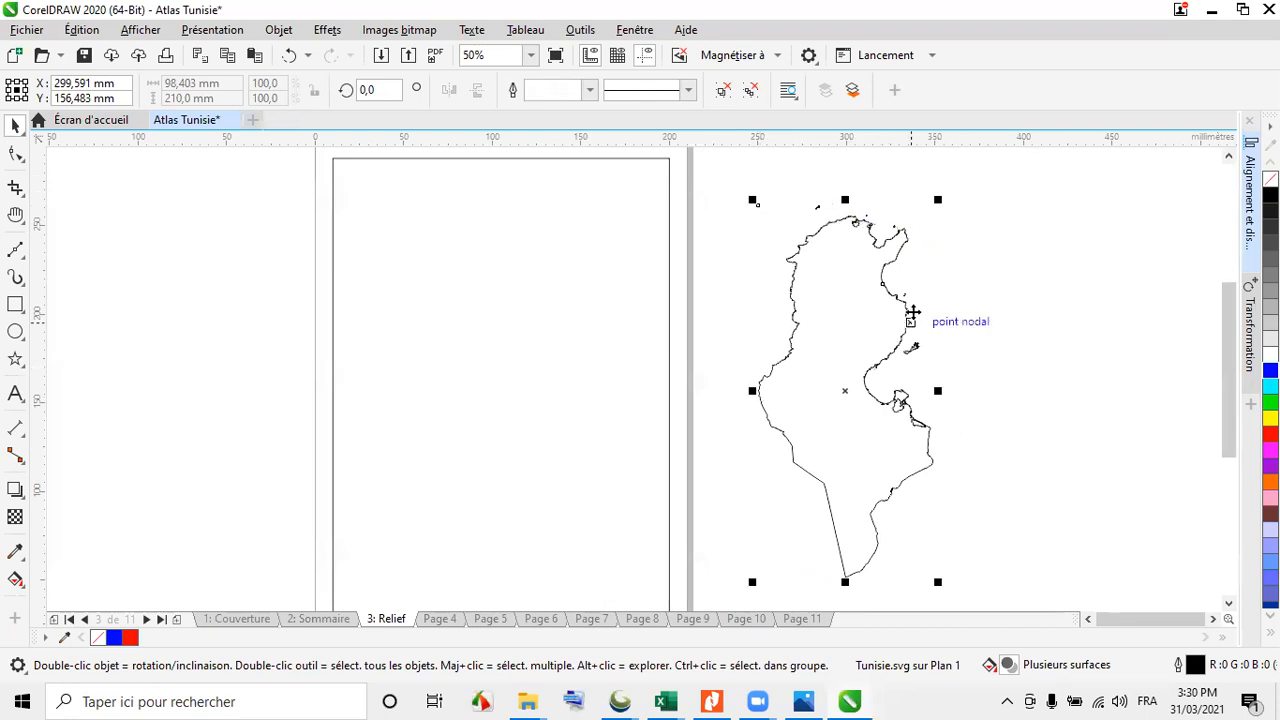
click(982, 291)
click(821, 291)
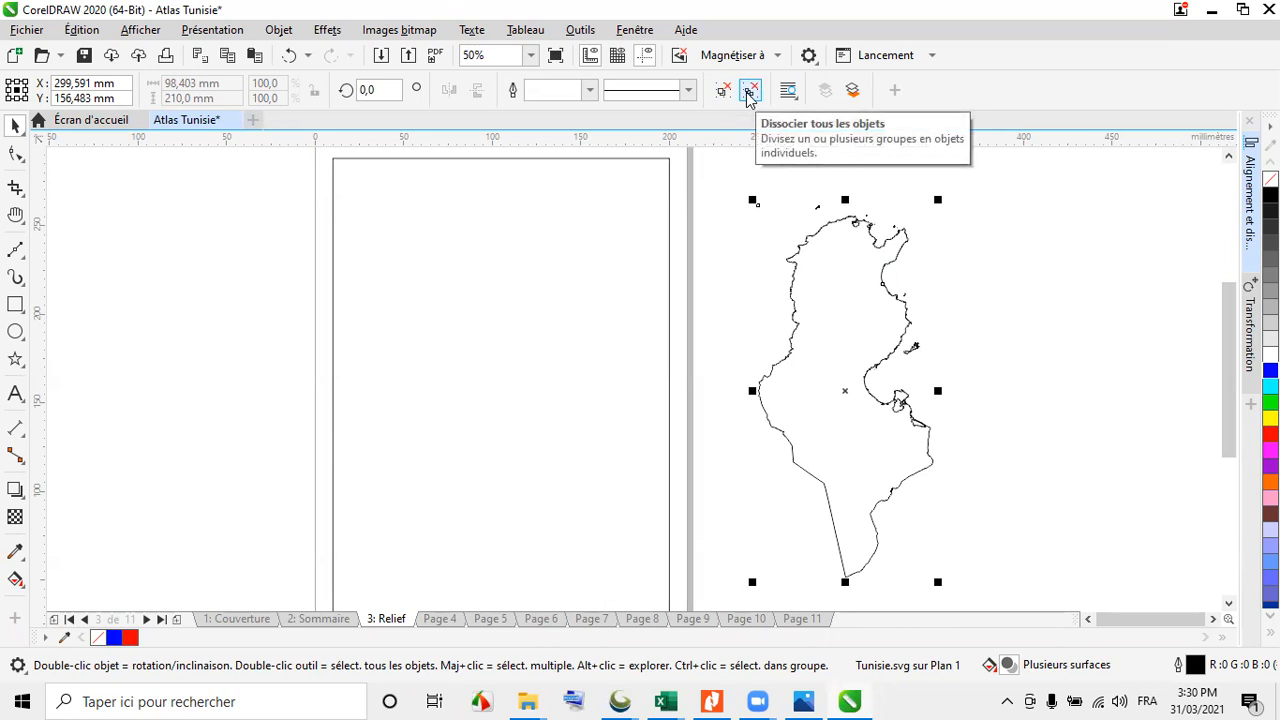
Draw seven small separate rectangles scattered over an area about 61 by 85 mm left of the page
click(16, 304)
drag(154, 271, 212, 357)
drag(210, 276, 228, 289)
drag(184, 237, 246, 244)
mouse_move(158, 207)
mouse_down()
mouse_move(174, 229)
mouse_move(133, 263)
mouse_up()
Select all seven small rectangles, group them, and reselect the group through one of its rectangles
click(15, 126)
drag(97, 177, 316, 490)
click(97, 174)
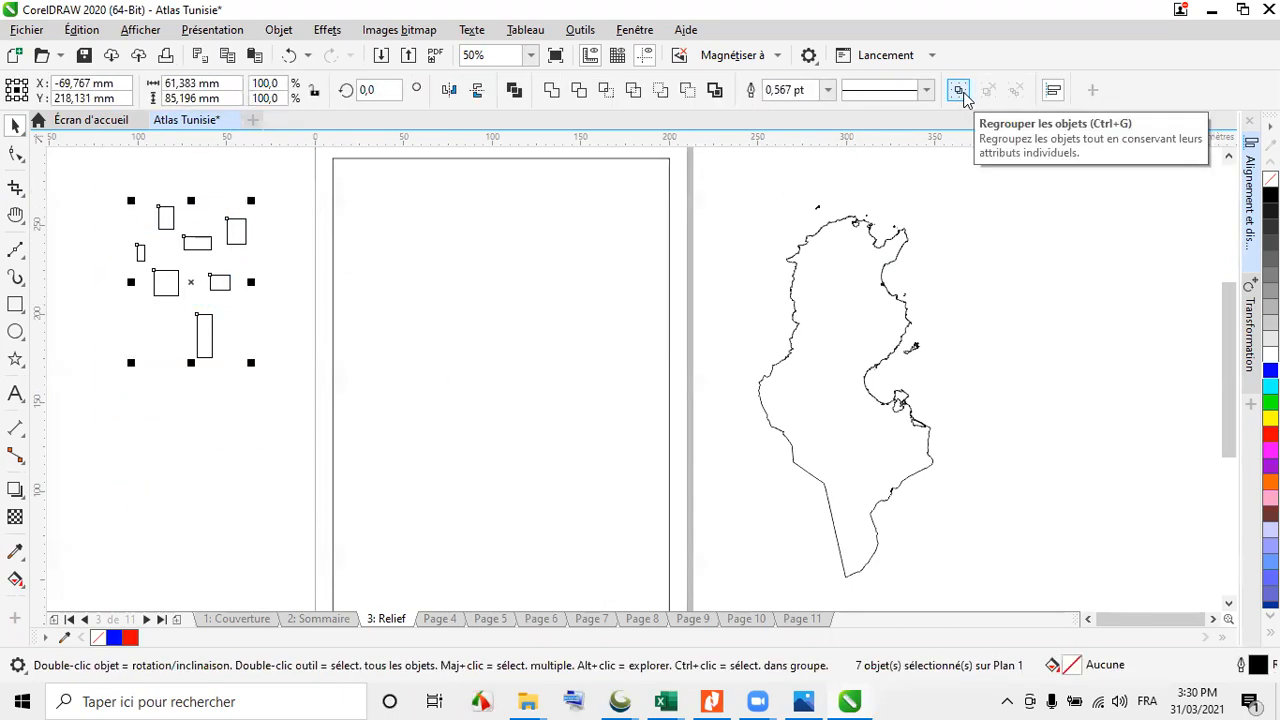
right_click(201, 245)
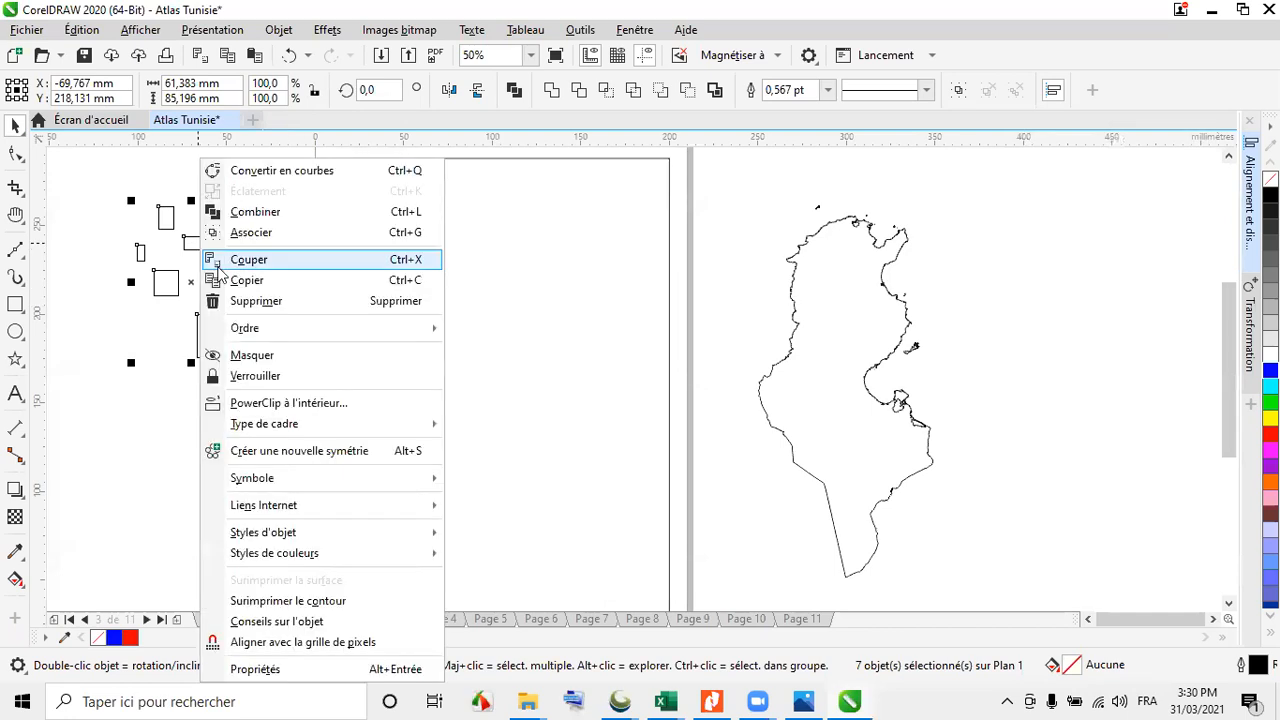
click(251, 232)
click(101, 200)
click(166, 217)
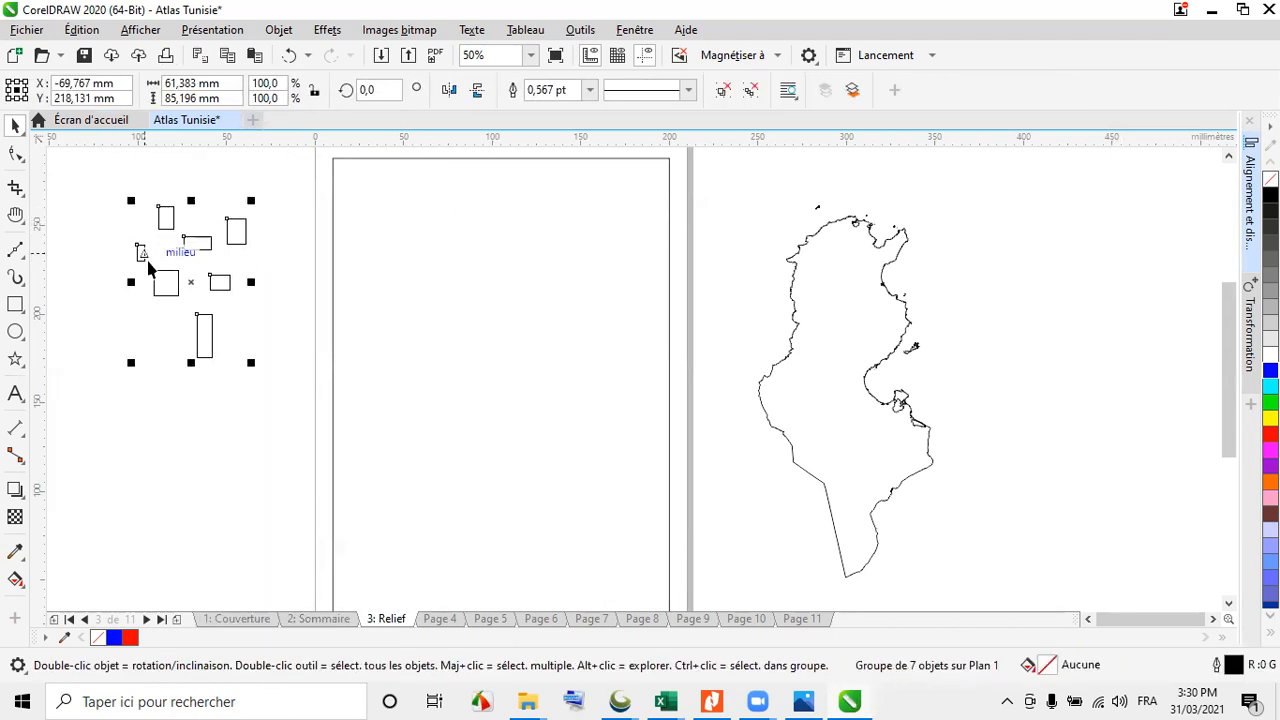
Ungroup the group of seven rectangles into separate objects
click(170, 303)
click(170, 296)
click(268, 258)
click(244, 230)
click(255, 324)
click(231, 245)
click(279, 303)
click(232, 232)
click(264, 296)
click(237, 236)
click(722, 91)
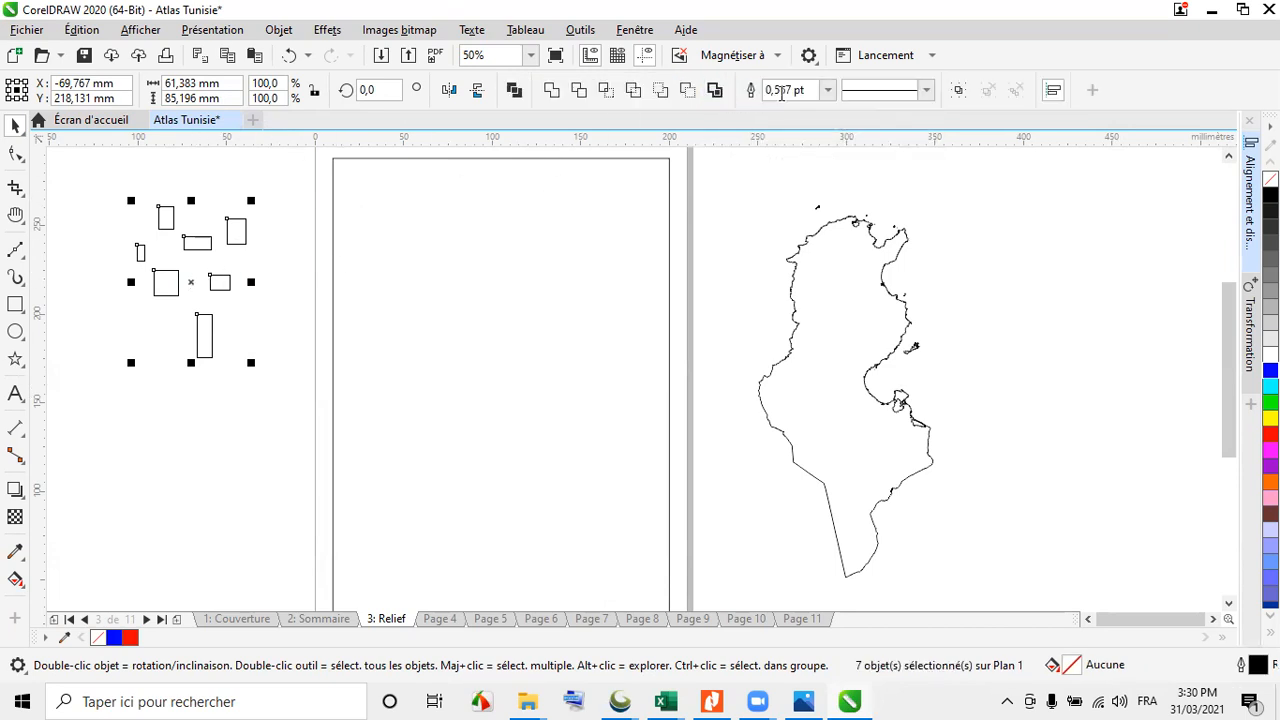
Move the tall rectangle up to the cluster's right edge and the small wide rectangle down below the square
click(135, 410)
drag(204, 335, 241, 386)
drag(220, 282, 191, 318)
drag(241, 390, 232, 297)
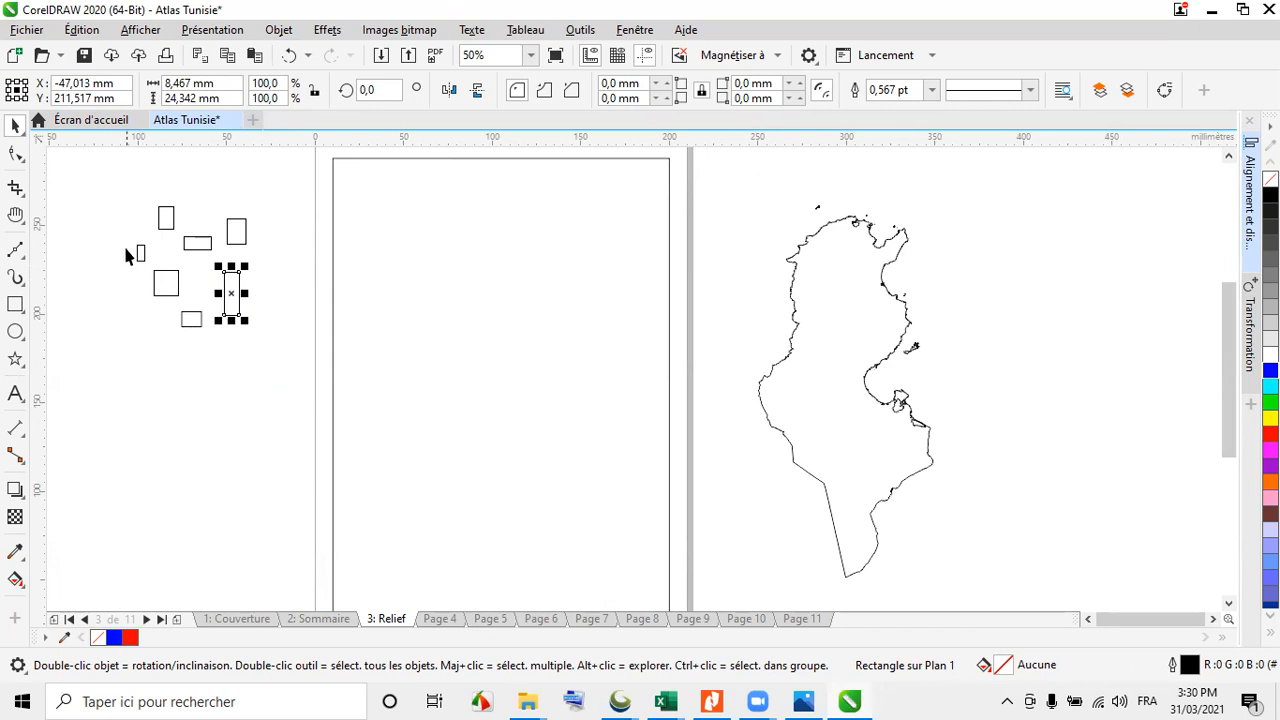
Select the three lower-left rectangles of the cluster and fill them with blue (#0000FF)
drag(117, 237, 161, 310)
drag(197, 364, 202, 375)
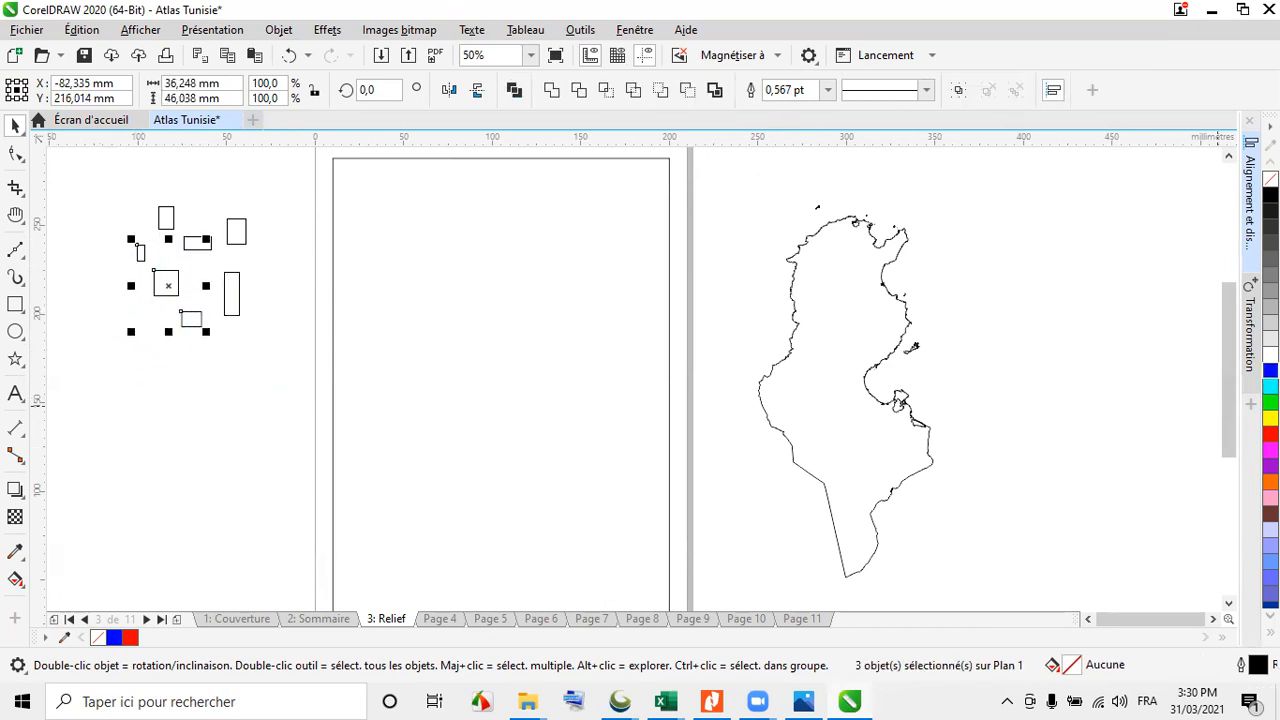
click(1270, 370)
click(165, 198)
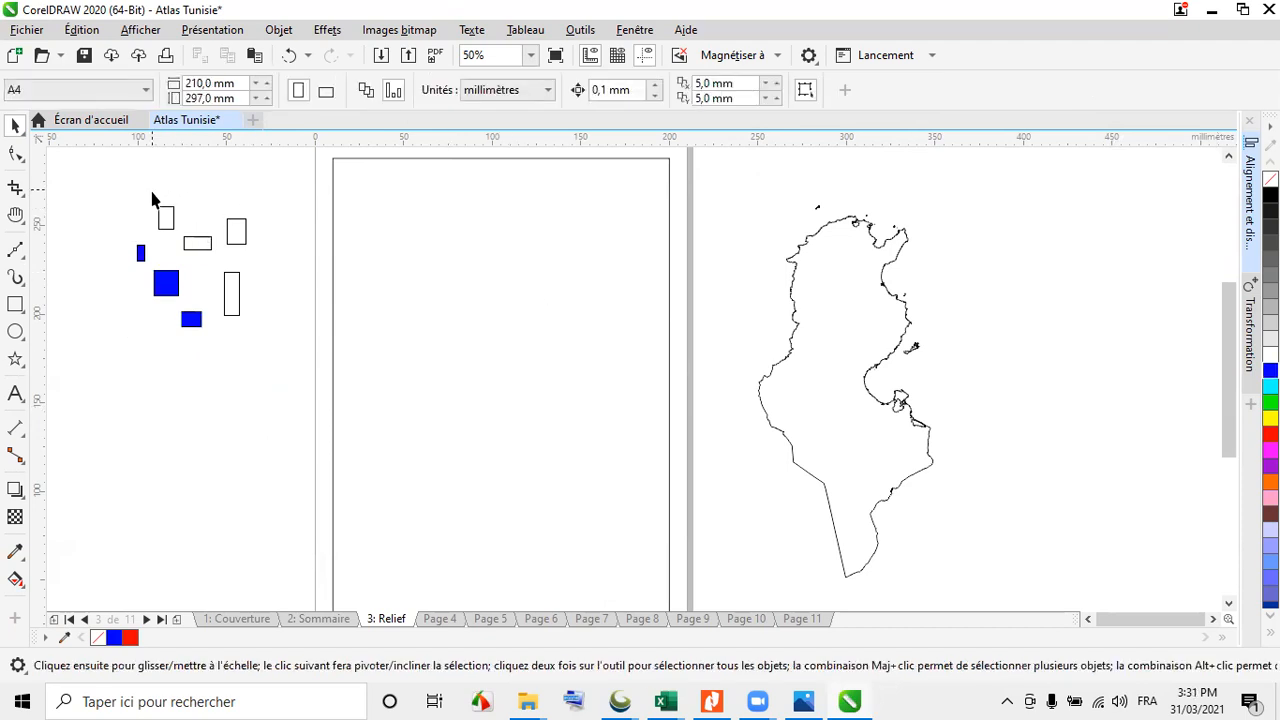
Select the four unfilled rectangles and fill them with red (#FF0000)
drag(243, 301, 150, 210)
drag(271, 267, 271, 267)
shift+click(224, 290)
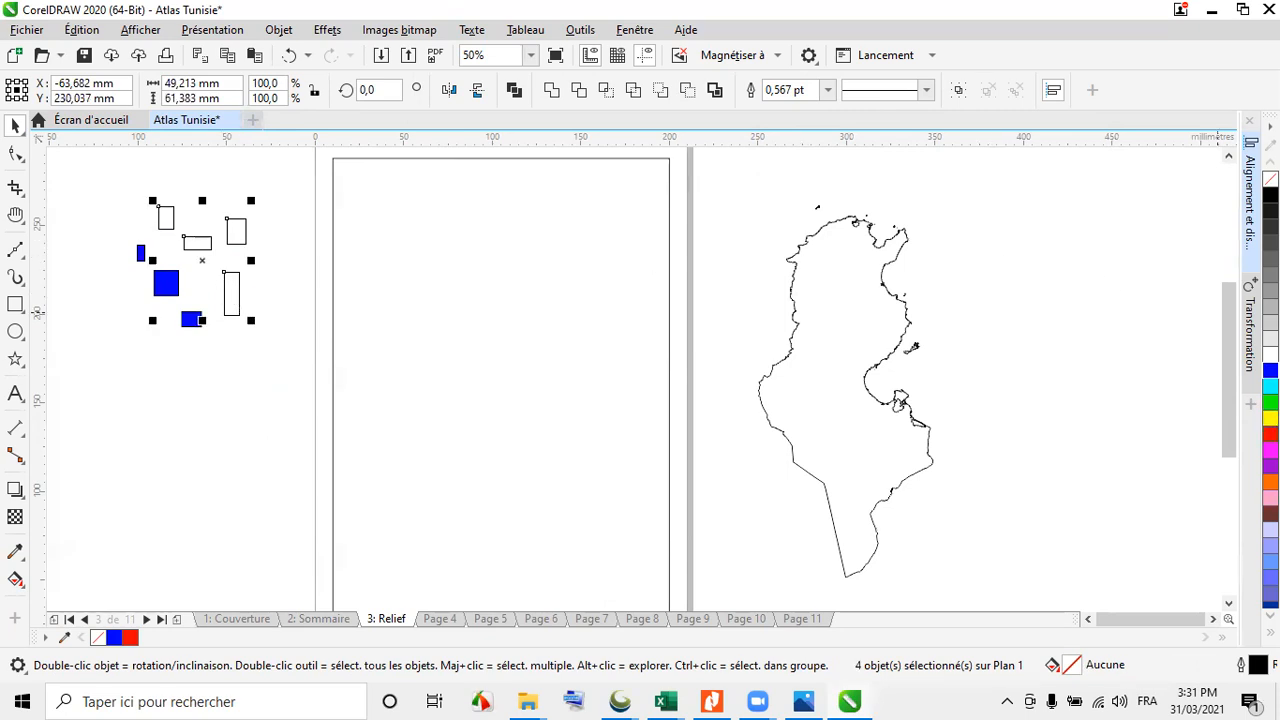
click(1270, 434)
click(105, 282)
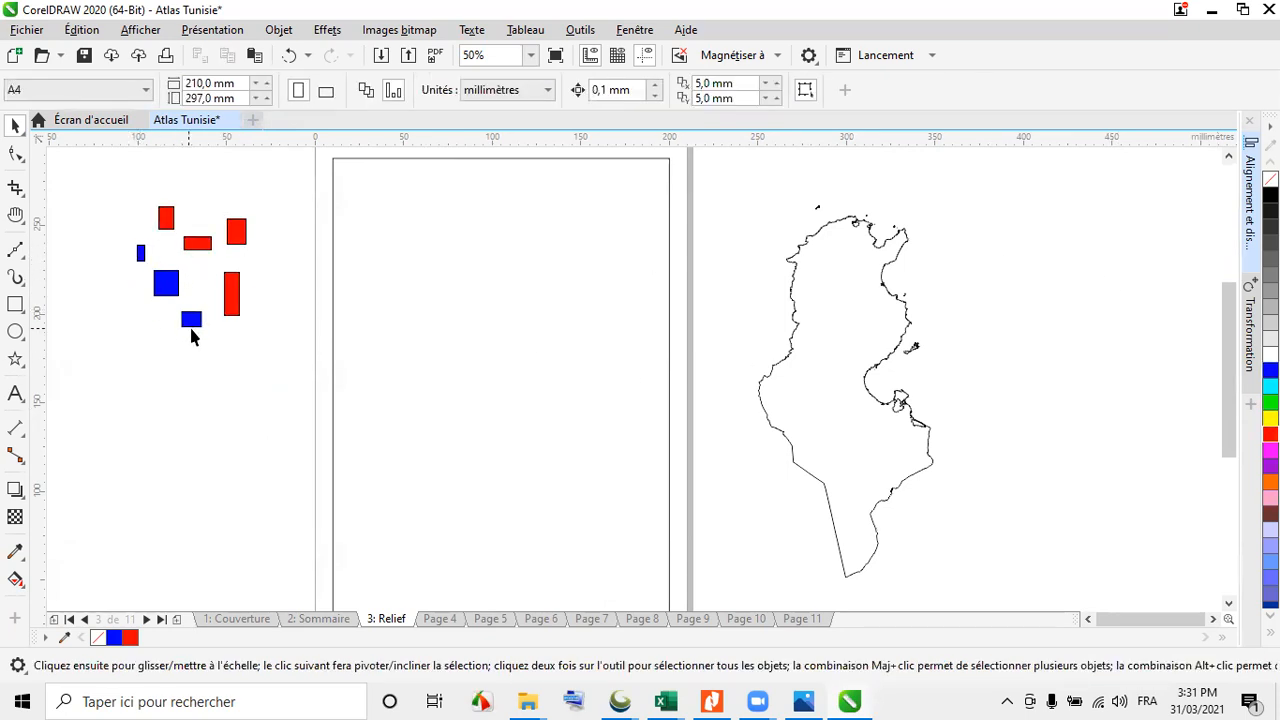
Group the three blue rectangles, and group the four red rectangles as a second group
drag(206, 376, 206, 388)
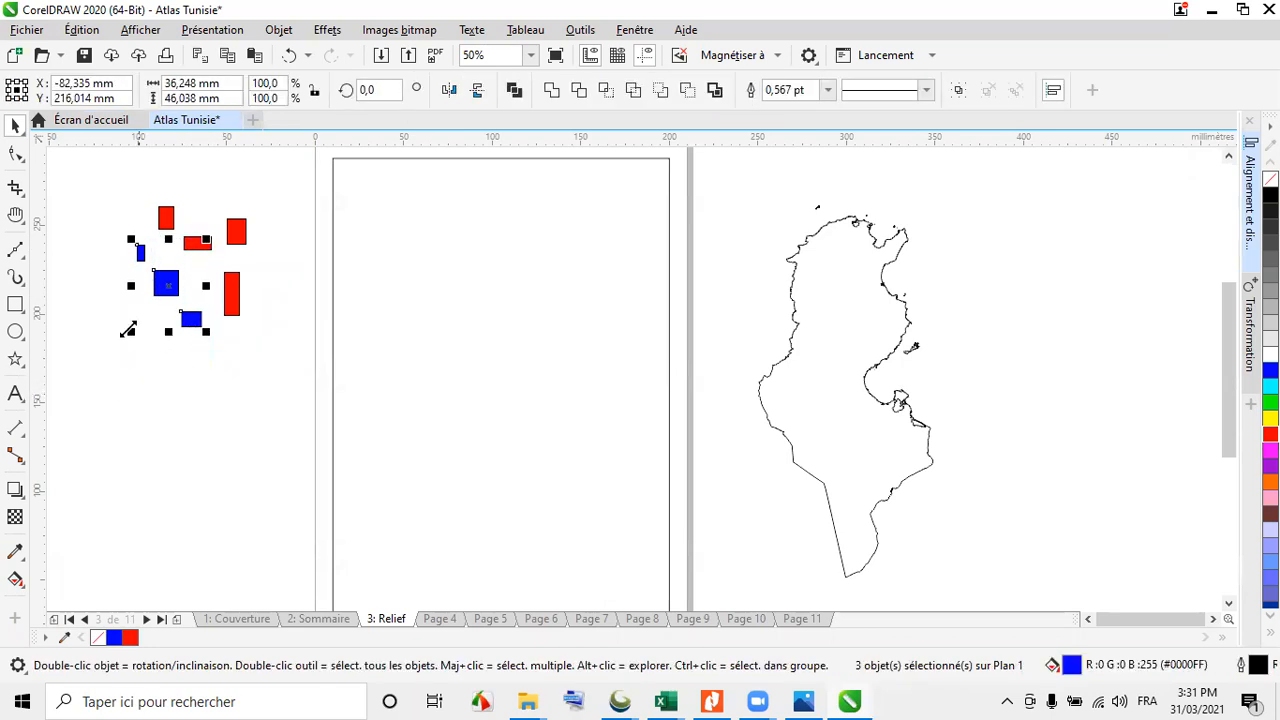
click(958, 91)
click(151, 193)
drag(209, 282, 282, 325)
click(956, 92)
click(223, 382)
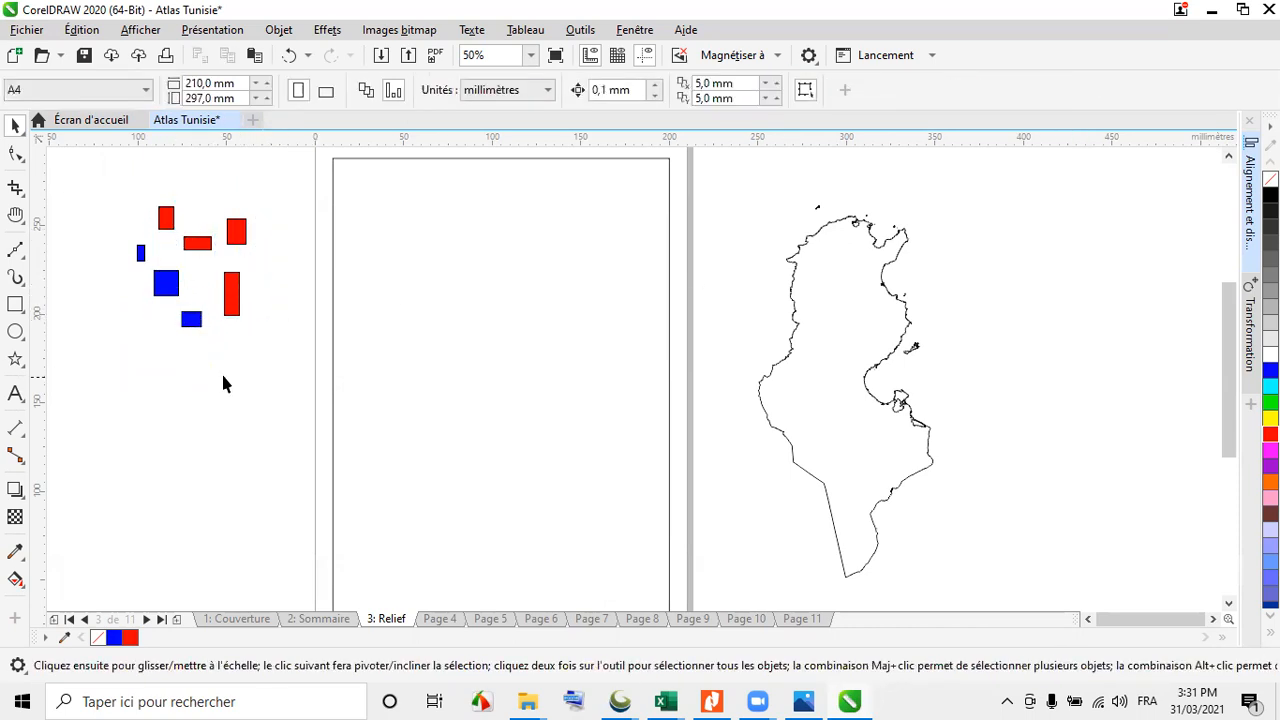
Shift the blue group and the red group slightly, each as a unit
drag(178, 283, 166, 296)
drag(211, 249, 175, 285)
click(205, 260)
Combine the blue and red groups into one parent group and move it slightly toward the page and down
drag(108, 200, 277, 420)
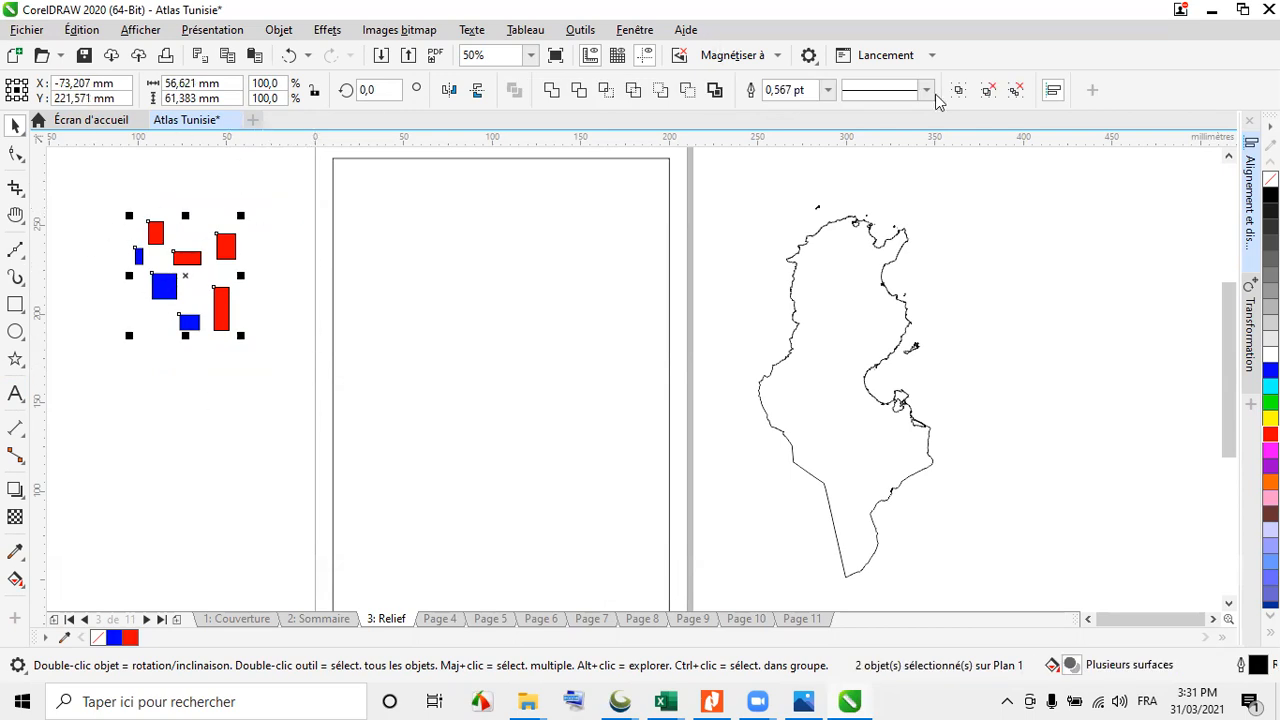
click(155, 418)
mouse_move(172, 302)
mouse_down()
mouse_move(170, 288)
mouse_move(171, 380)
mouse_move(198, 292)
mouse_move(184, 314)
mouse_up()
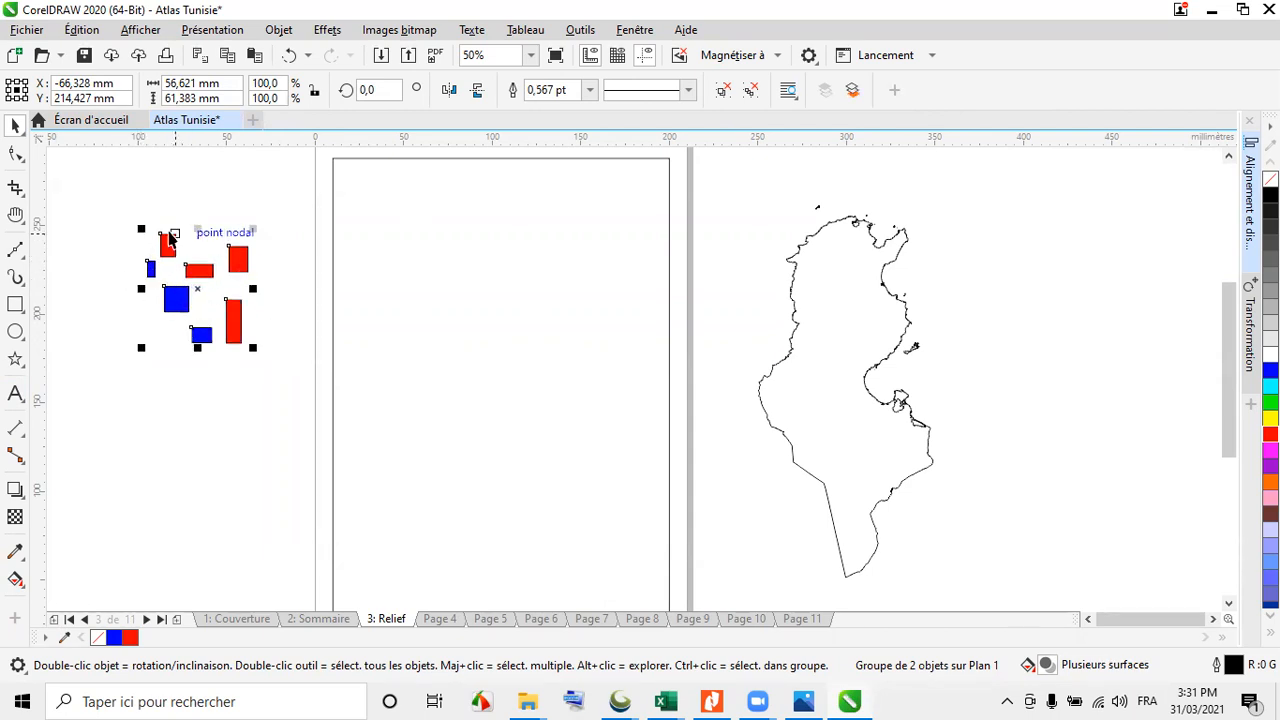
click(209, 201)
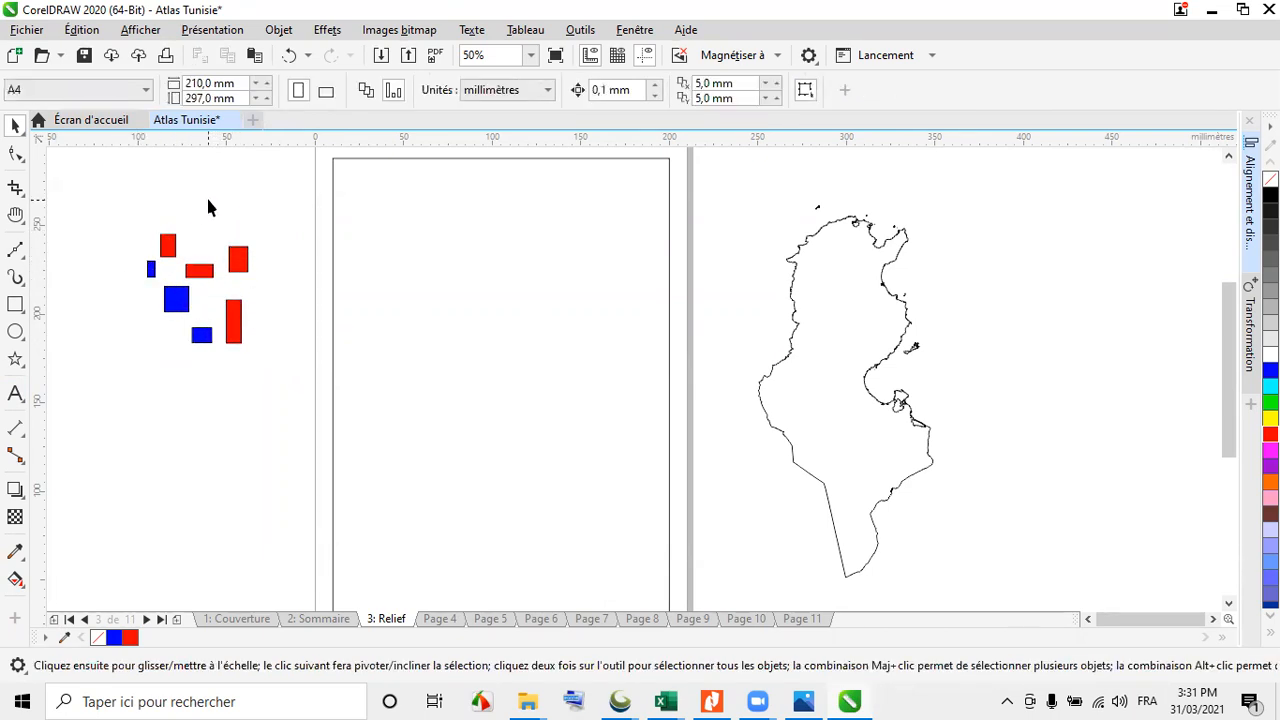
Ungroup the parent group by one level and reposition the blue and red groups independently
click(179, 316)
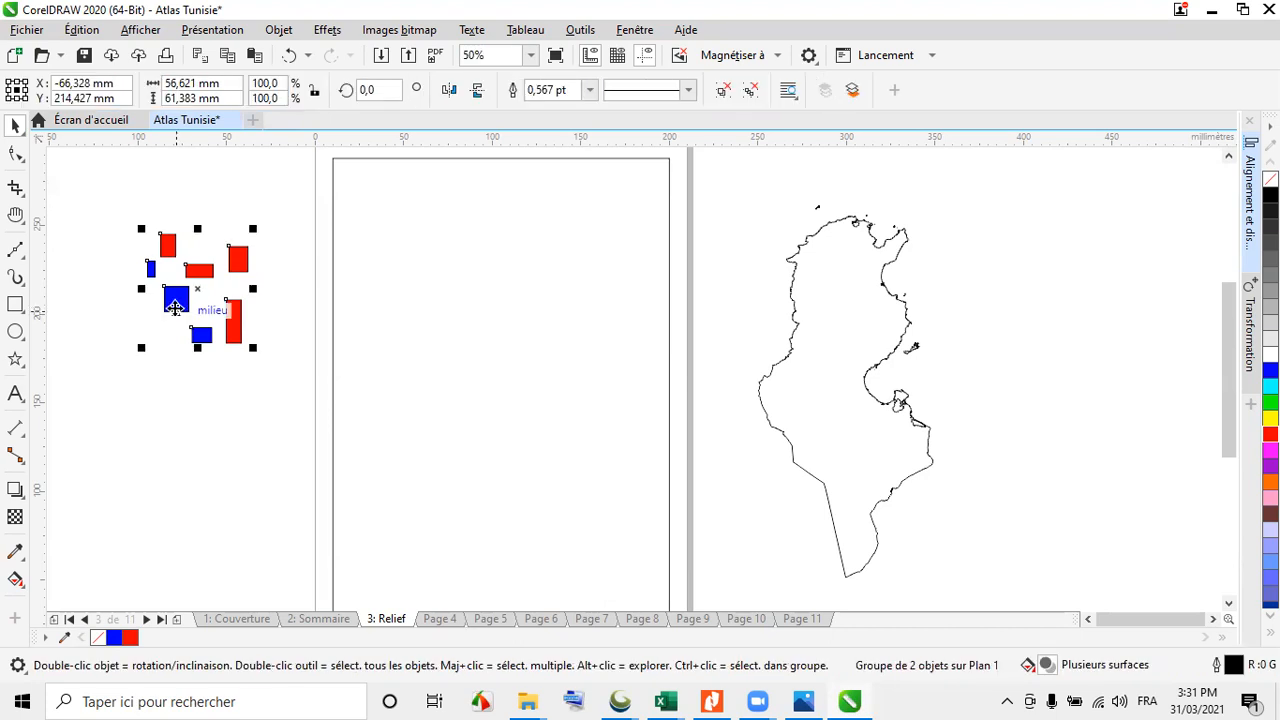
click(720, 92)
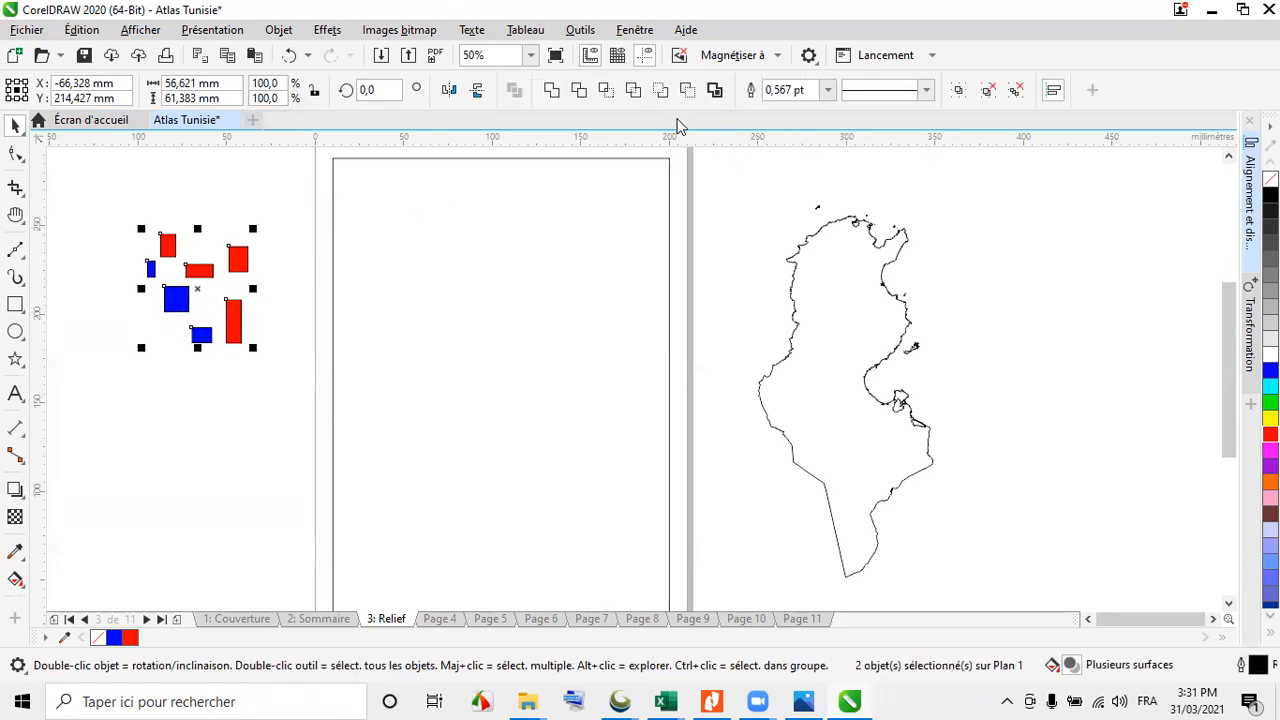
click(172, 418)
drag(180, 308, 111, 375)
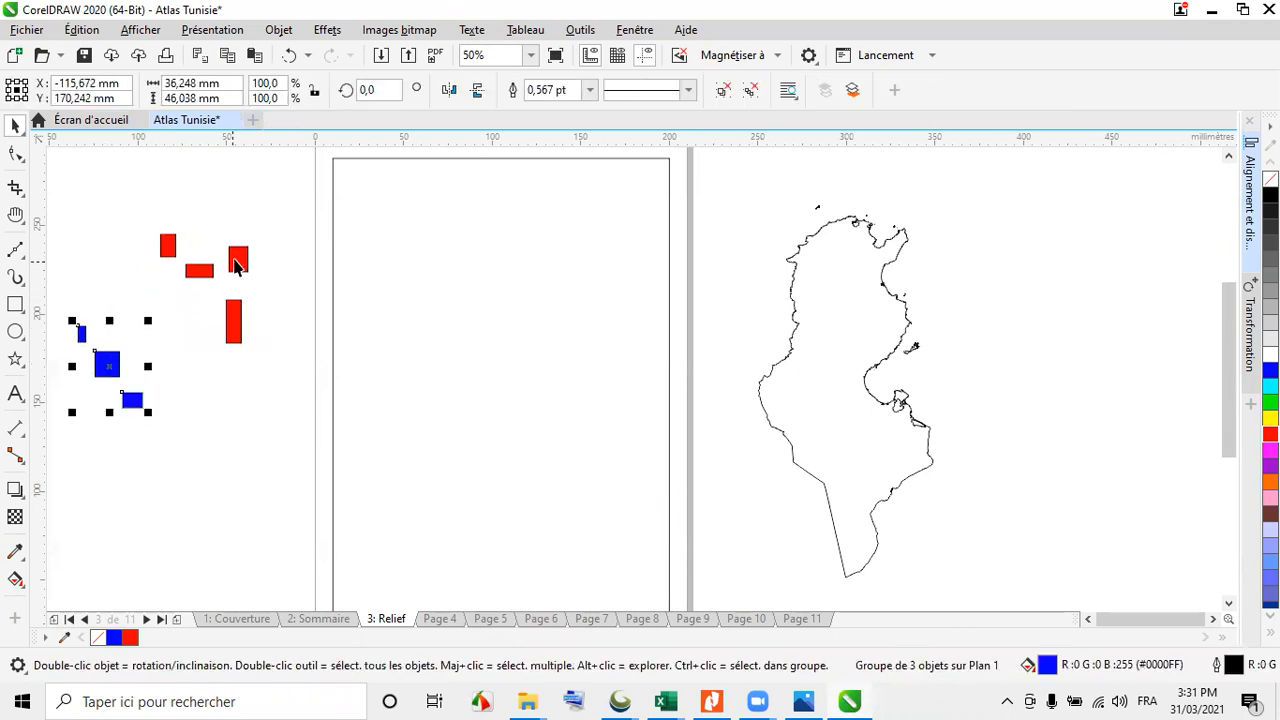
drag(236, 264, 245, 252)
drag(110, 365, 180, 343)
click(220, 260)
drag(225, 261, 229, 321)
click(110, 305)
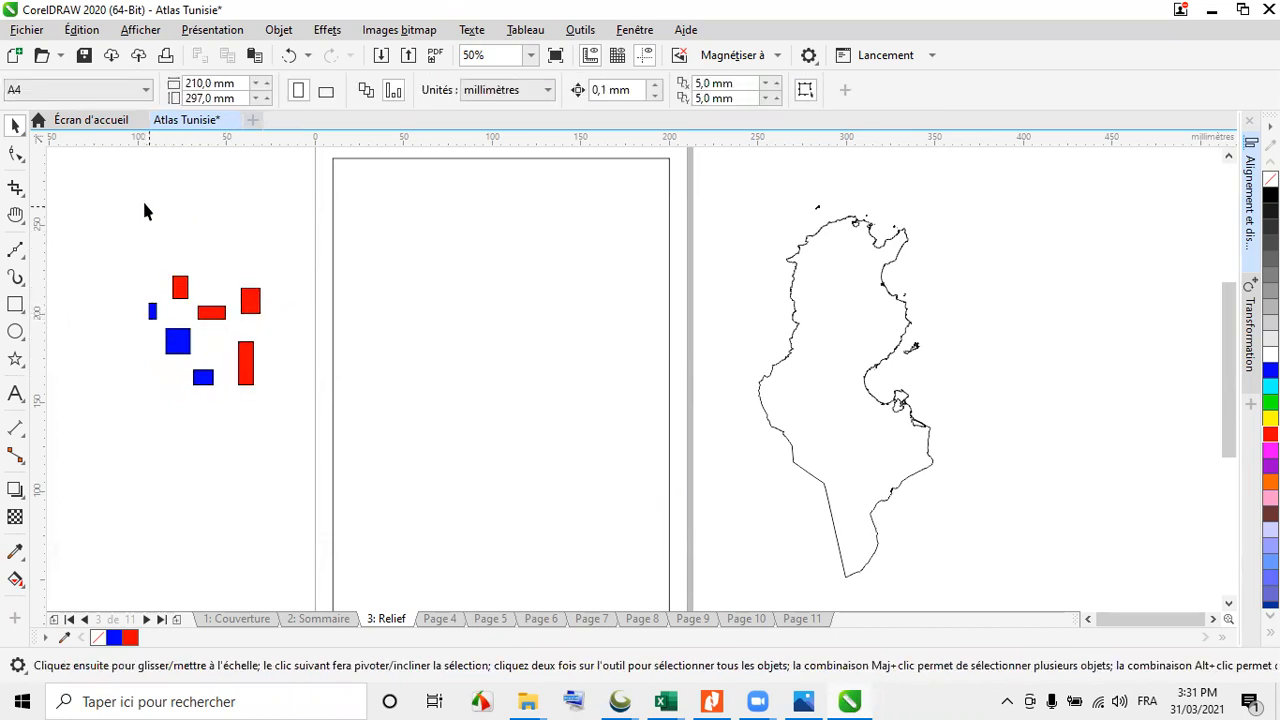
Select the blue and red groups and group them together again
drag(148, 263, 280, 400)
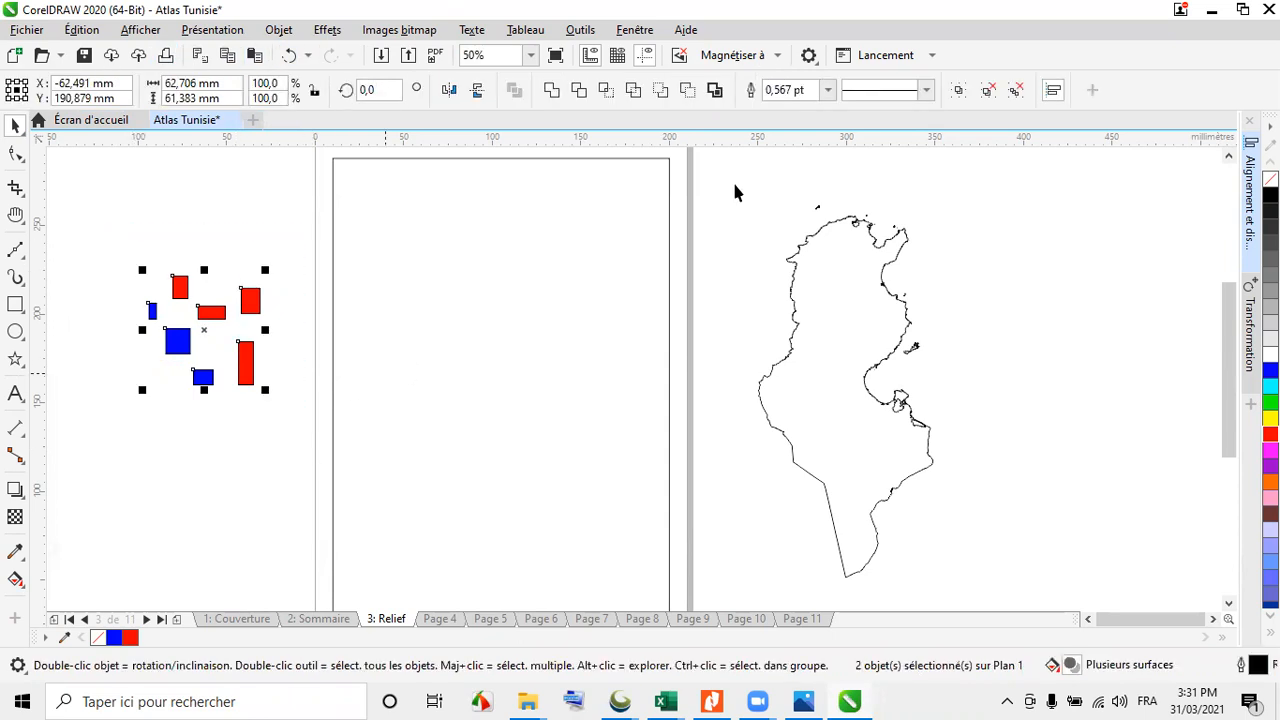
click(958, 90)
click(123, 251)
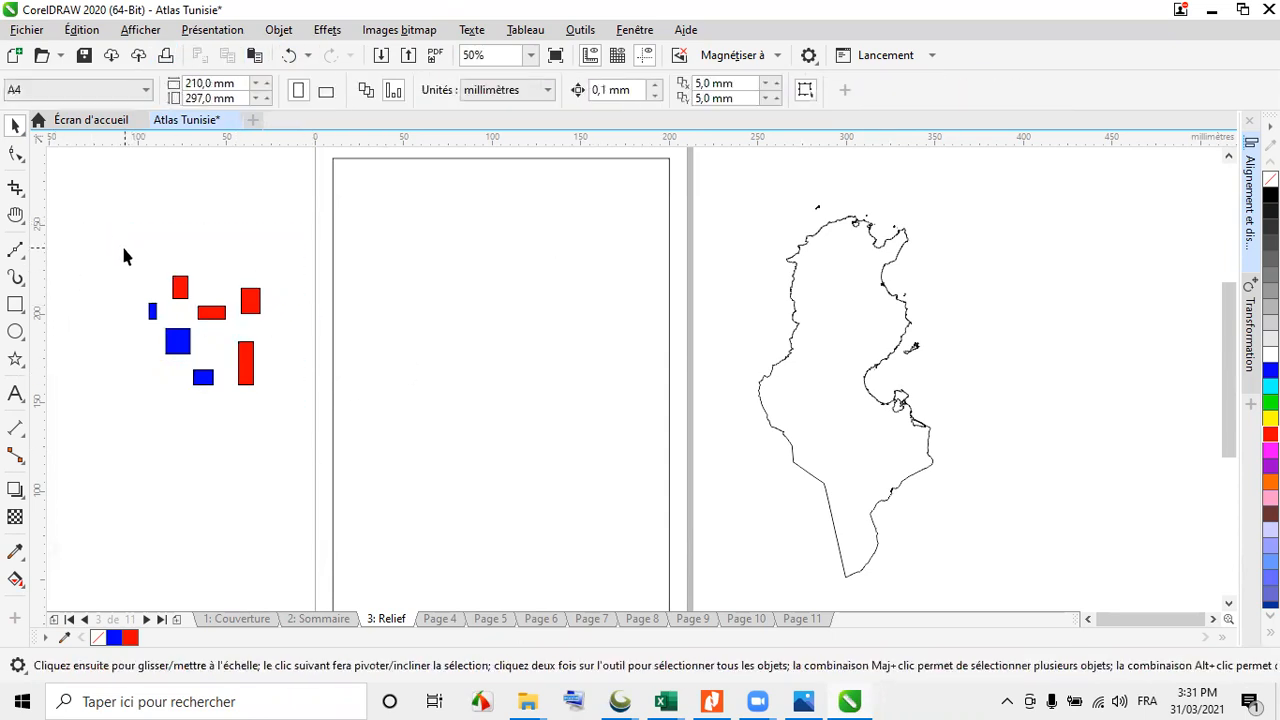
Ungroup all levels of the nested group at once to free the seven rectangles
drag(258, 455, 339, 445)
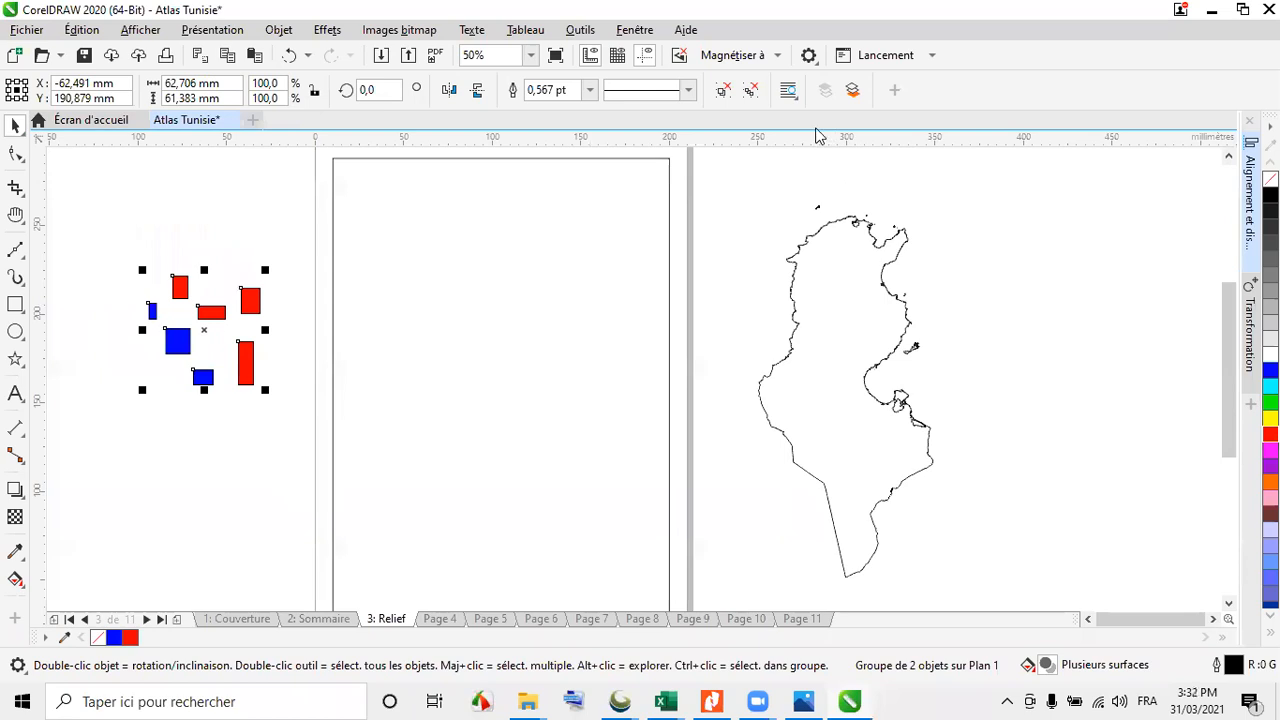
click(751, 91)
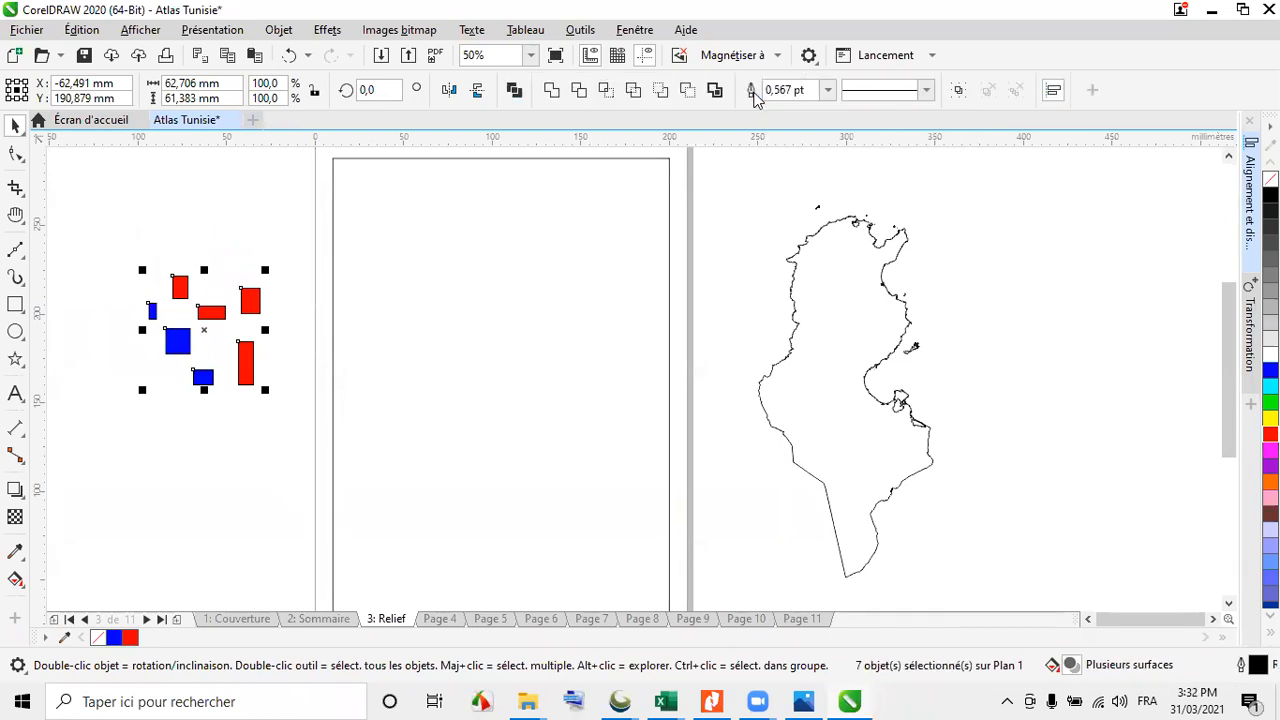
click(240, 243)
Move the four red rectangles and the two larger blue ones individually to new positions left of the page
drag(180, 288, 212, 230)
drag(211, 312, 163, 257)
drag(247, 303, 266, 243)
drag(185, 345, 233, 292)
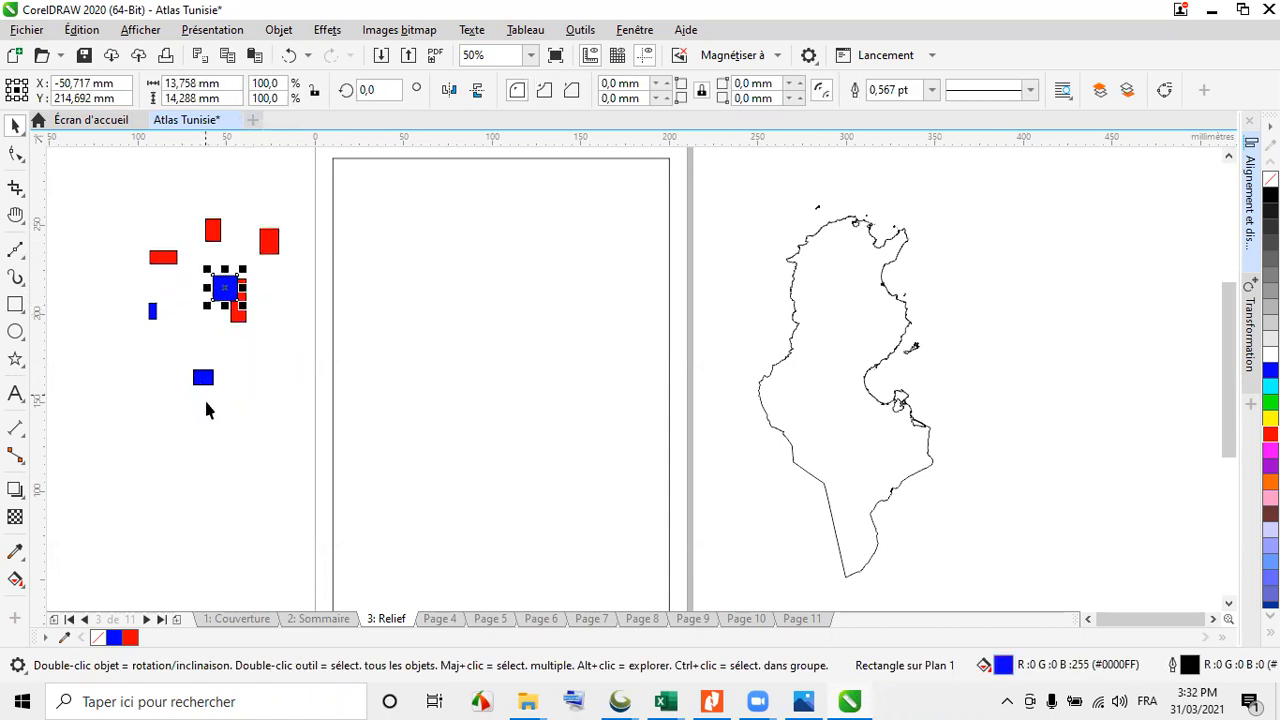
drag(204, 380, 184, 332)
drag(225, 288, 203, 351)
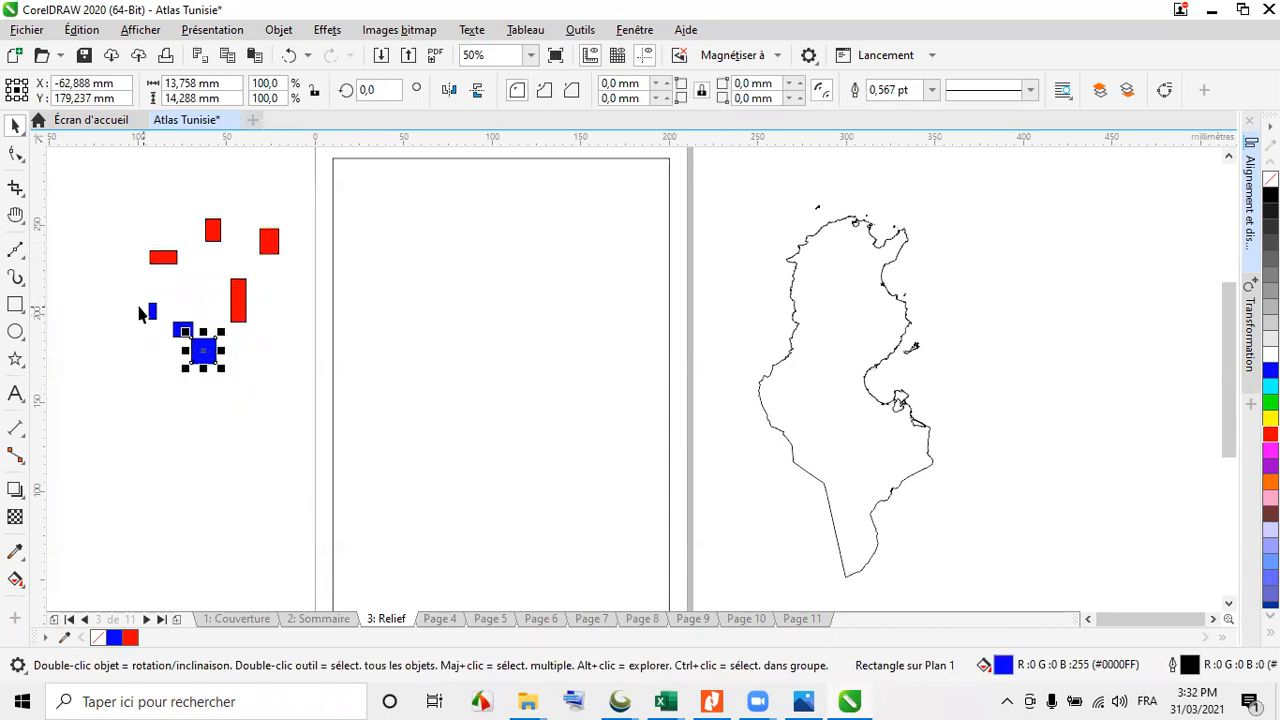
Select the three blue rectangles and group them
click(124, 298)
drag(214, 410, 224, 425)
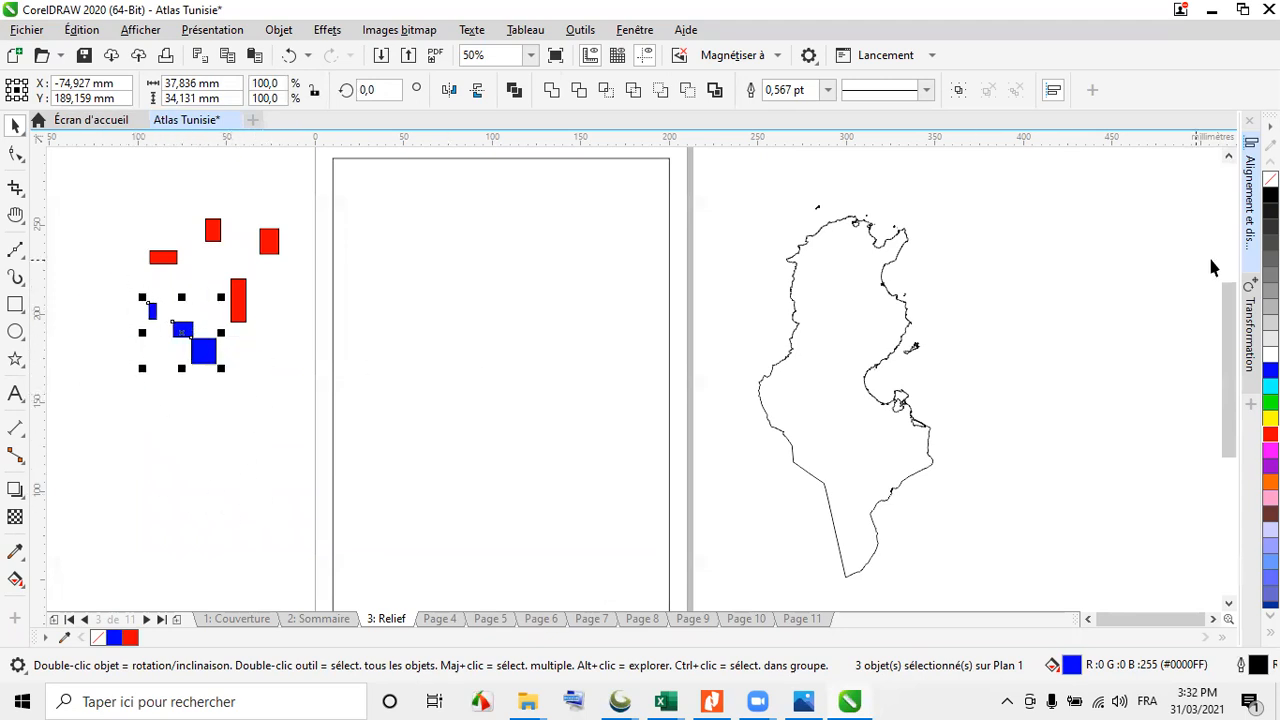
click(957, 90)
drag(141, 191, 208, 204)
Try green, magenta, red and purple fills on the group of three blue rectangles, and finish with brown
click(199, 346)
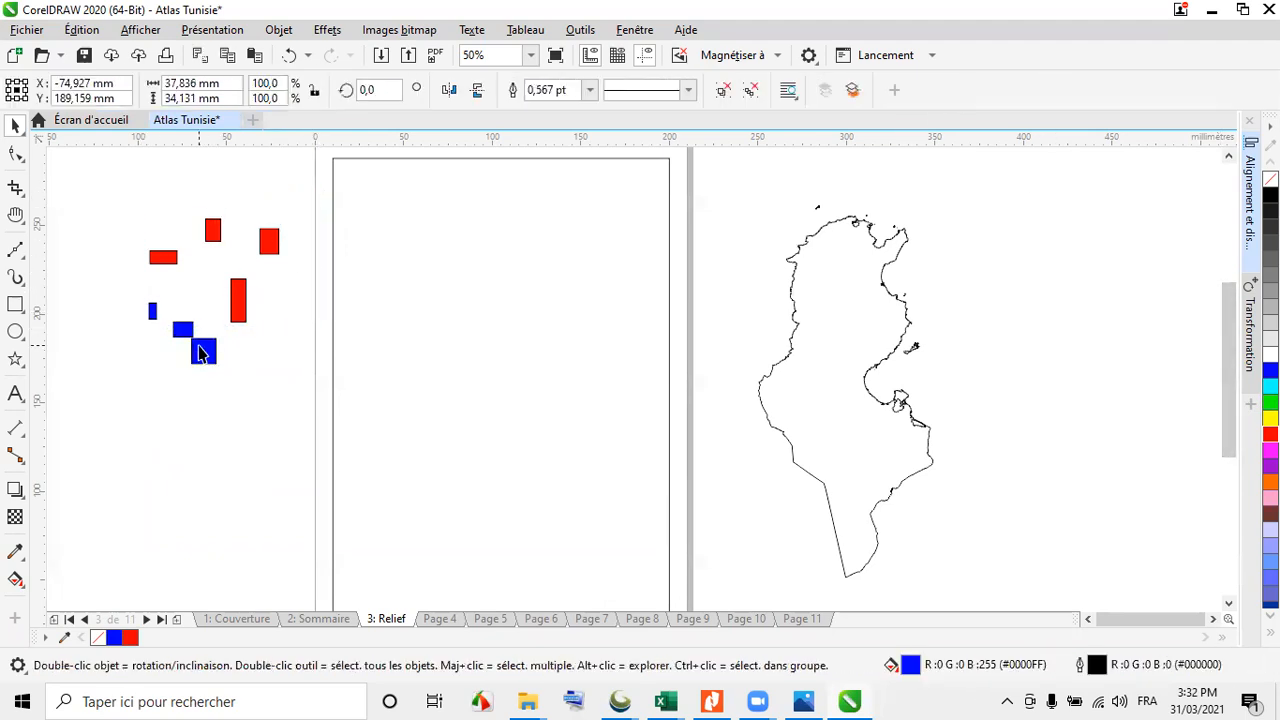
click(199, 351)
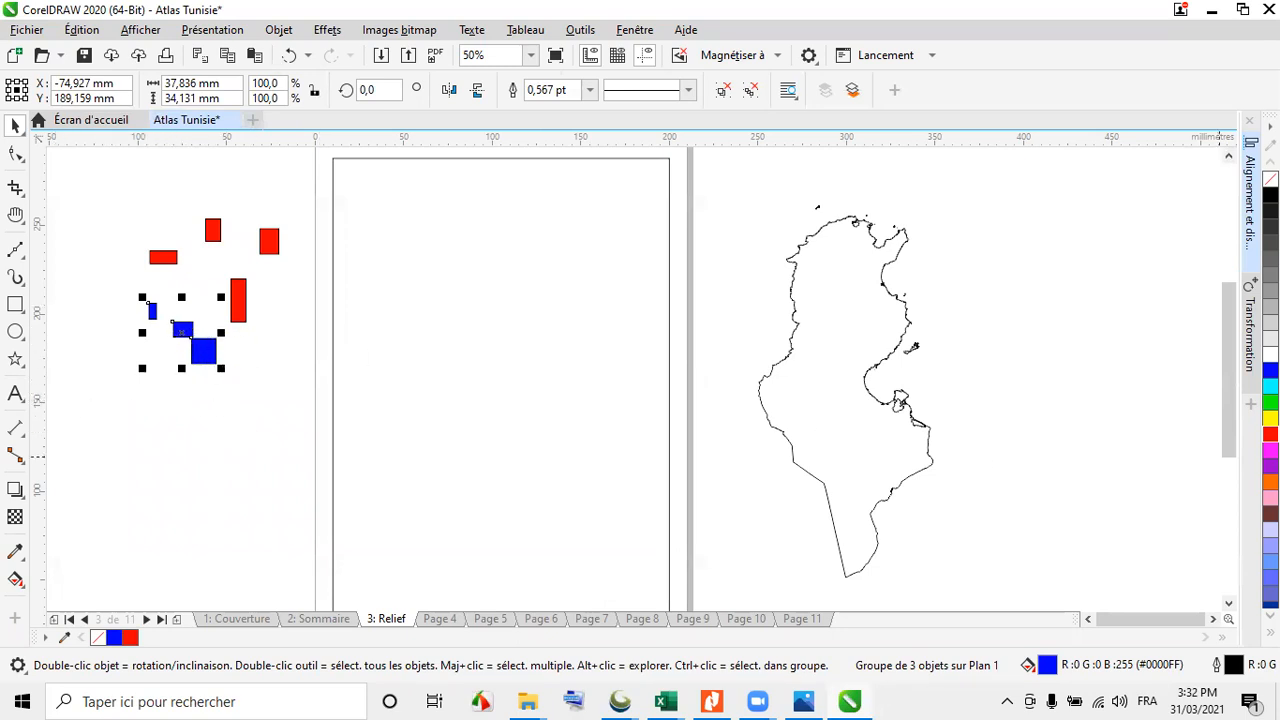
click(1270, 401)
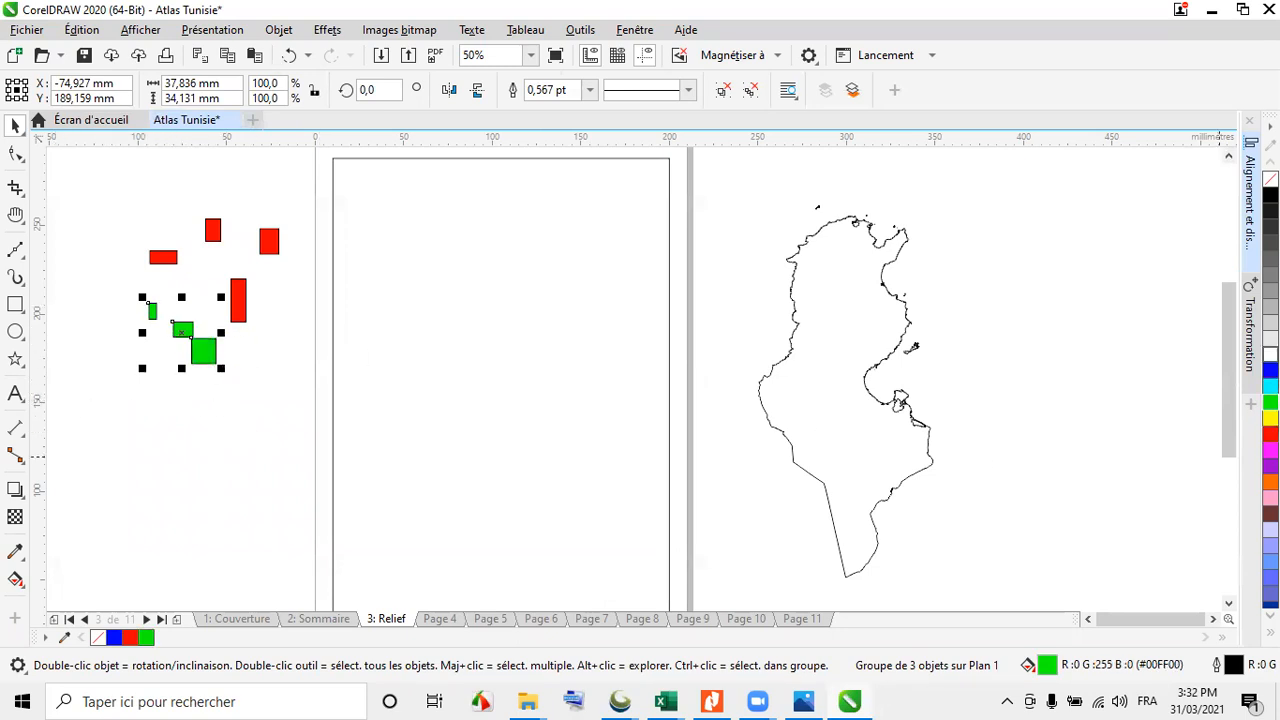
click(1270, 449)
click(1270, 433)
click(1270, 465)
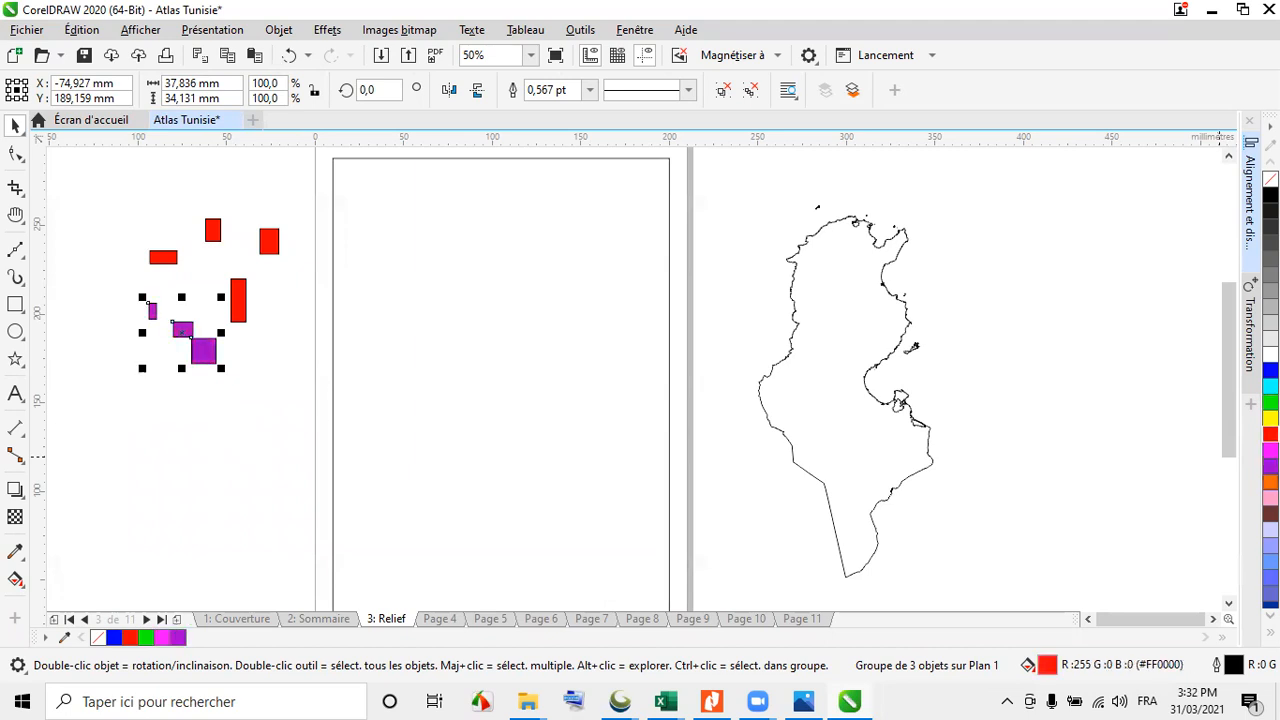
click(1270, 513)
click(99, 298)
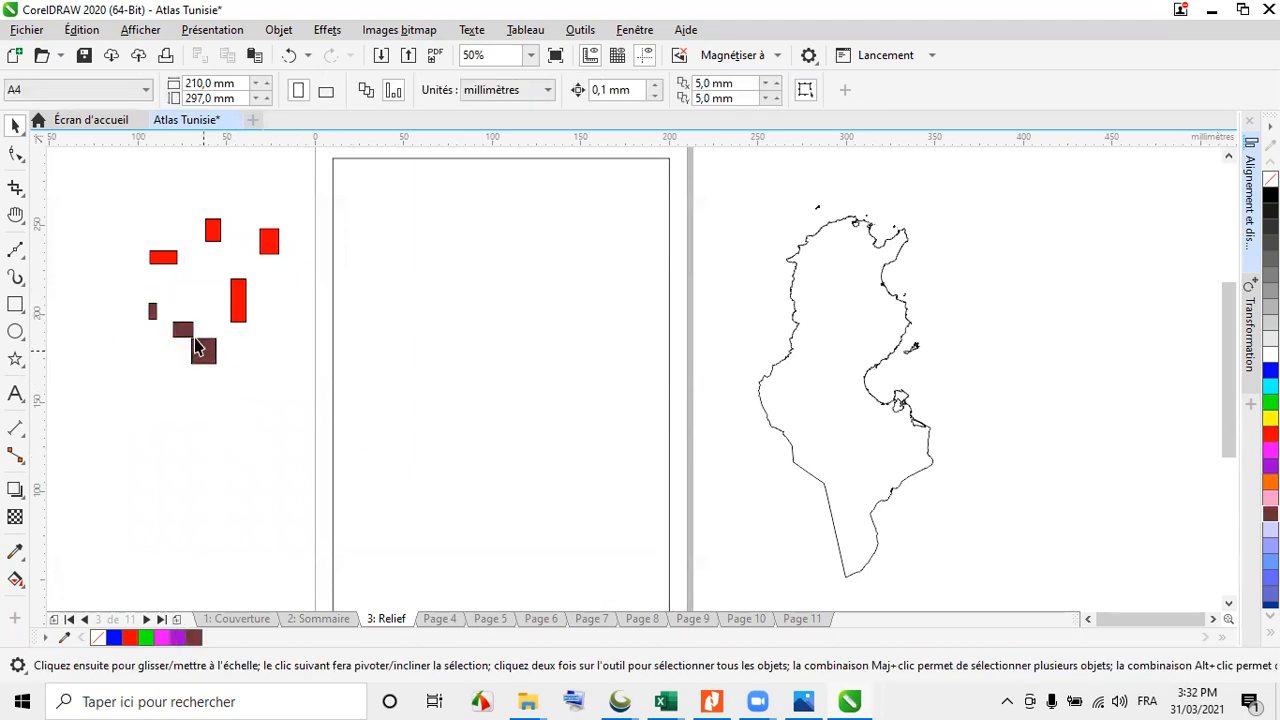
Select the four ungrouped red rectangles one by one and fill them with blue (#0000FF)
click(163, 257)
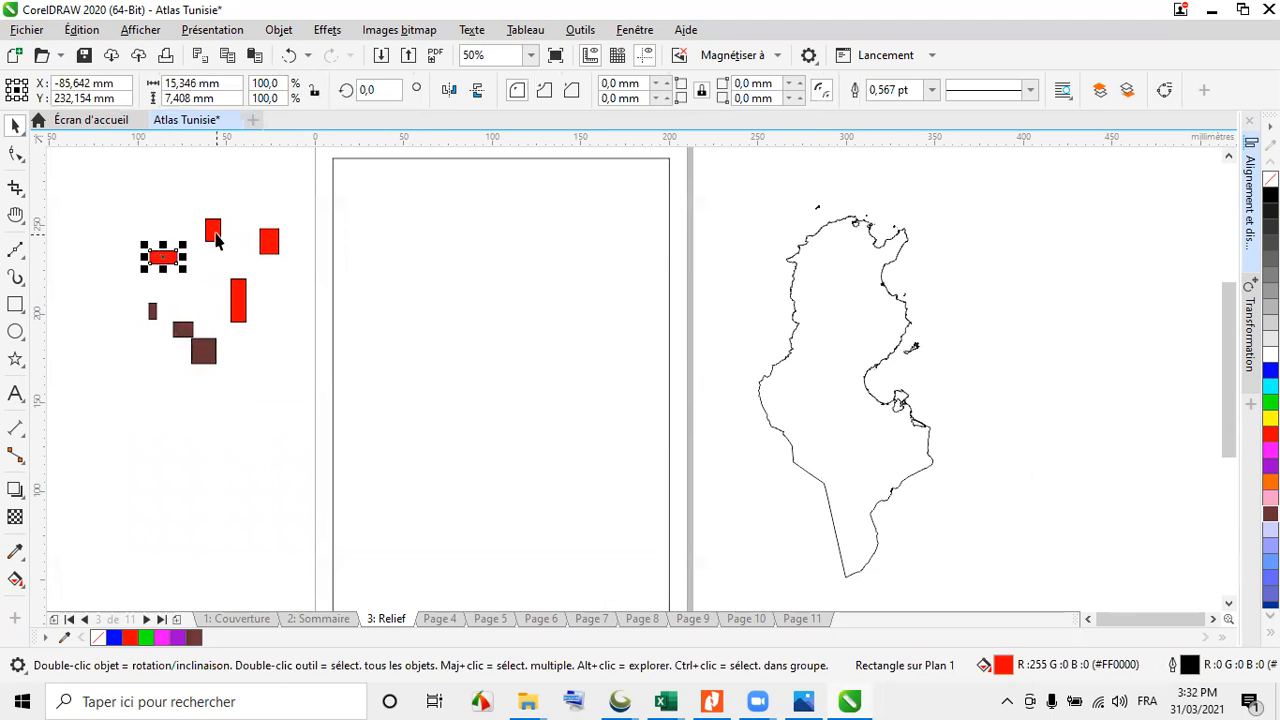
click(211, 233)
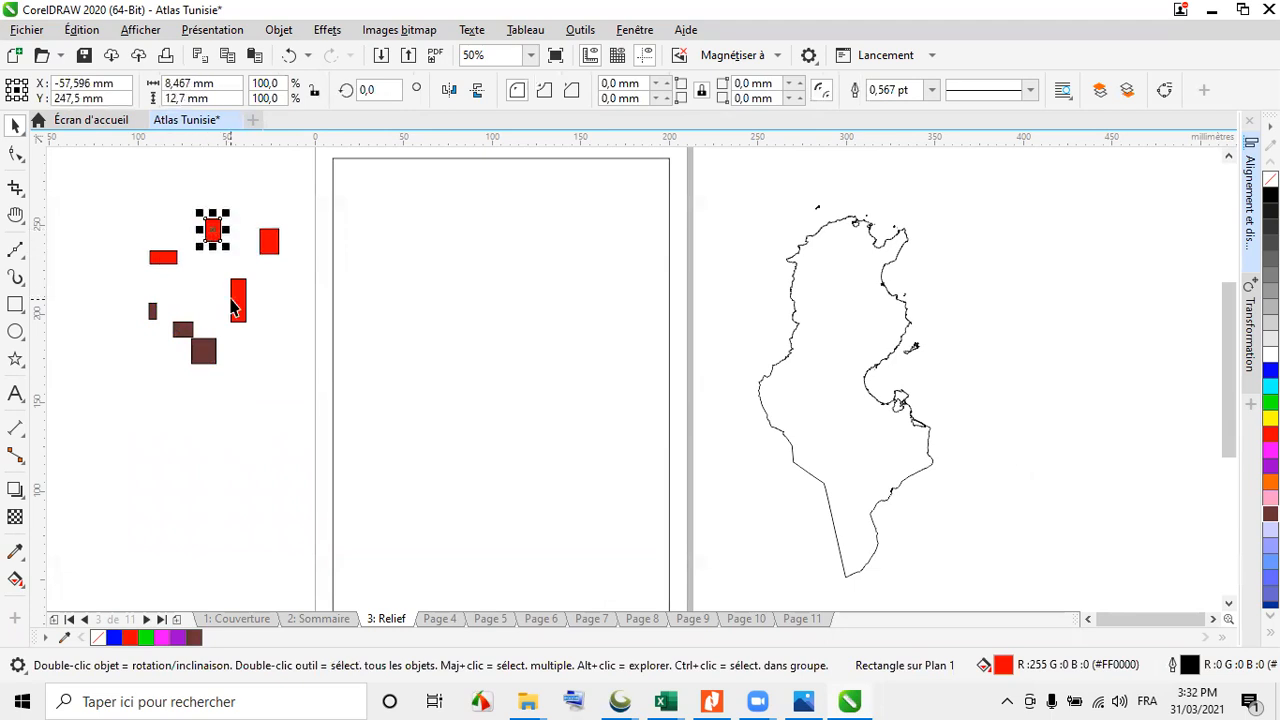
shift+click(236, 305)
shift+click(269, 243)
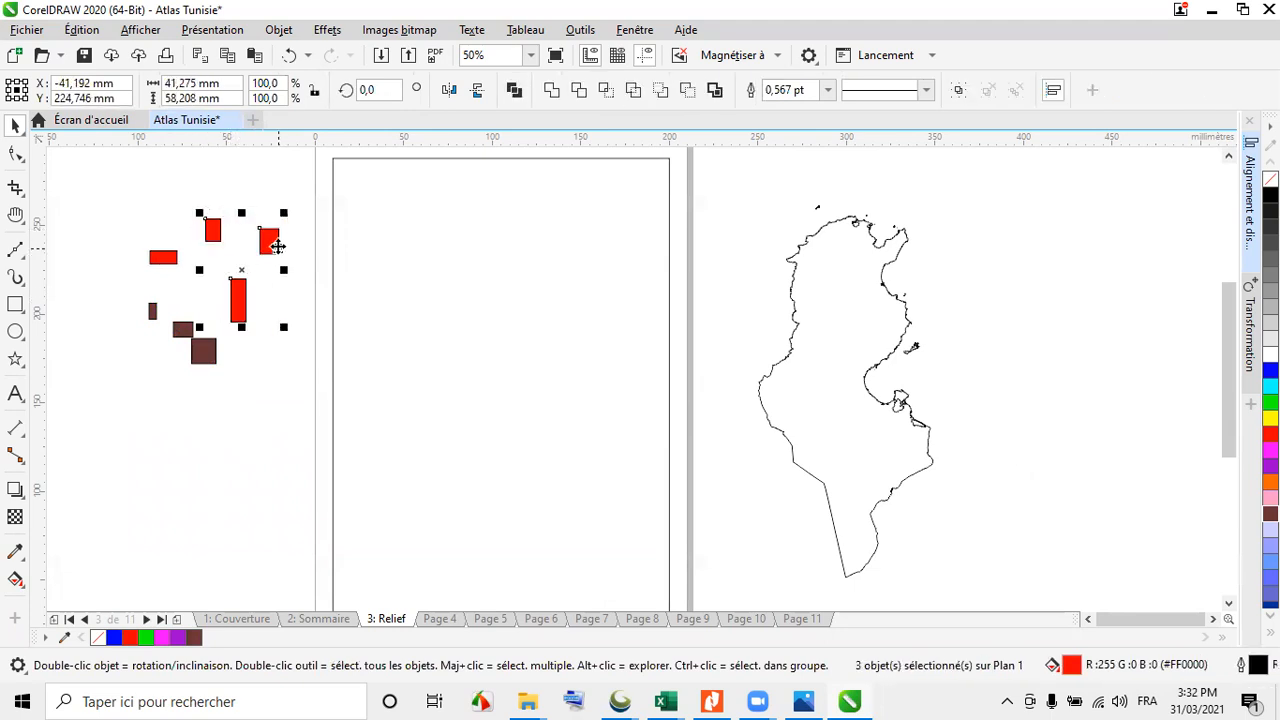
shift+click(160, 254)
click(1270, 370)
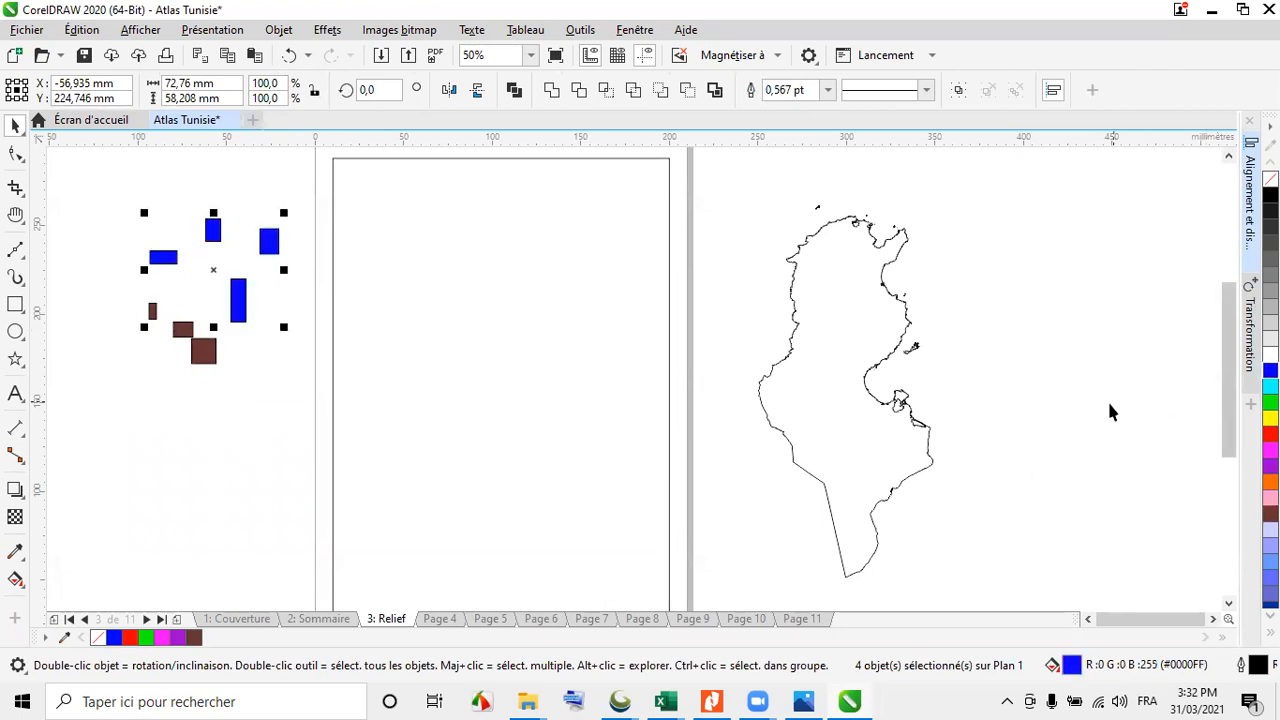
Select all the practice rectangles left of the page and delete them
click(181, 408)
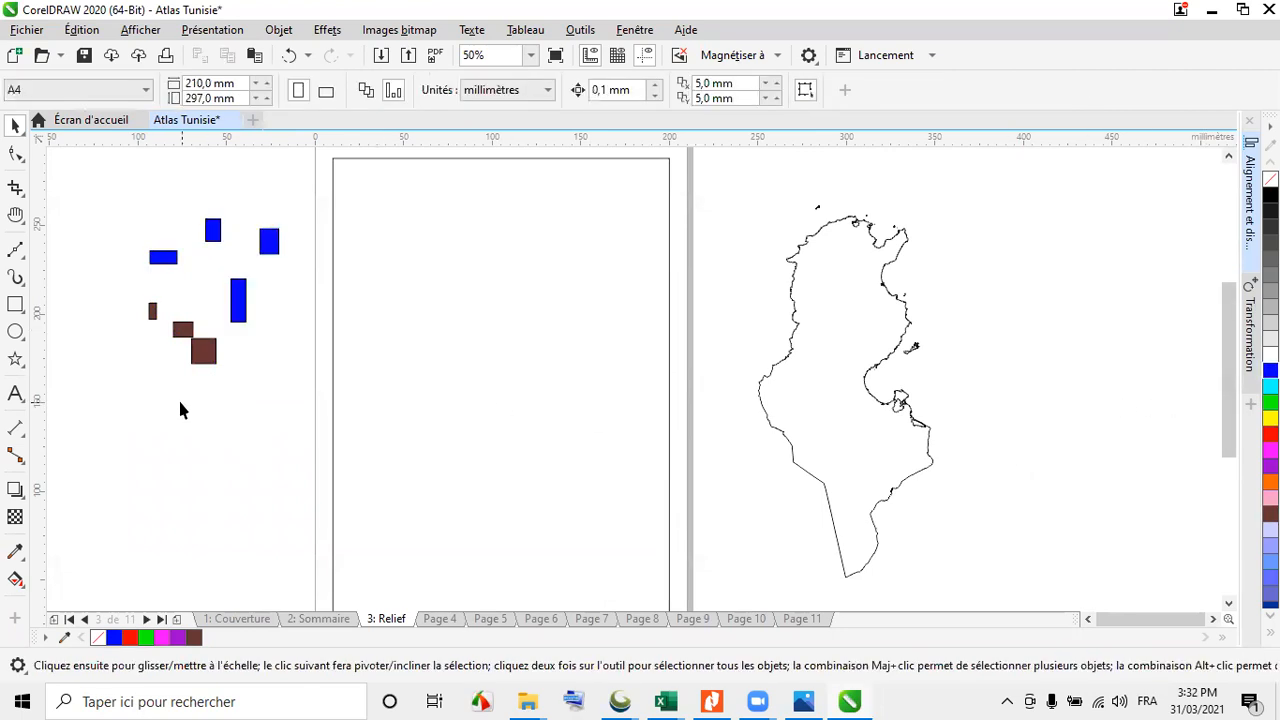
drag(275, 384, 301, 436)
key(Delete)
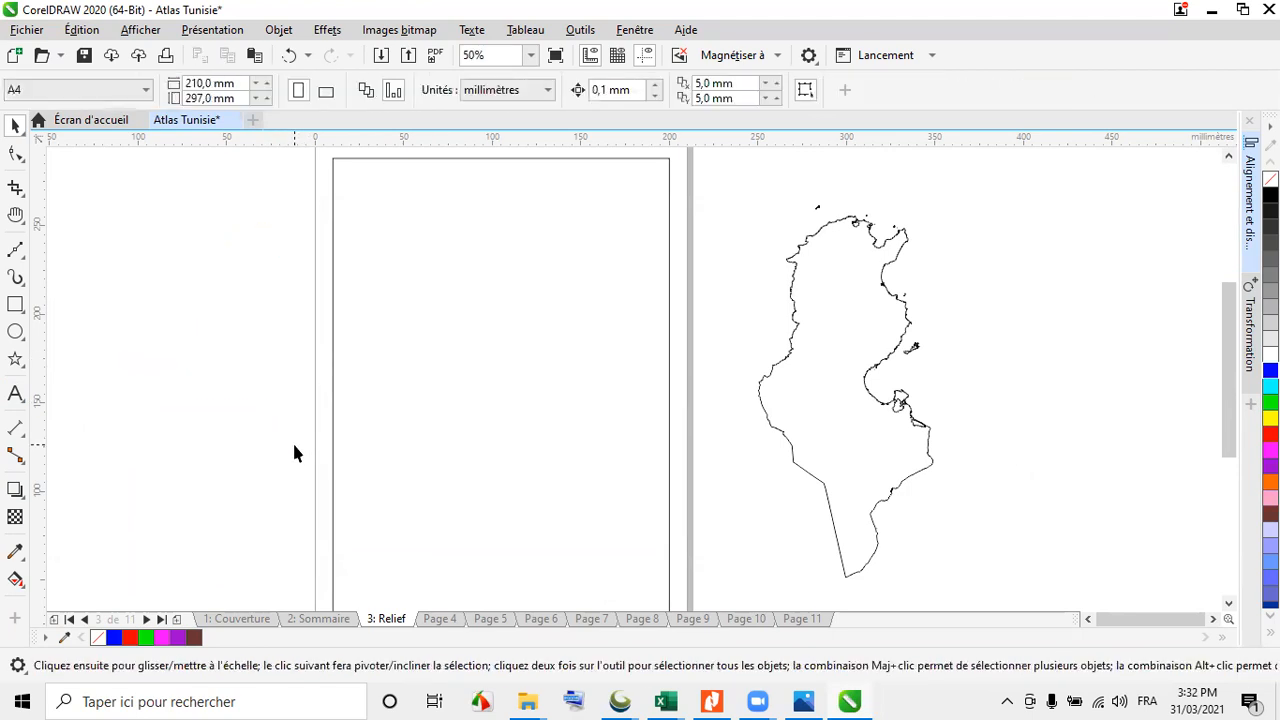
Ungroup the imported Tunisia map by one level
click(822, 316)
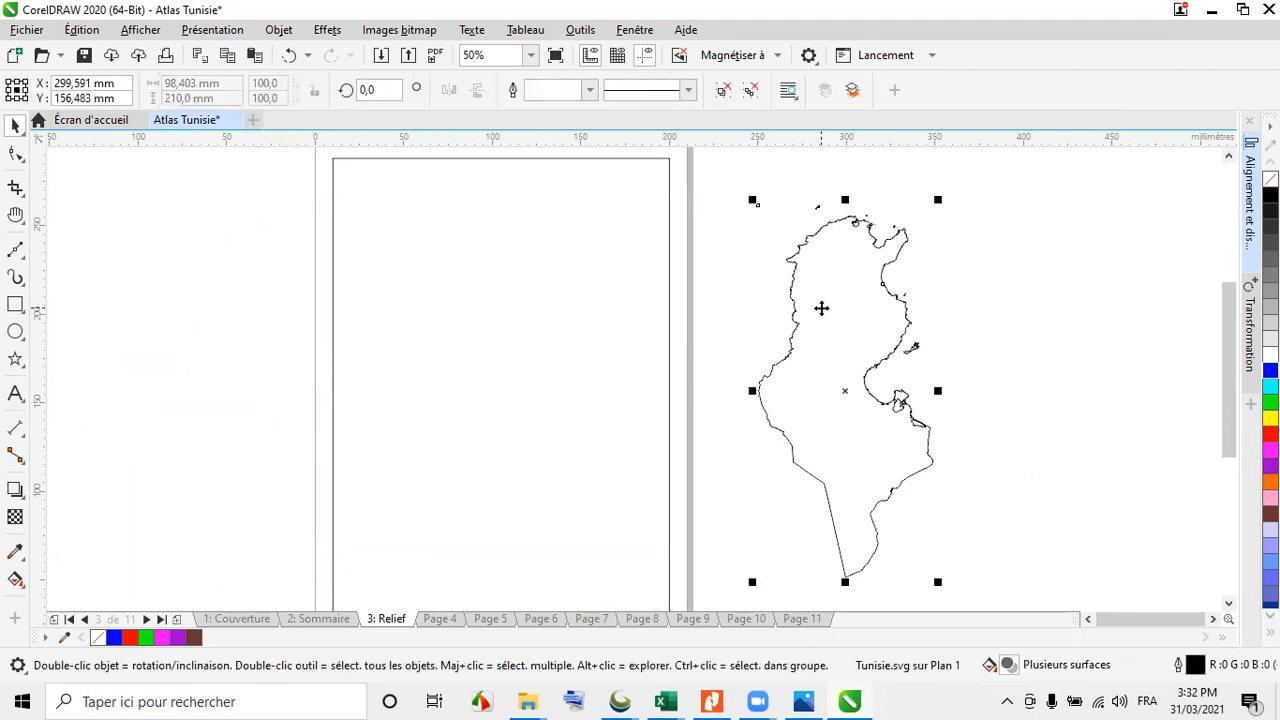
click(725, 95)
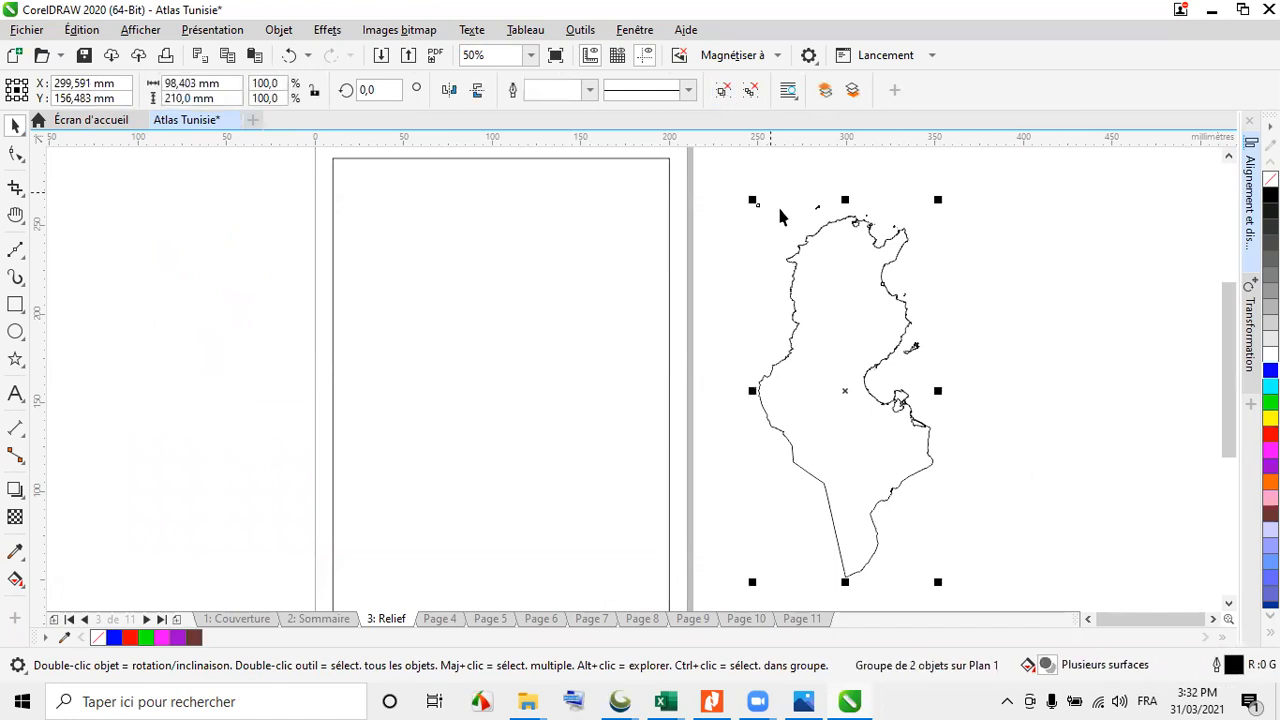
Try filling the whole Tunisia map with cyan (#00FFFF), and undo the fill
click(1015, 350)
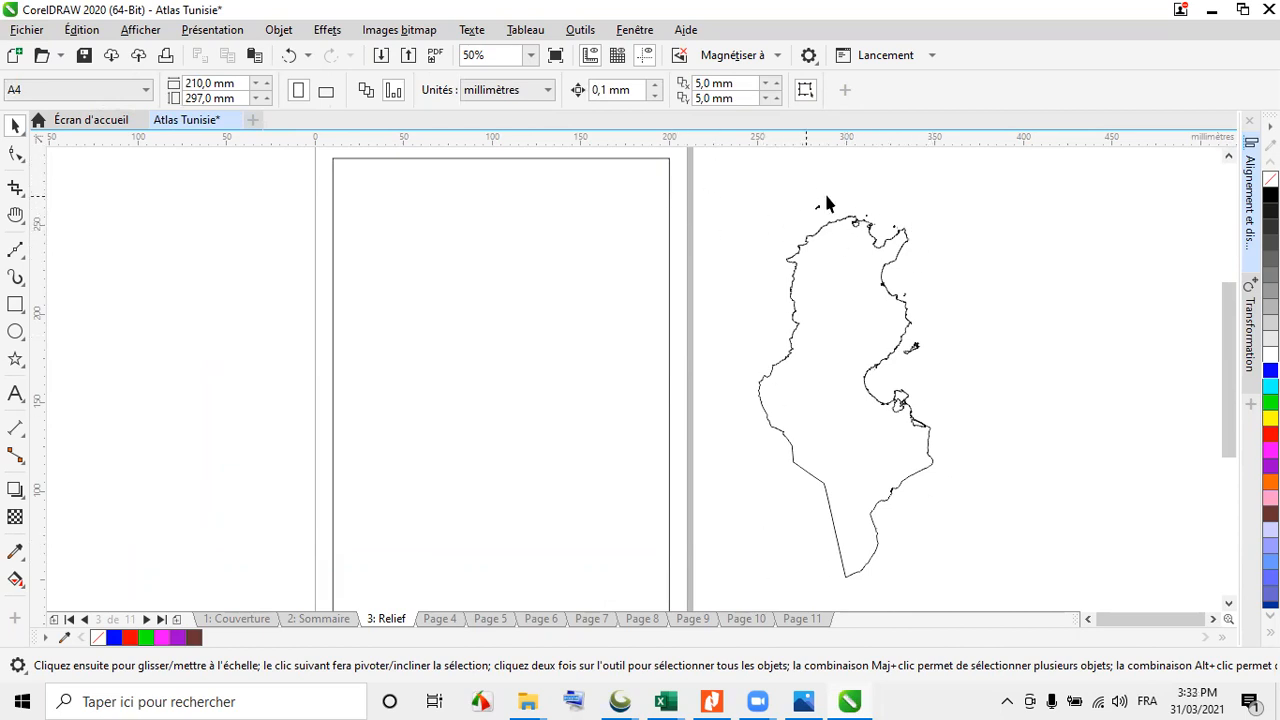
scroll(776, 194, down, 2)
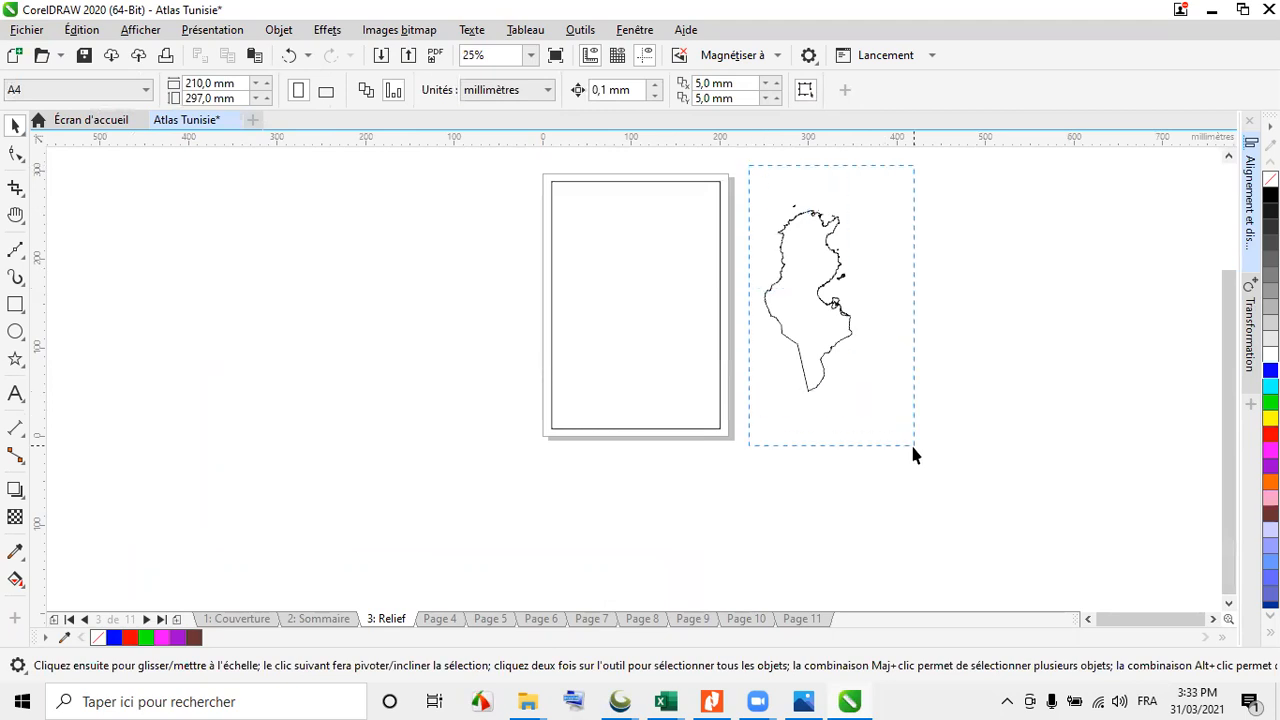
drag(912, 447, 912, 447)
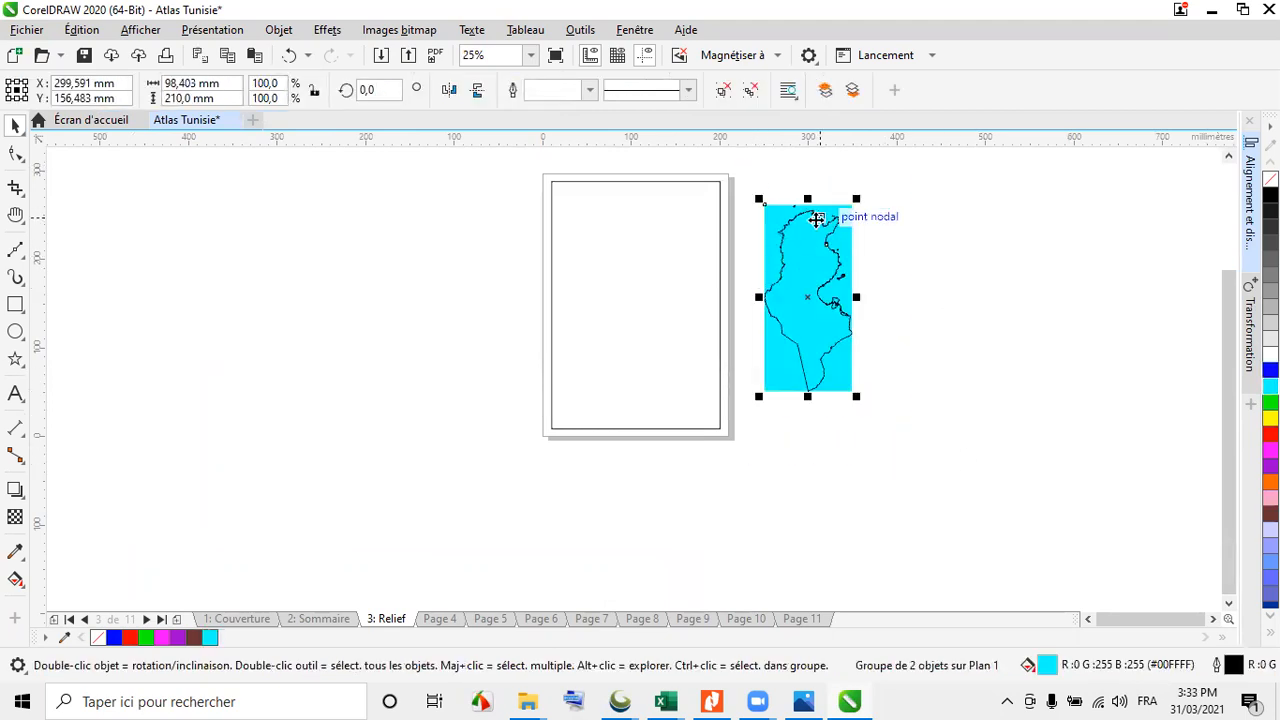
scroll(820, 214, up, 2)
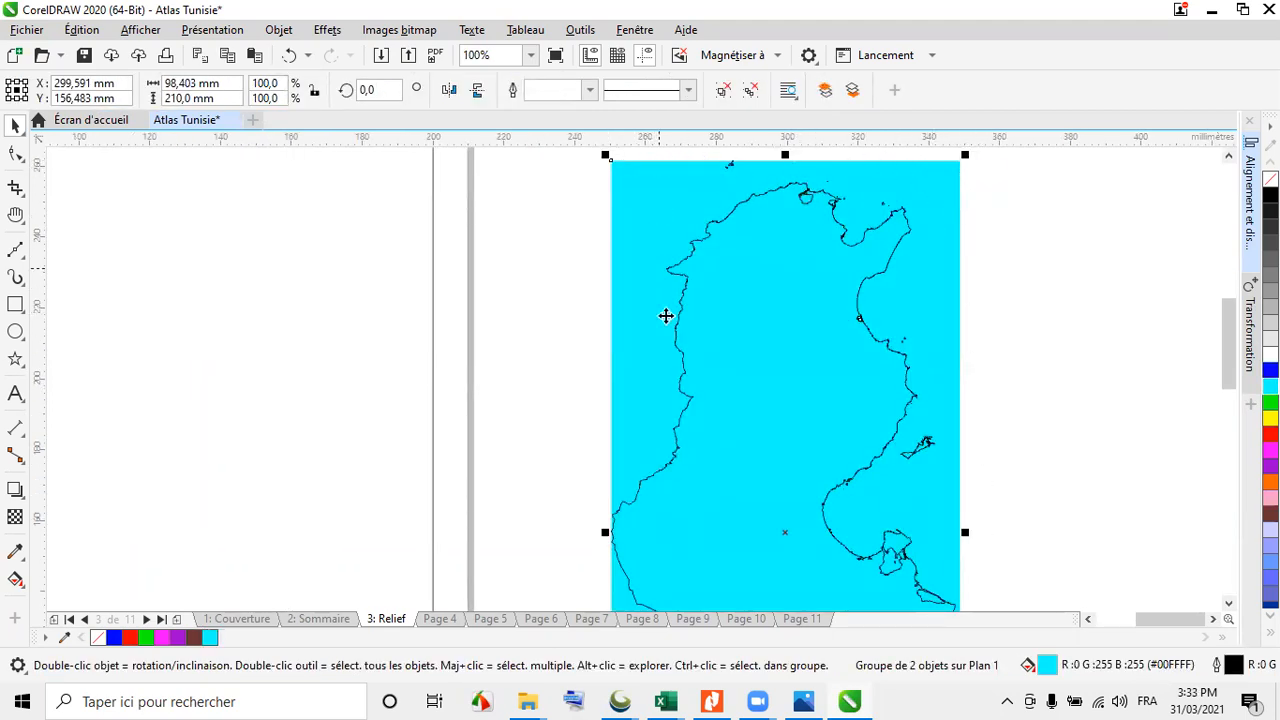
scroll(572, 313, down, 1)
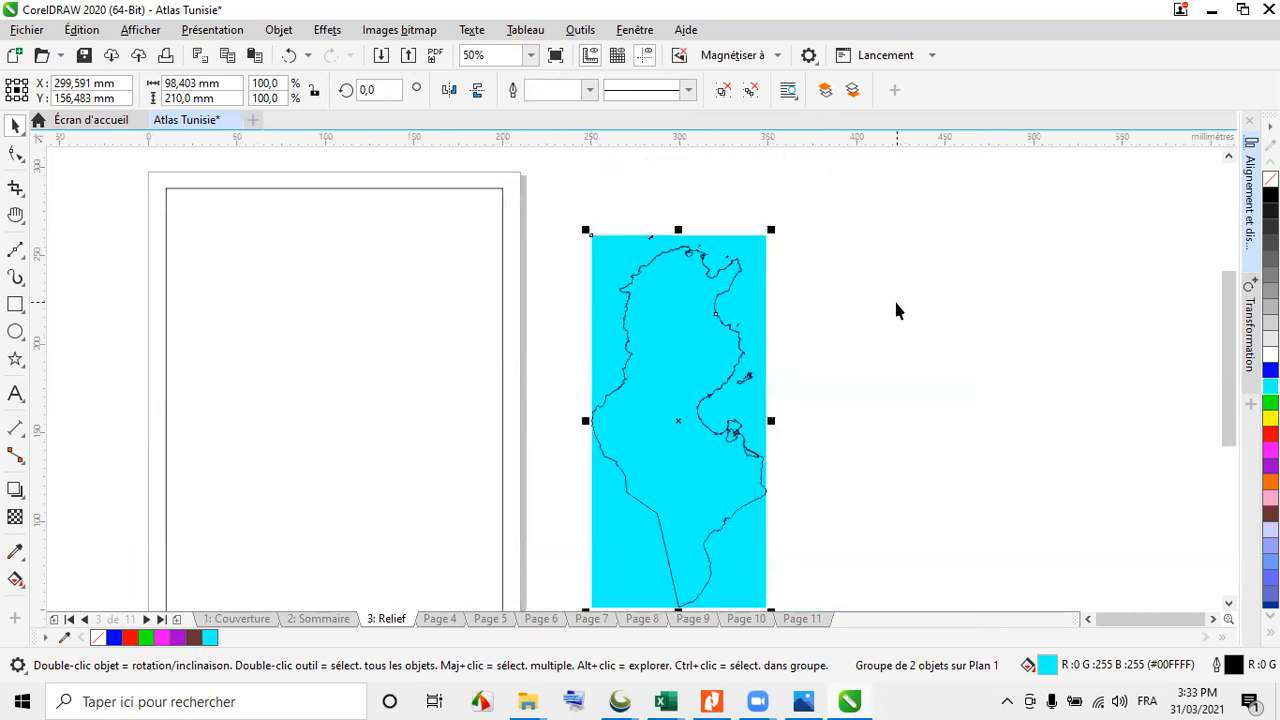
click(897, 309)
click(286, 56)
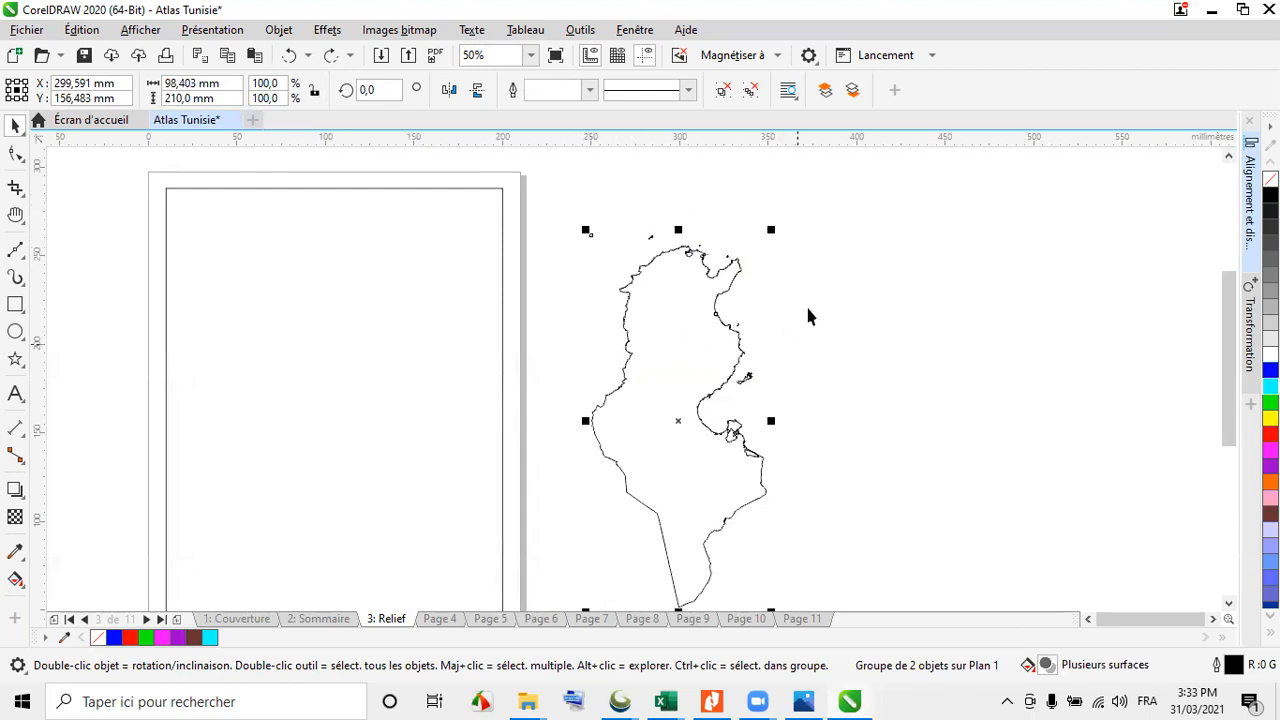
Switch the document display to wireframe (Fil de fer) view
click(627, 256)
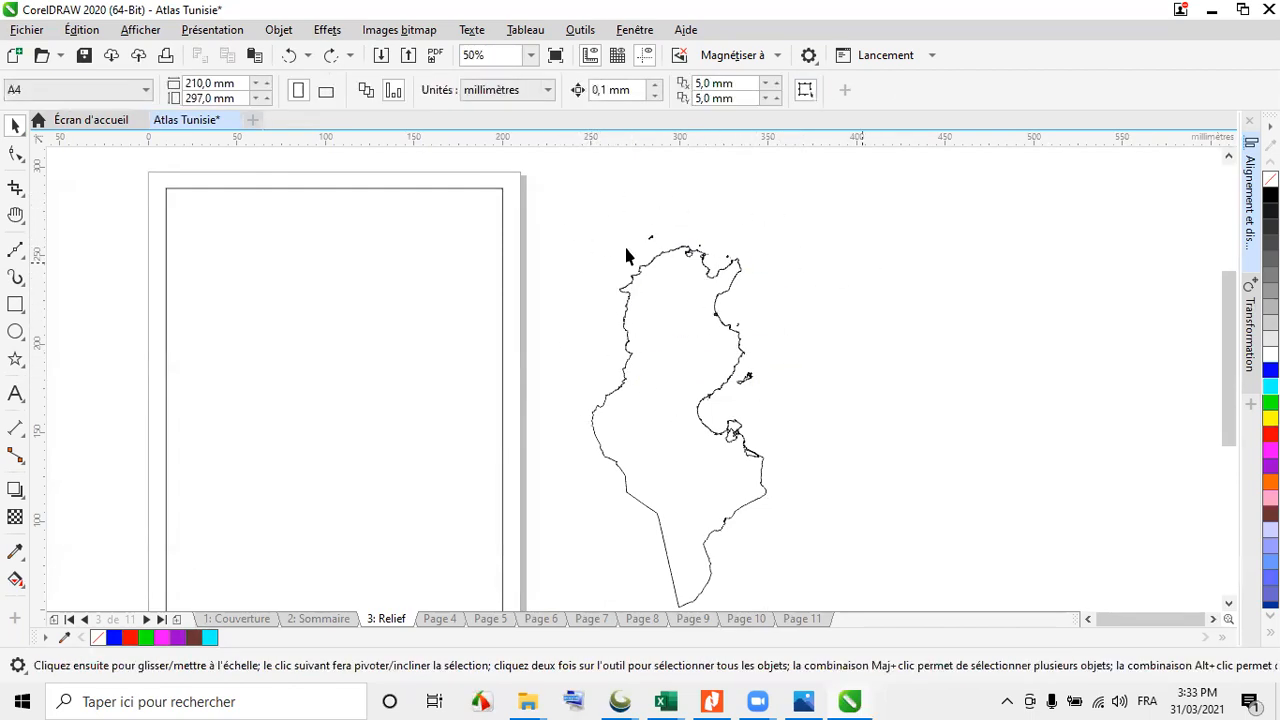
click(138, 30)
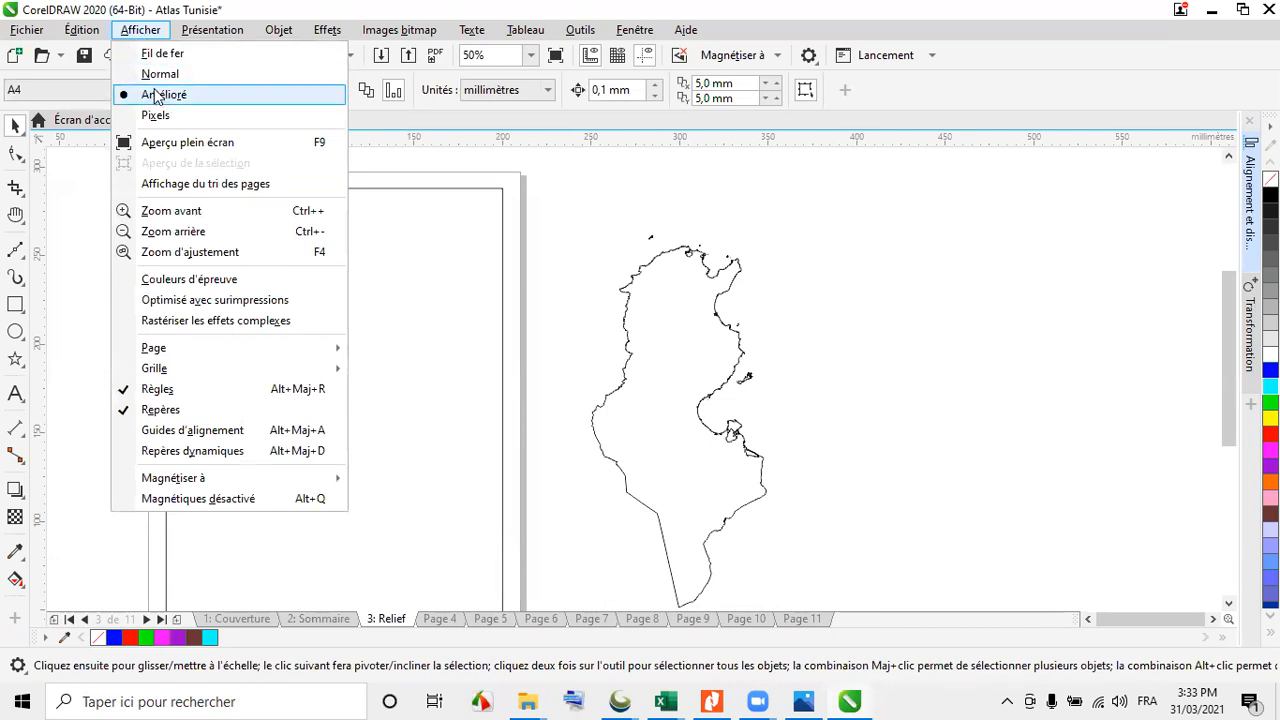
click(160, 53)
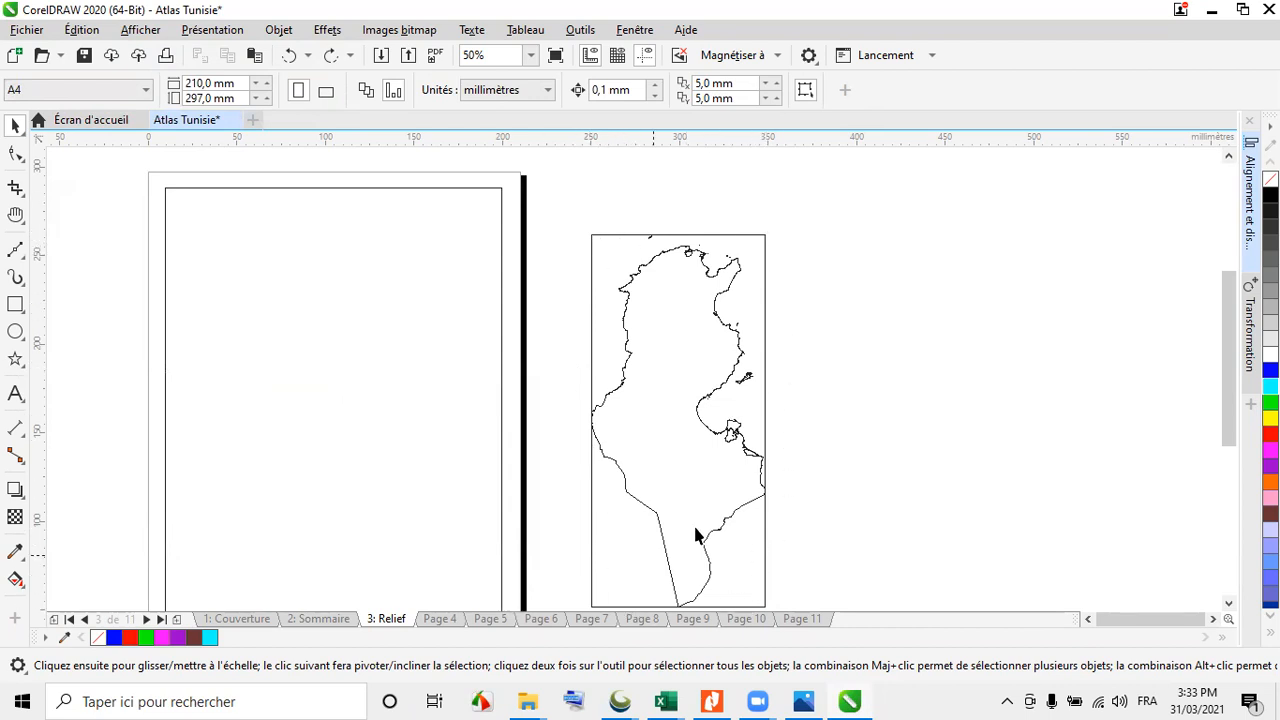
Ungroup all objects of the Tunisia map, then pull the background rectangle away from it and delete it
click(748, 239)
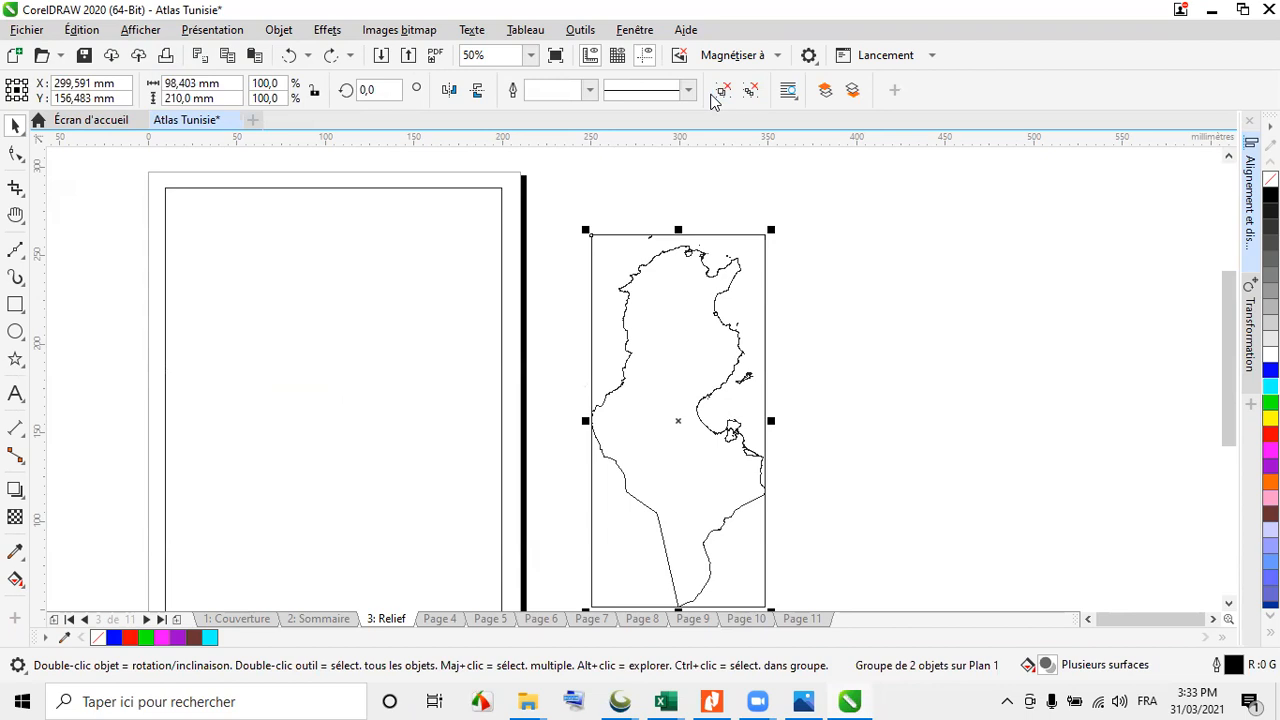
scroll(655, 187, down, 1)
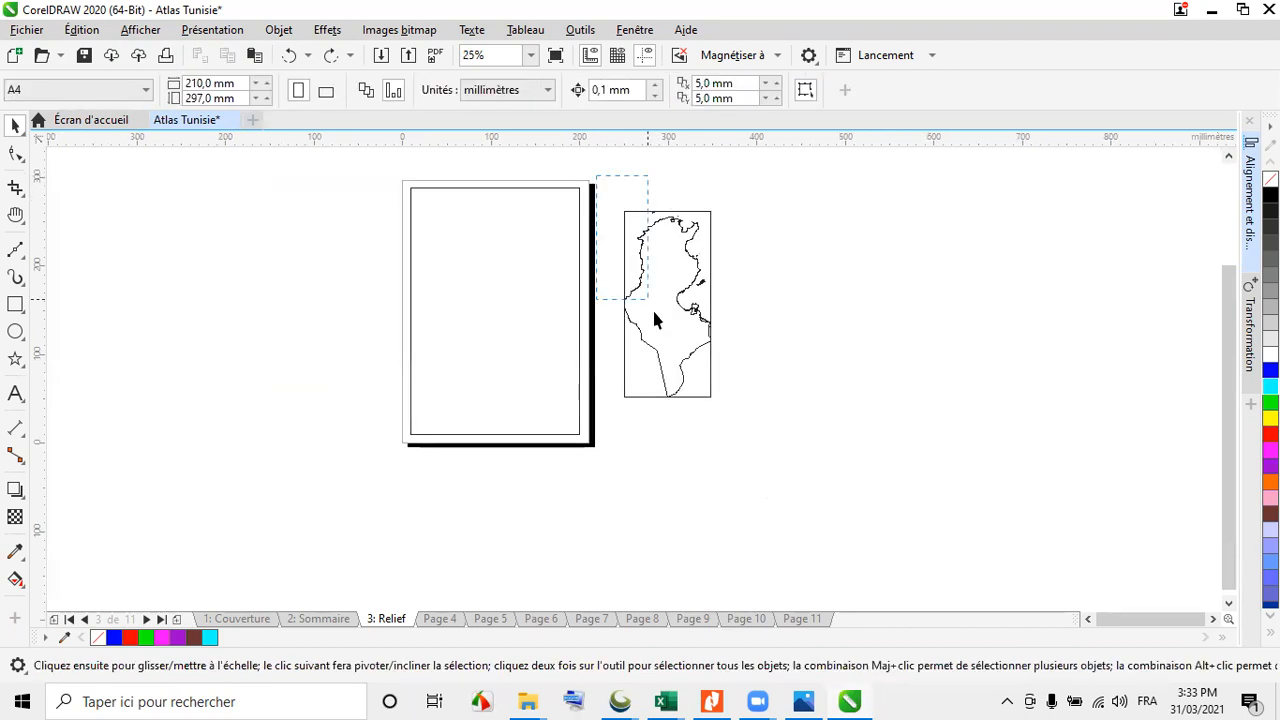
click(752, 92)
click(777, 245)
scroll(754, 246, up, 1)
drag(660, 195, 1014, 198)
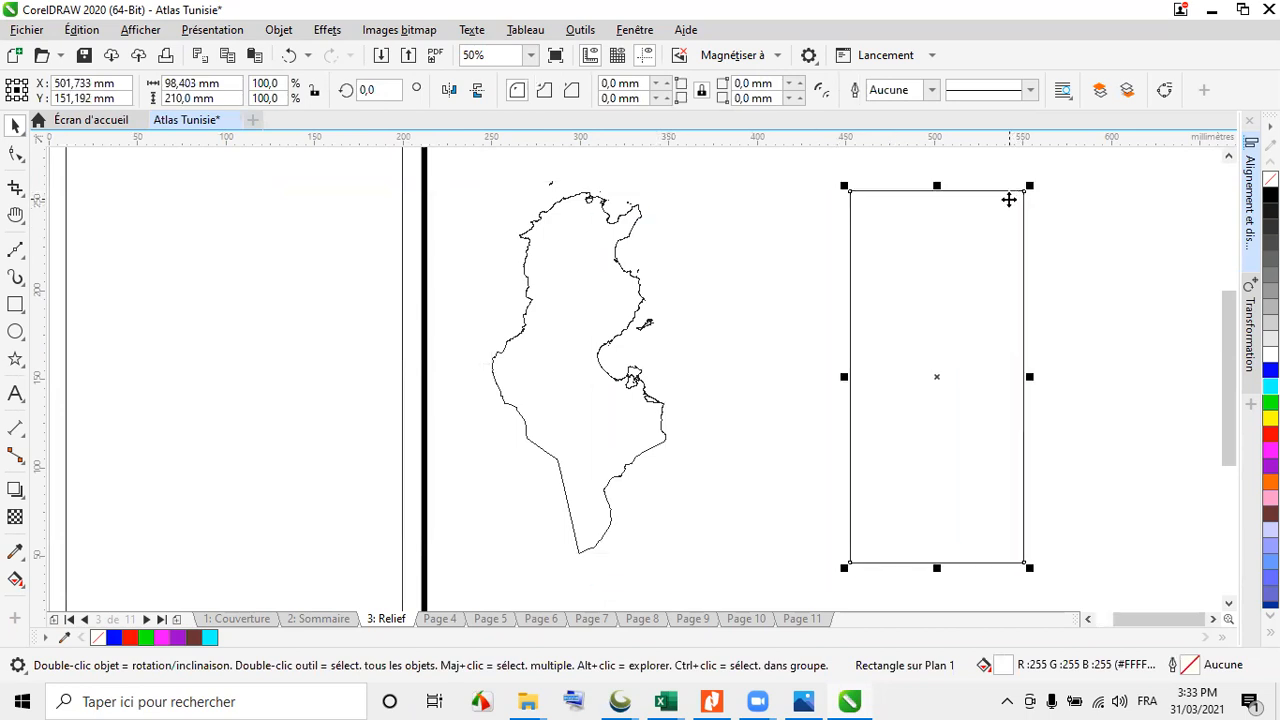
key(Delete)
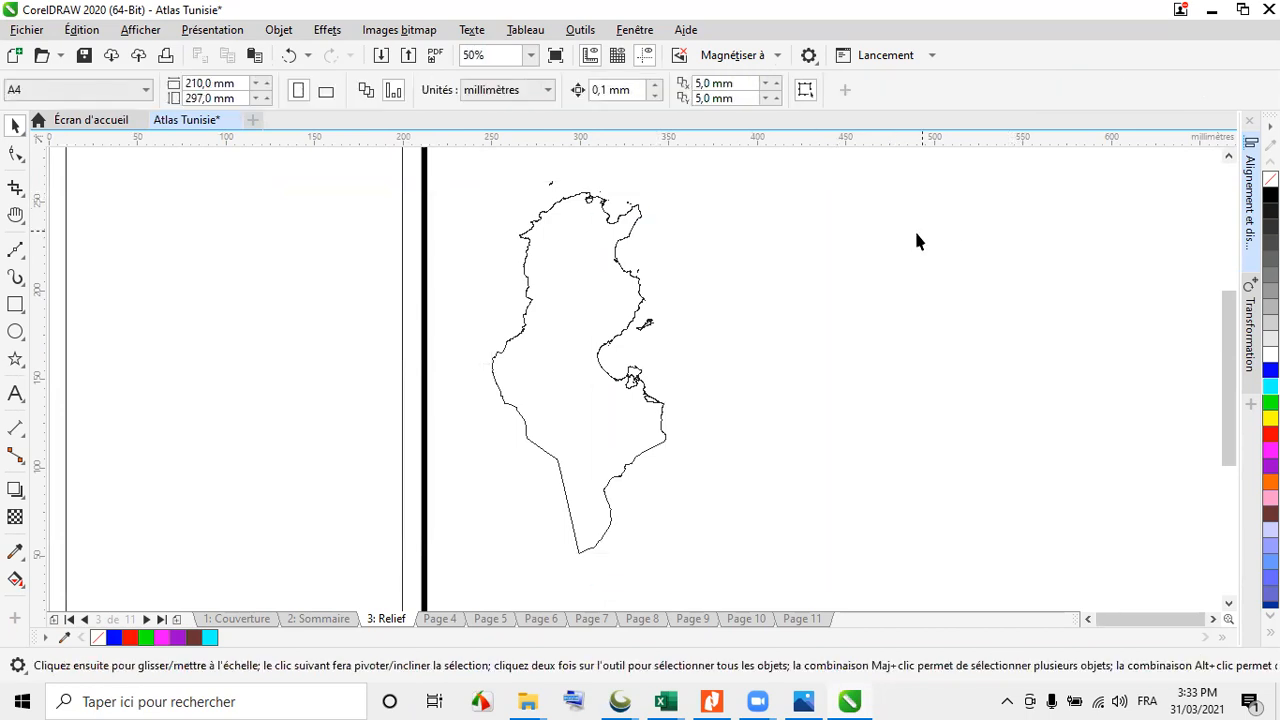
Select all the remaining outlines of the Tunisia map and group them
drag(453, 165, 722, 590)
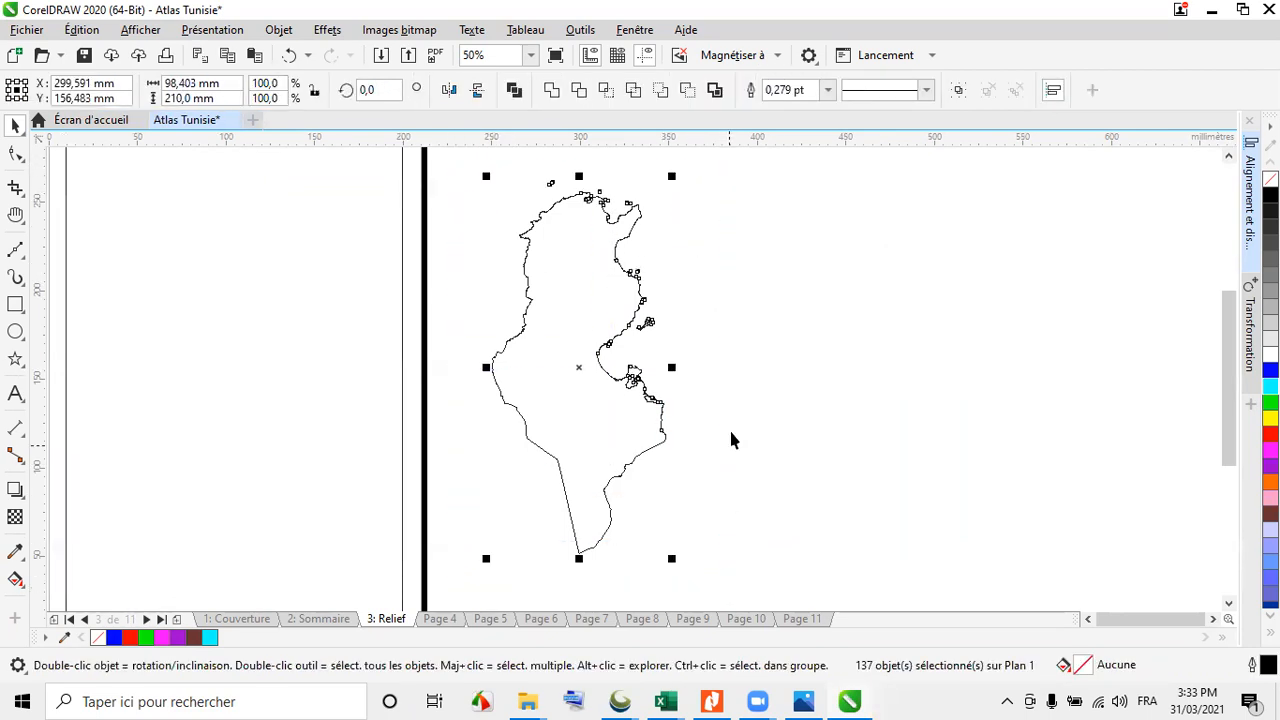
click(958, 92)
click(785, 342)
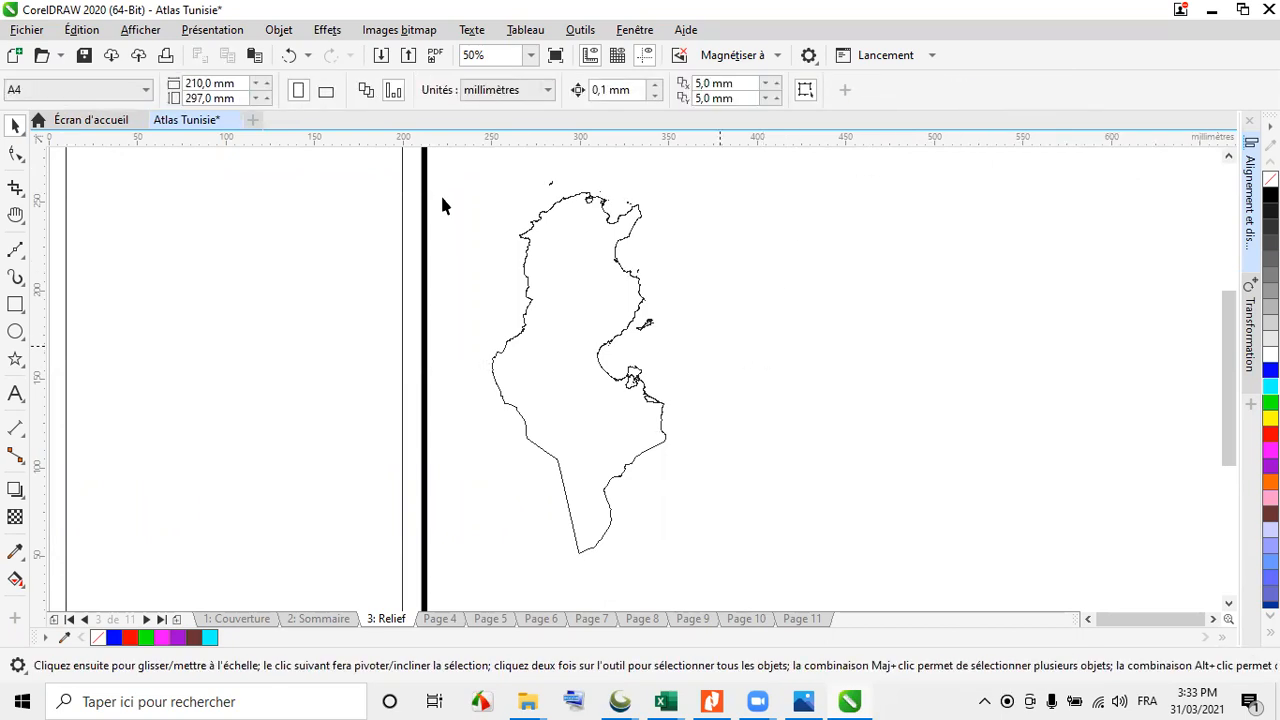
Return the display to enhanced (Amélioré) view and select the map to check that it is one group
click(140, 29)
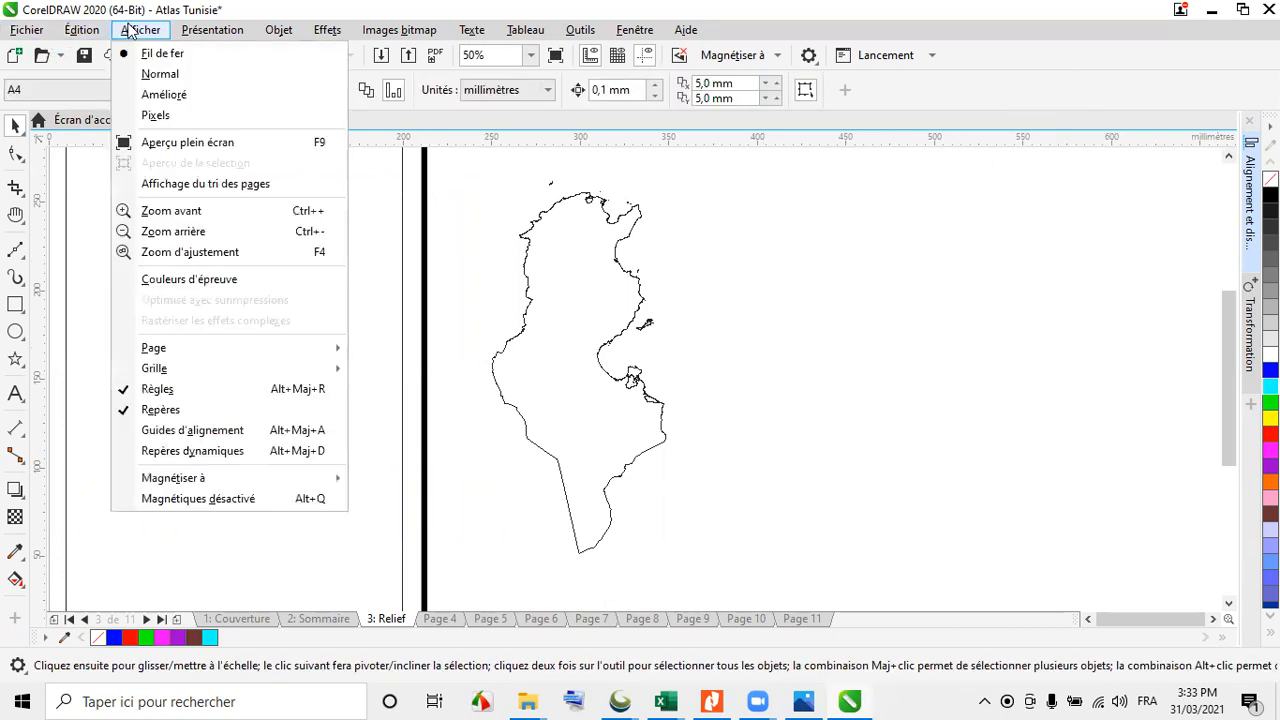
click(152, 103)
scroll(899, 322, down, 2)
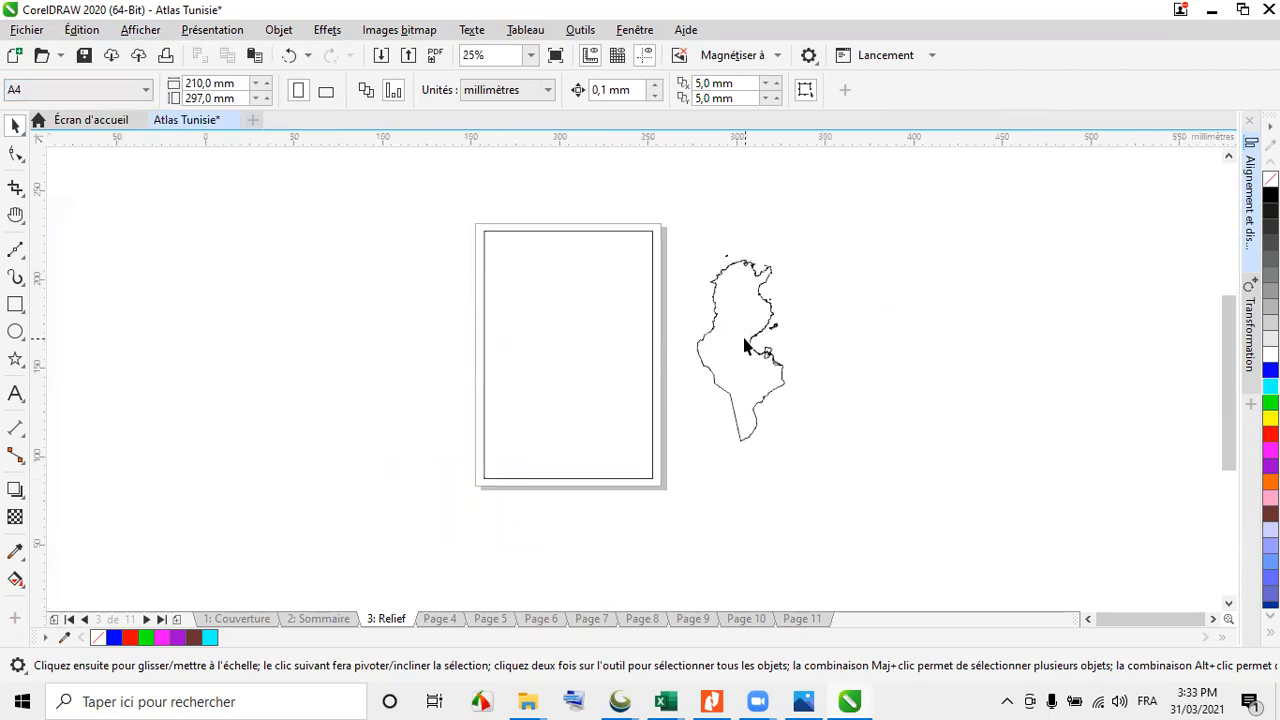
scroll(750, 345, up, 2)
click(785, 318)
scroll(931, 316, down, 2)
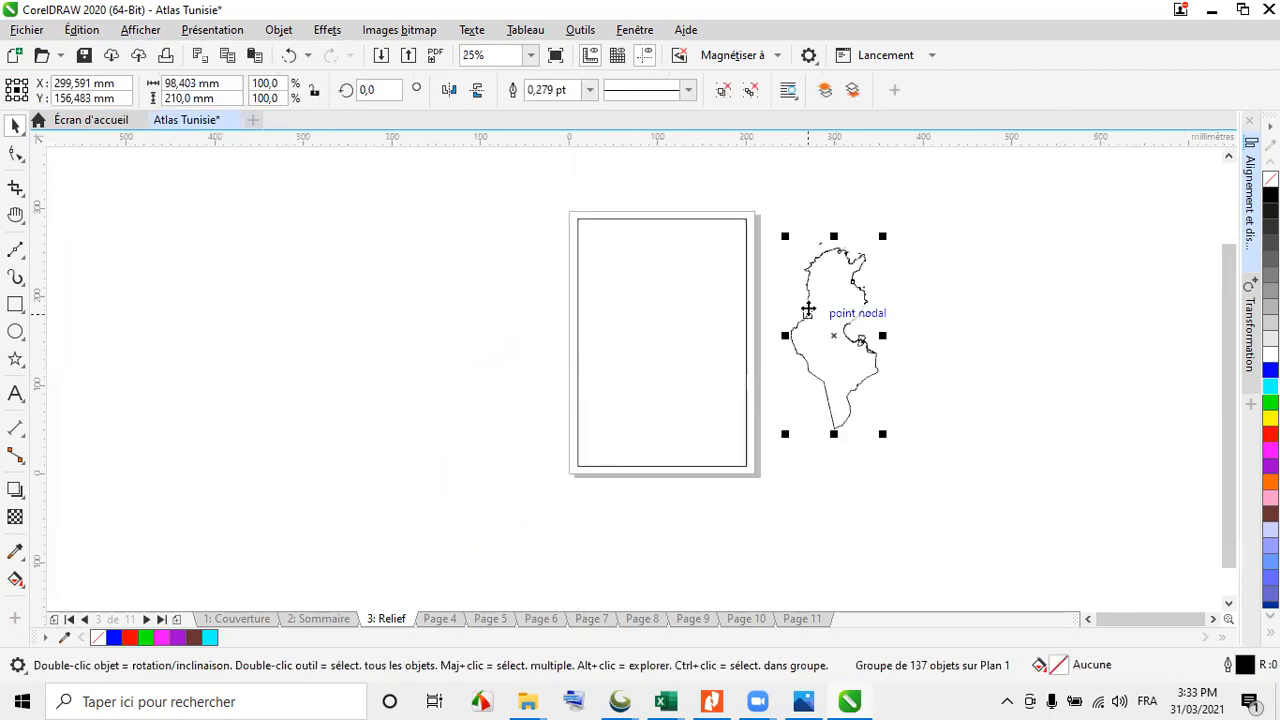
click(918, 339)
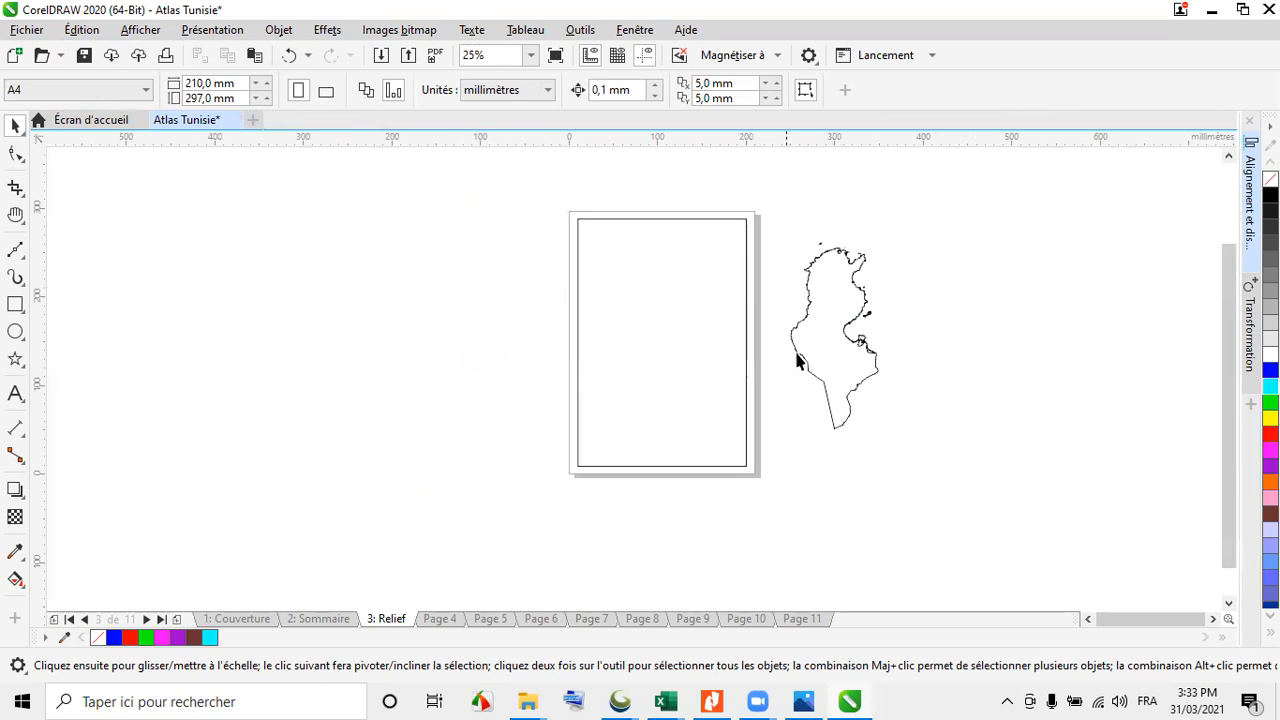
Select the map group and center it on the page (Centrer sur la page)
click(831, 322)
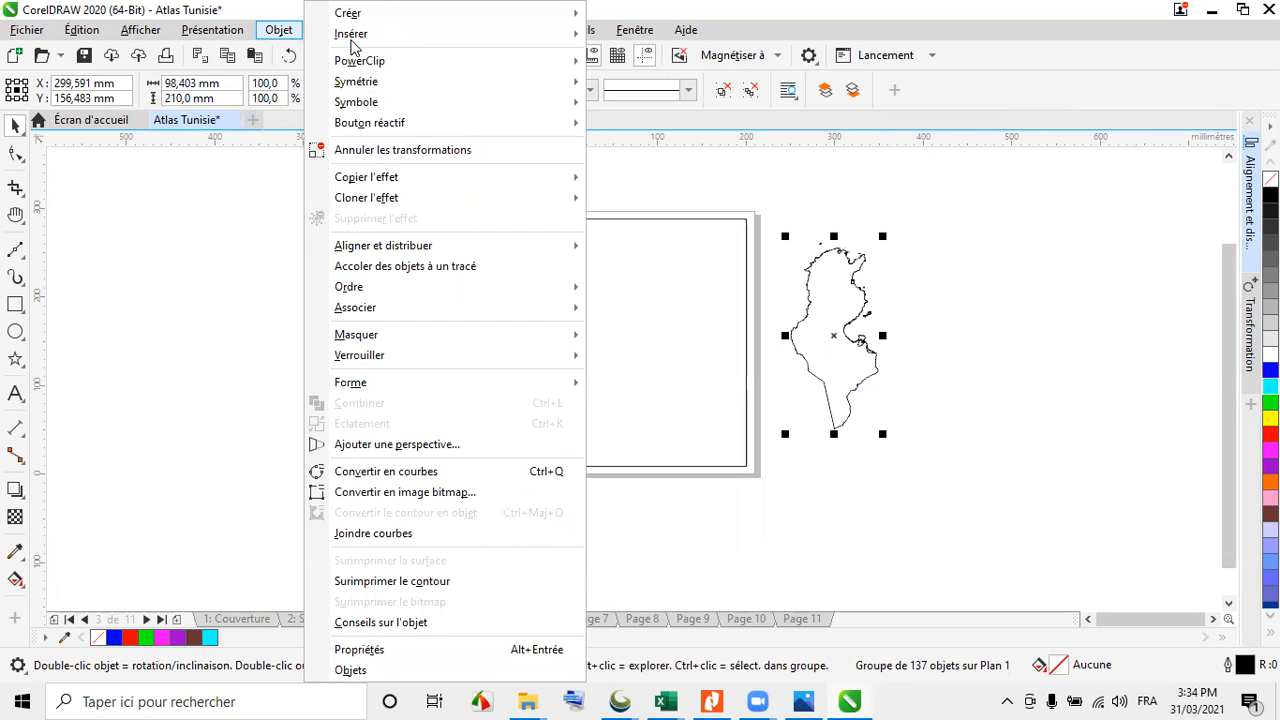
mouse_move(450, 246)
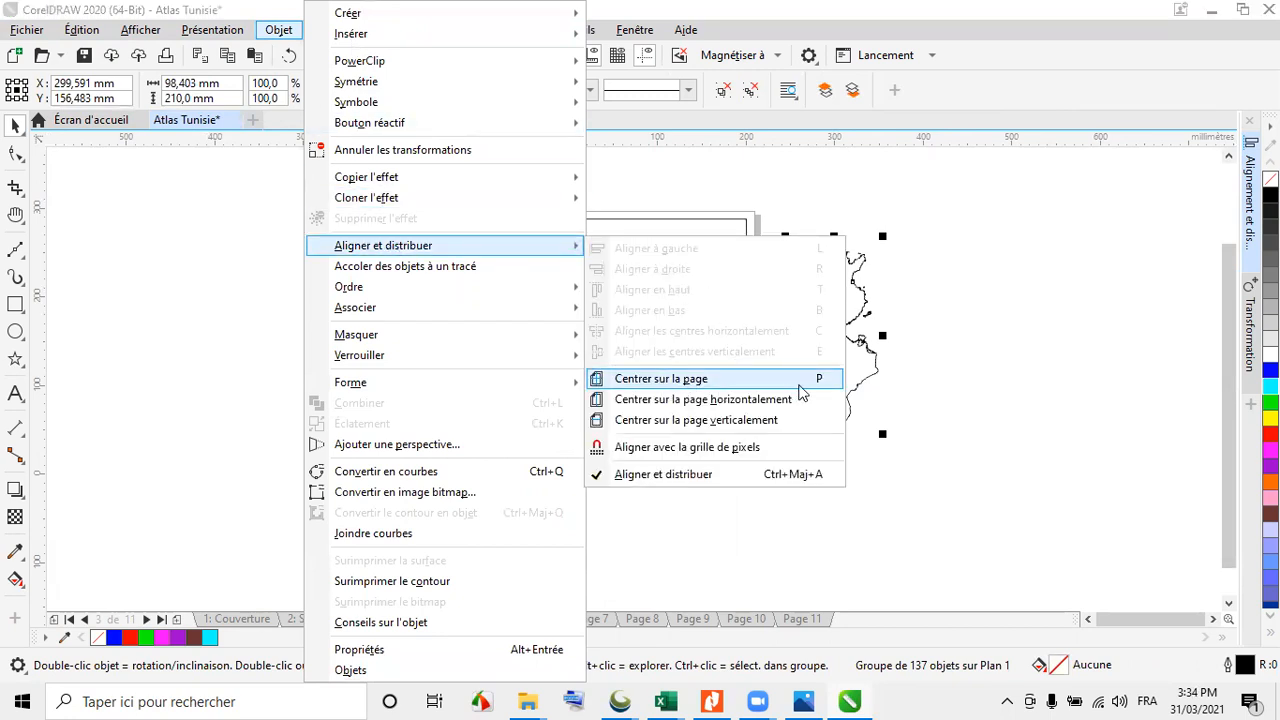
click(943, 380)
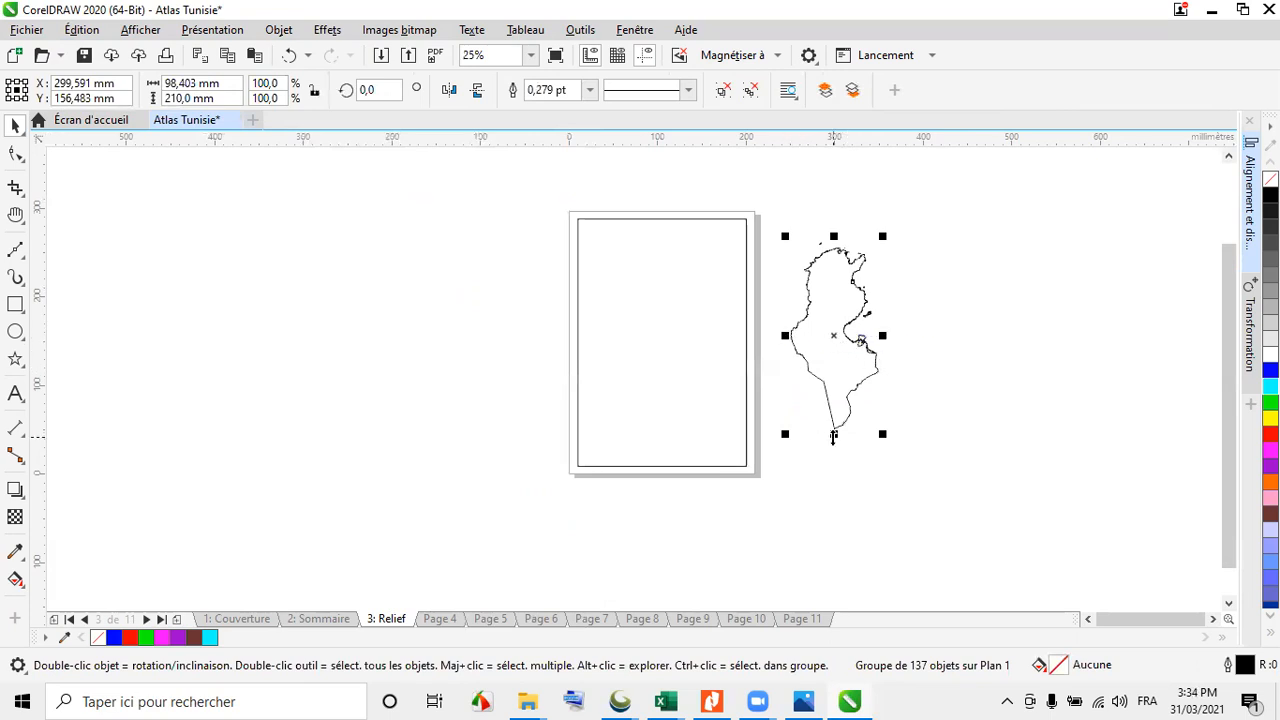
key(p)
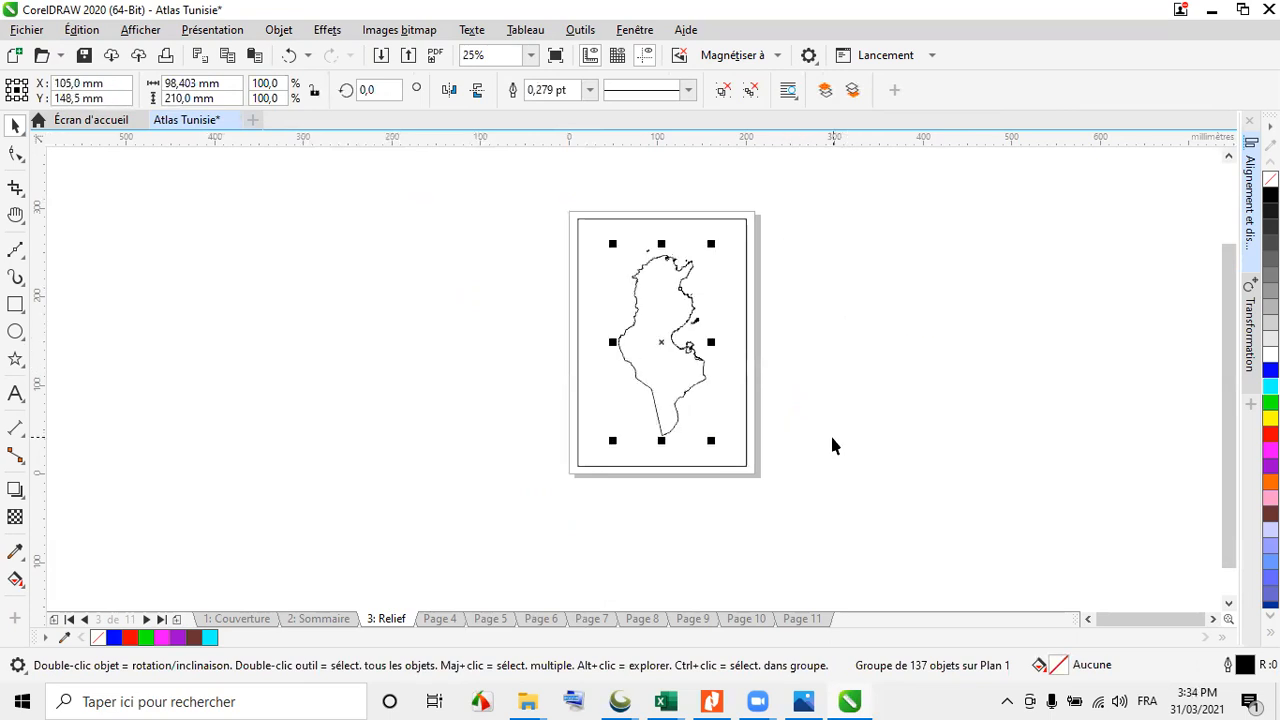
Try stretching the map non-proportionally to about 155 mm wide and about 272 mm high
scroll(715, 232, up, 1)
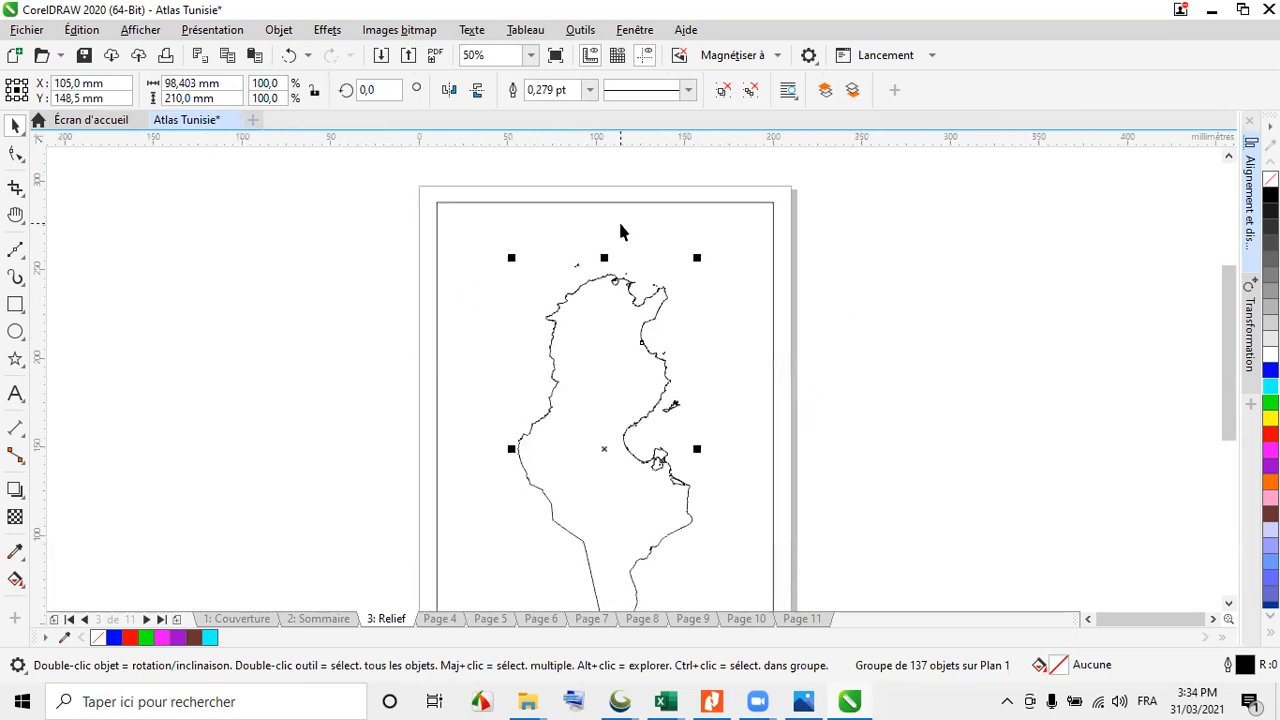
scroll(640, 242, down, 1)
scroll(654, 249, up, 1)
scroll(670, 240, up, 1)
scroll(684, 230, down, 2)
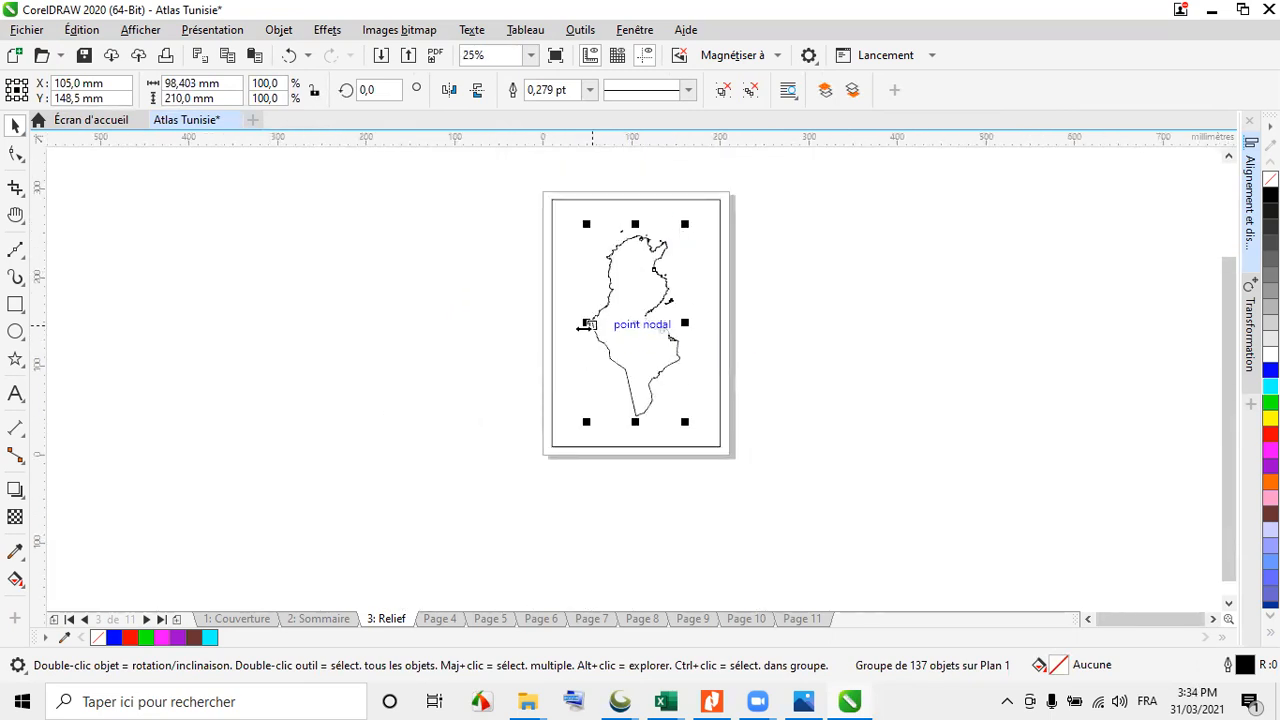
scroll(586, 325, up, 2)
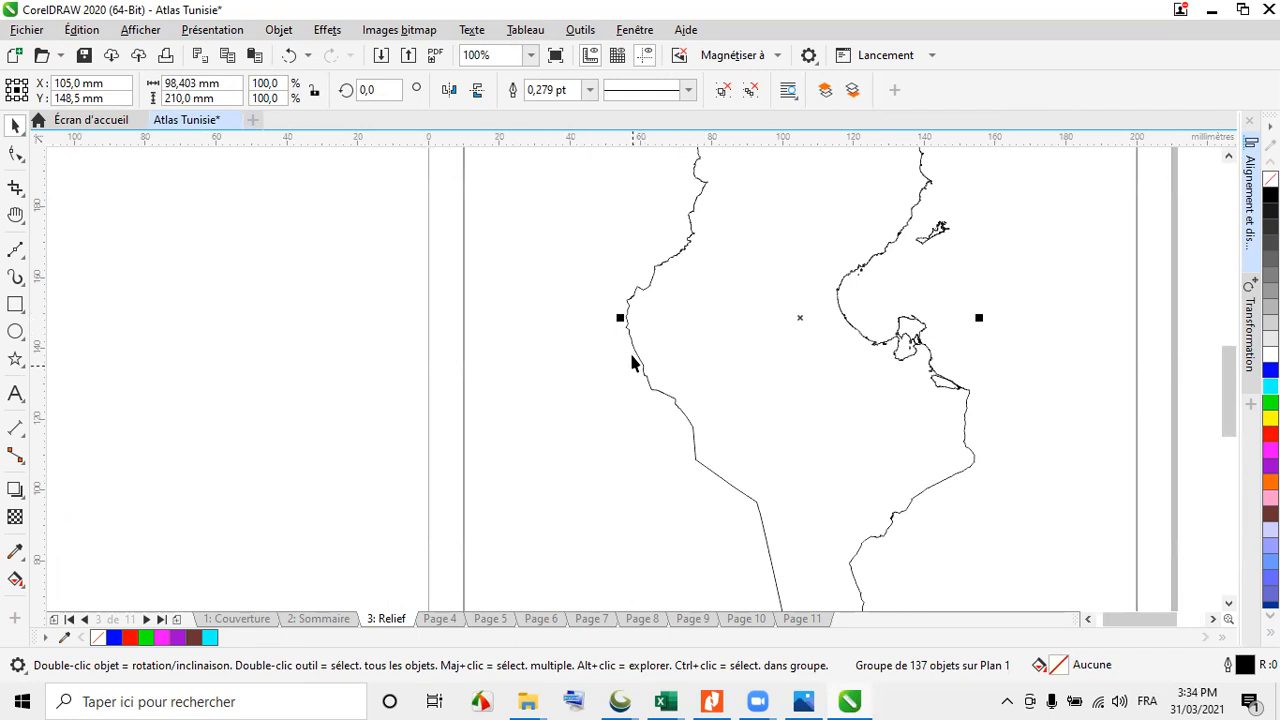
scroll(610, 378, down, 1)
drag(619, 348, 577, 349)
drag(801, 347, 855, 349)
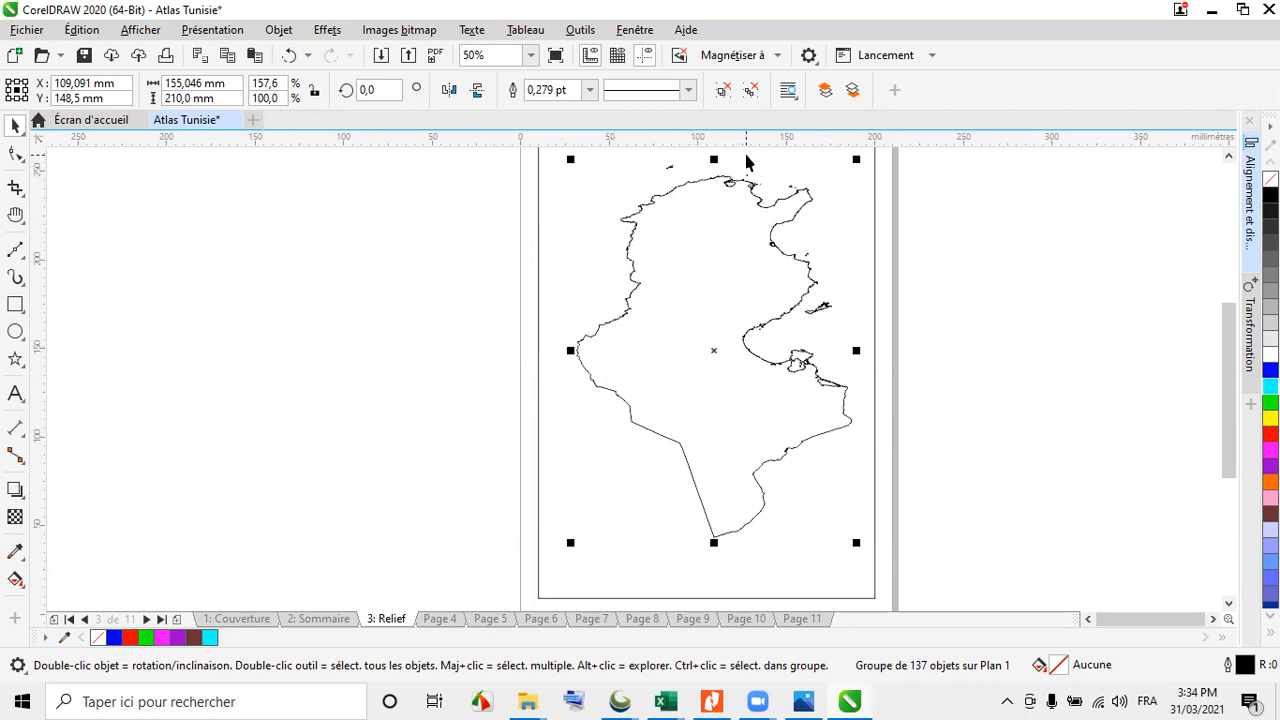
drag(720, 546, 740, 595)
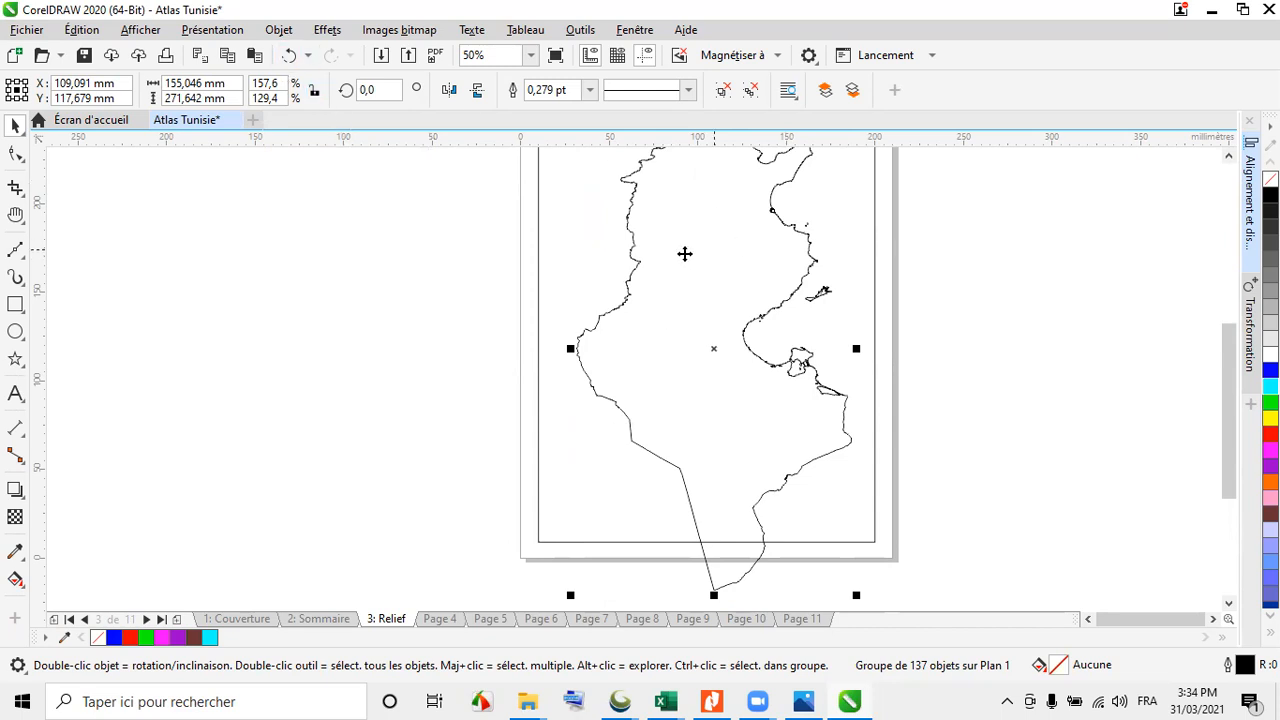
Undo the map's stretching and its centering on the page
click(290, 57)
click(290, 58)
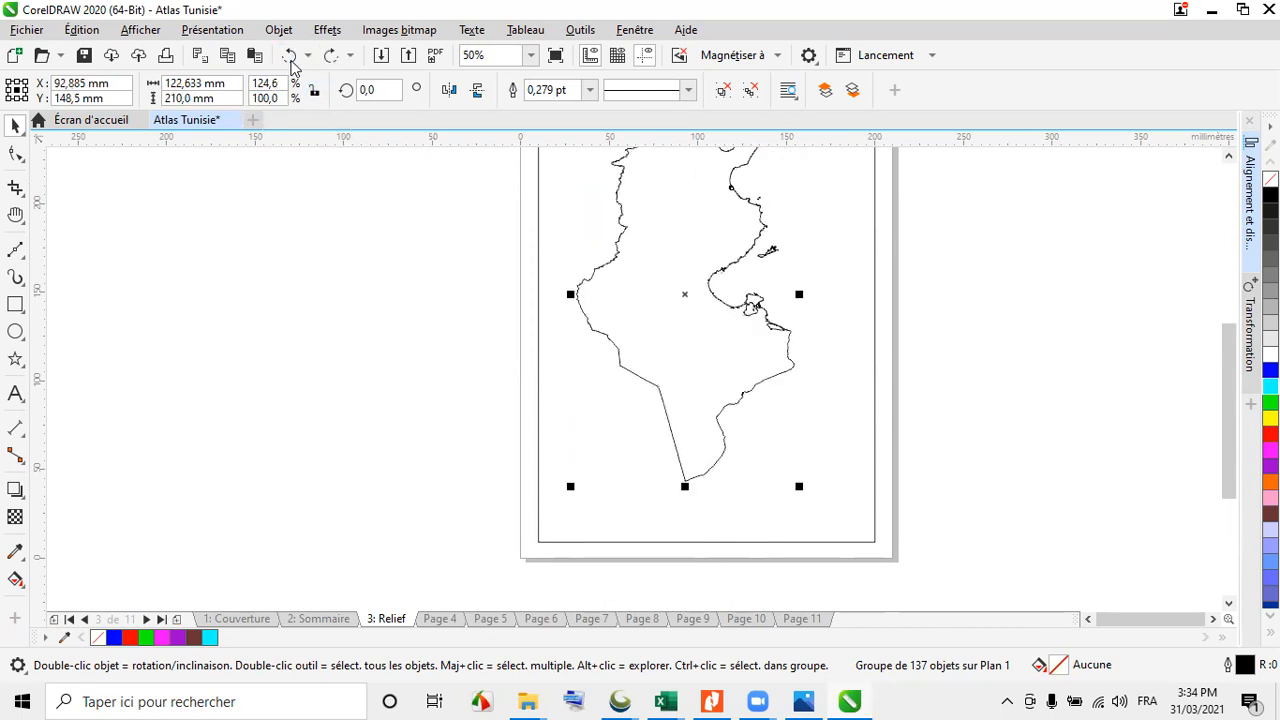
click(290, 58)
click(290, 57)
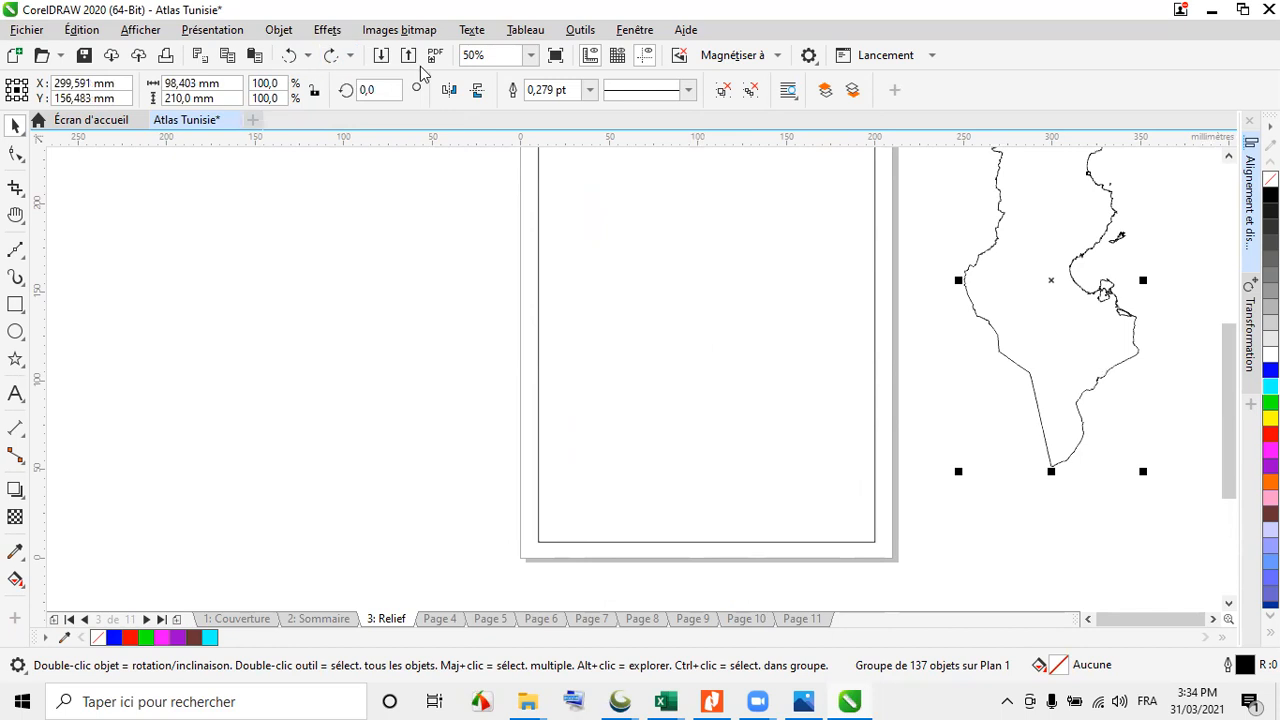
Center the map on the page, enlarge it proportionally to about 111.5 %, and center it on the page again
key(p)
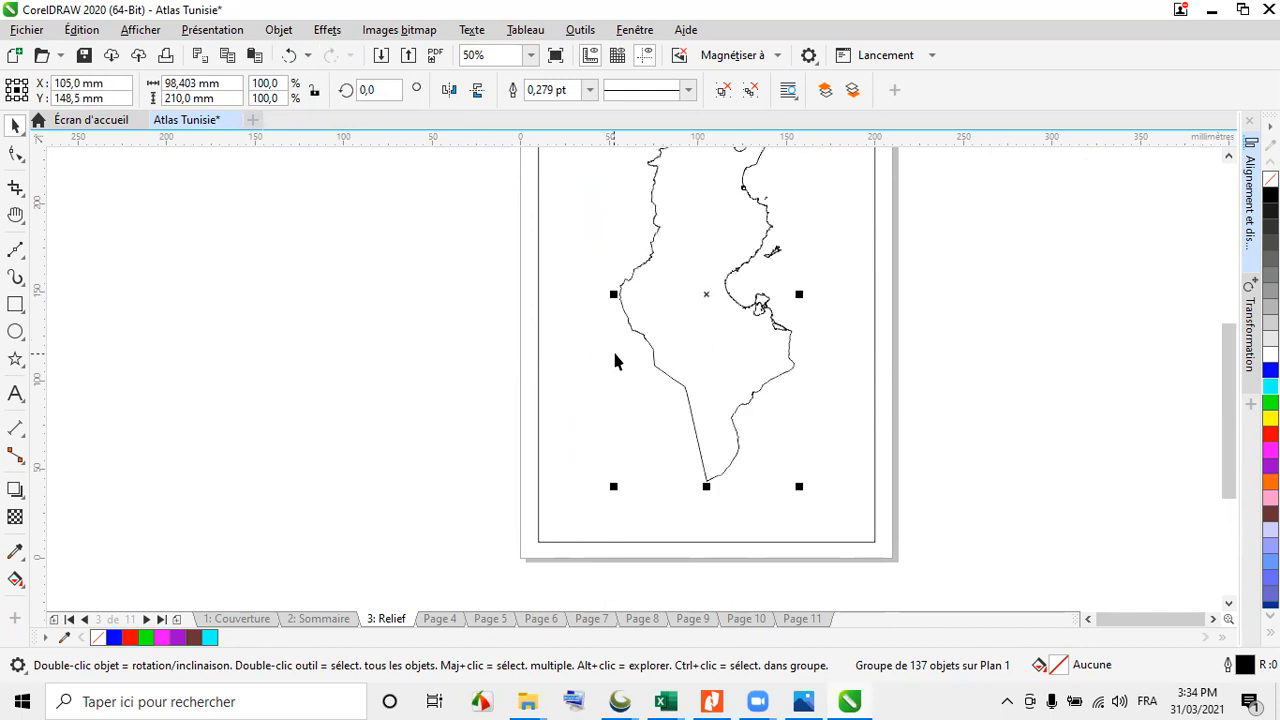
drag(615, 485, 586, 526)
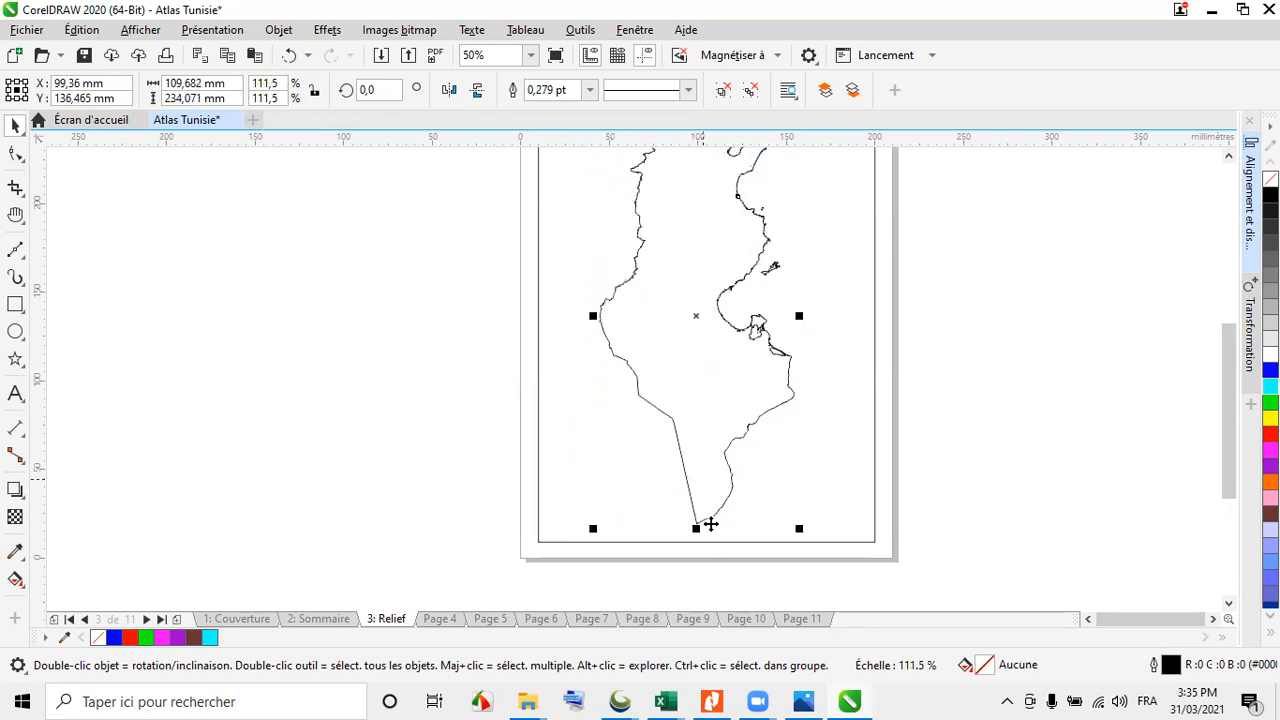
scroll(677, 560, down, 1)
scroll(722, 390, up, 1)
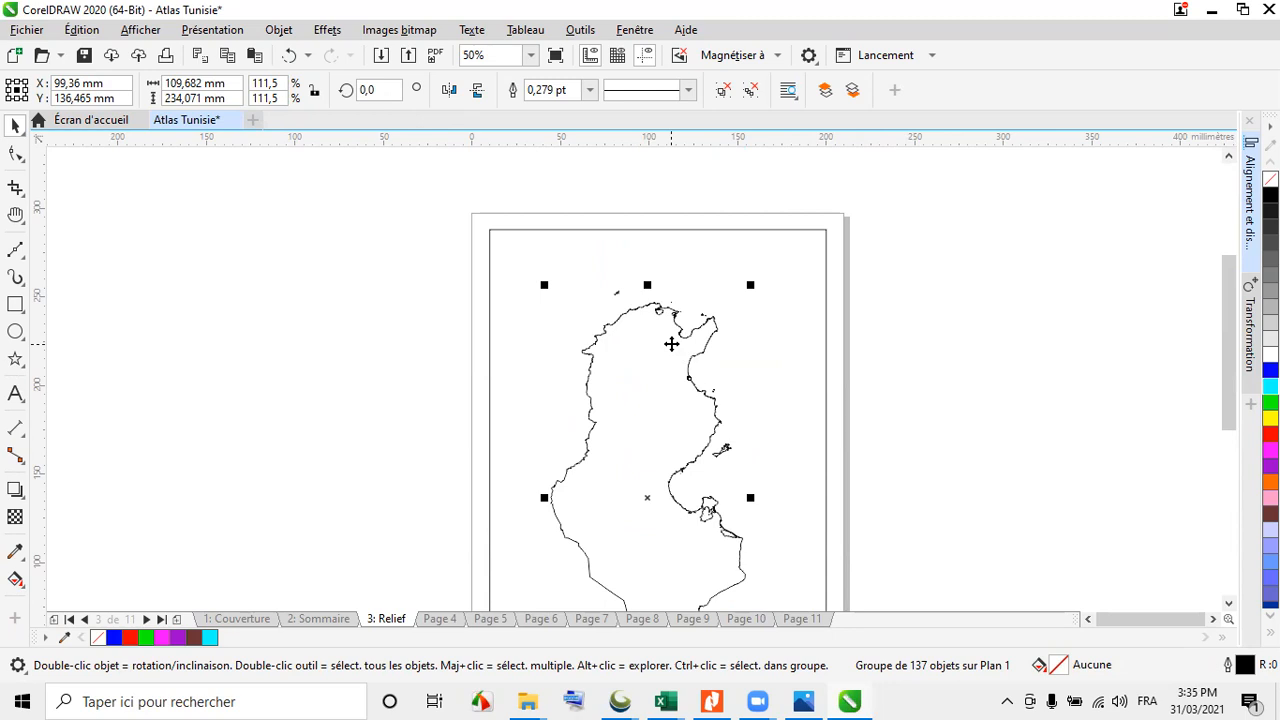
key(p)
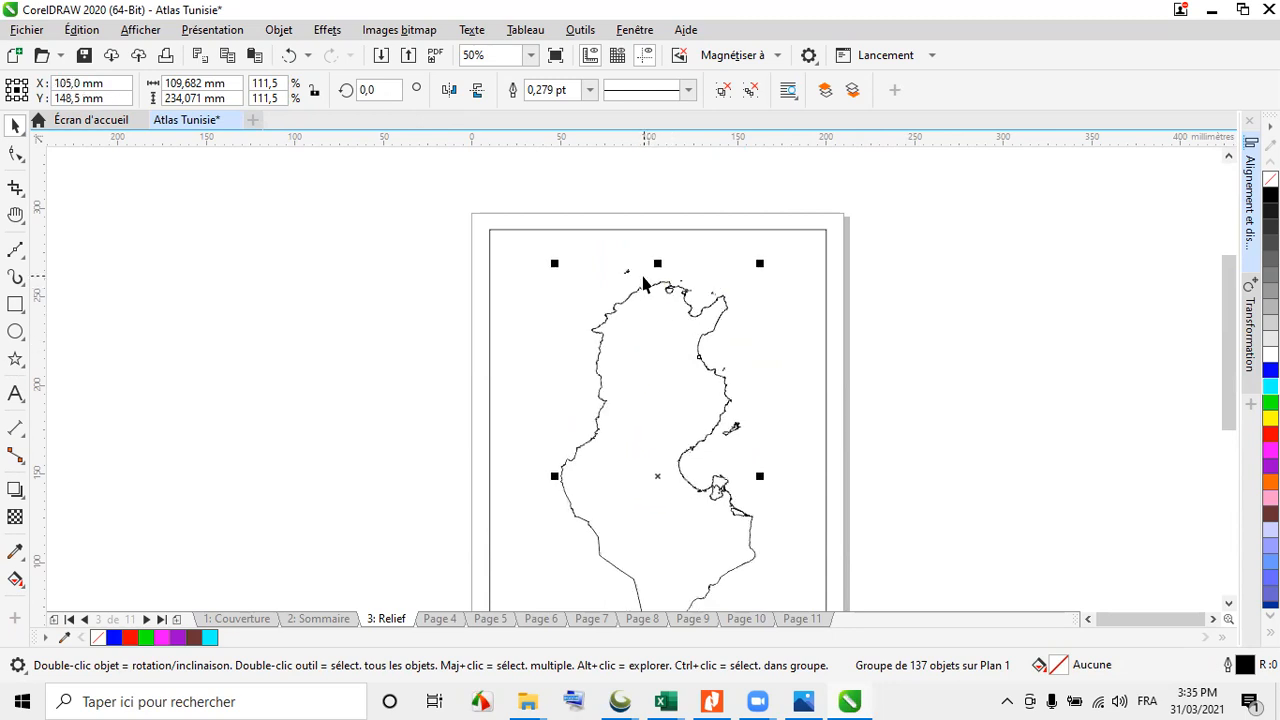
scroll(650, 270, down, 1)
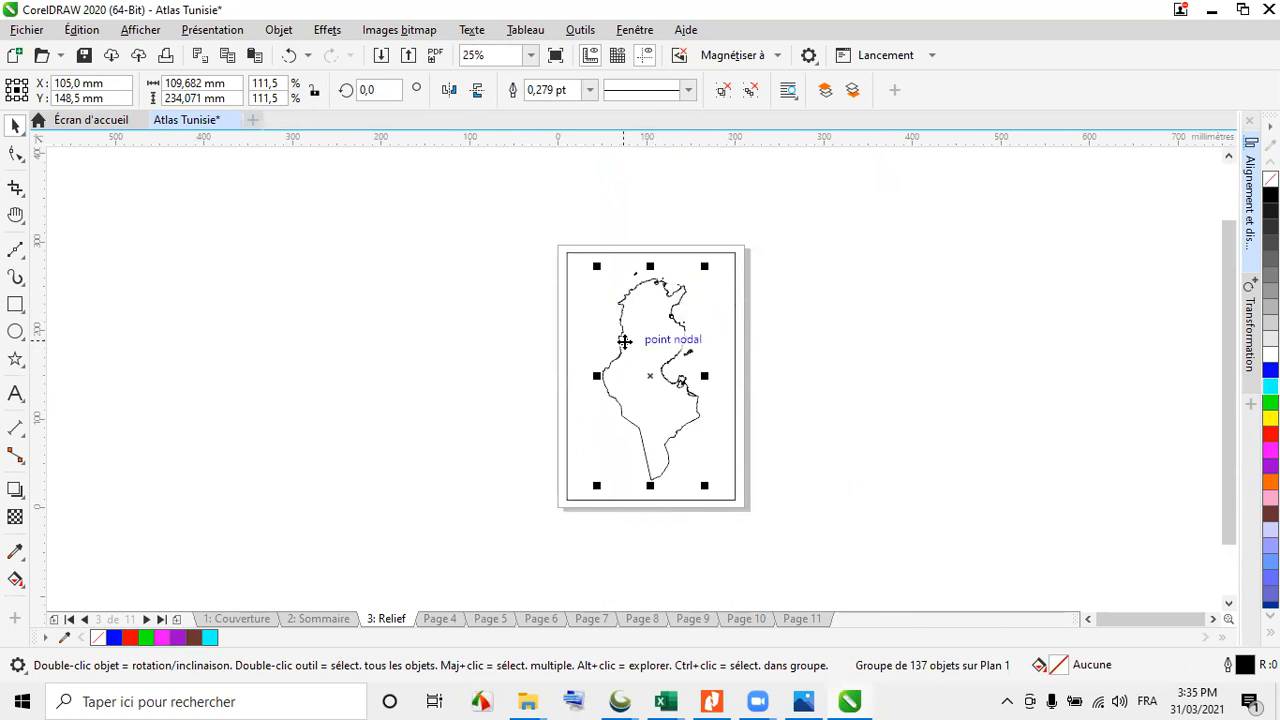